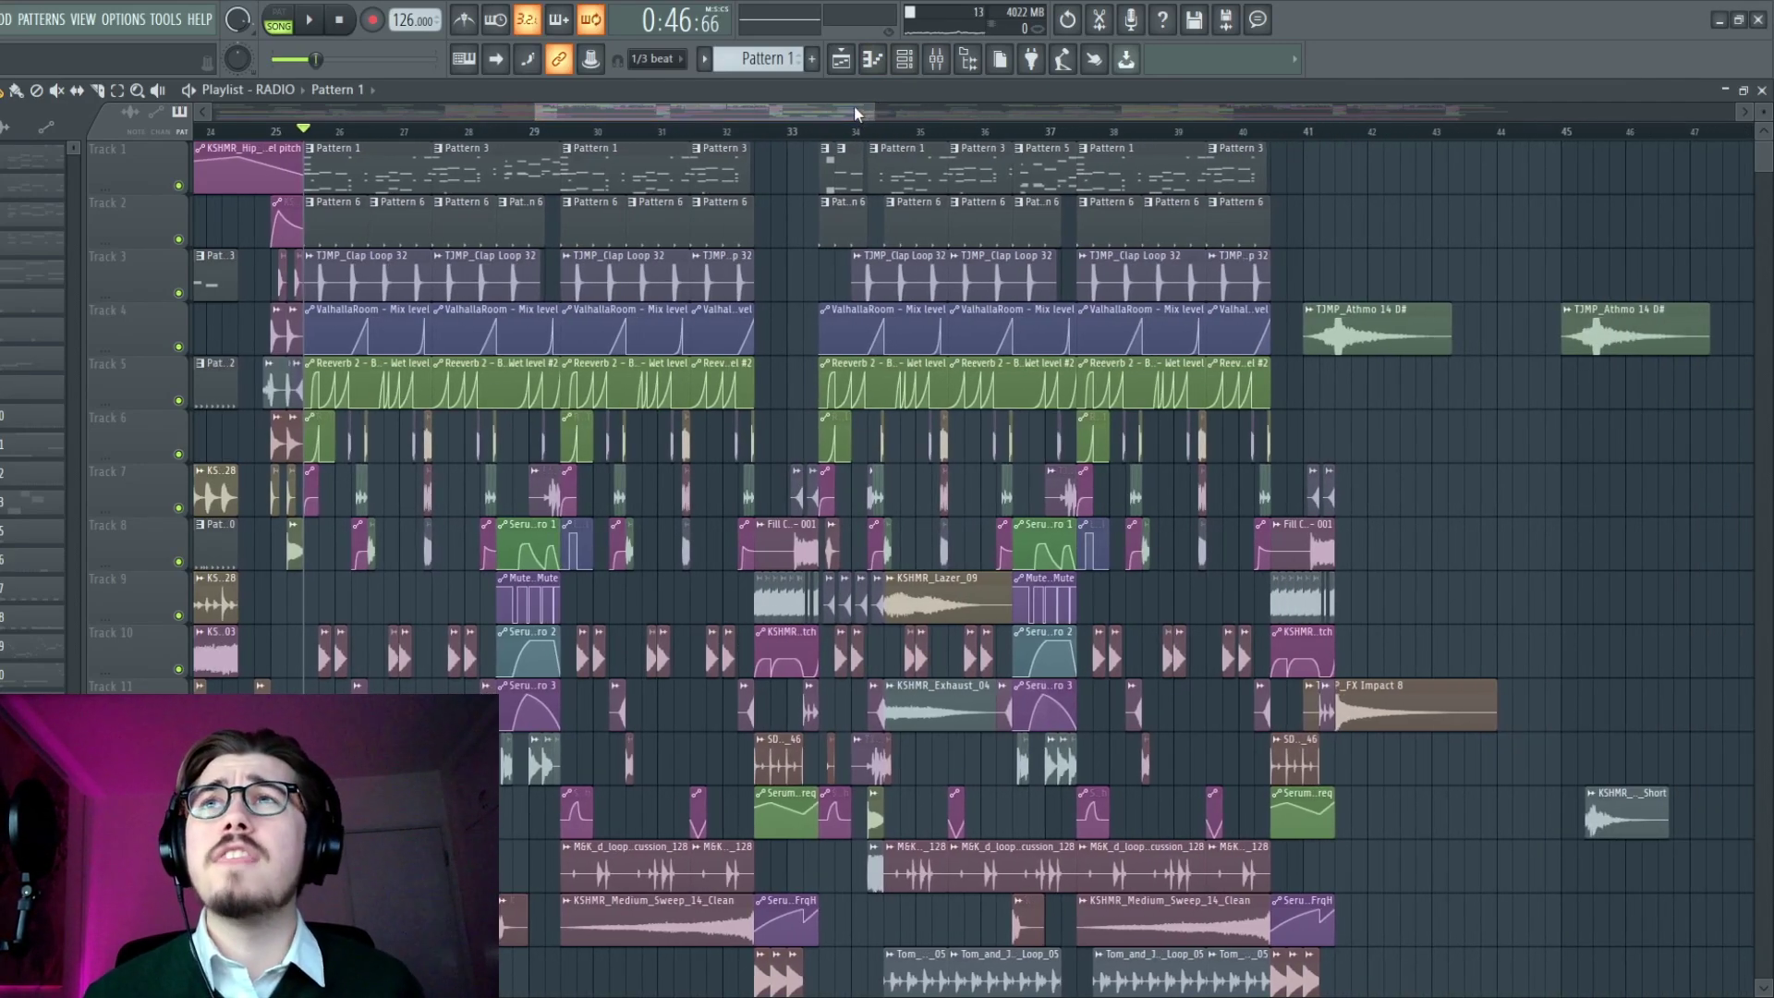
- Open Pattern 1's notes in the piano roll, switch to the first Serum channel's notes, and return to the channel rack
{"action": "mouse_move", "coordinate": [846, 112]}
{"action": "left_mouse_down"}
{"action": "mouse_move", "coordinate": [896, 114]}
{"action": "mouse_move", "coordinate": [832, 121]}
{"action": "left_mouse_up"}
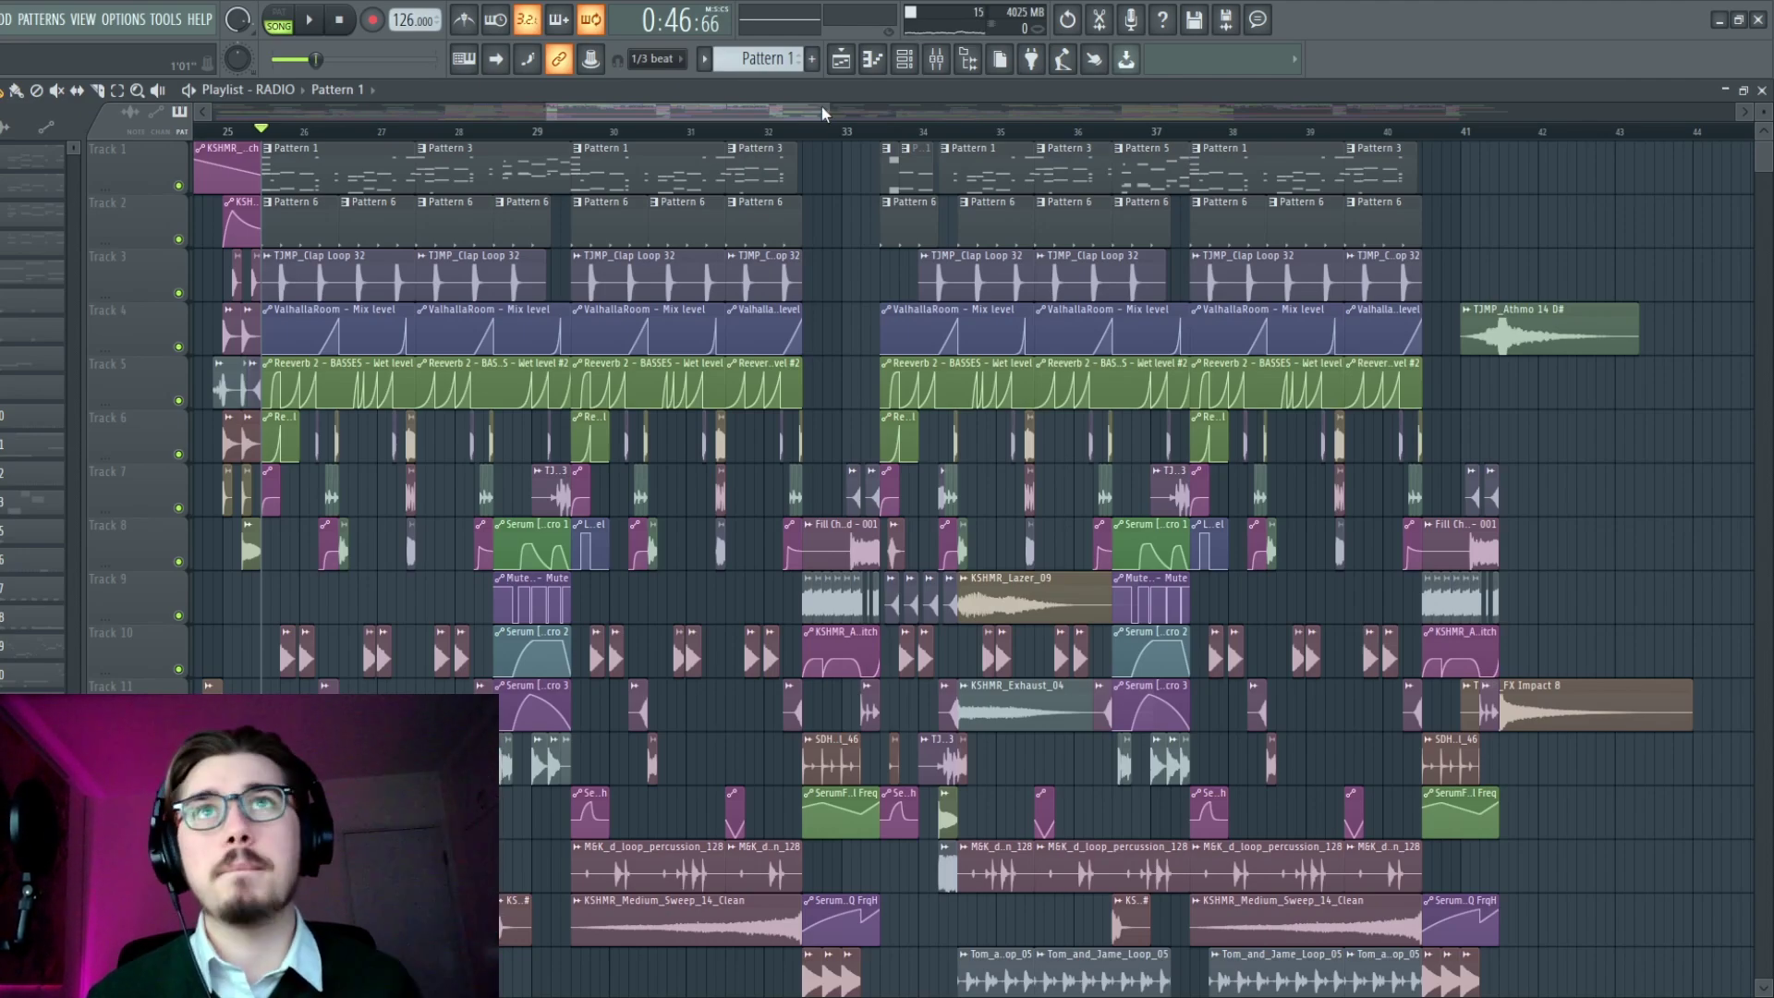
{"action": "left_click_drag", "start_coordinate": [838, 113], "coordinate": [727, 113]}
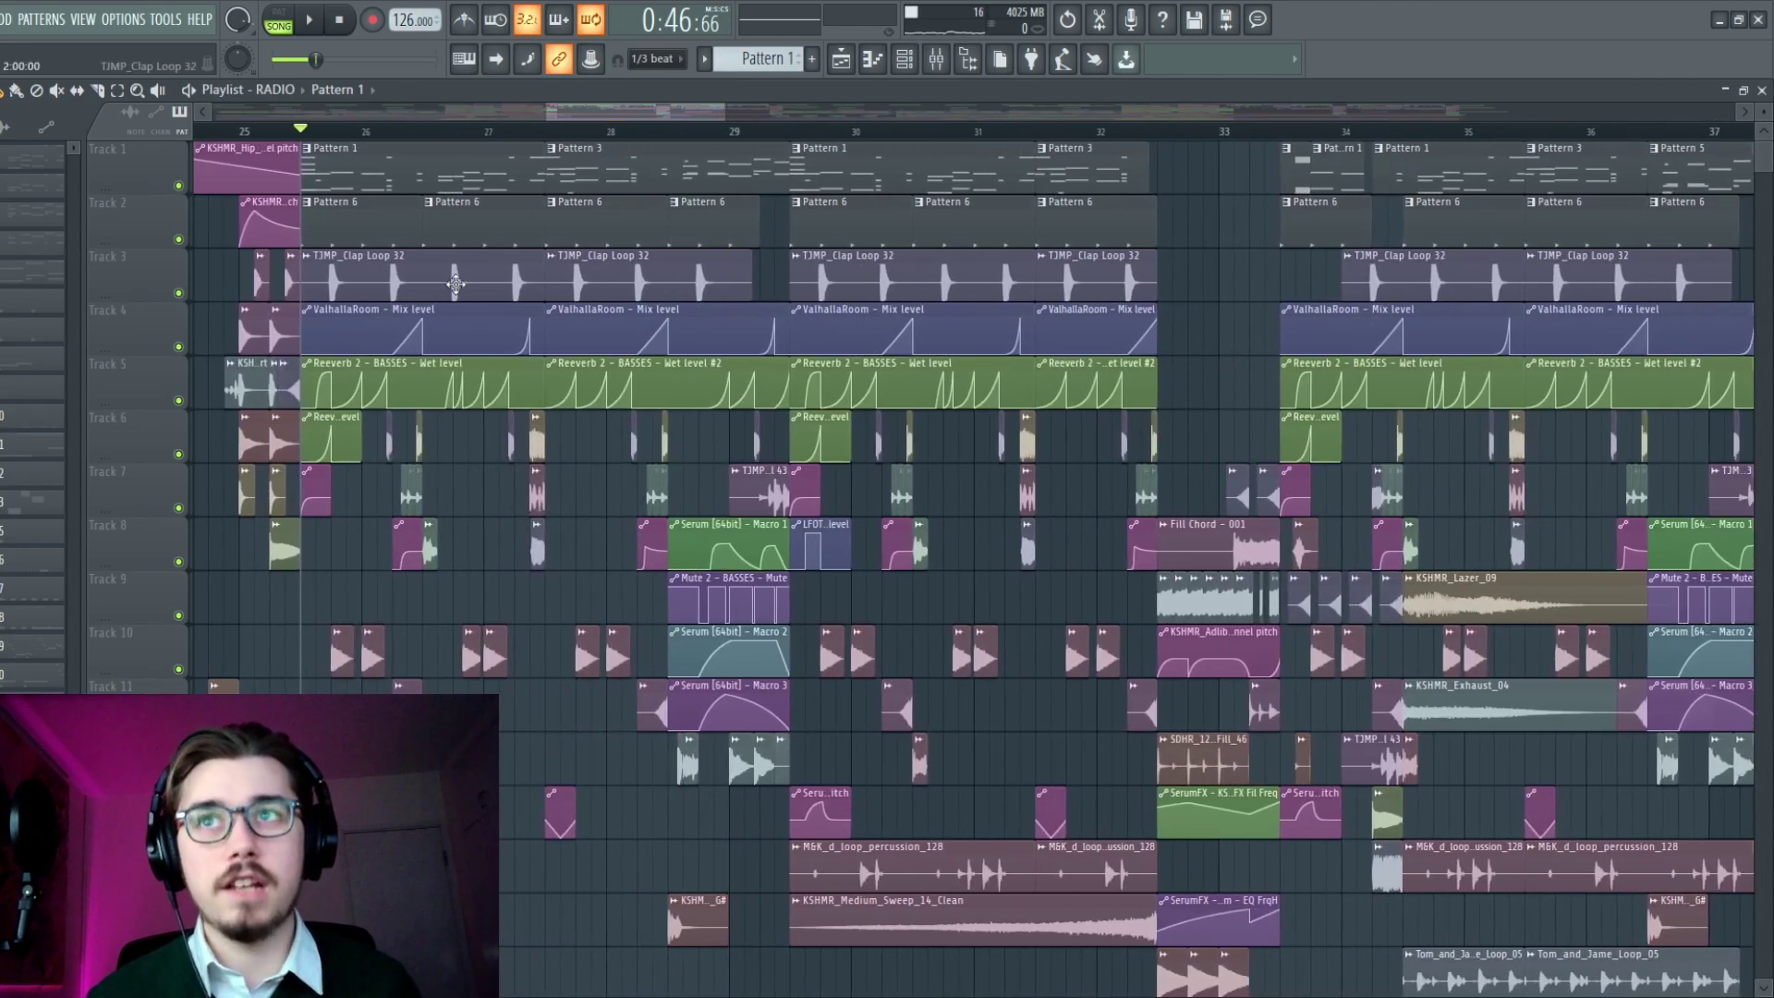
{"action": "double_click", "coordinate": [351, 187]}
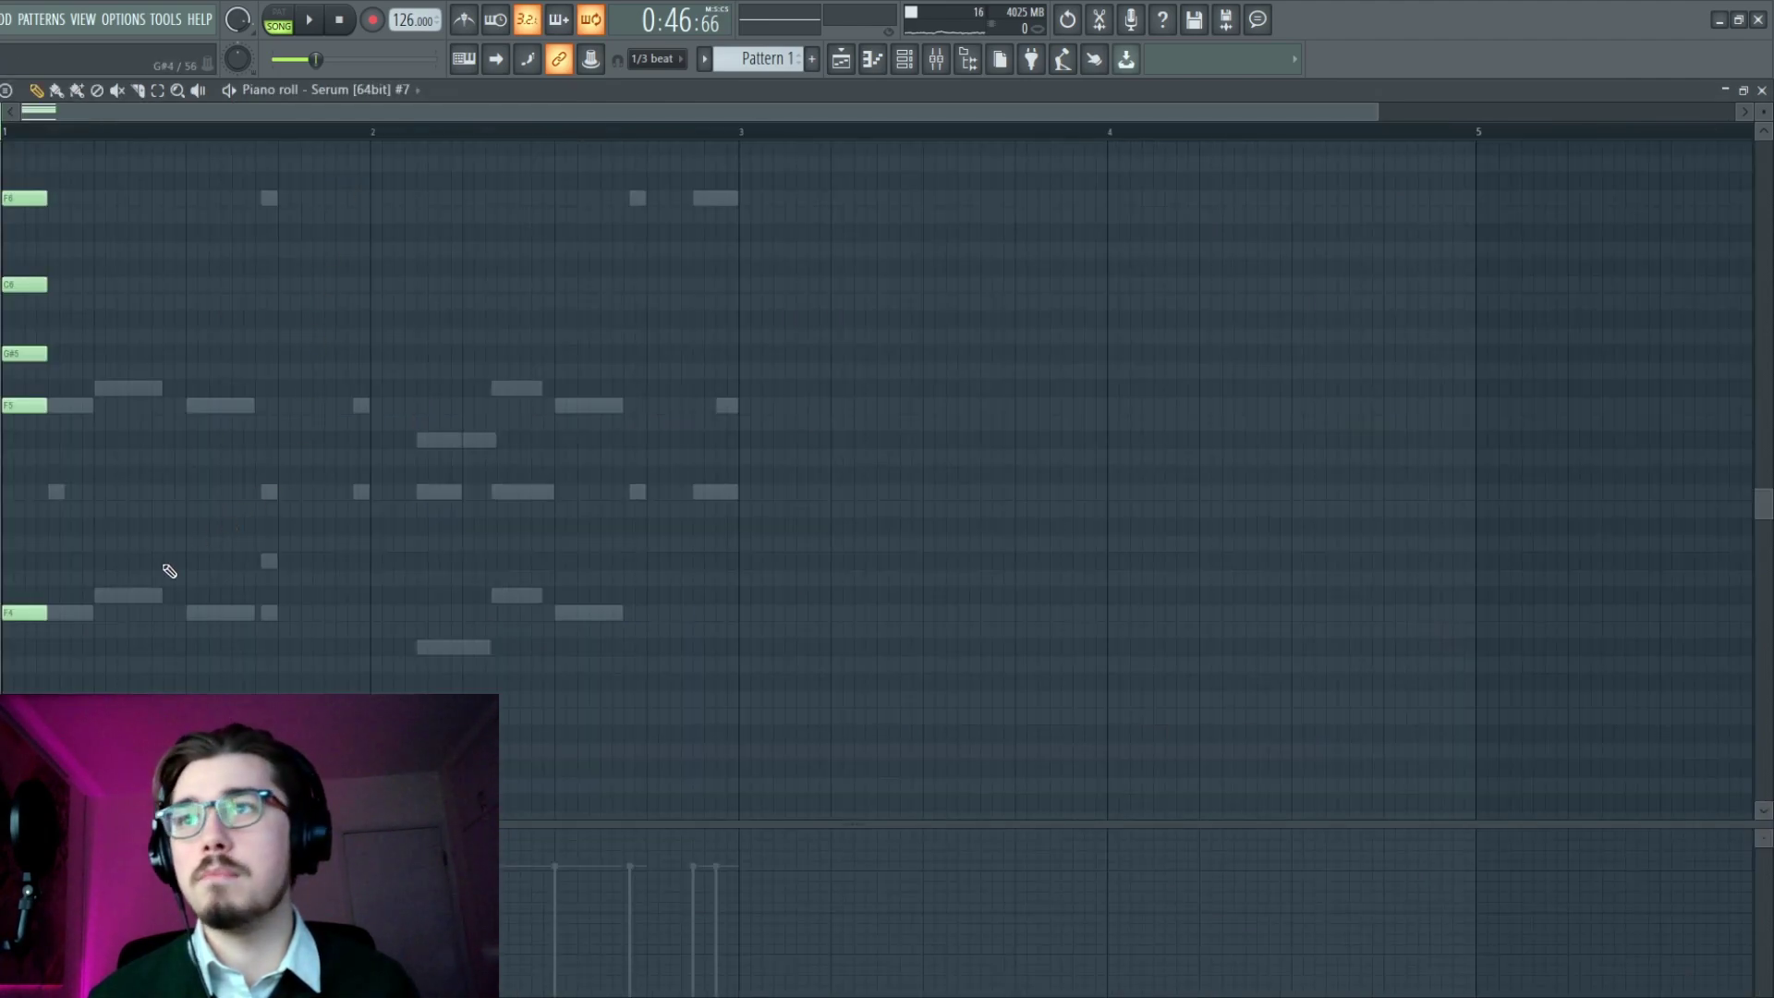
{"action": "double_click", "coordinate": [140, 591]}
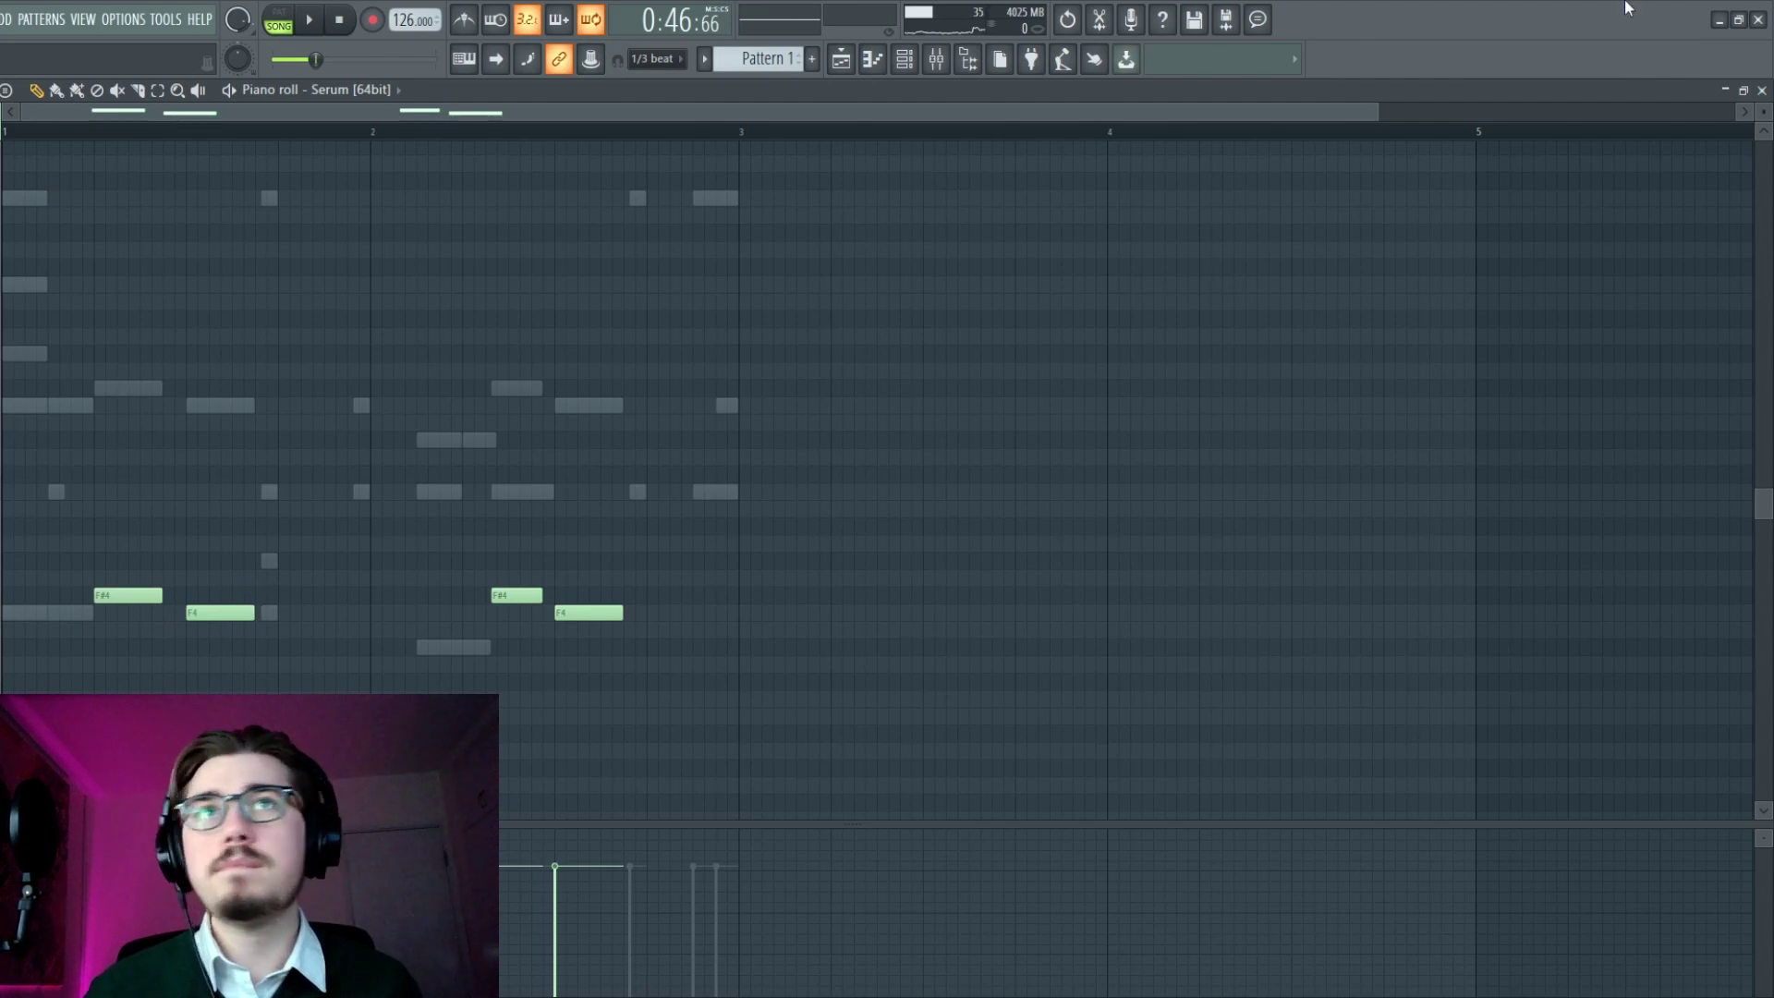
{"action": "left_click", "coordinate": [1762, 89]}
{"action": "left_click", "coordinate": [1762, 92]}
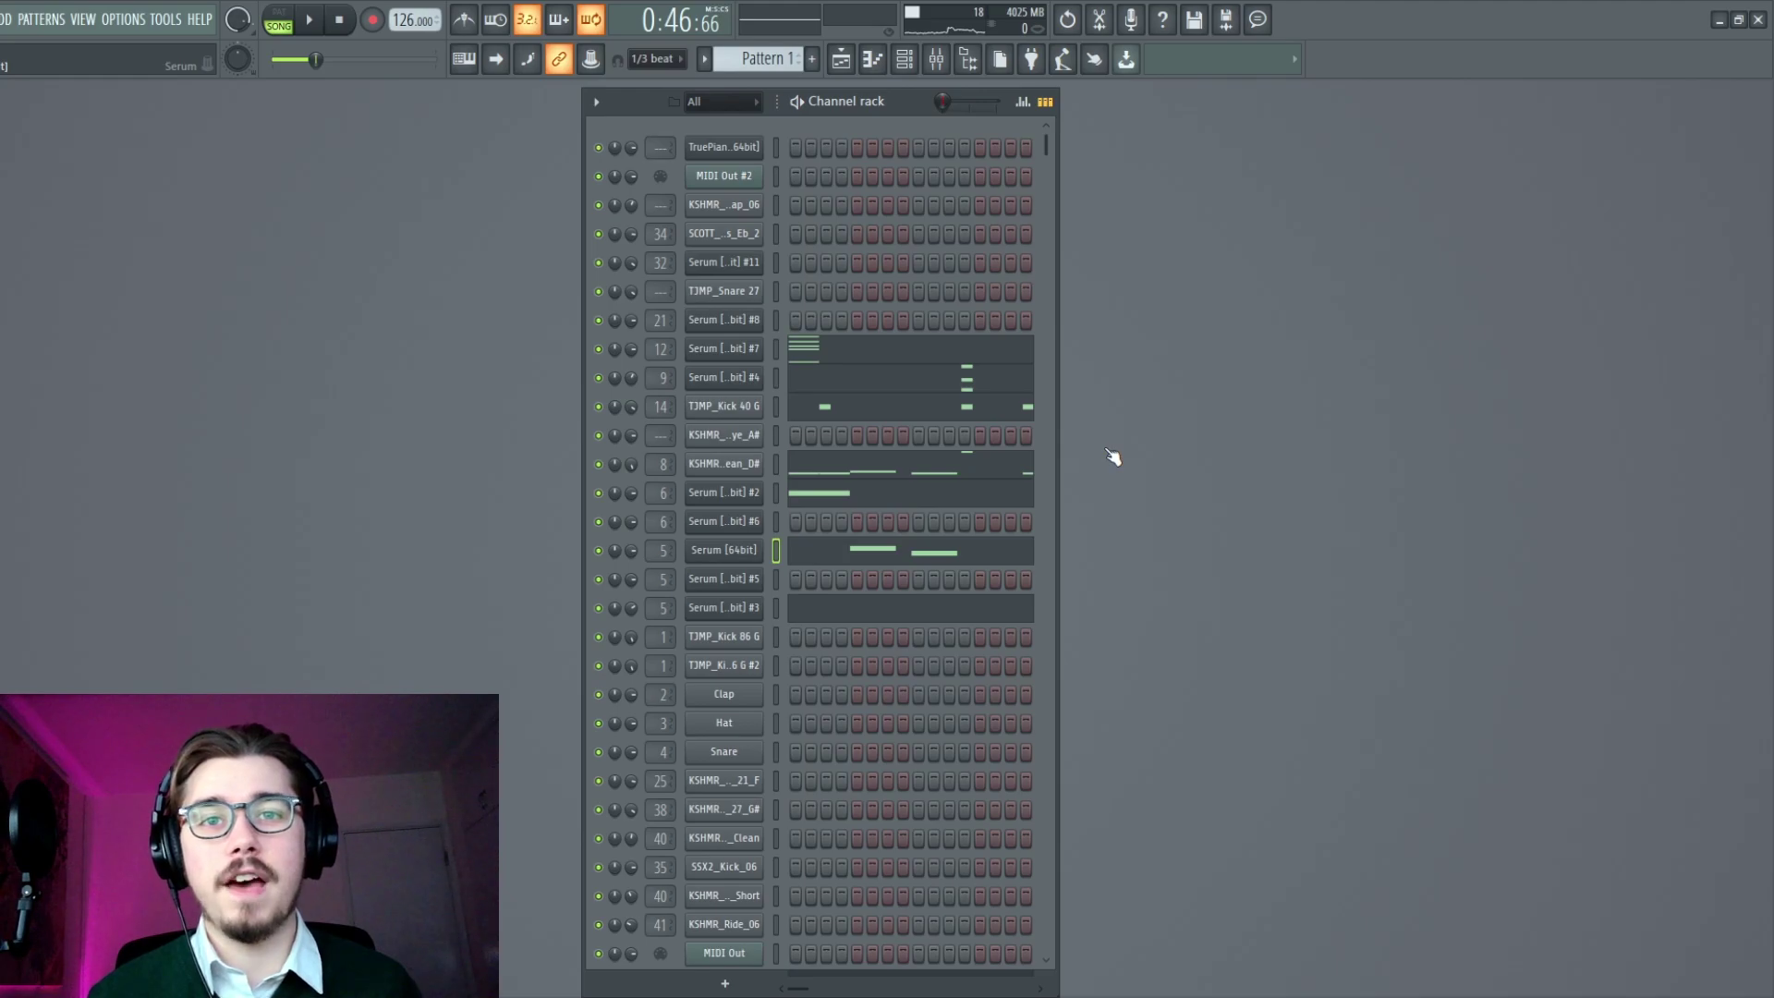
- Open the Serum [64bit] instrument and inspect the LFO 2, LFO 1 and LFO 3 shapes with the knobs they modulate
{"action": "left_click", "coordinate": [724, 550]}
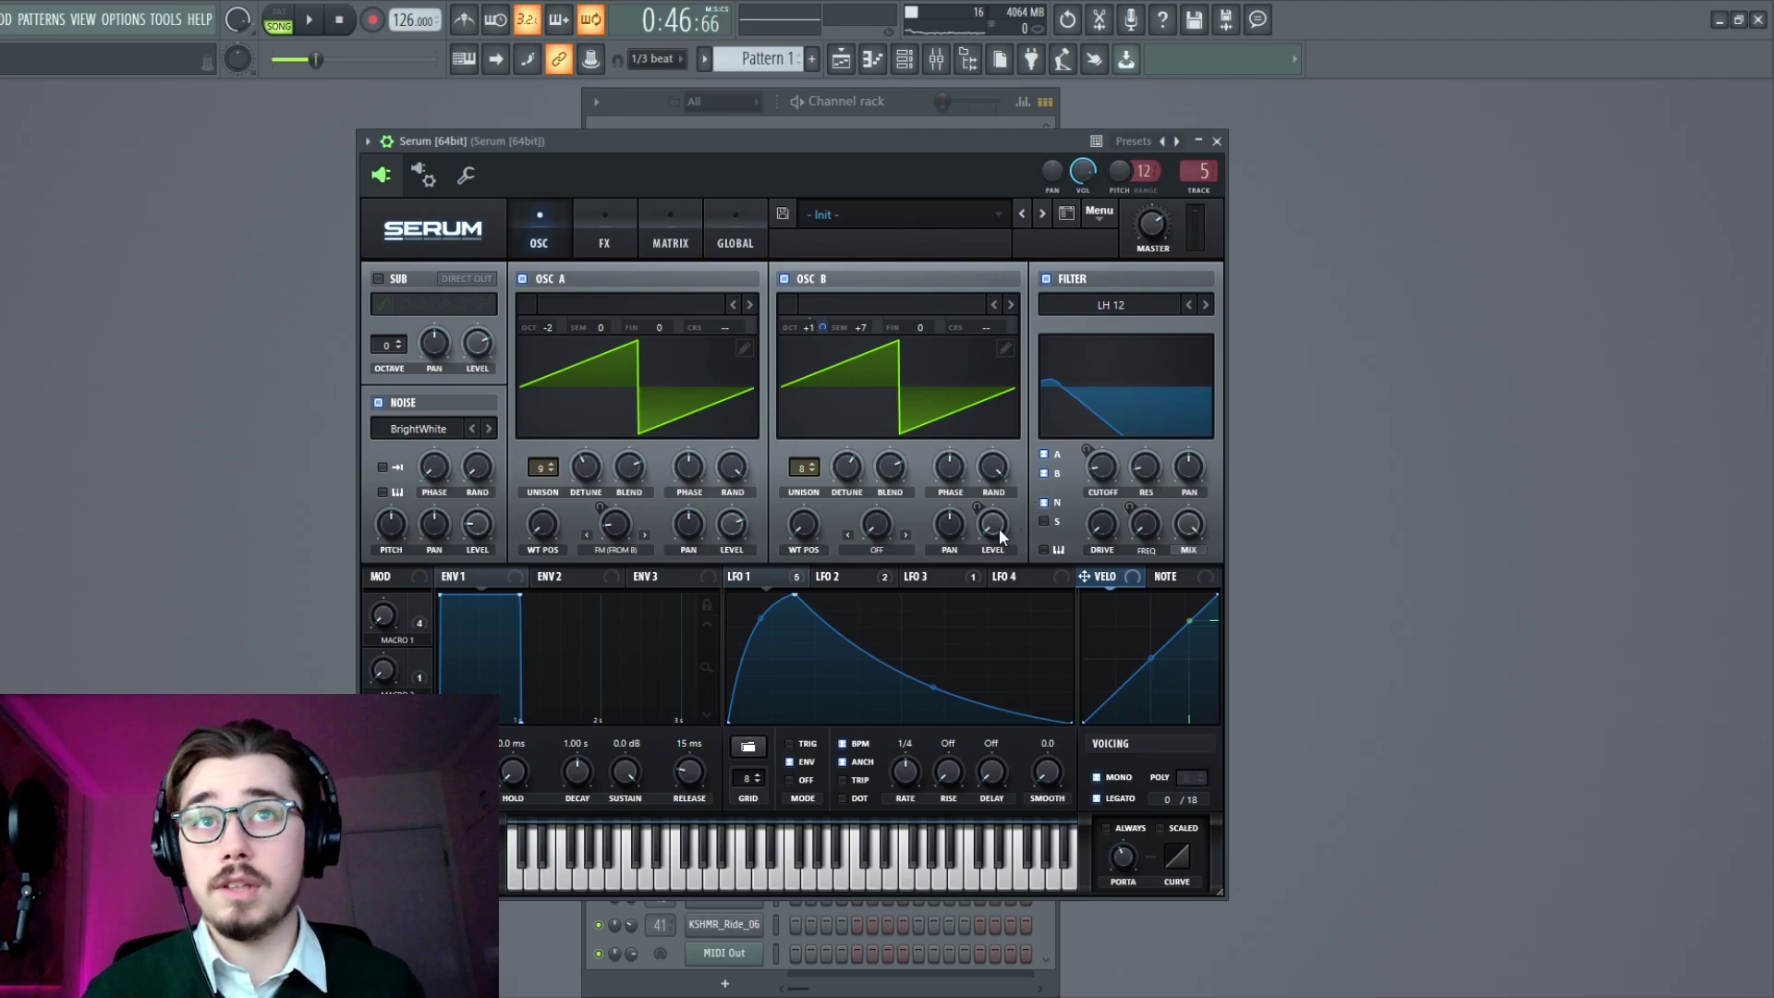
{"action": "left_click", "coordinate": [889, 581]}
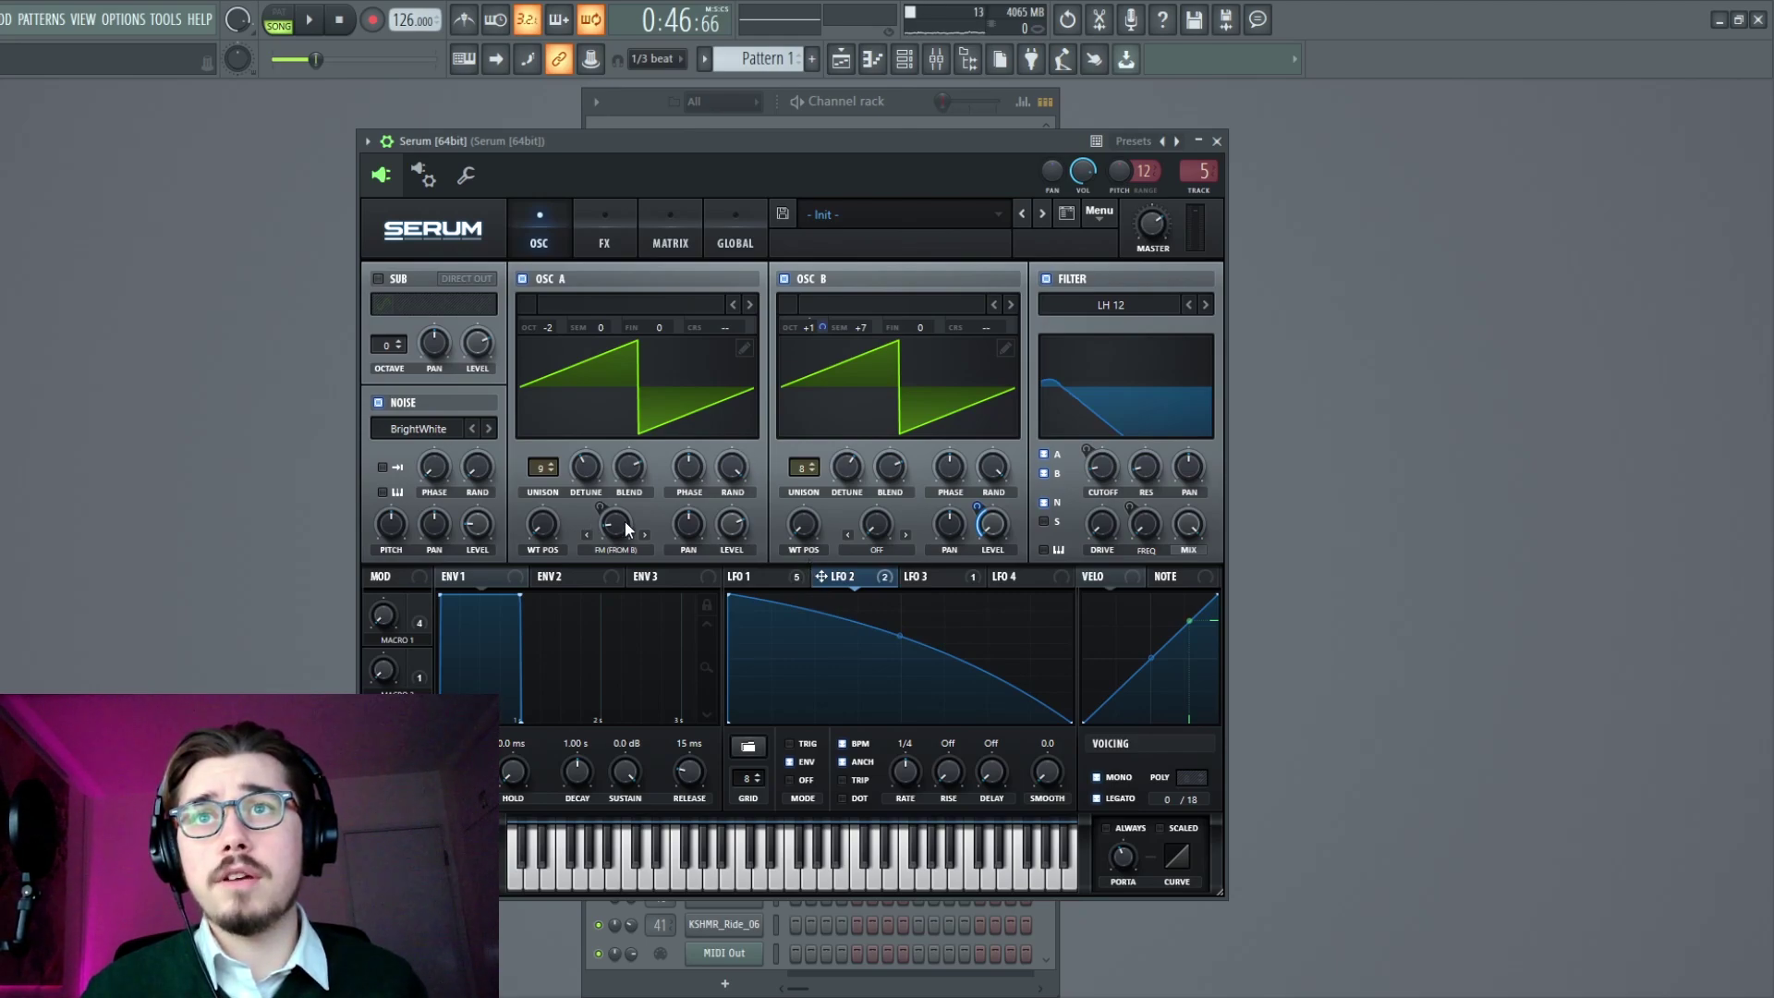
{"action": "left_click", "coordinate": [753, 575]}
{"action": "left_click", "coordinate": [950, 580]}
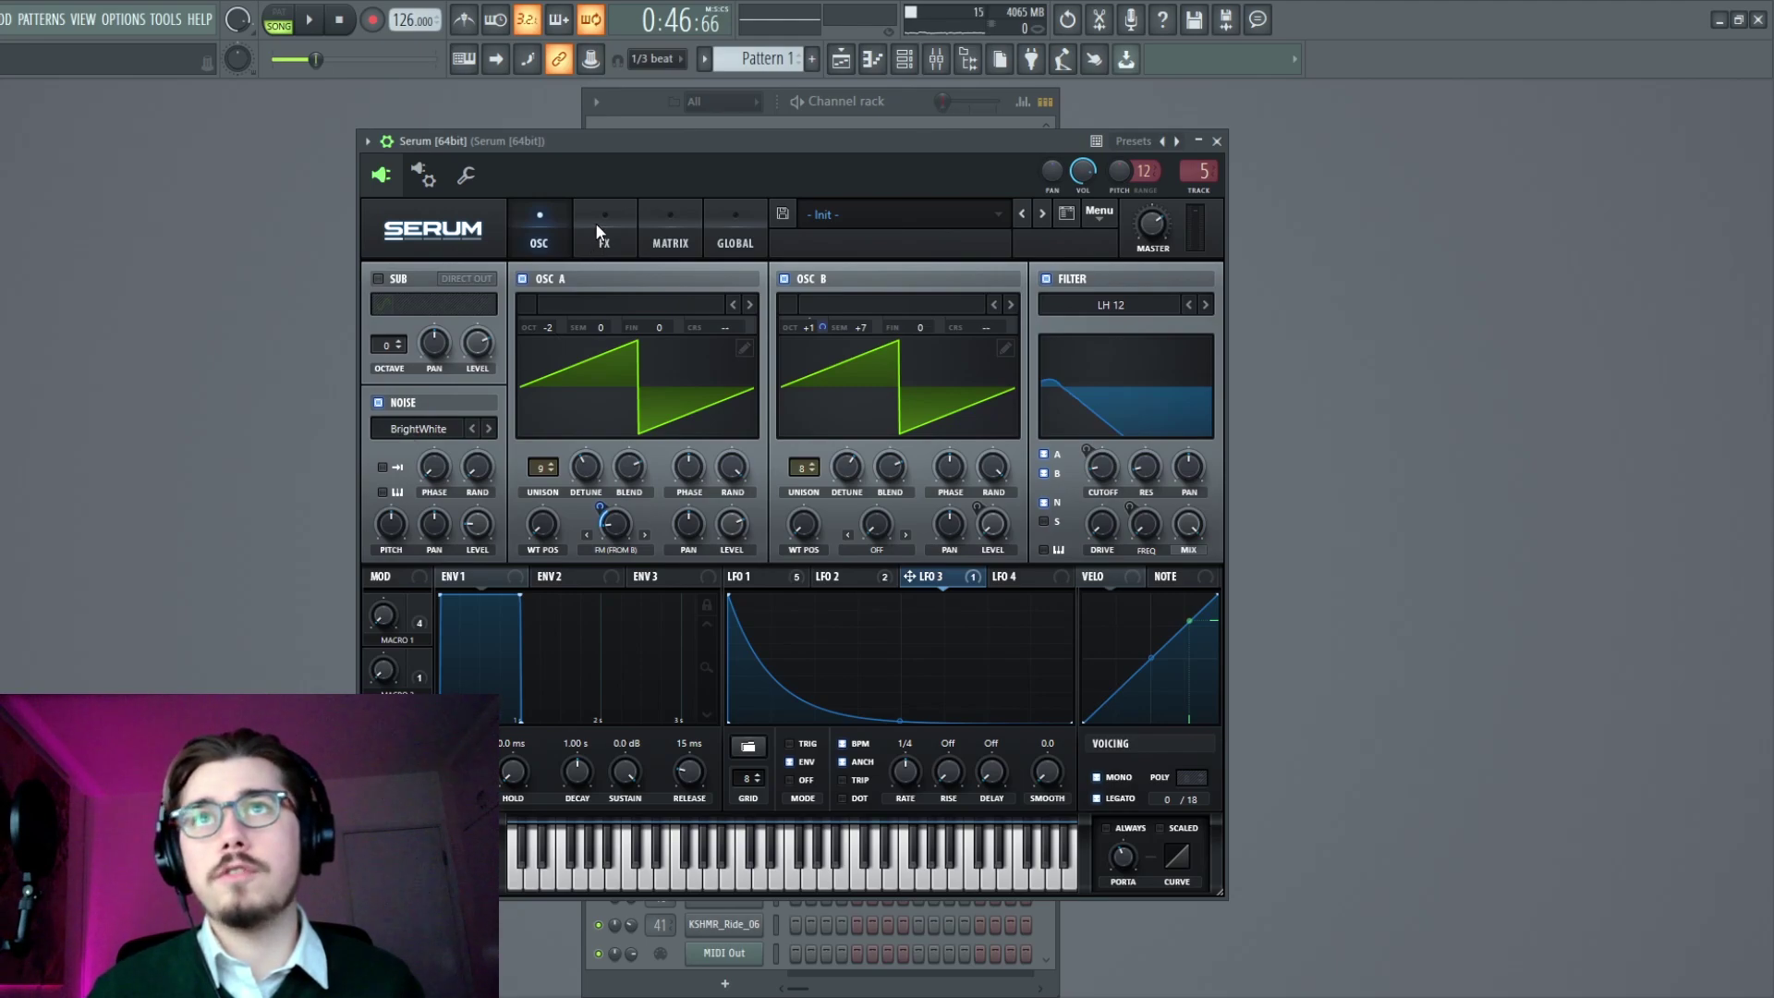
- Review Serum's modulation matrix and global settings, and look through its effects chain from Hyper to EQ
{"action": "left_click", "coordinate": [670, 235]}
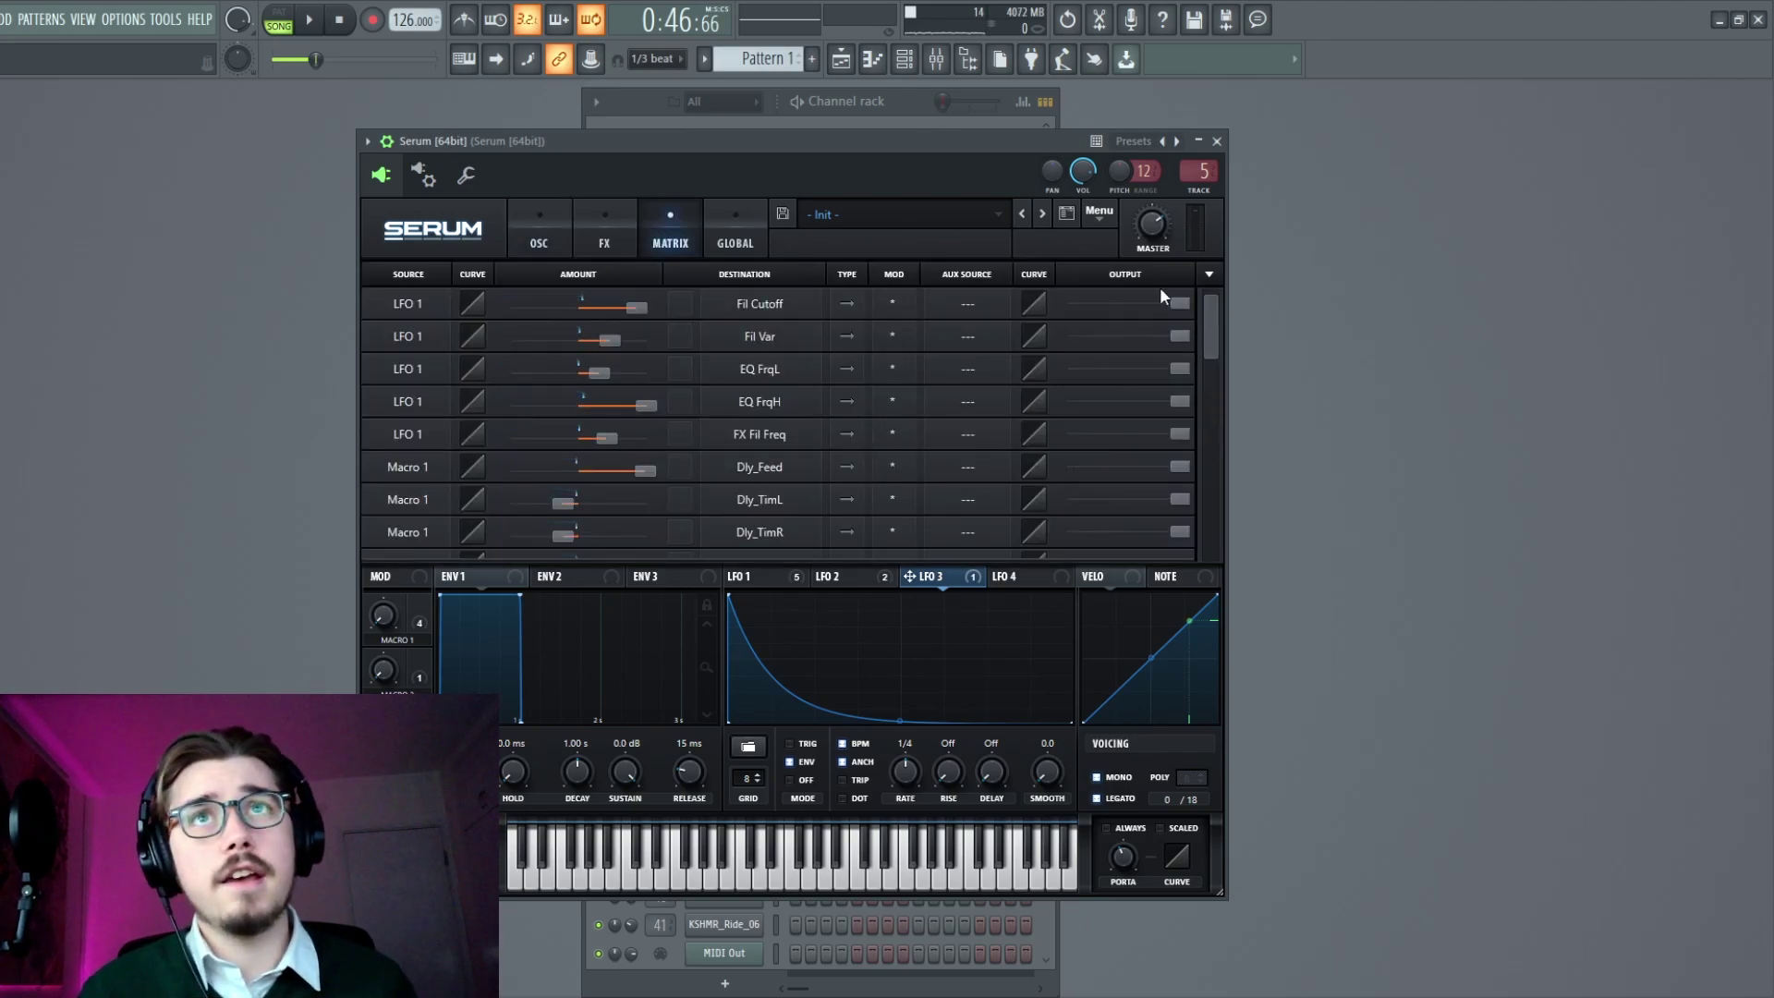
{"action": "left_click", "coordinate": [735, 236]}
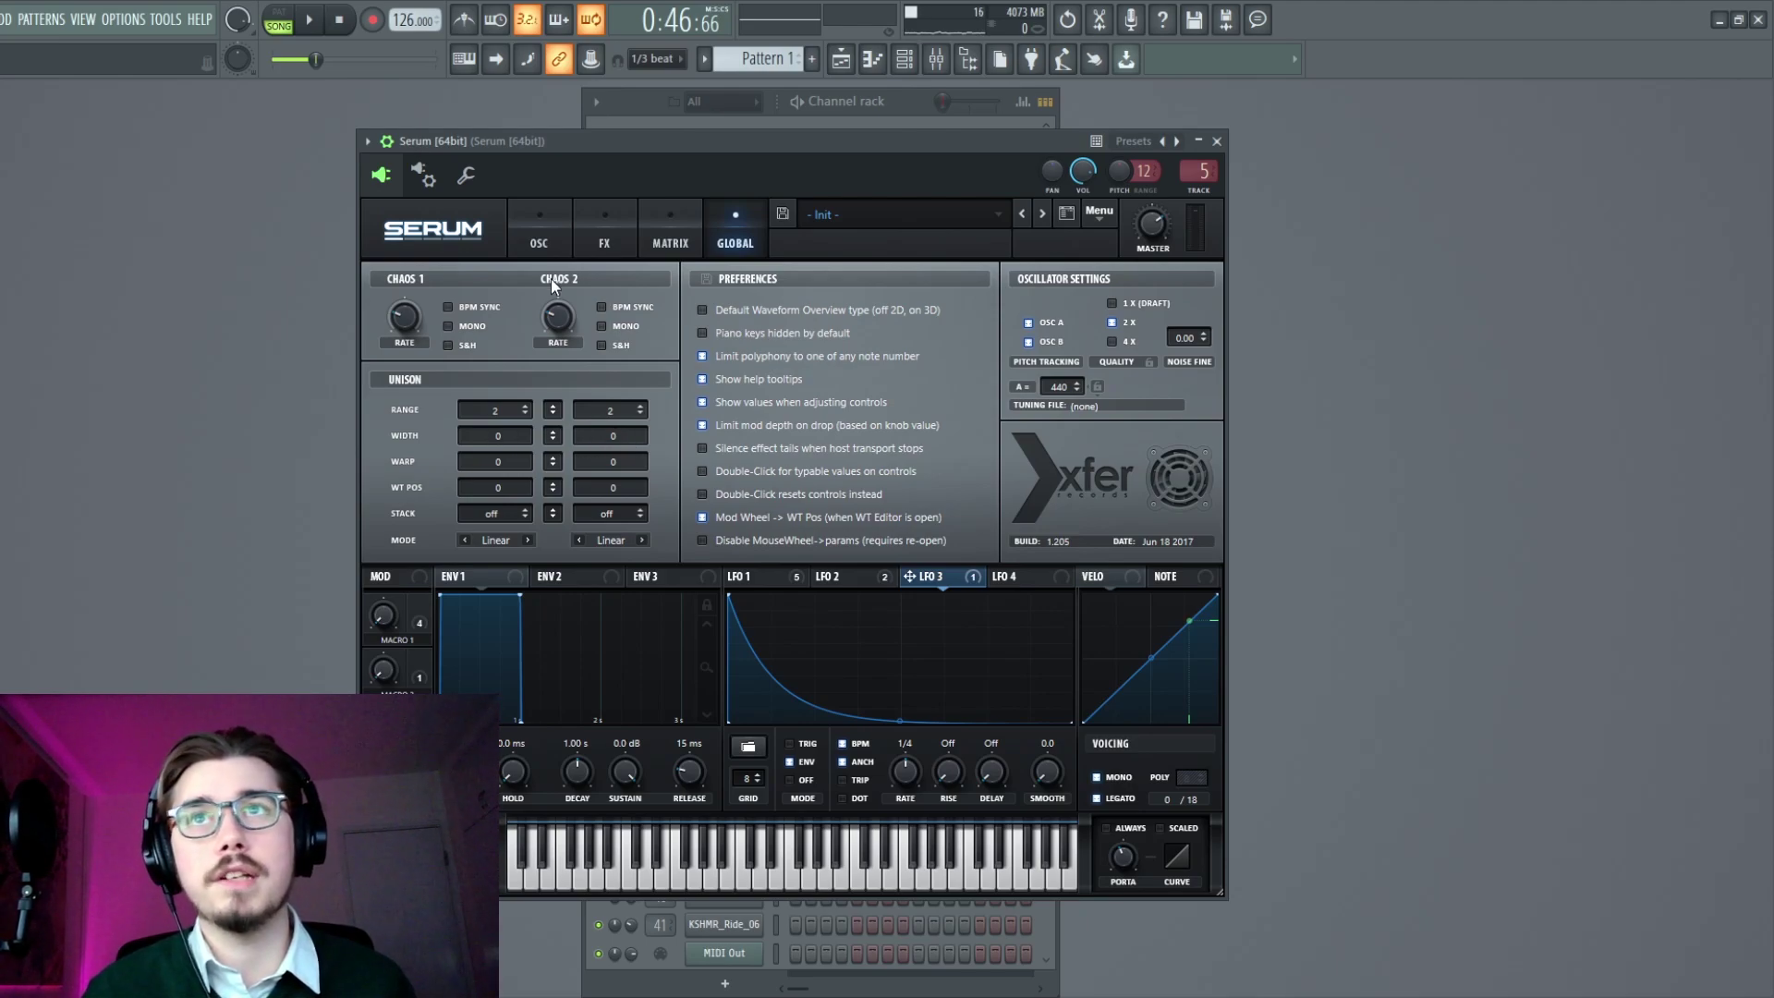
{"action": "left_click", "coordinate": [614, 231]}
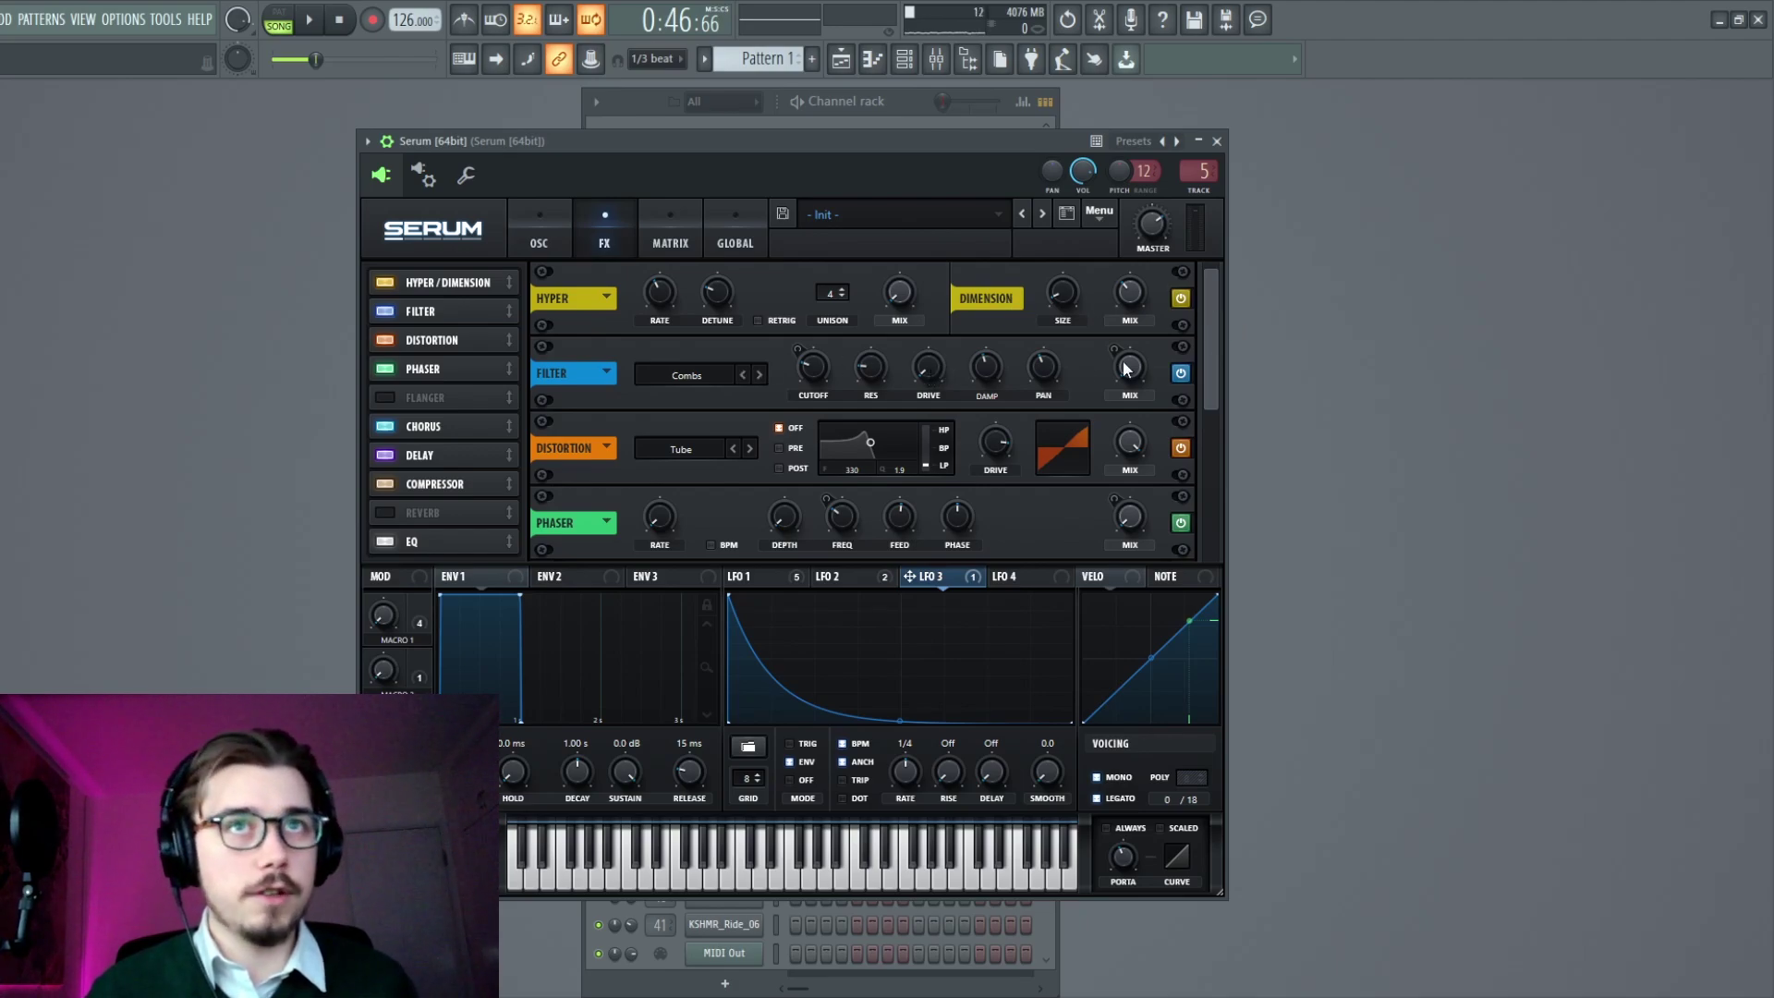
{"action": "left_click_drag", "start_coordinate": [1216, 355], "coordinate": [1214, 371]}
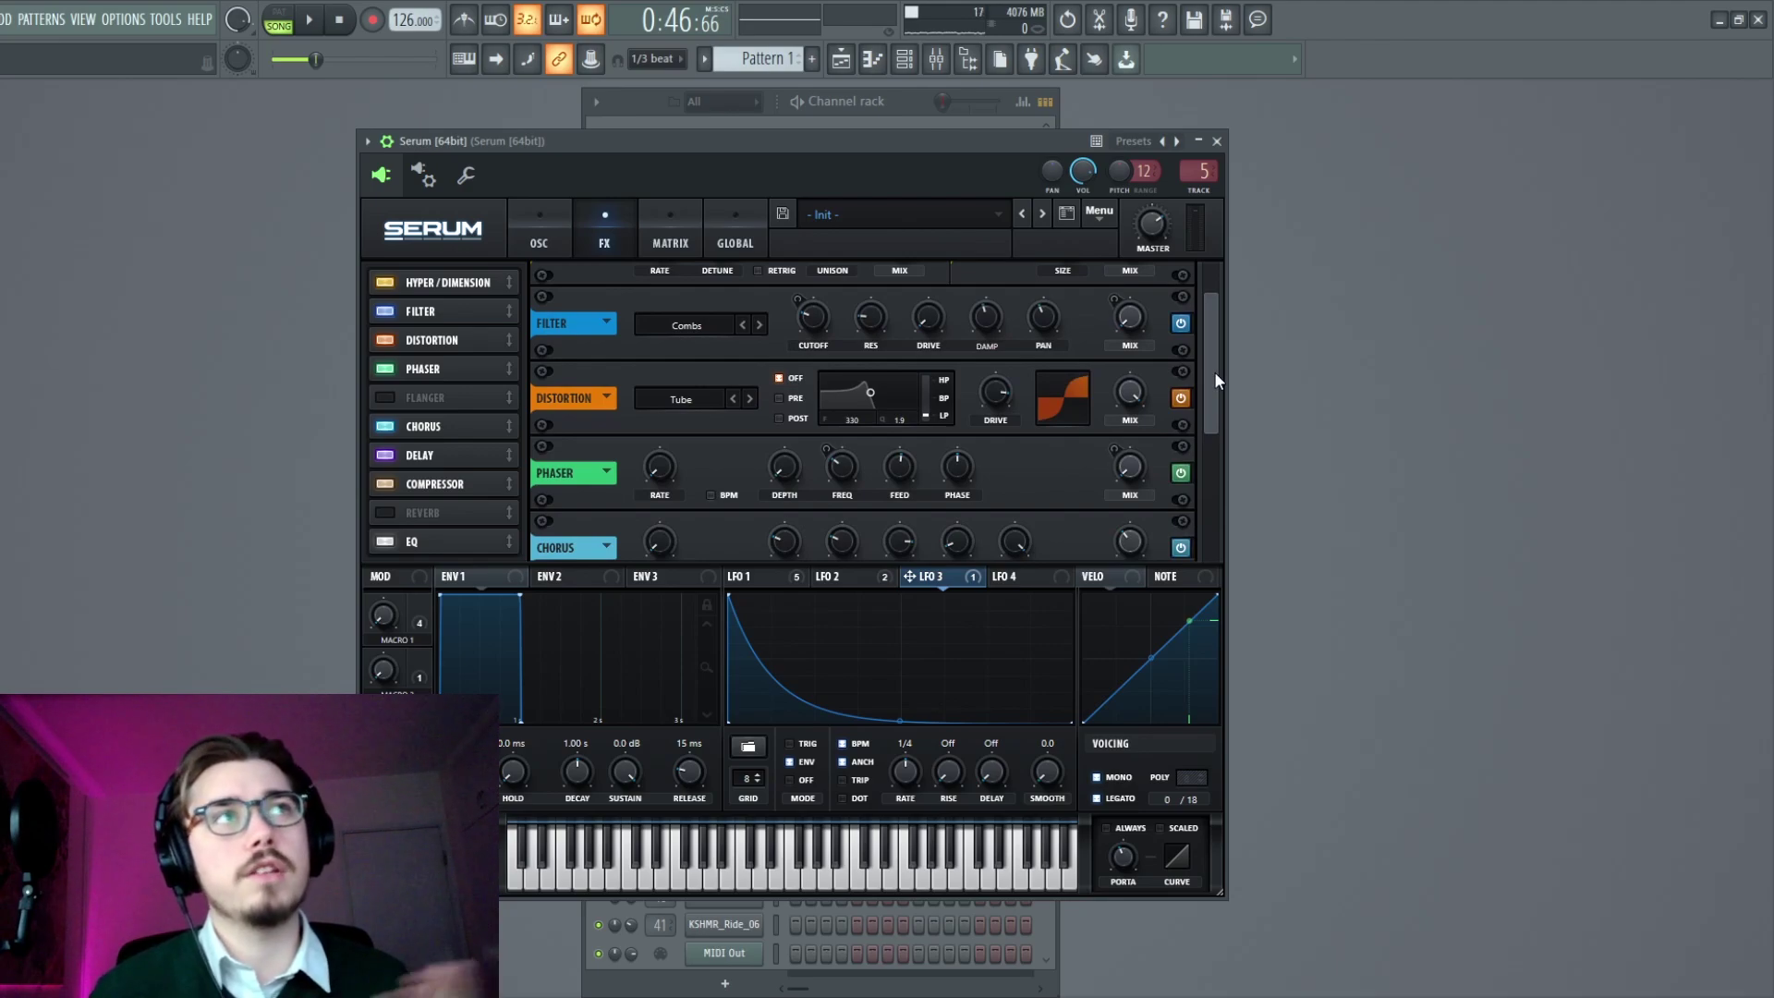
{"action": "left_click_drag", "start_coordinate": [1215, 371], "coordinate": [1203, 455]}
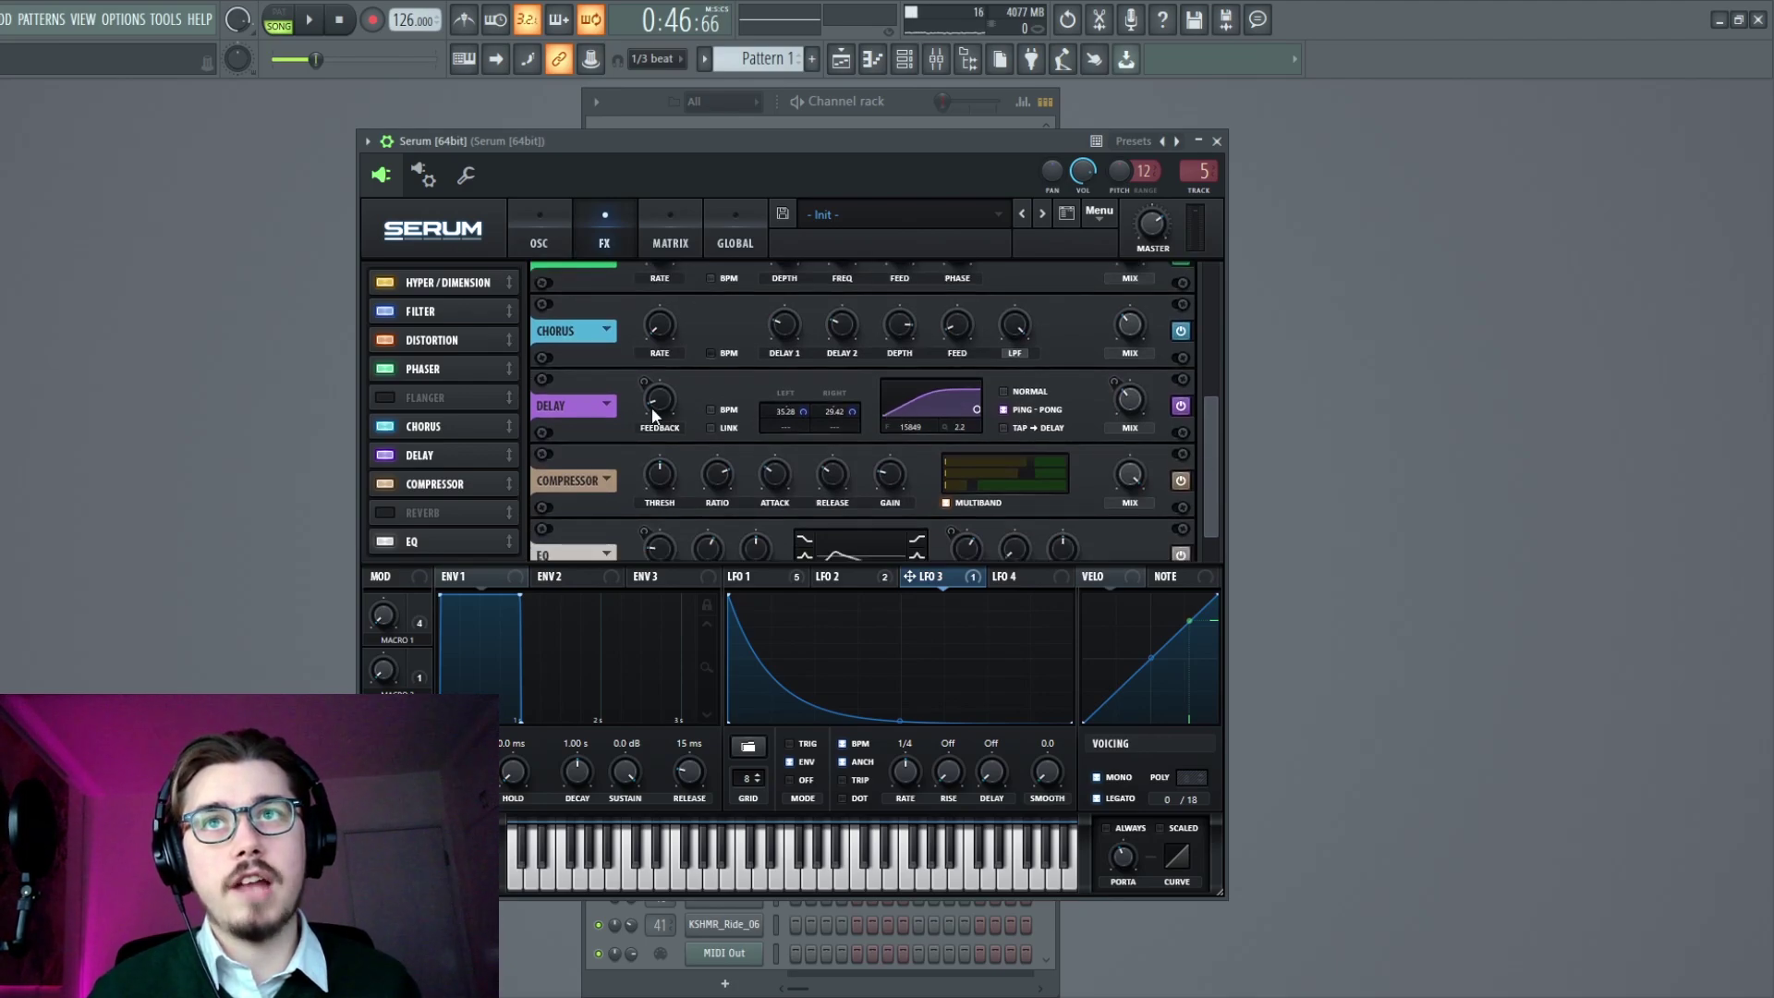
{"action": "scroll", "coordinate": [1218, 379], "scroll_direction": "up", "scroll_amount": 4}
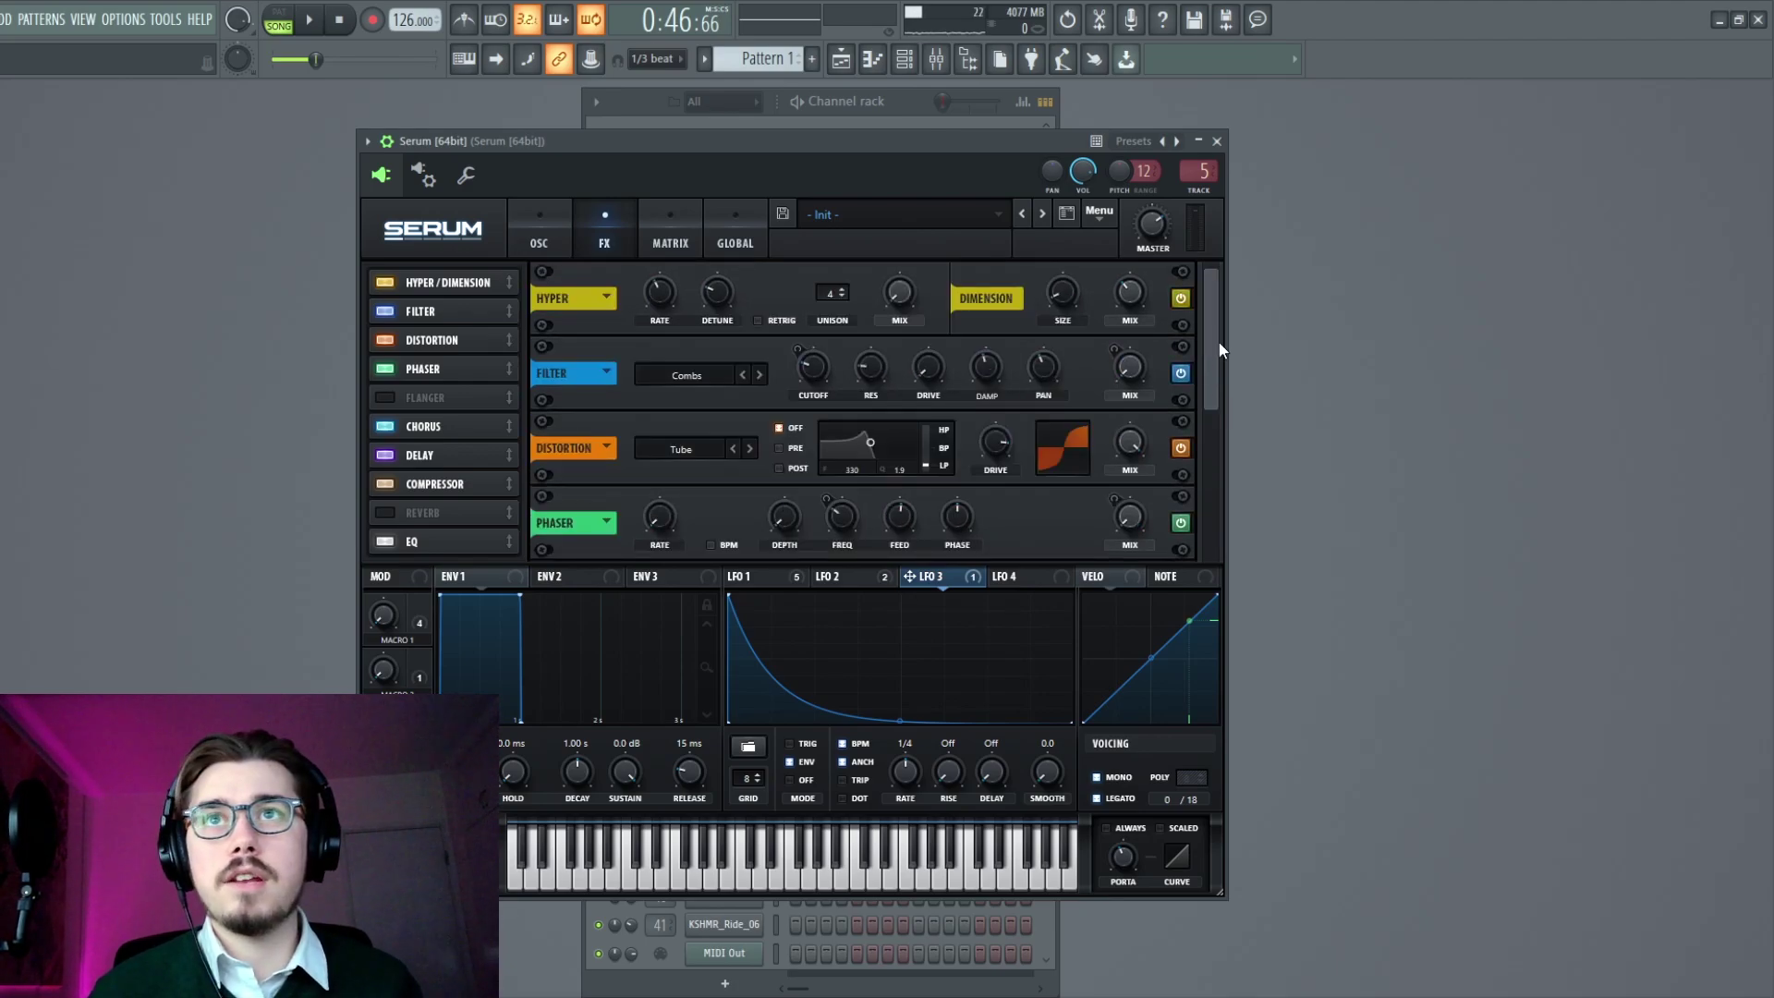
- Inspect the LFO 1 and LFO 2 modulation on the filter effect, and examine the distortion, phaser, chorus and delay settings
{"action": "left_click", "coordinate": [833, 577]}
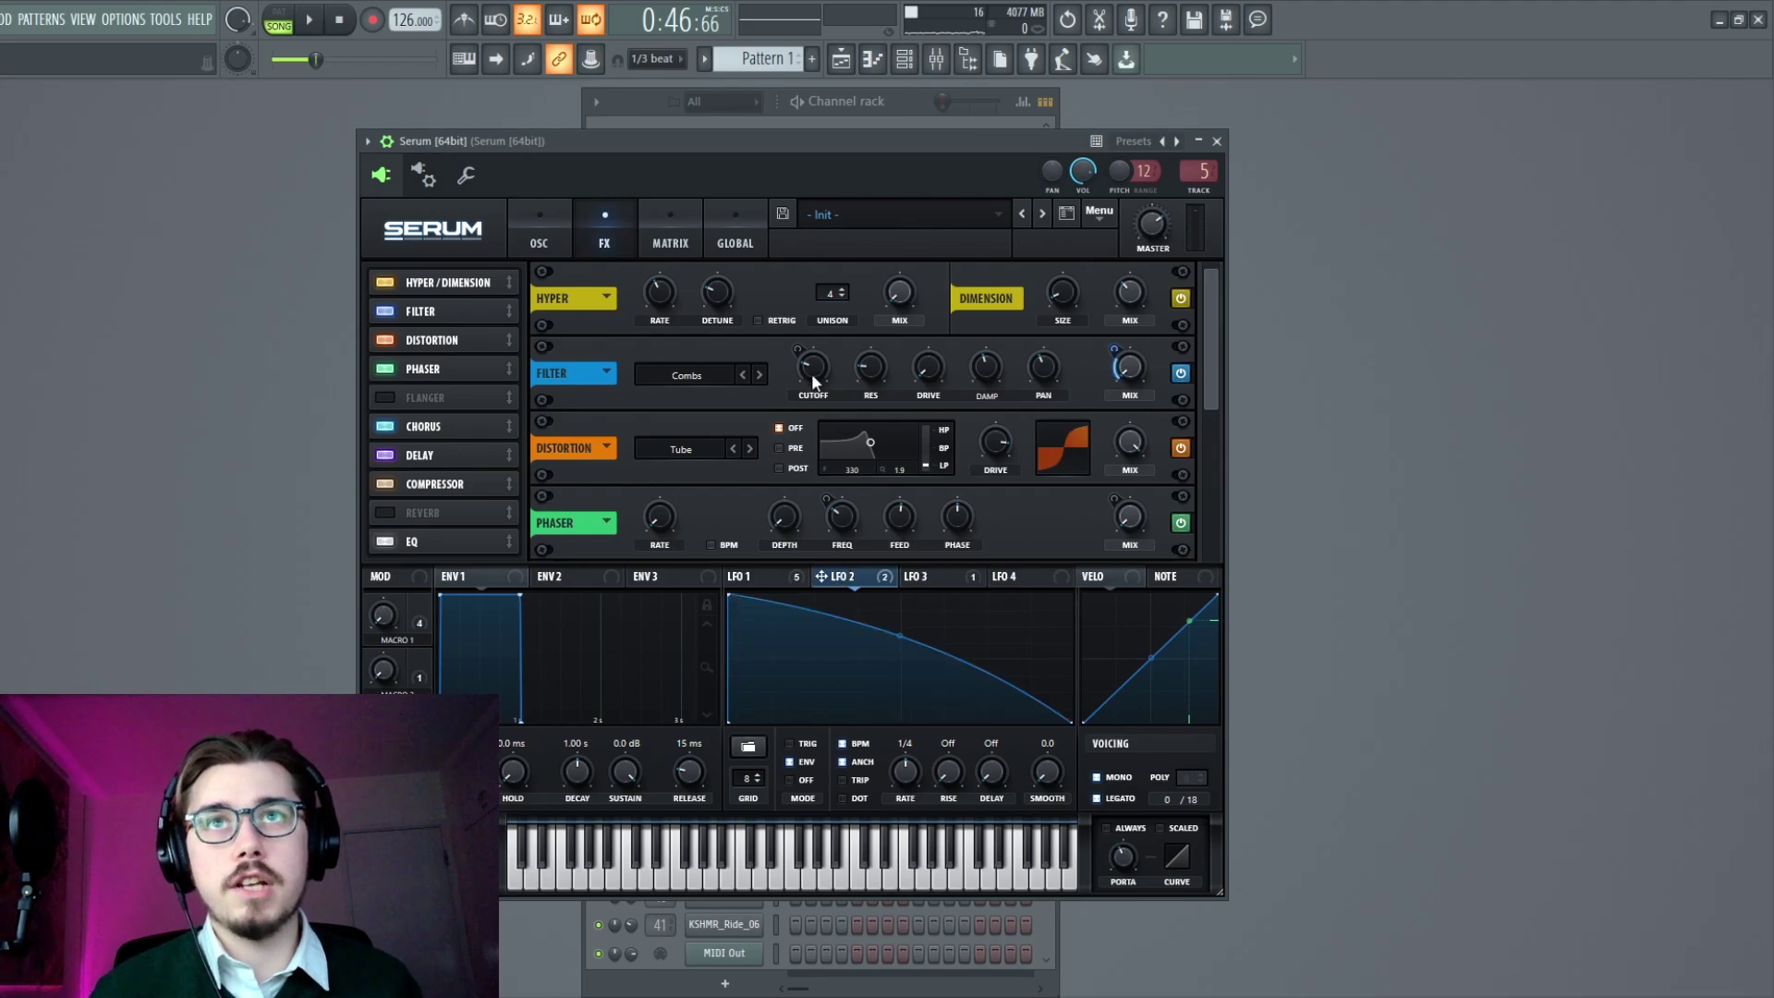
{"action": "left_click_drag", "start_coordinate": [774, 576], "coordinate": [995, 418]}
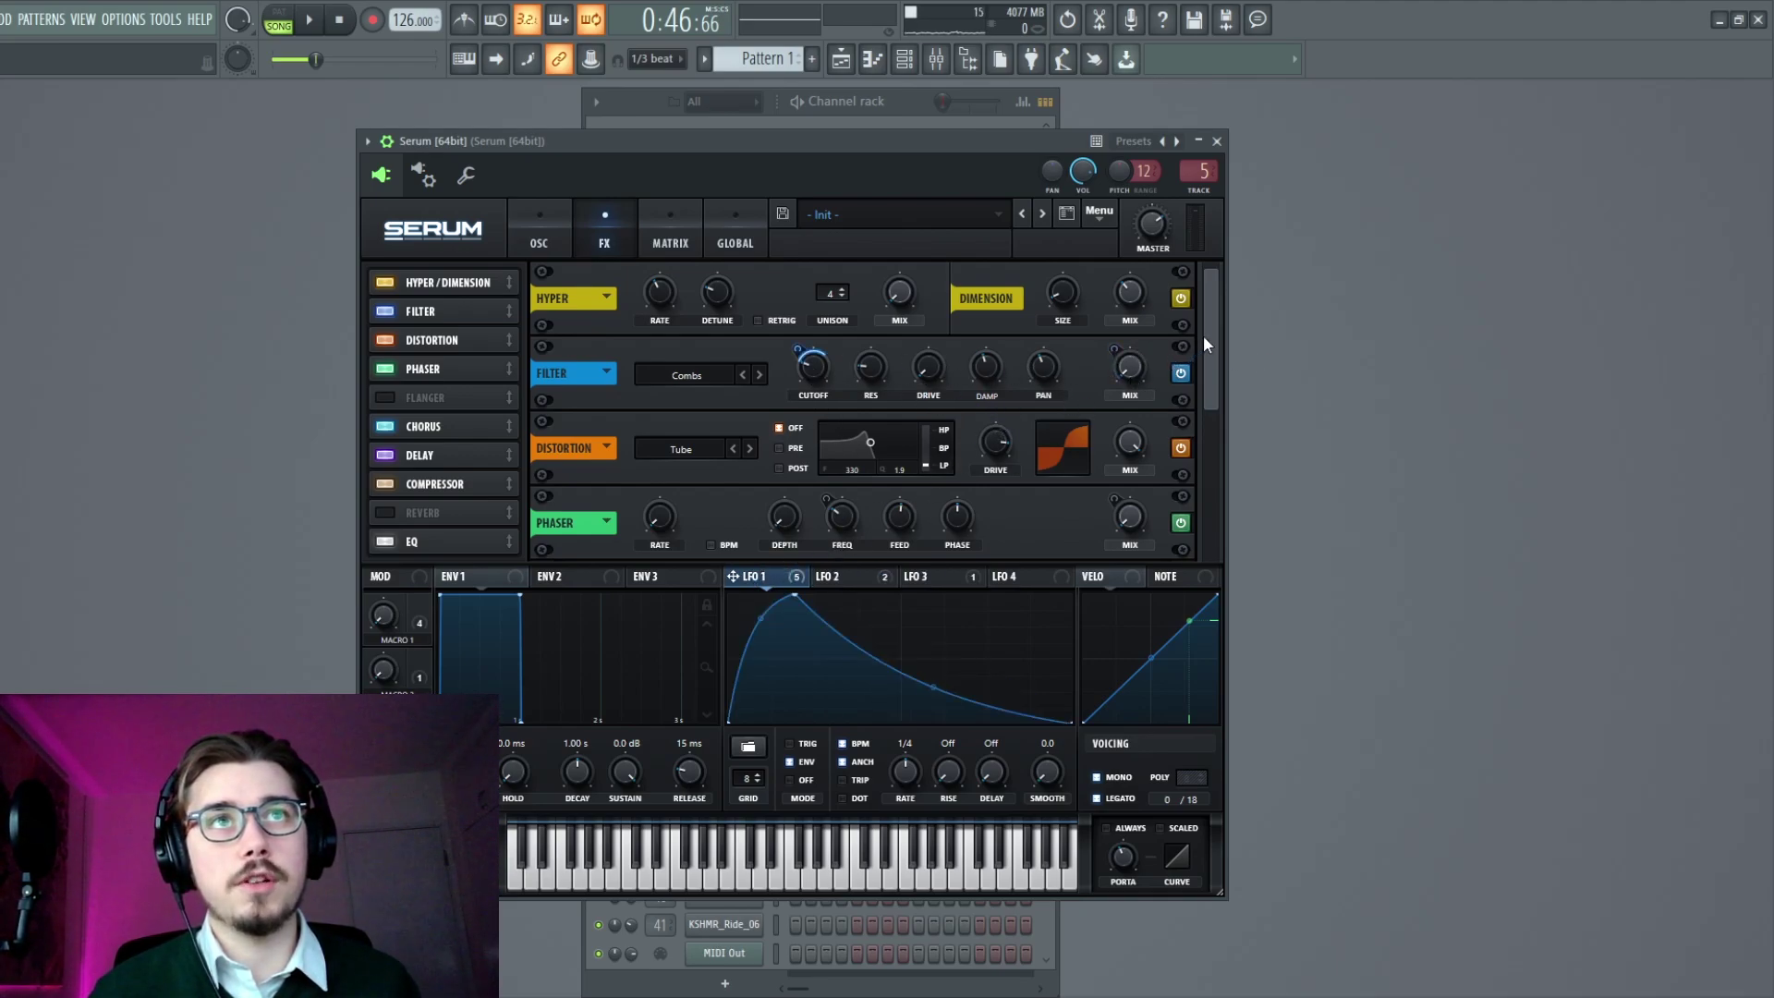
{"action": "left_click_drag", "start_coordinate": [1204, 335], "coordinate": [1205, 363]}
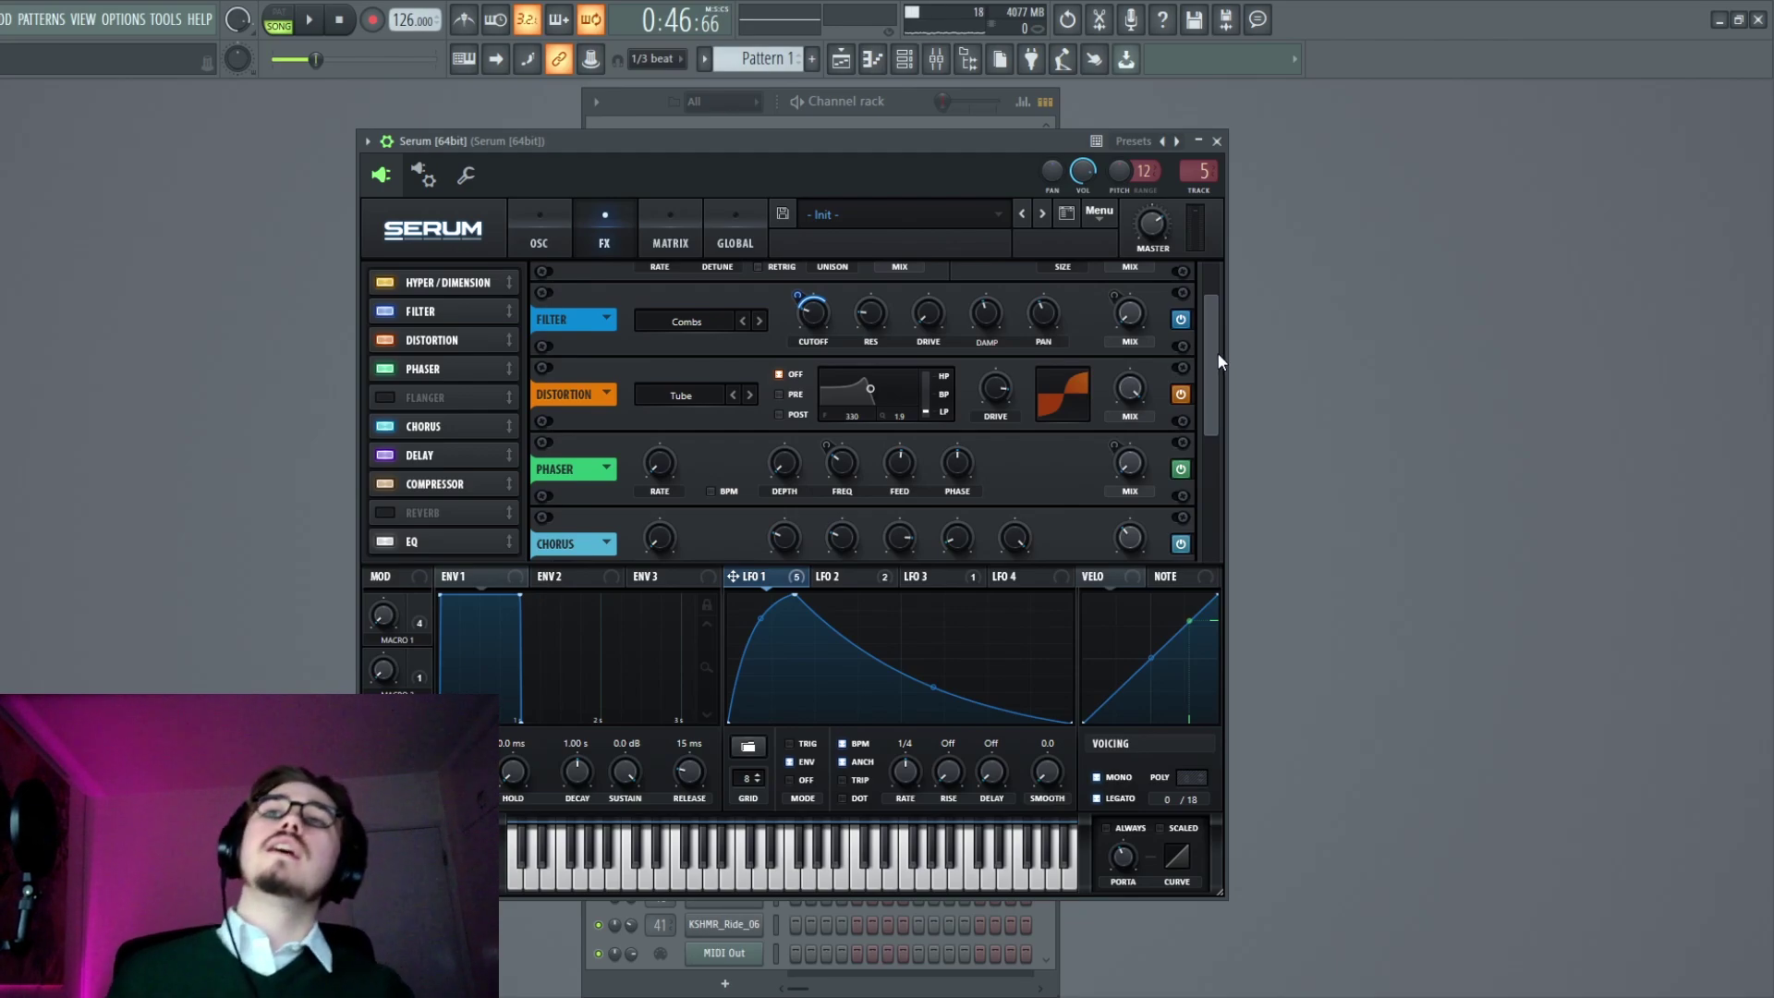
{"action": "left_click_drag", "start_coordinate": [1213, 338], "coordinate": [1207, 381]}
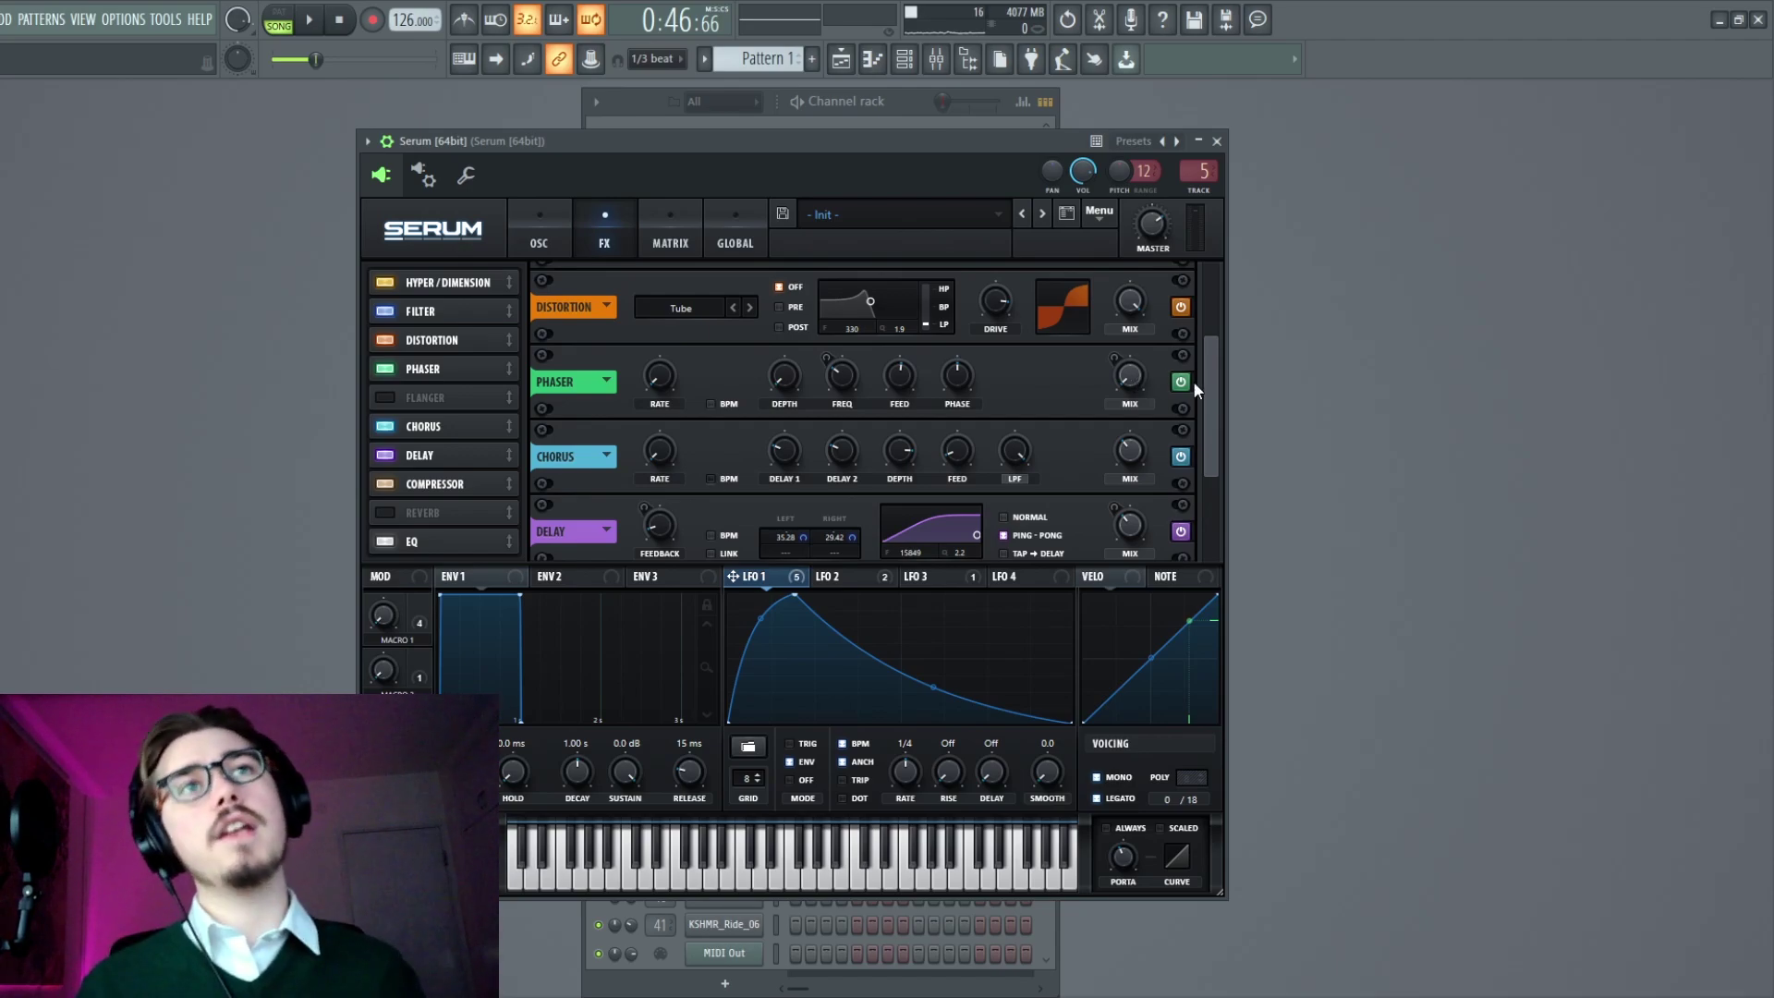
{"action": "left_click_drag", "start_coordinate": [1218, 387], "coordinate": [1227, 436]}
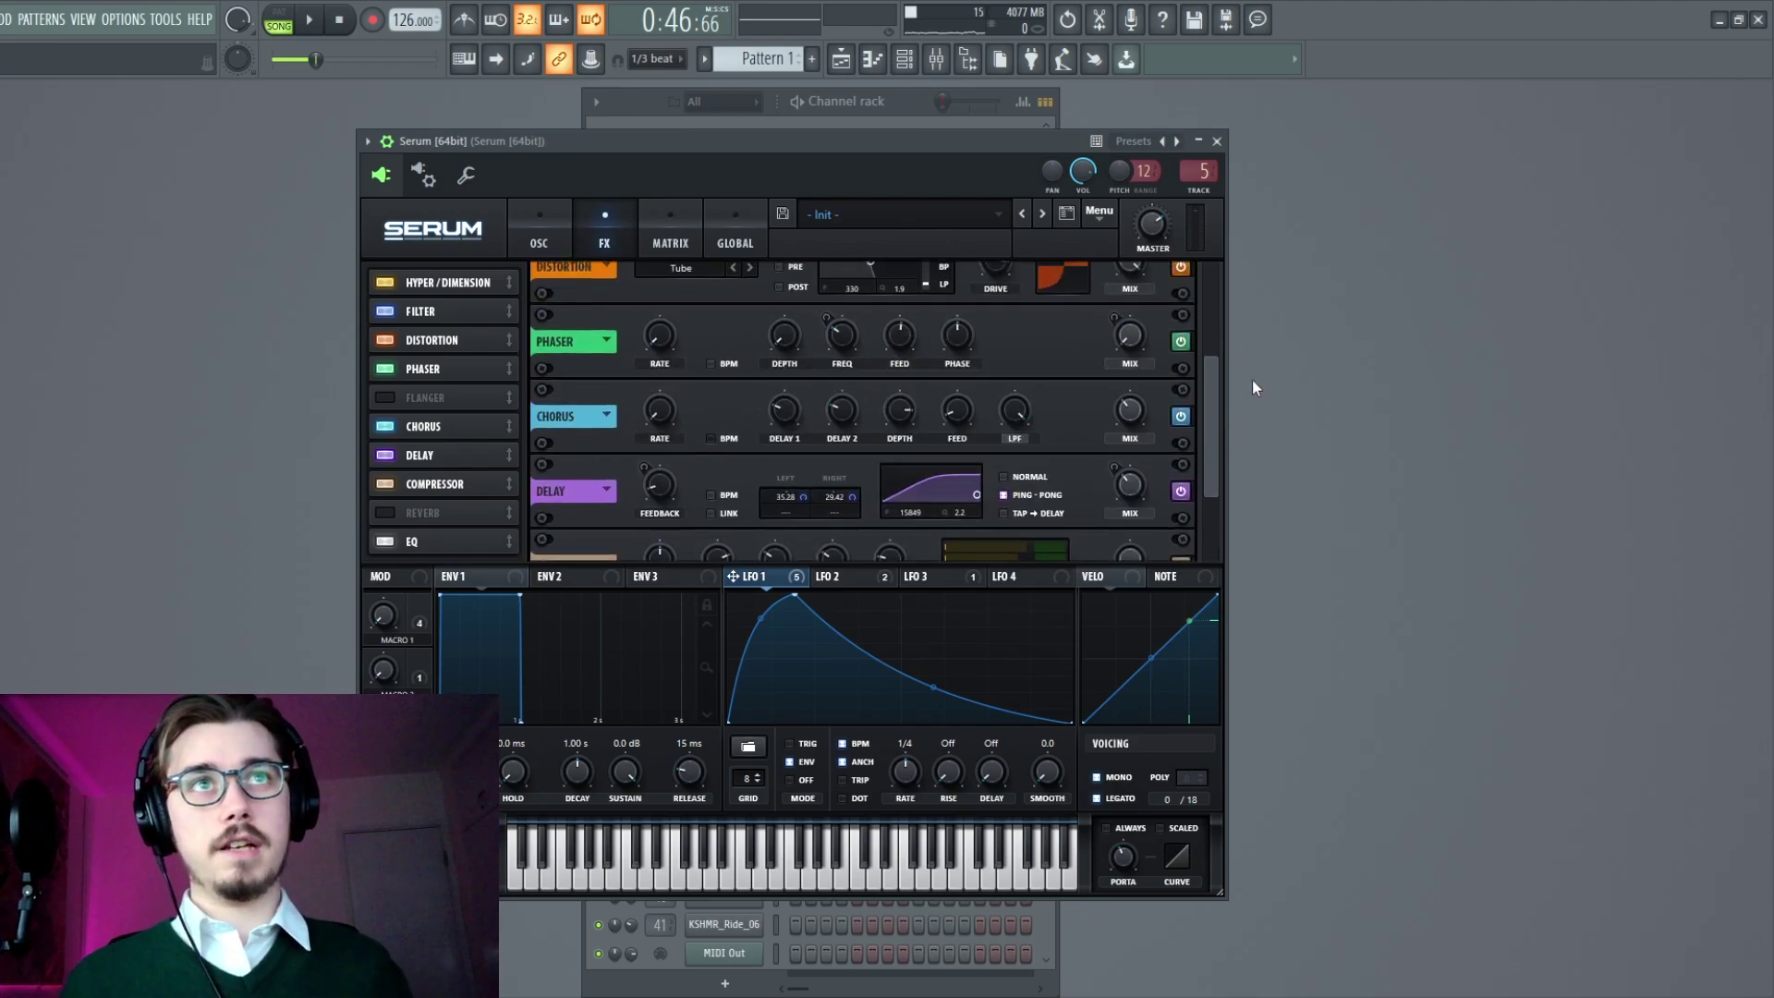
{"action": "scroll", "coordinate": [1209, 412], "scroll_direction": "down", "scroll_amount": 1}
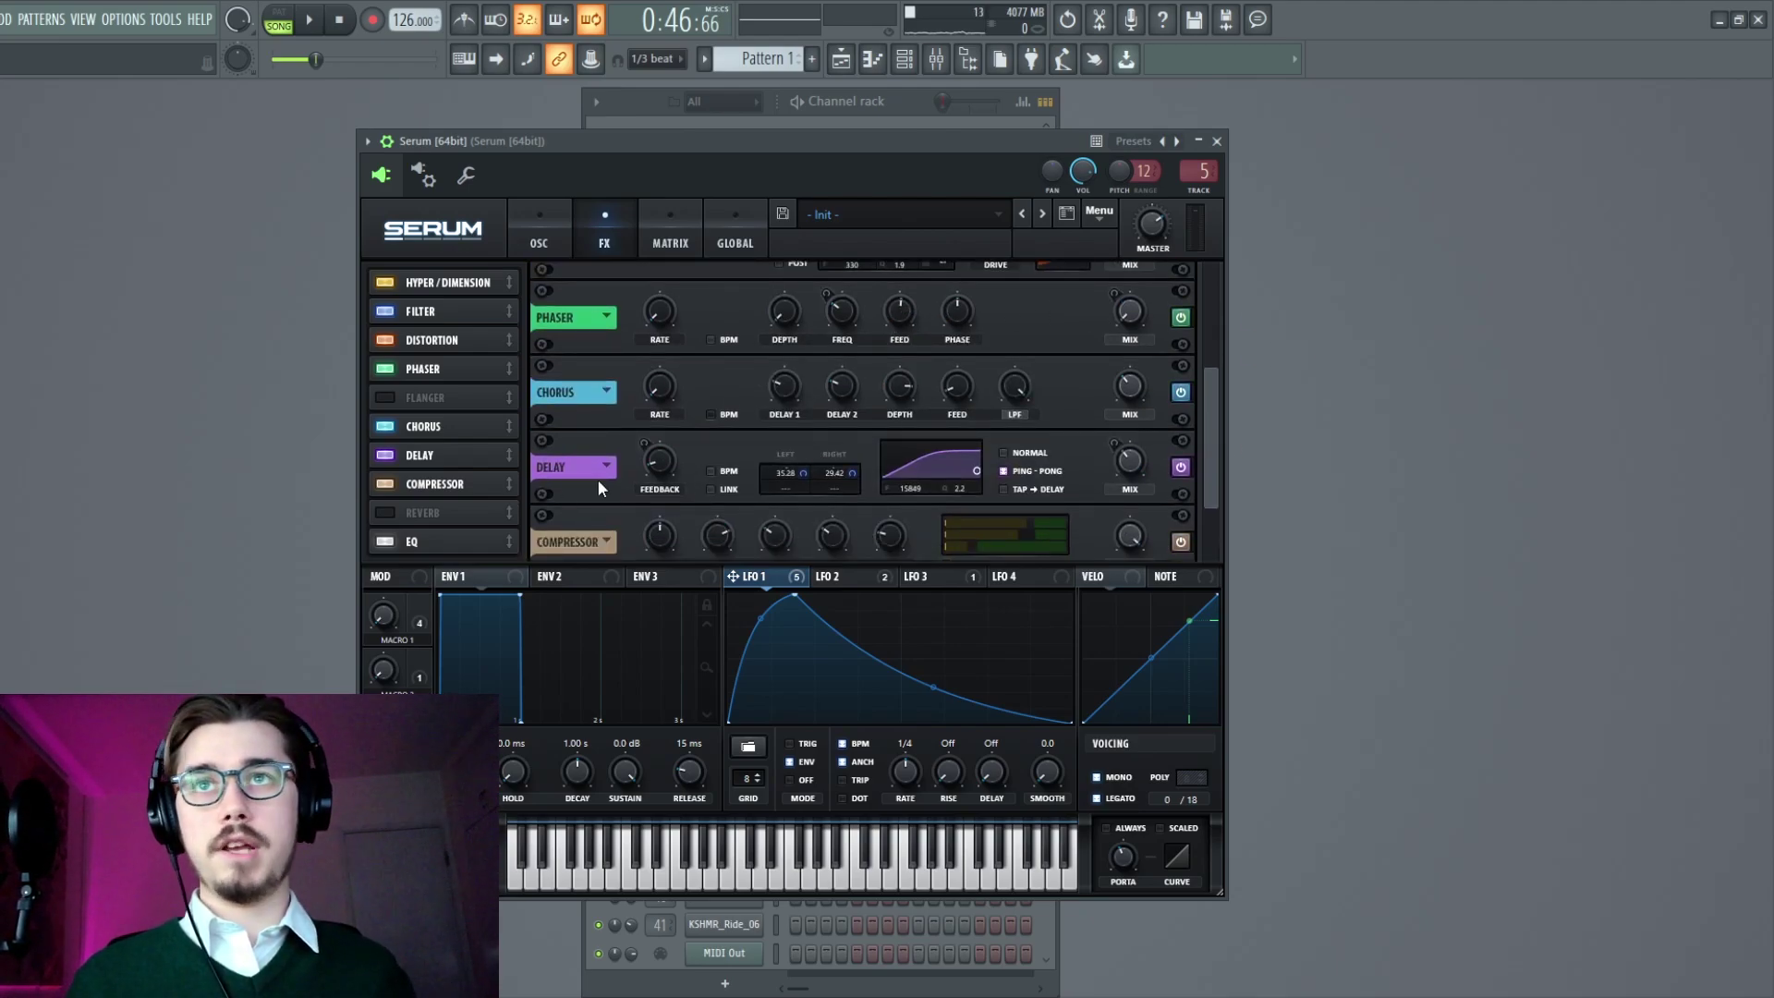
{"action": "left_click", "coordinate": [850, 577]}
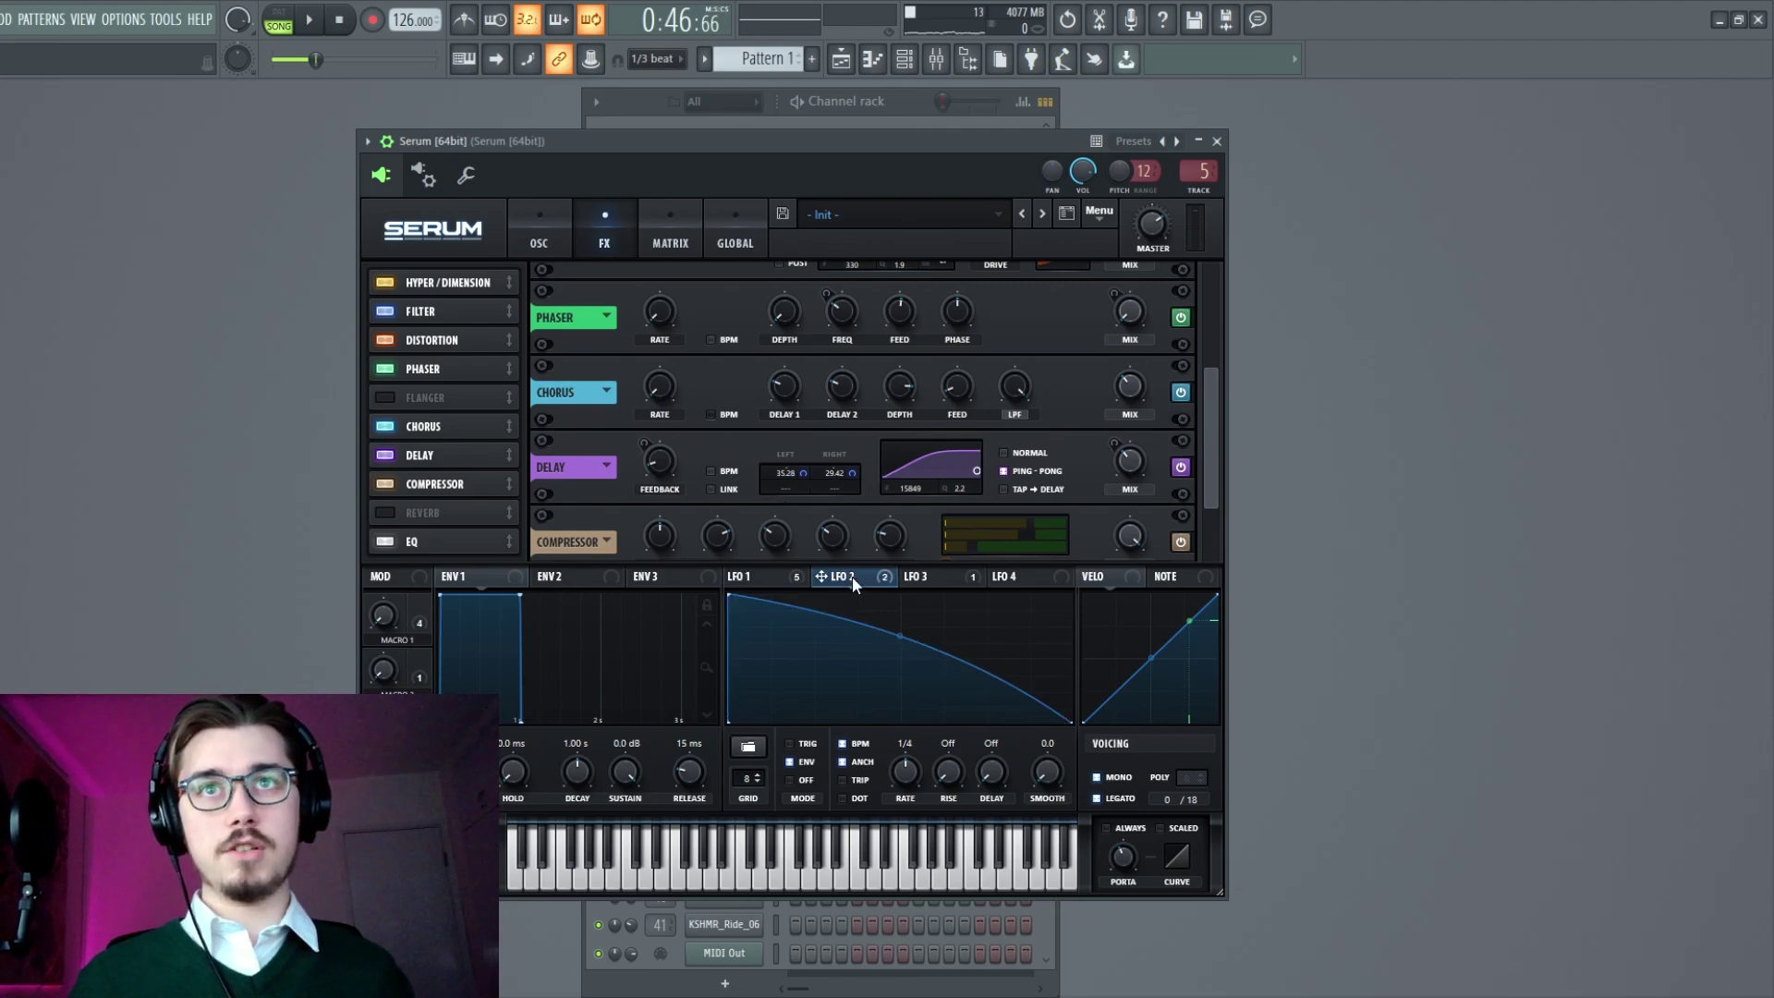
- Inspect the macro assignments, audition the delay modulation by sweeping Macro 1 up, and return Macro 1 to 0%
{"action": "mouse_move", "coordinate": [424, 657]}
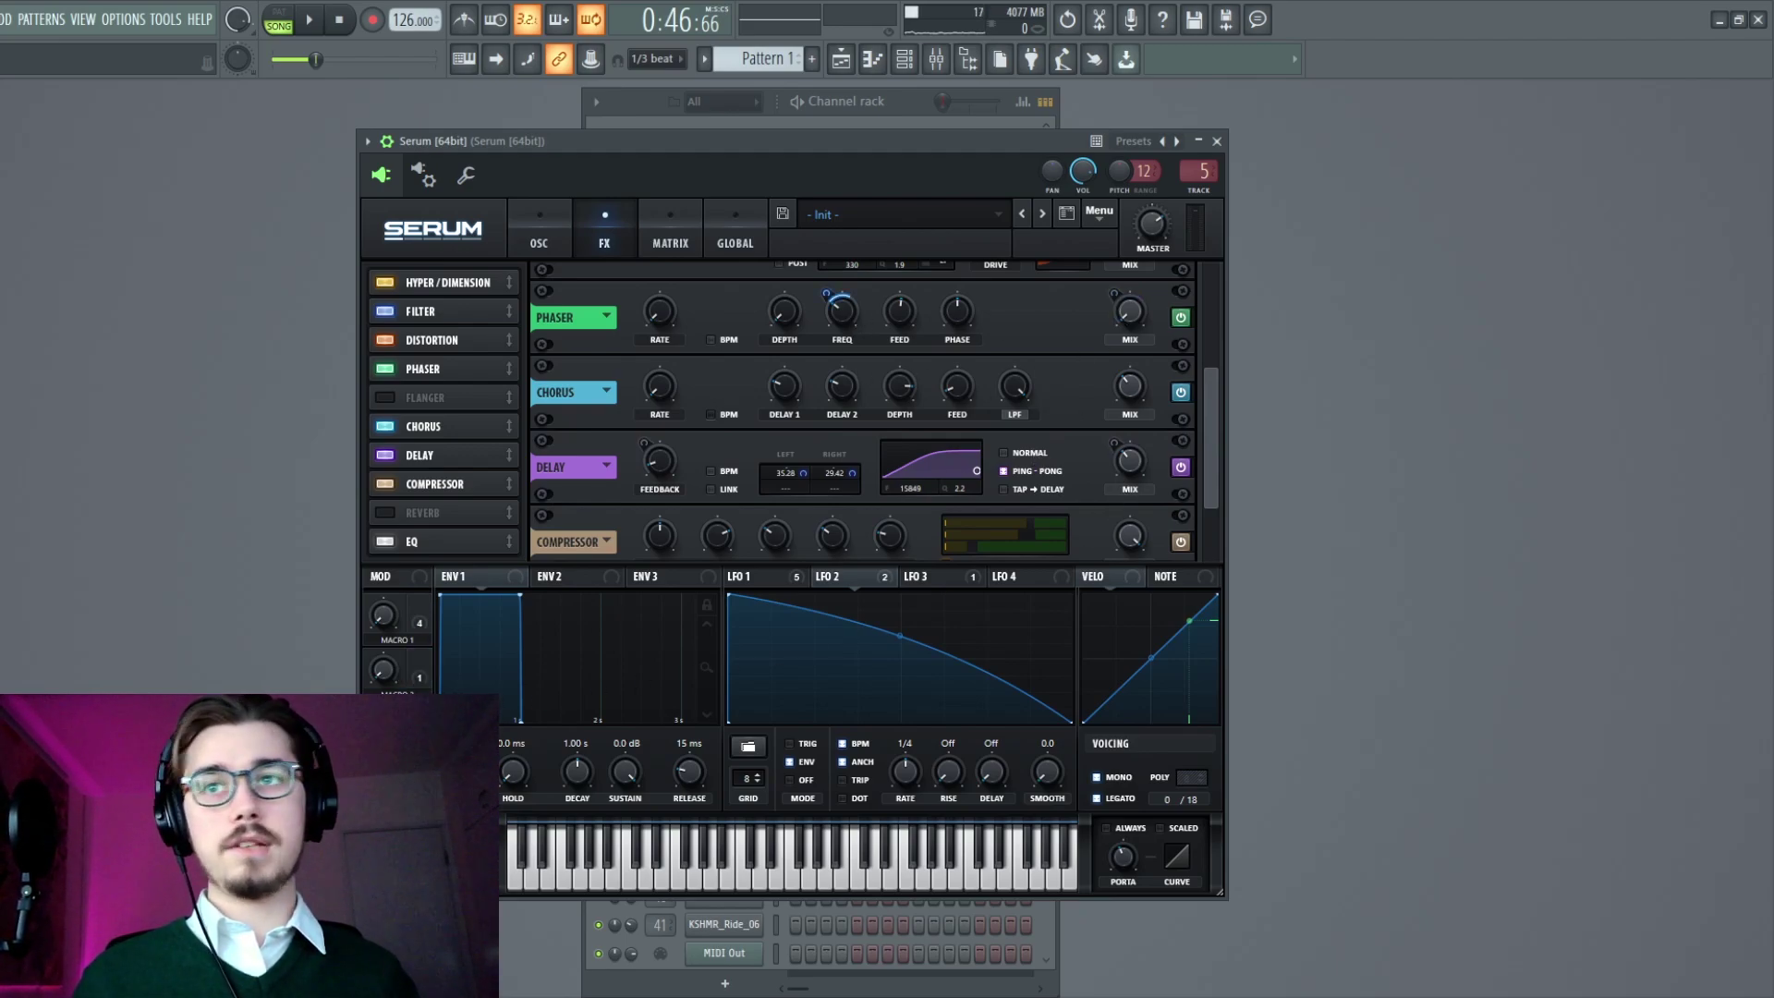
{"action": "left_click_drag", "start_coordinate": [417, 658], "coordinate": [1116, 310]}
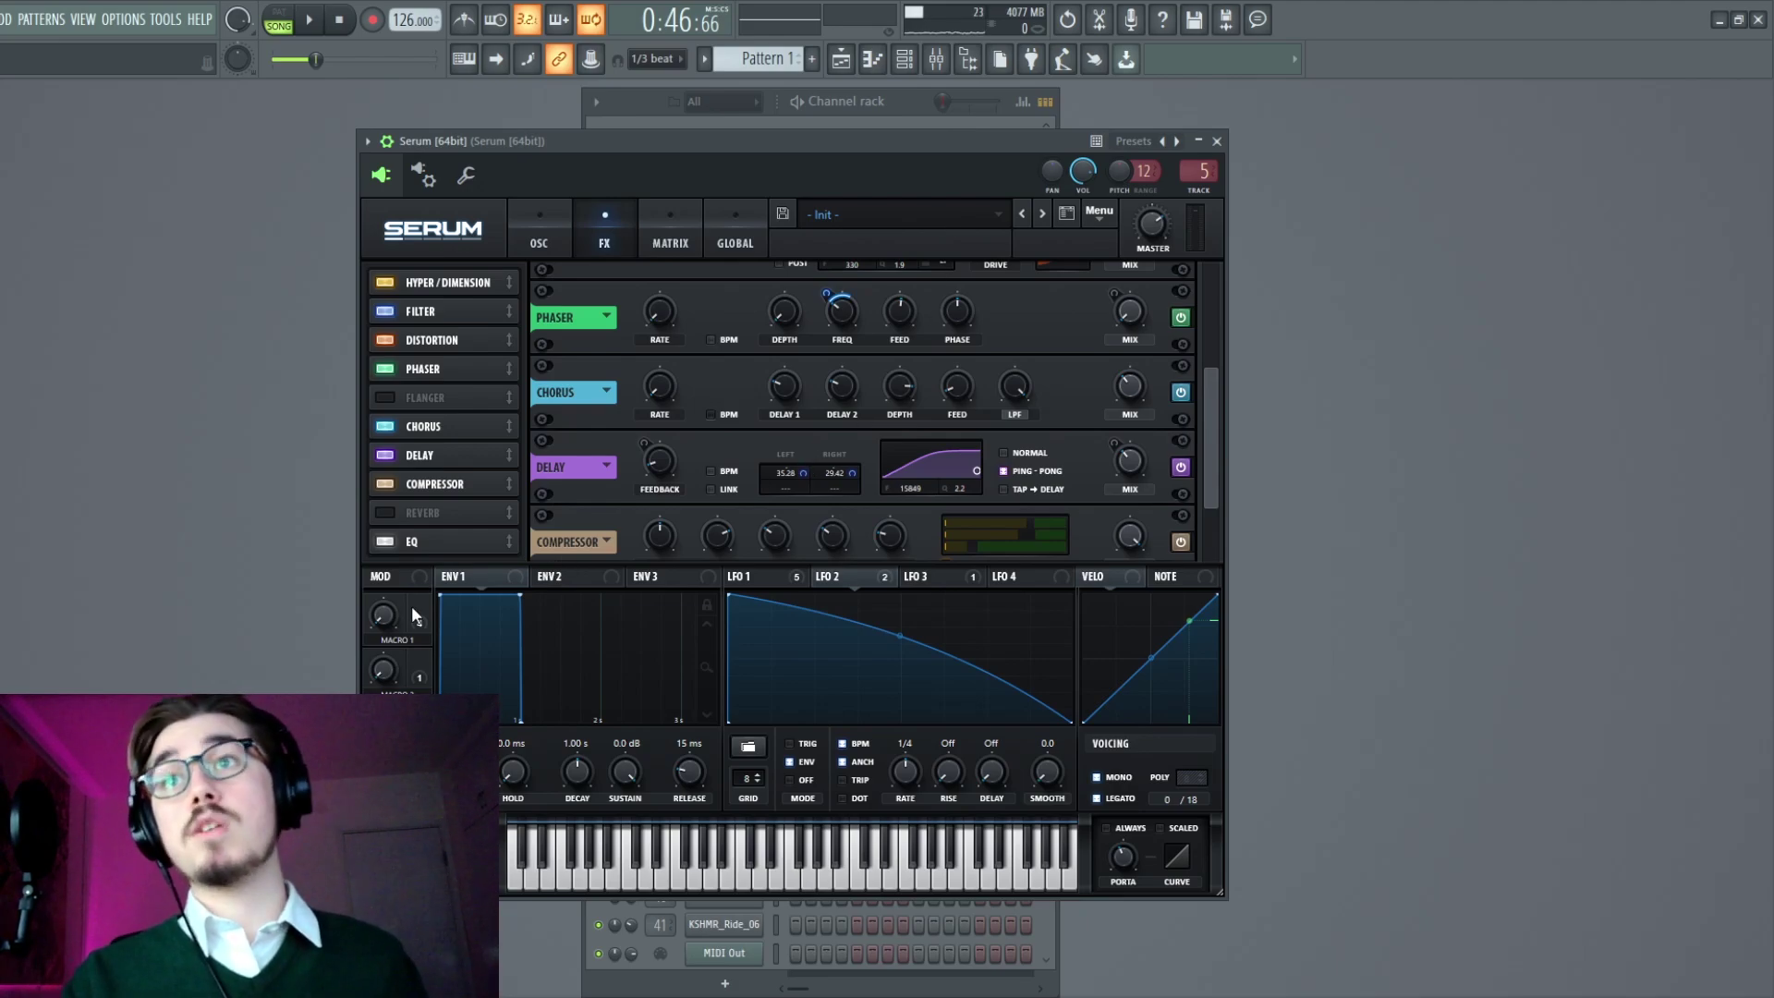
{"action": "mouse_move", "coordinate": [418, 610]}
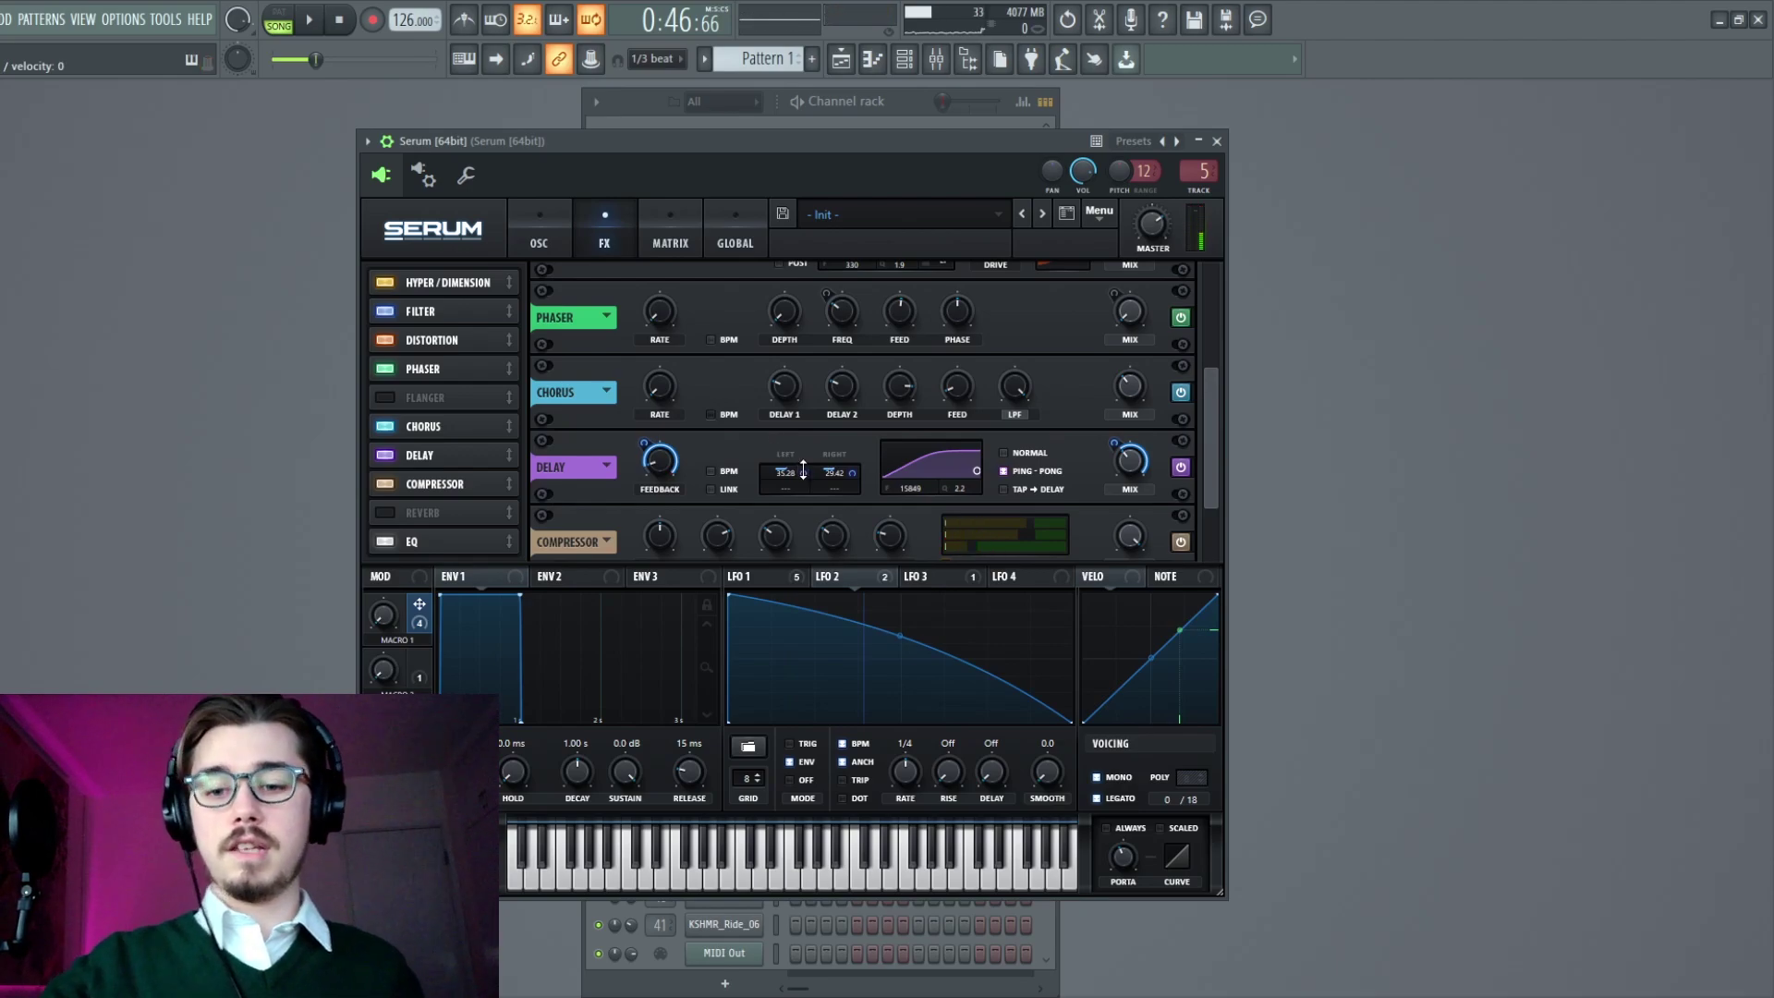
{"action": "mouse_move", "coordinate": [393, 614]}
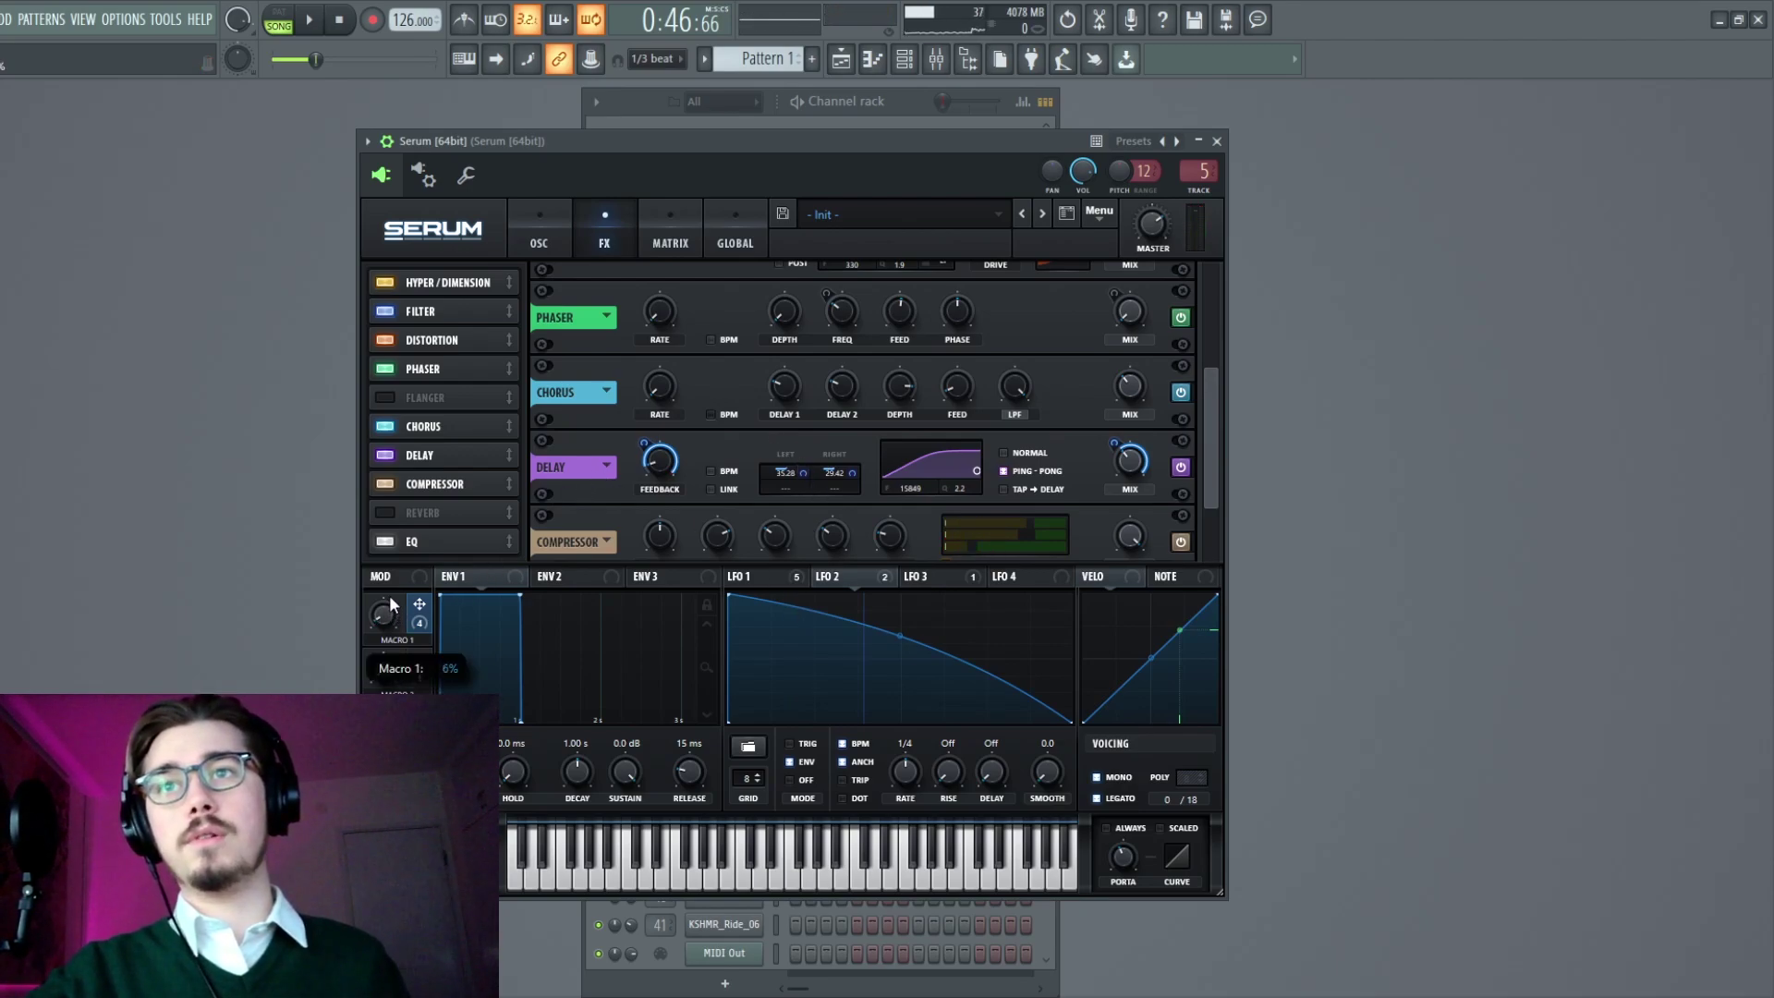
{"action": "left_click_drag", "start_coordinate": [390, 597], "coordinate": [407, 529]}
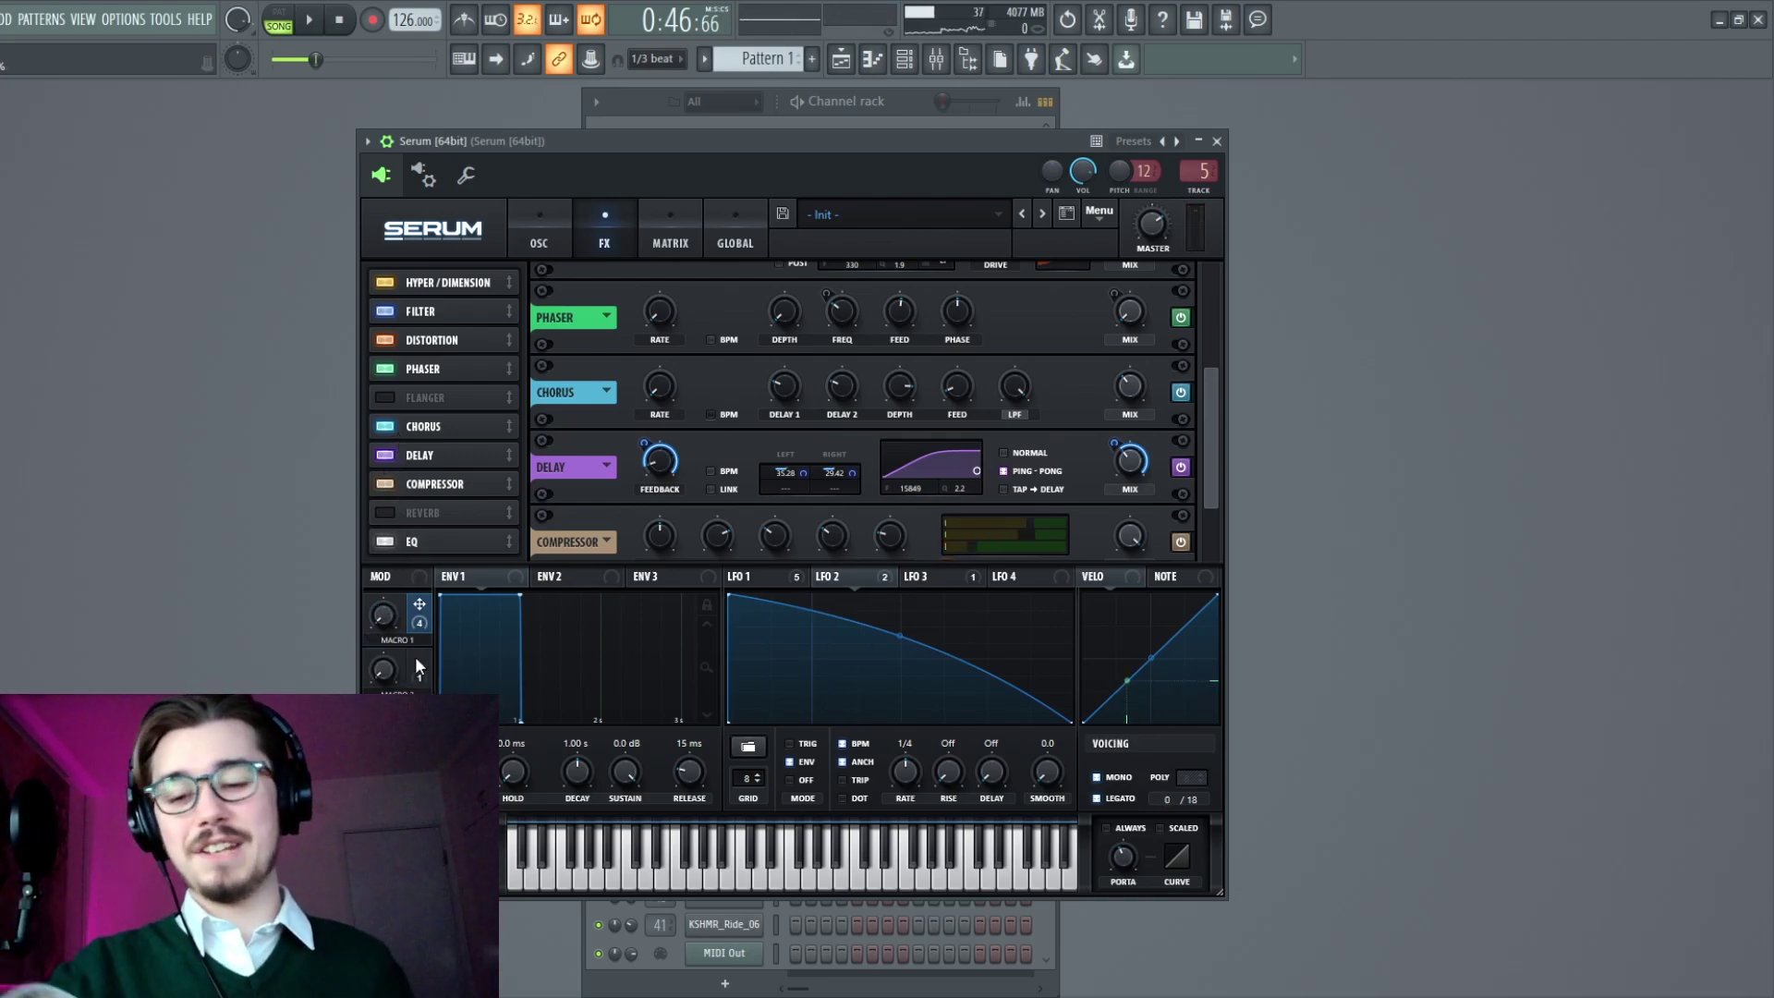
{"action": "left_click_drag", "start_coordinate": [390, 617], "coordinate": [396, 464]}
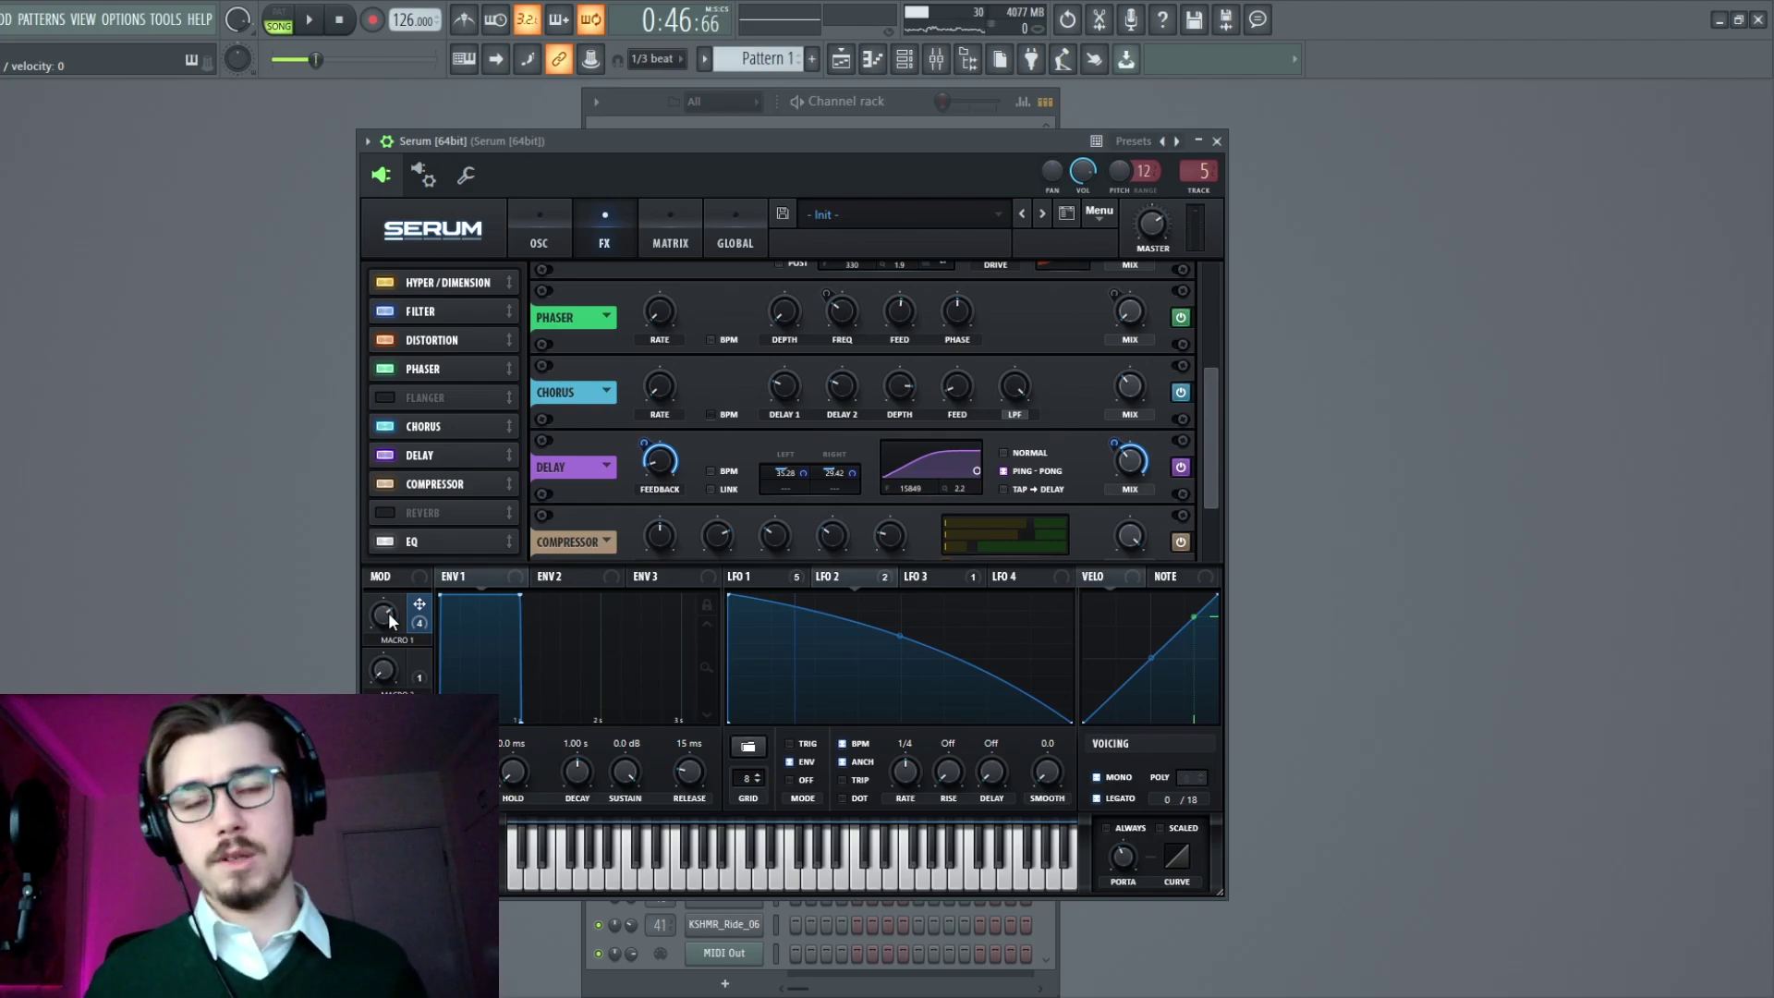
{"action": "left_click_drag", "start_coordinate": [388, 612], "coordinate": [388, 666]}
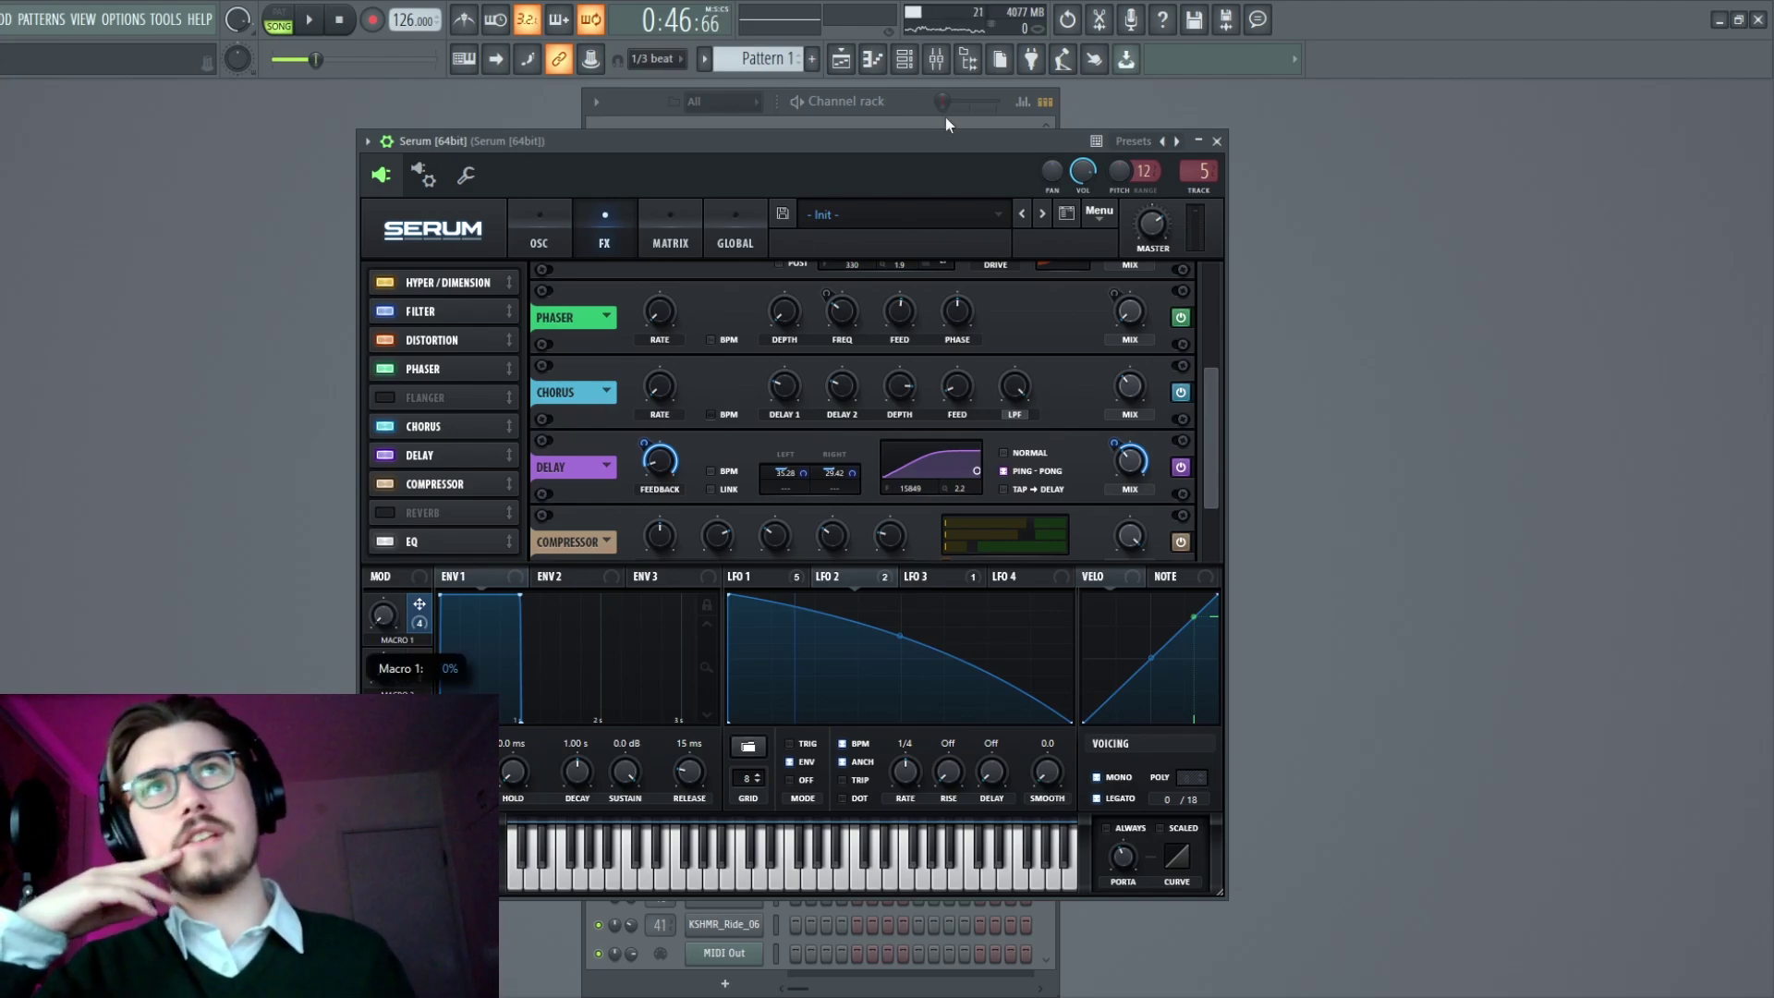
- Solo Track 1 in the playlist, and unmute Track 5 and Tracks 8 to 11 for the section starting at bar 28
{"action": "key", "text": "F5"}
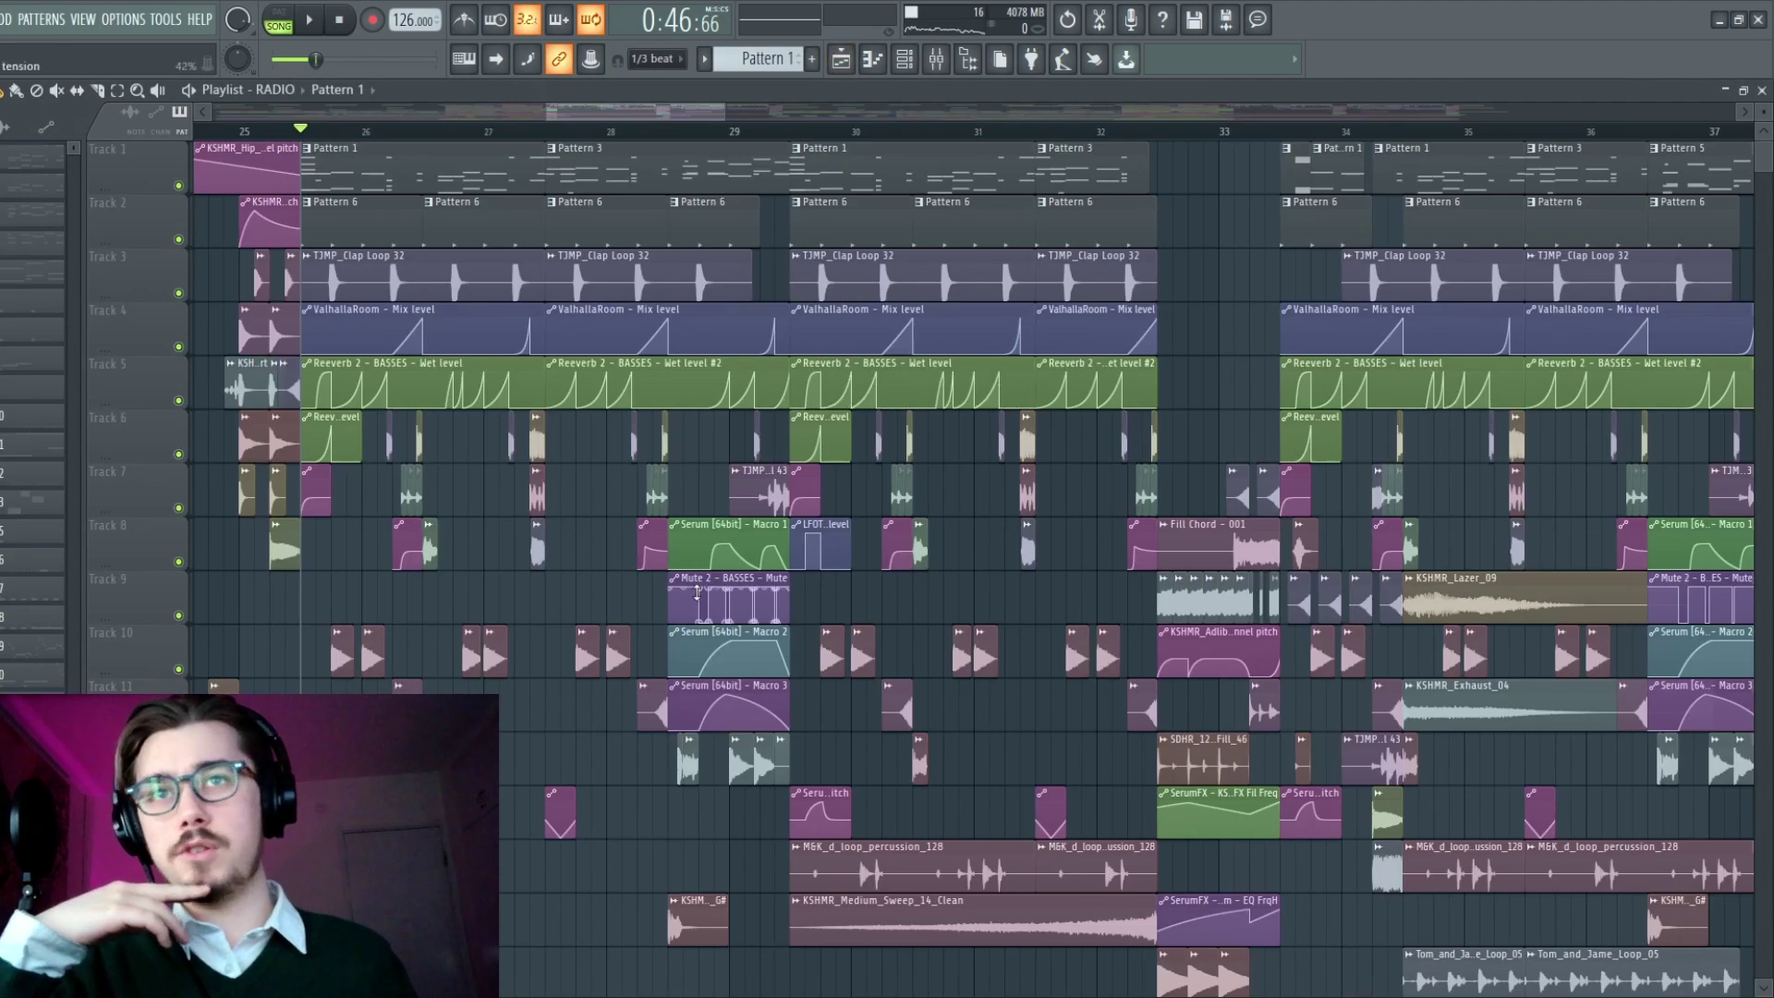
{"action": "left_click_drag", "start_coordinate": [705, 114], "coordinate": [743, 117]}
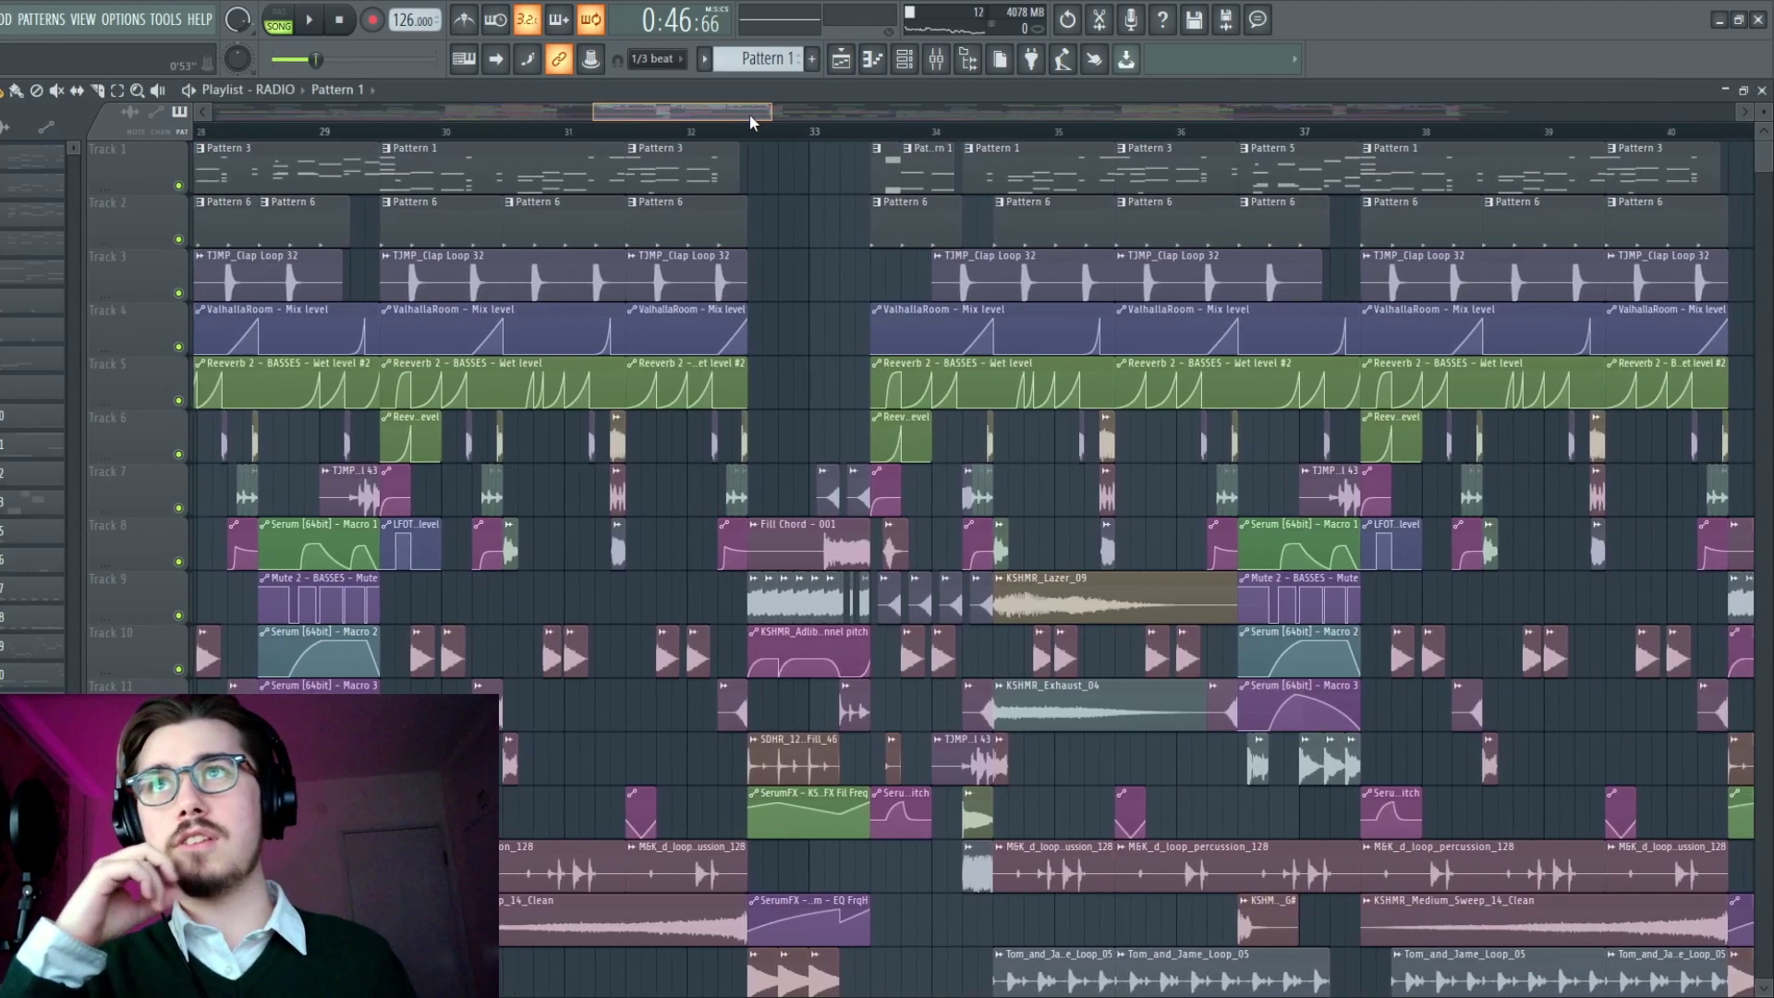
{"action": "scroll", "coordinate": [750, 115], "scroll_direction": "up", "scroll_amount": 3}
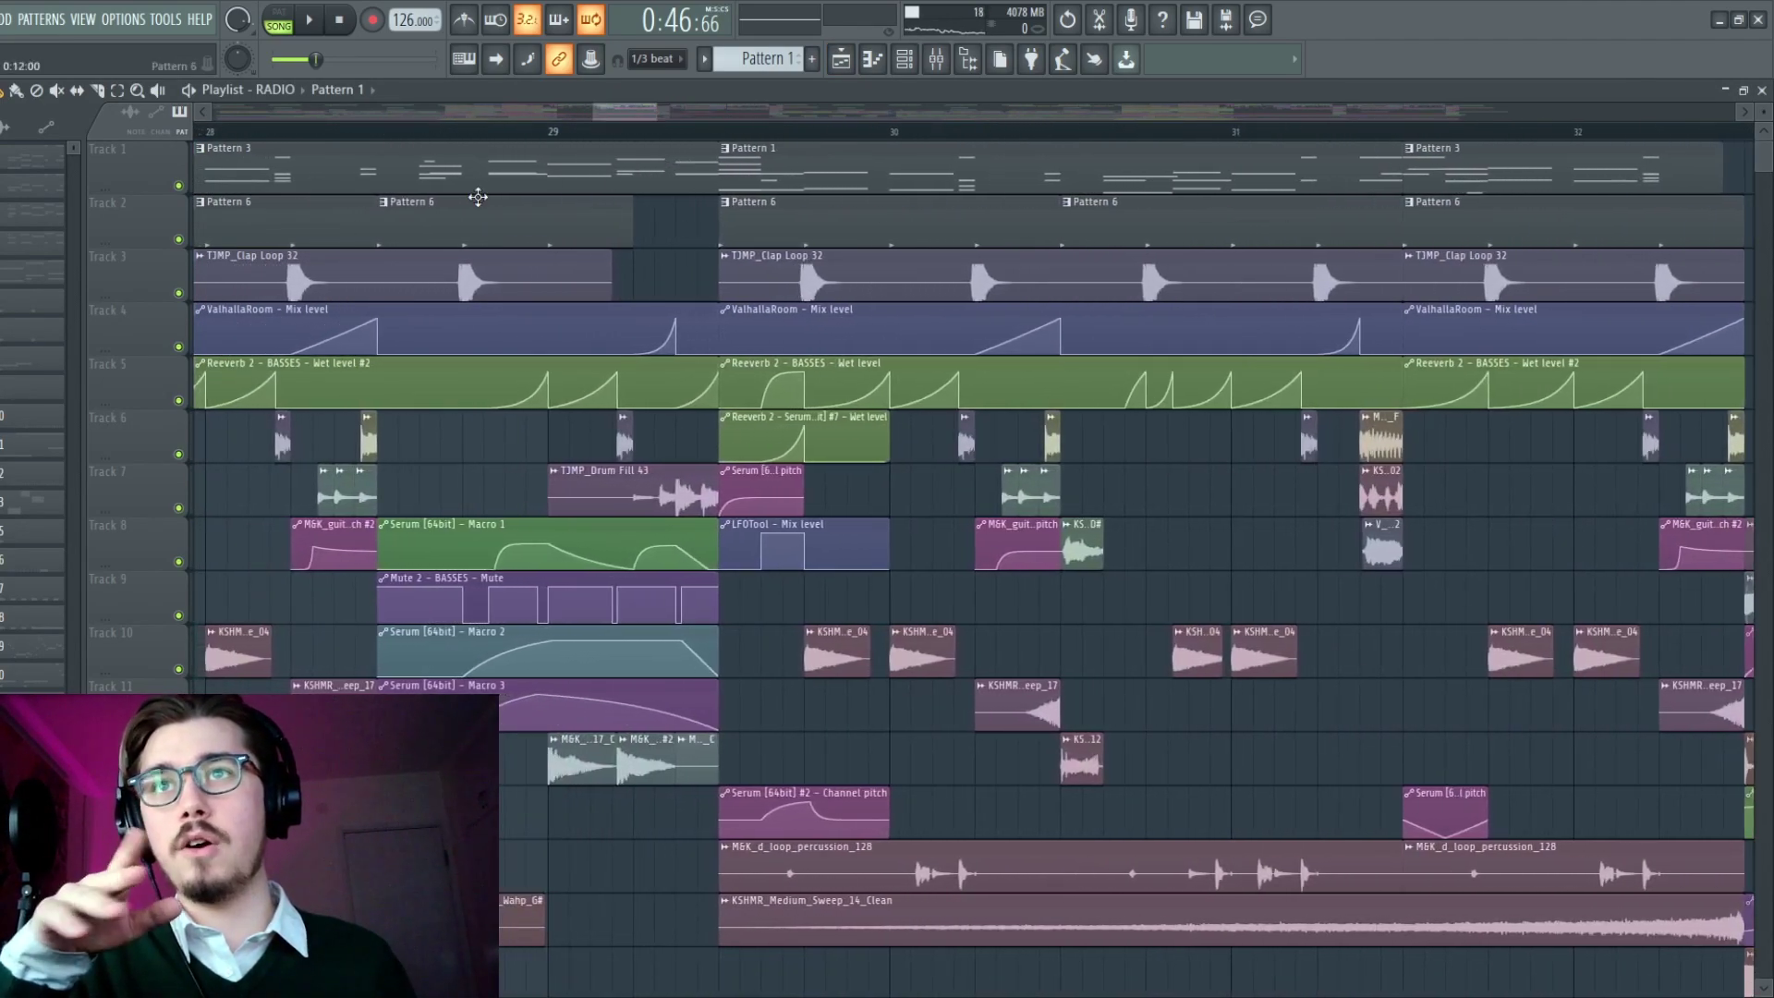
{"action": "right_click", "coordinate": [178, 185]}
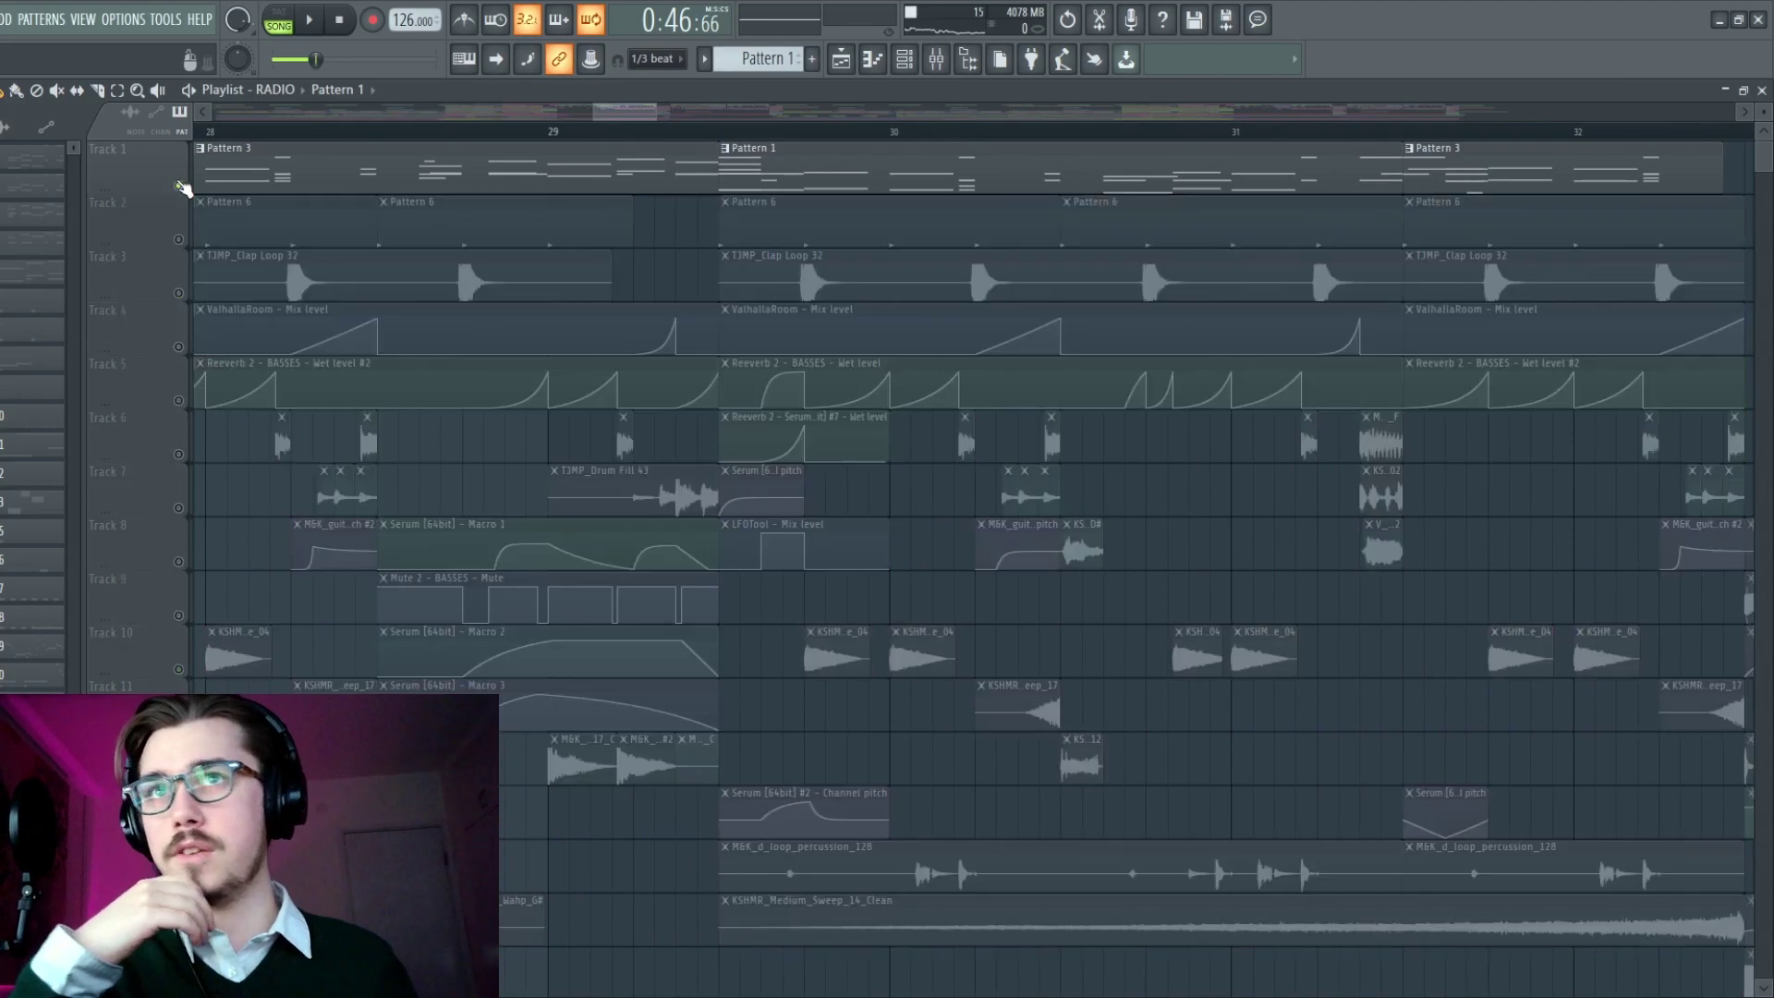
{"action": "left_click", "coordinate": [179, 400]}
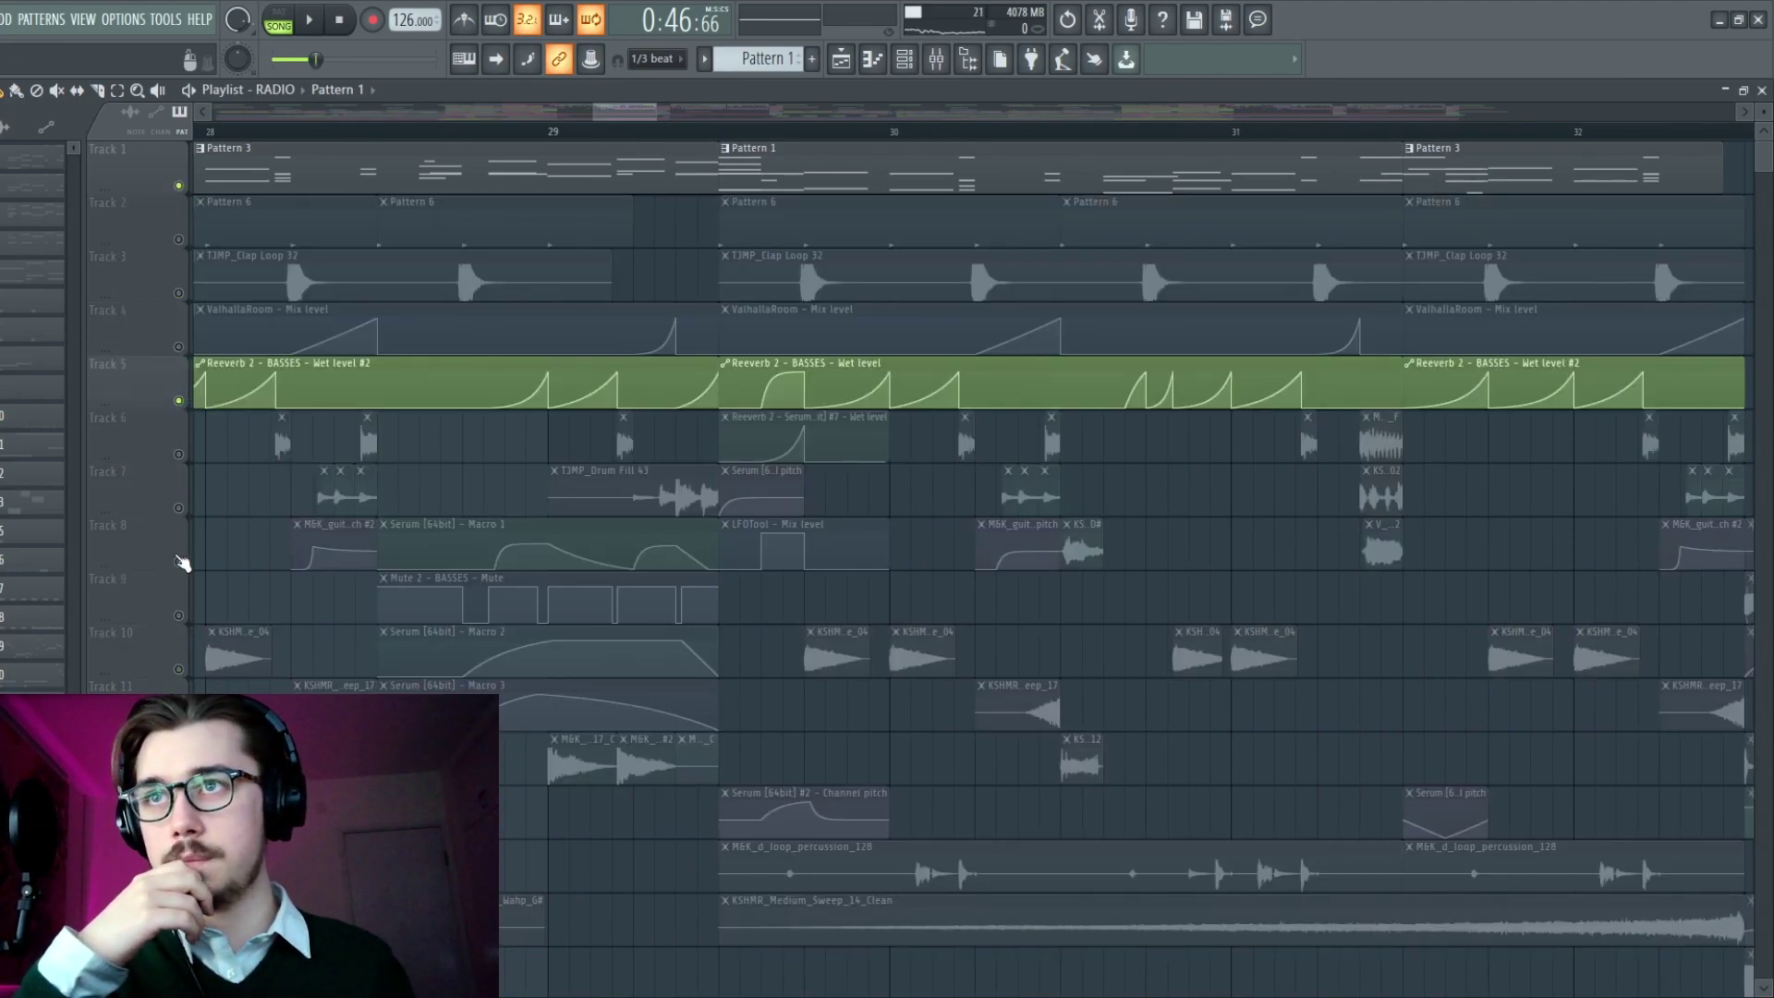
{"action": "left_click_drag", "start_coordinate": [180, 561], "coordinate": [179, 723]}
{"action": "scroll", "coordinate": [179, 722], "scroll_direction": "down", "scroll_amount": 4}
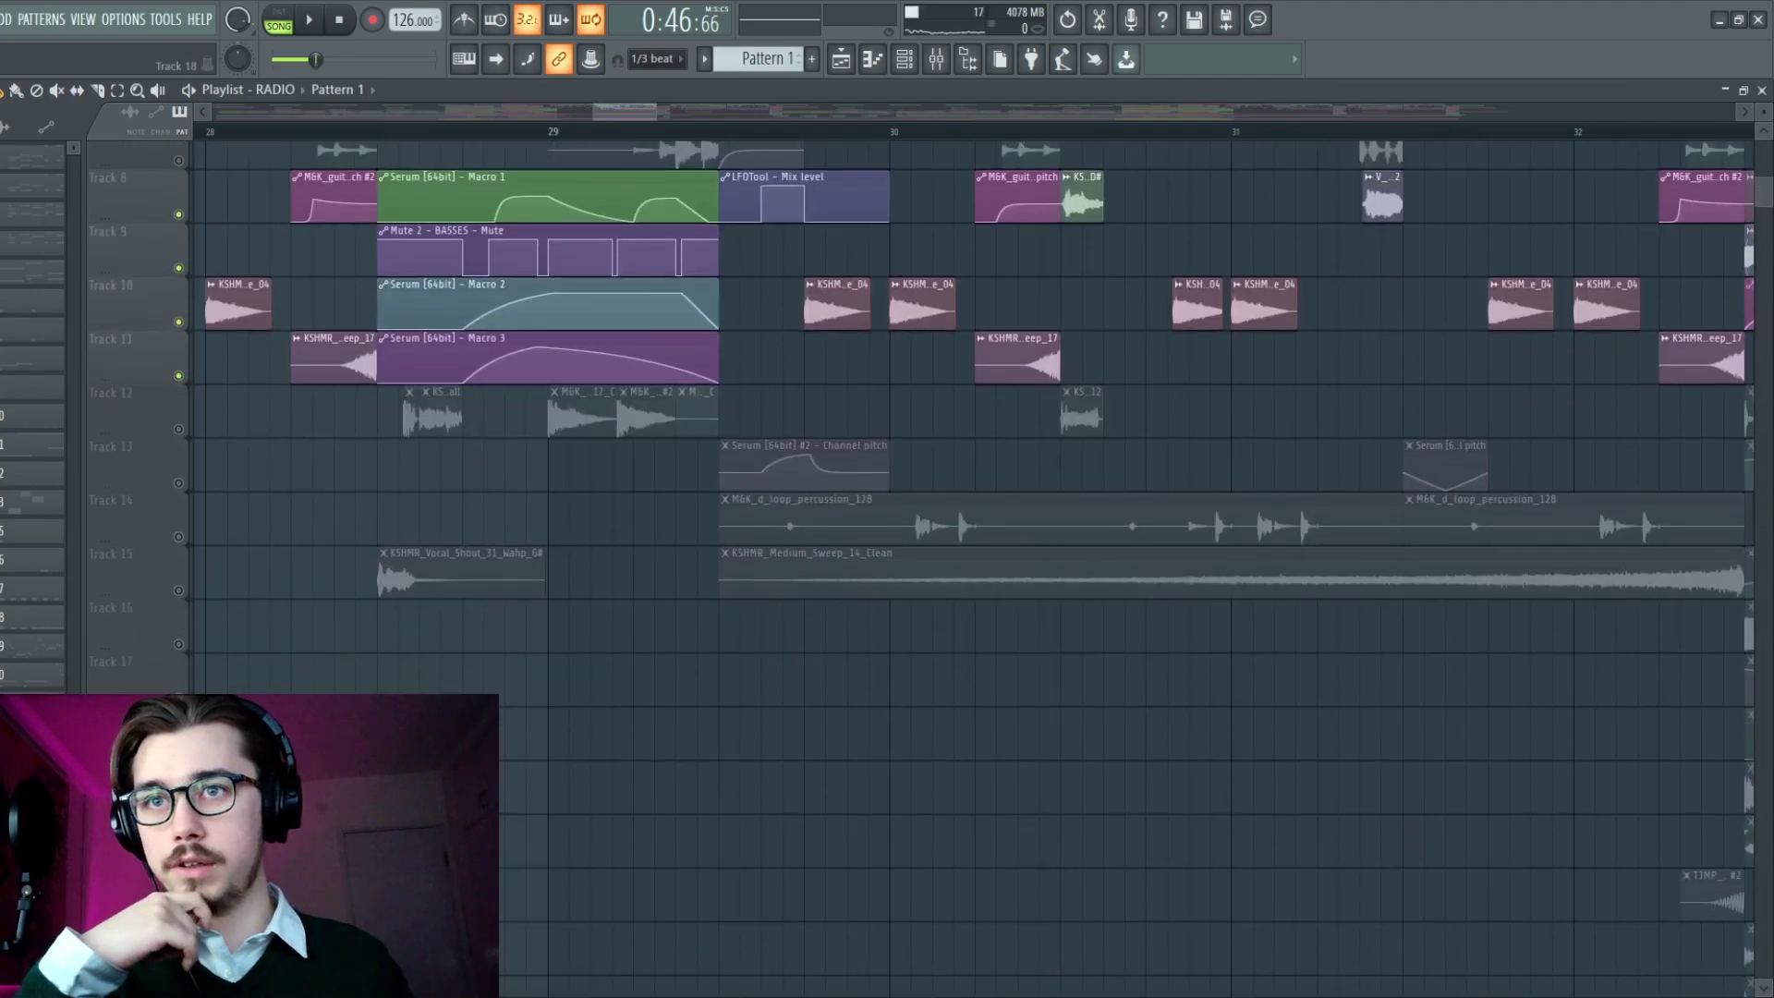
{"action": "scroll", "coordinate": [924, 462], "scroll_direction": "down", "scroll_amount": 8}
{"action": "scroll", "coordinate": [924, 463], "scroll_direction": "up", "scroll_amount": 7}
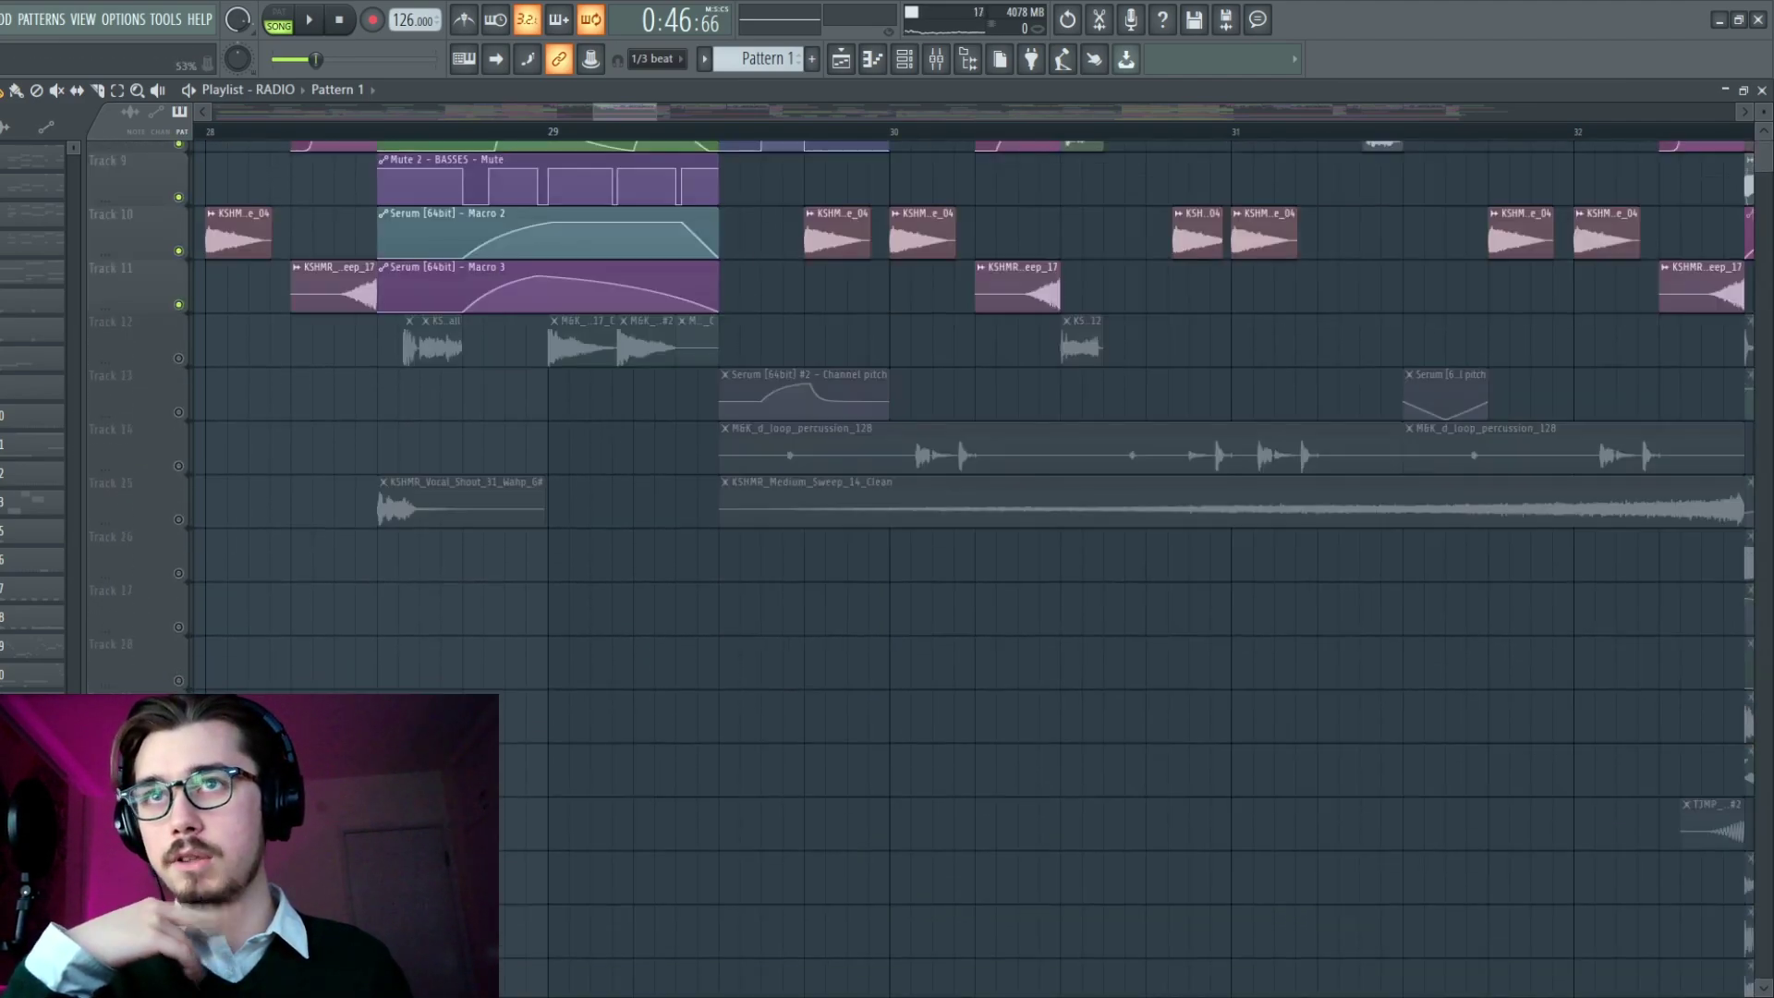
- Set the playhead at the start of the Serum Macro 1 automation between bars 28 and 29, and audition that section twice
{"action": "scroll", "coordinate": [924, 462], "scroll_direction": "up", "scroll_amount": 5}
{"action": "left_click", "coordinate": [381, 133]}
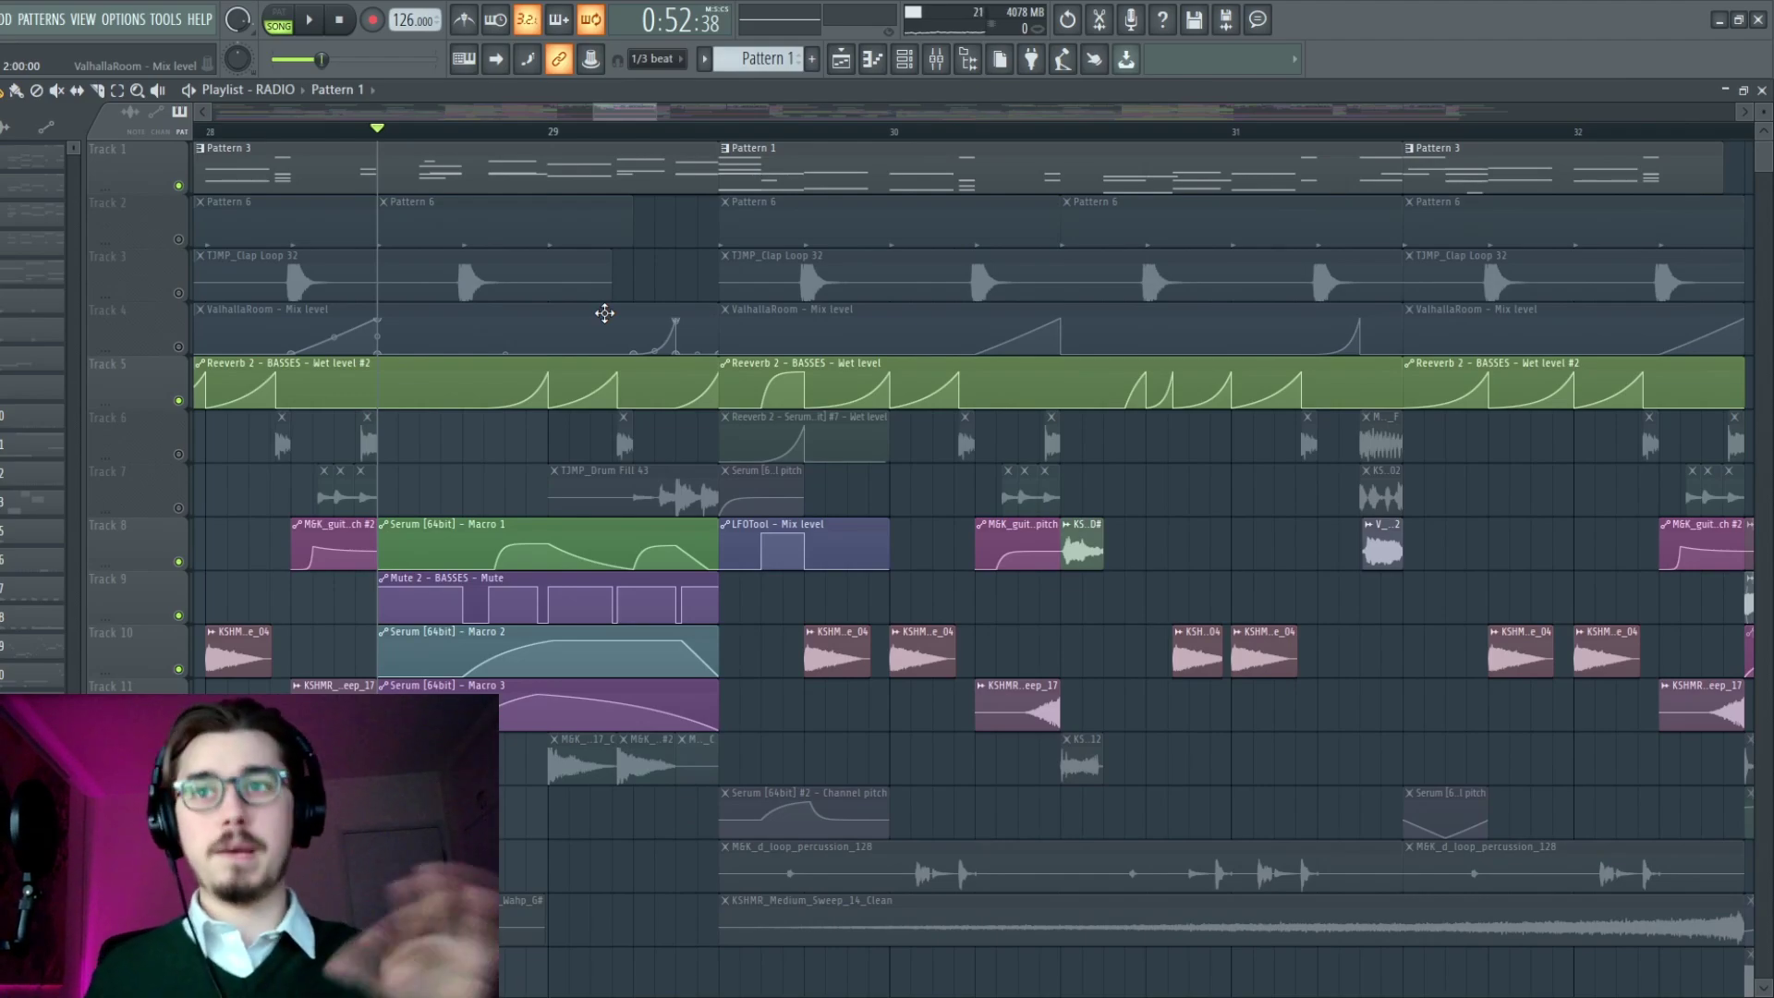
{"action": "key", "text": "space"}
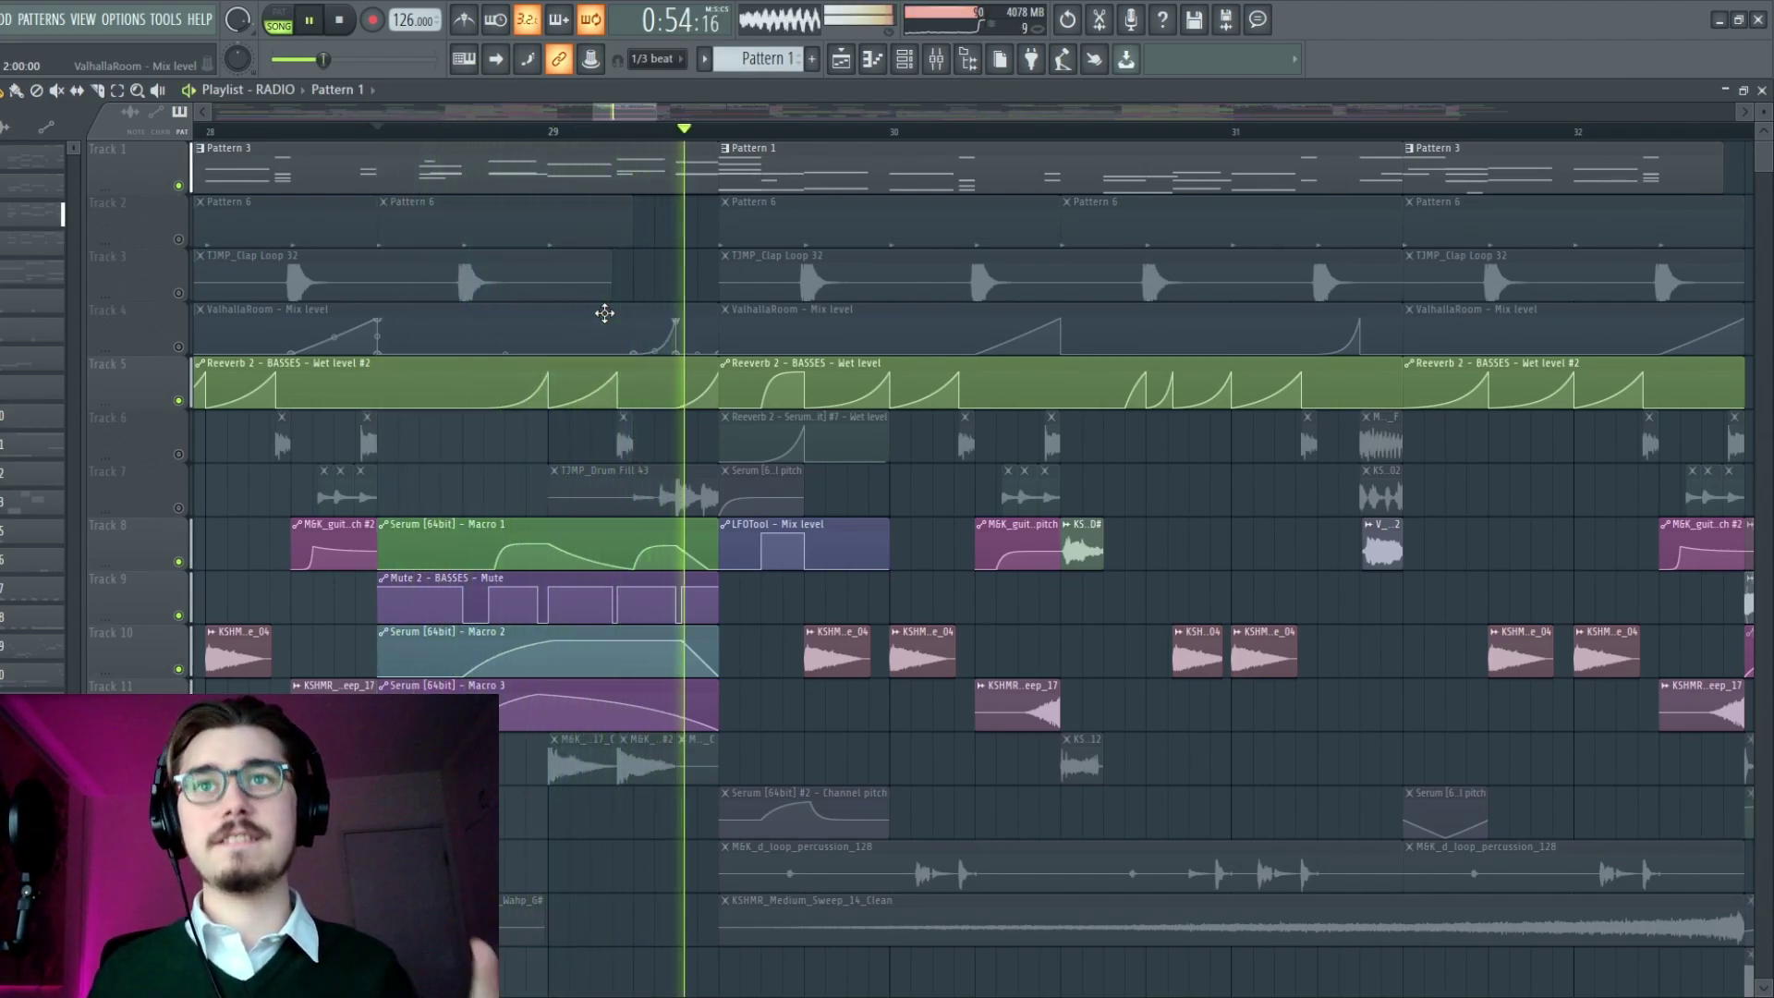
{"action": "key", "text": "space"}
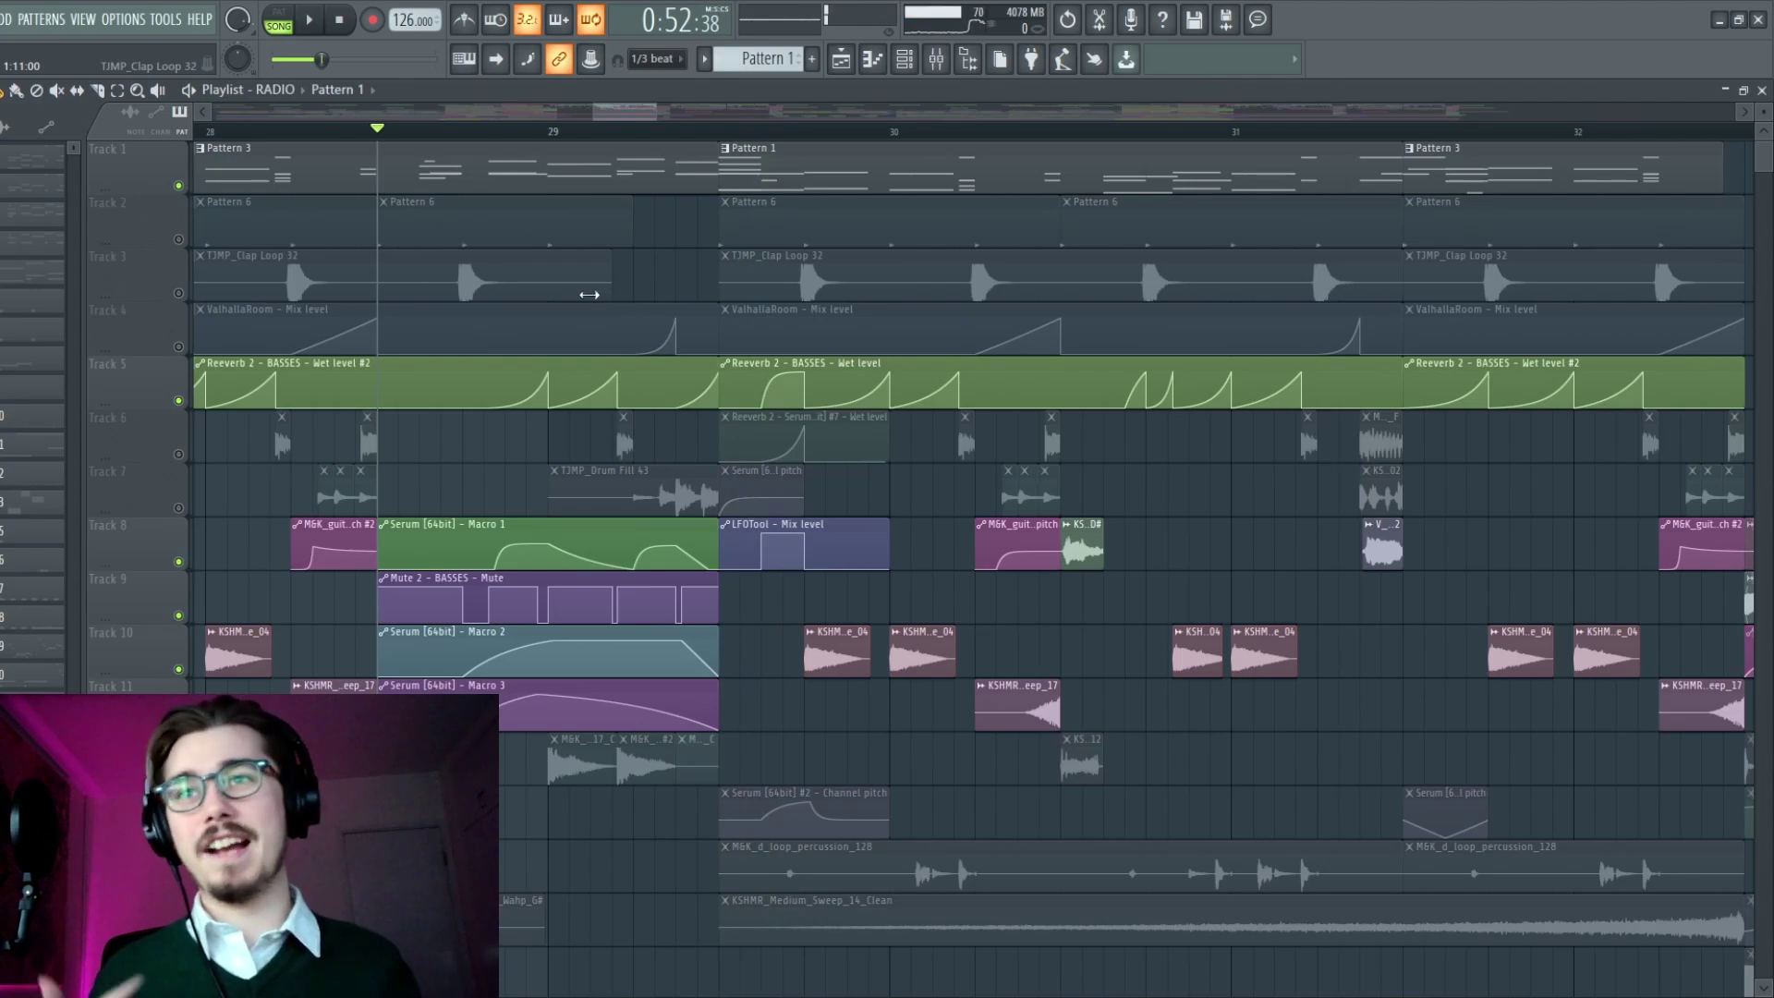
{"action": "key", "text": "space"}
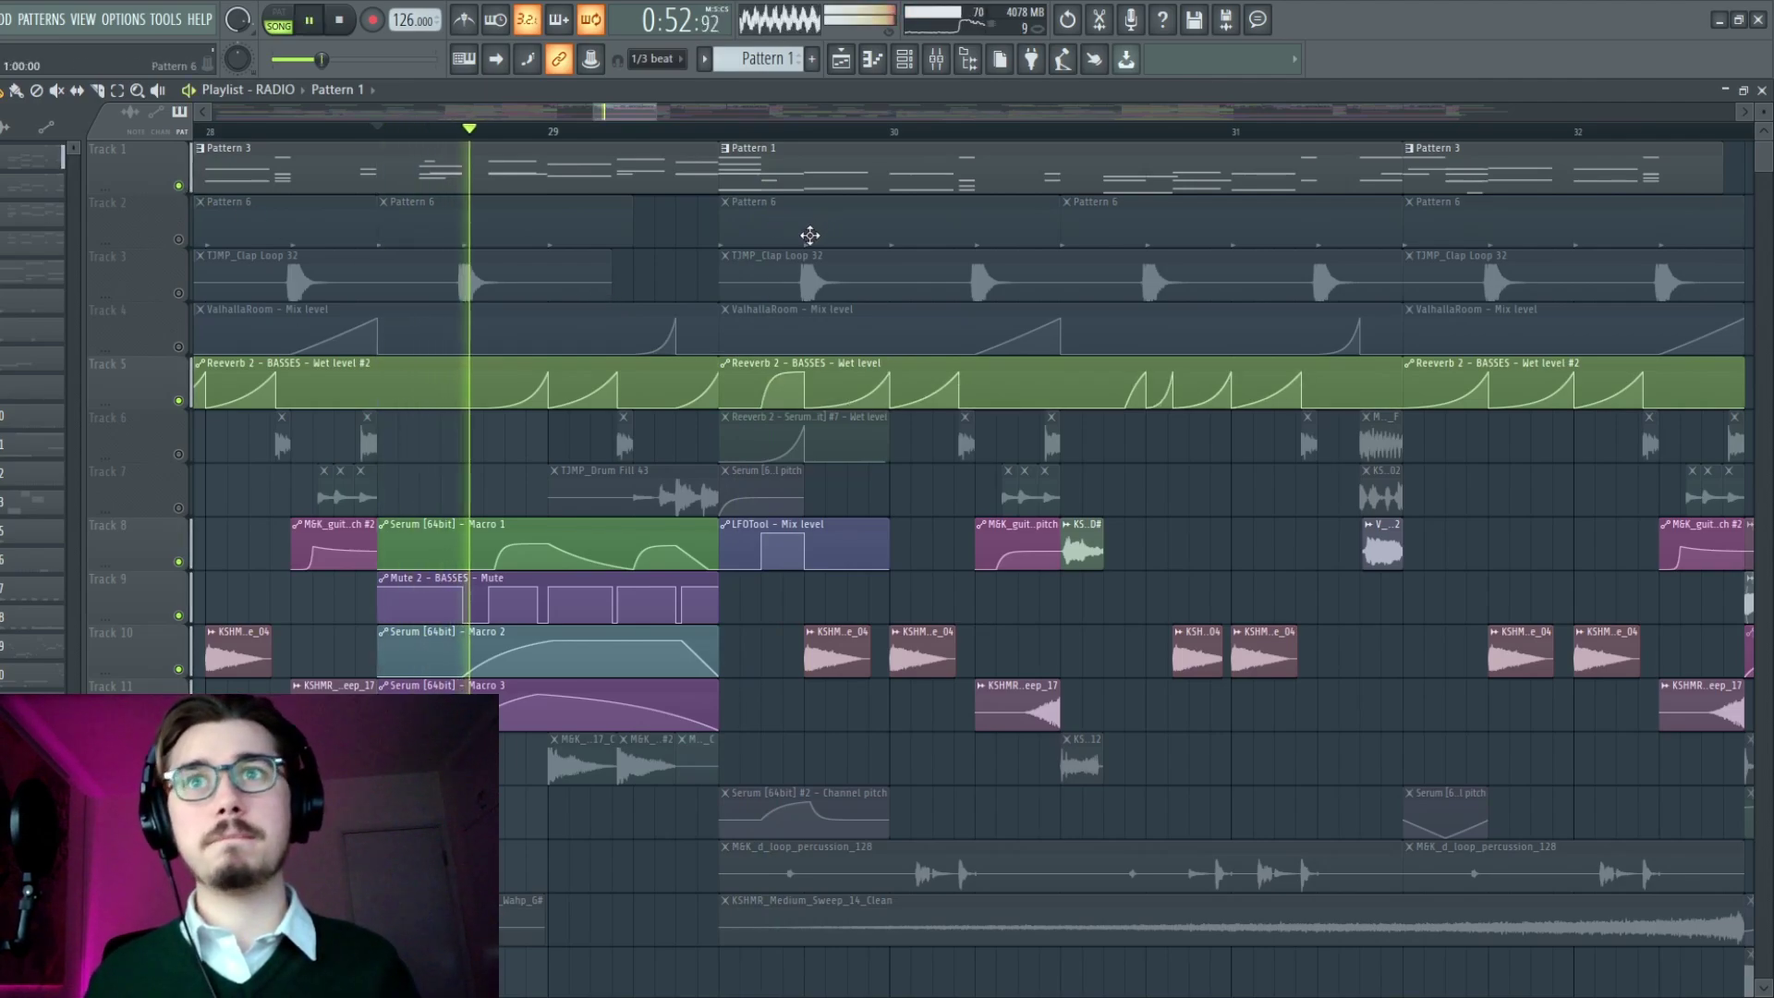
{"action": "key", "text": "space"}
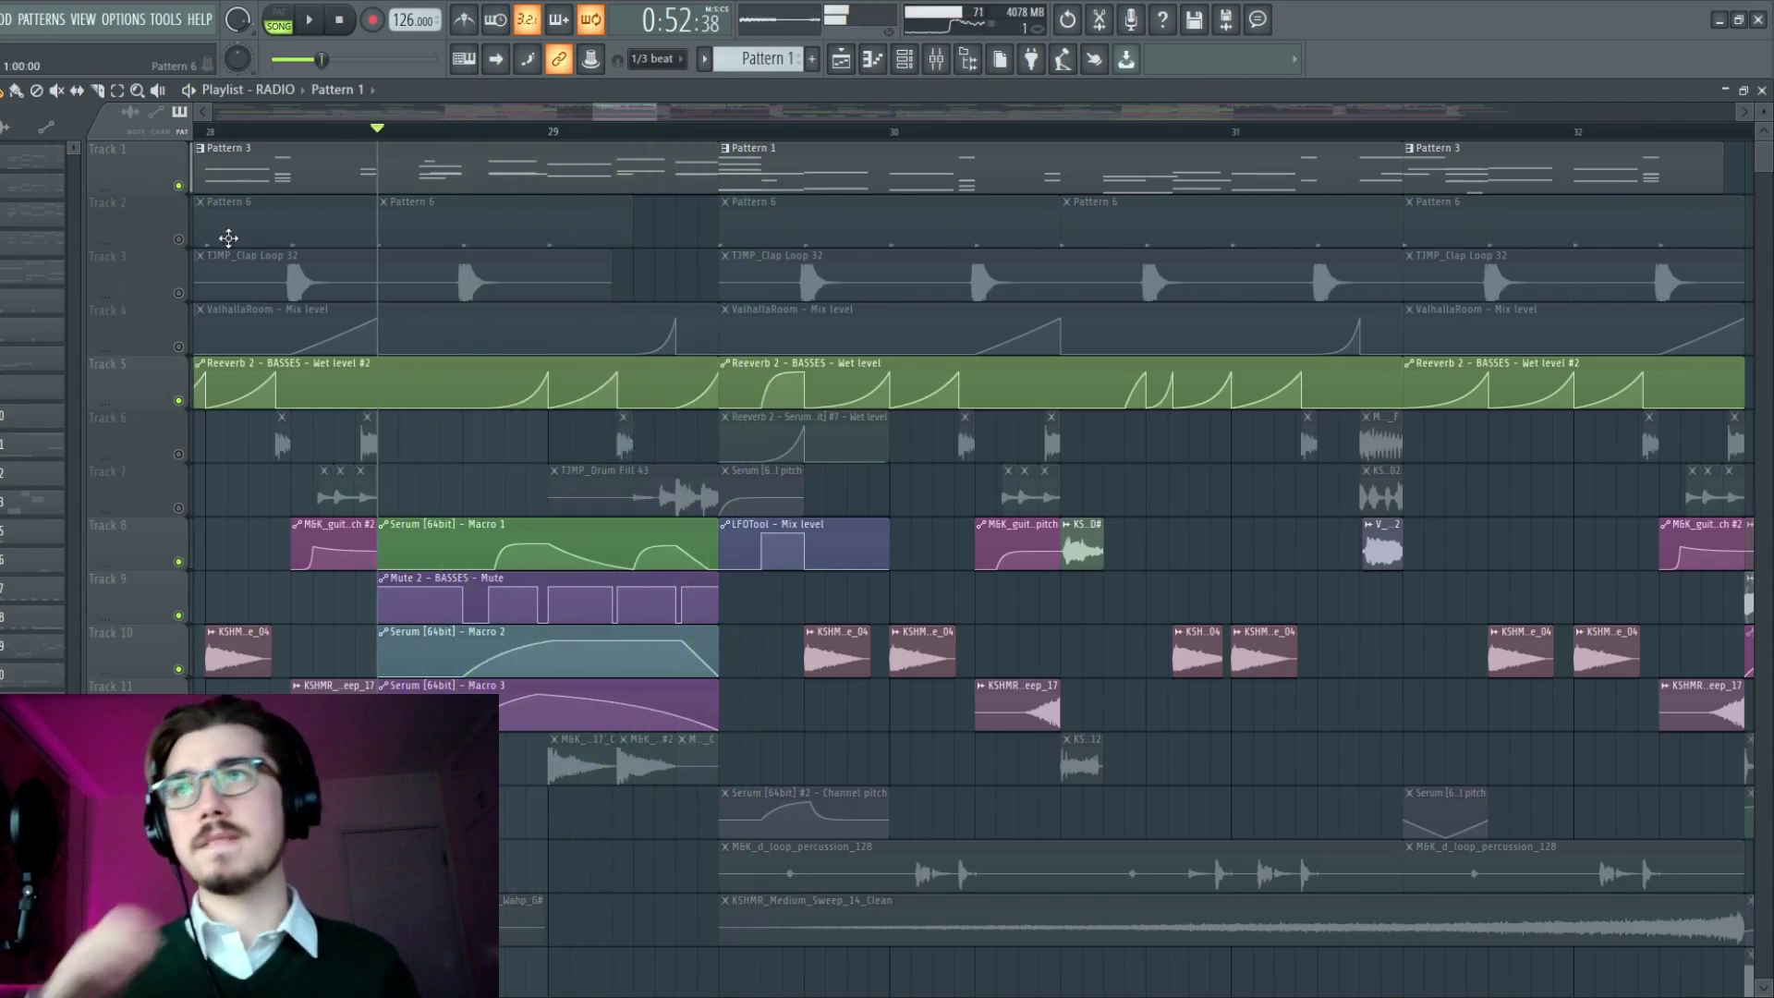
- Examine the lower playlist tracks, including the long Serum Macro 4 automation clip on Track 30
{"action": "scroll", "coordinate": [721, 117], "scroll_direction": "down", "scroll_amount": 4}
{"action": "scroll", "coordinate": [859, 536], "scroll_direction": "down", "scroll_amount": 8}
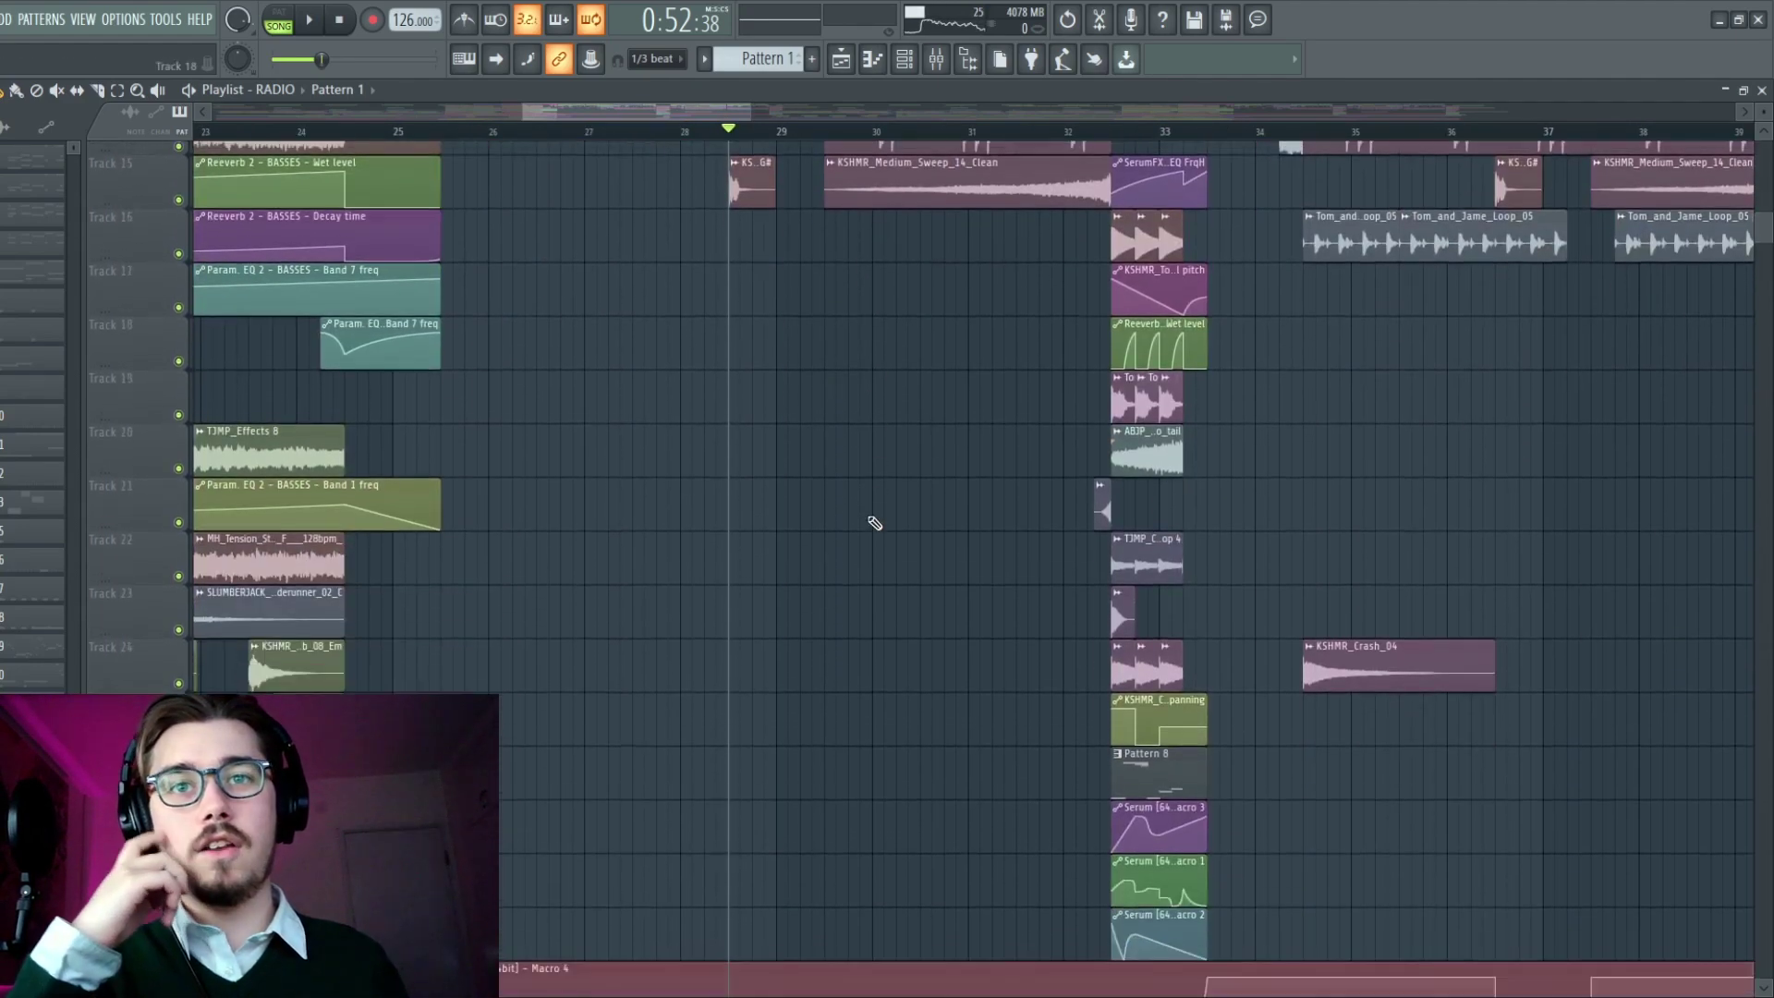
{"action": "scroll", "coordinate": [846, 553], "scroll_direction": "down", "scroll_amount": 1}
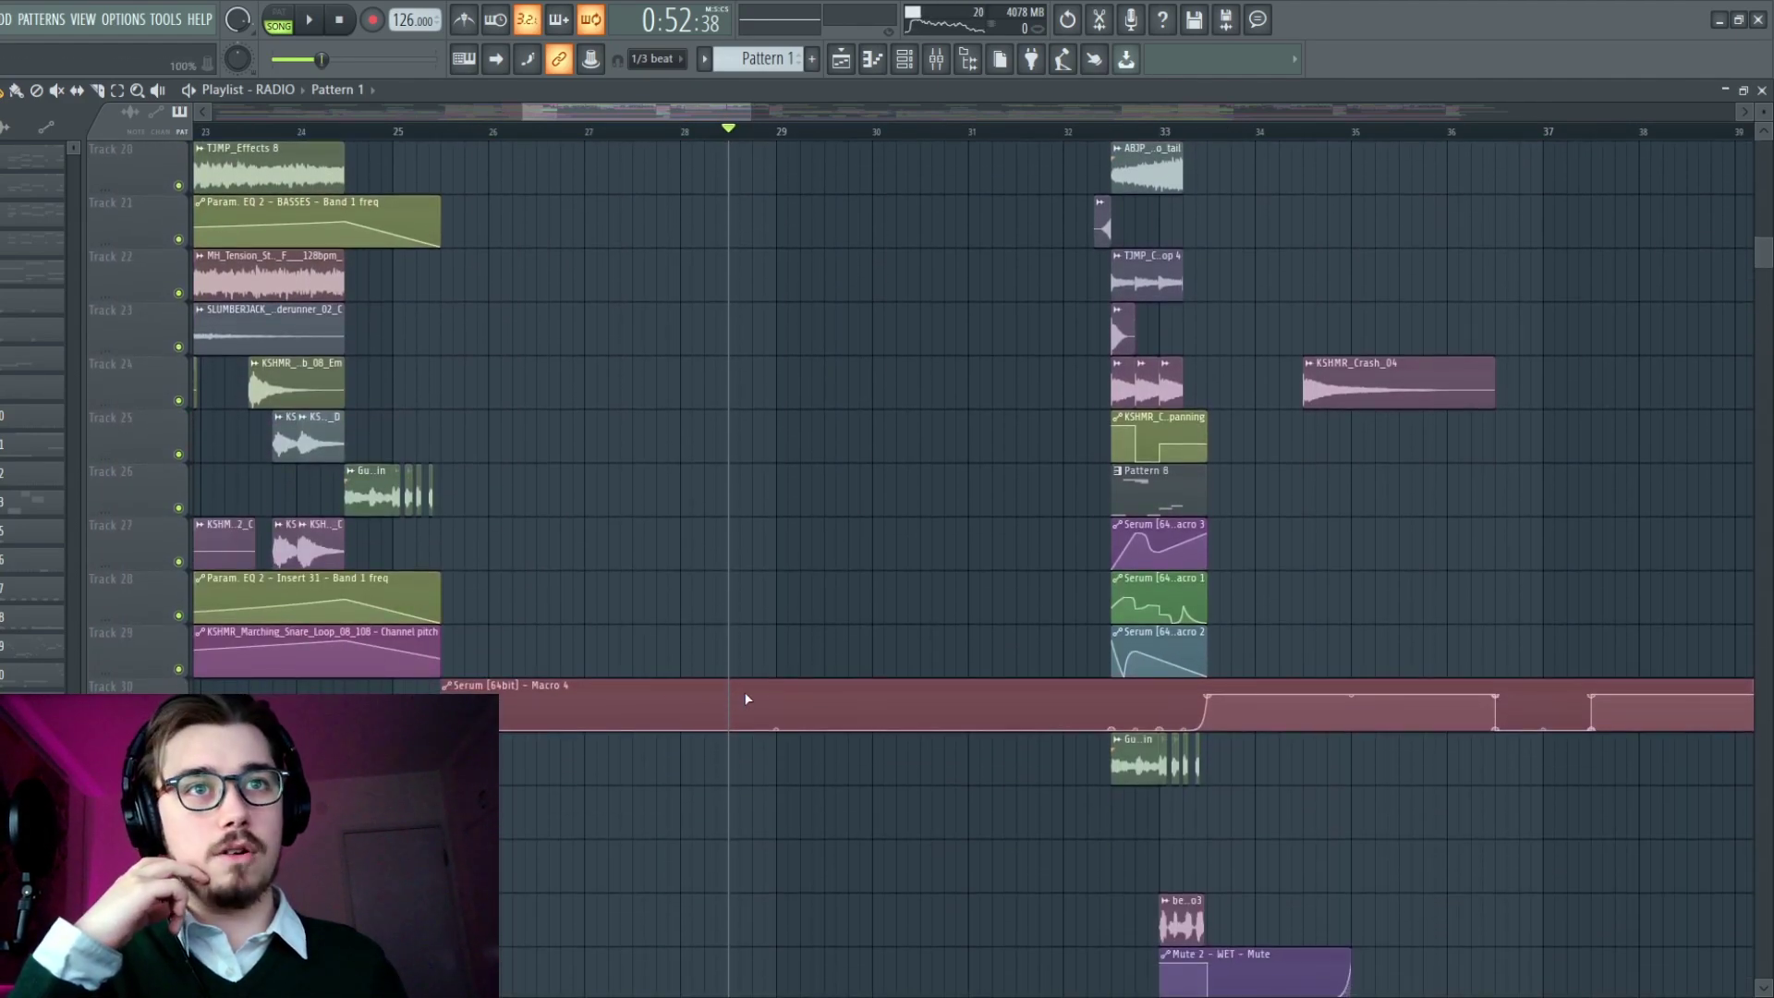
{"action": "scroll", "coordinate": [688, 314], "scroll_direction": "right", "scroll_amount": 4}
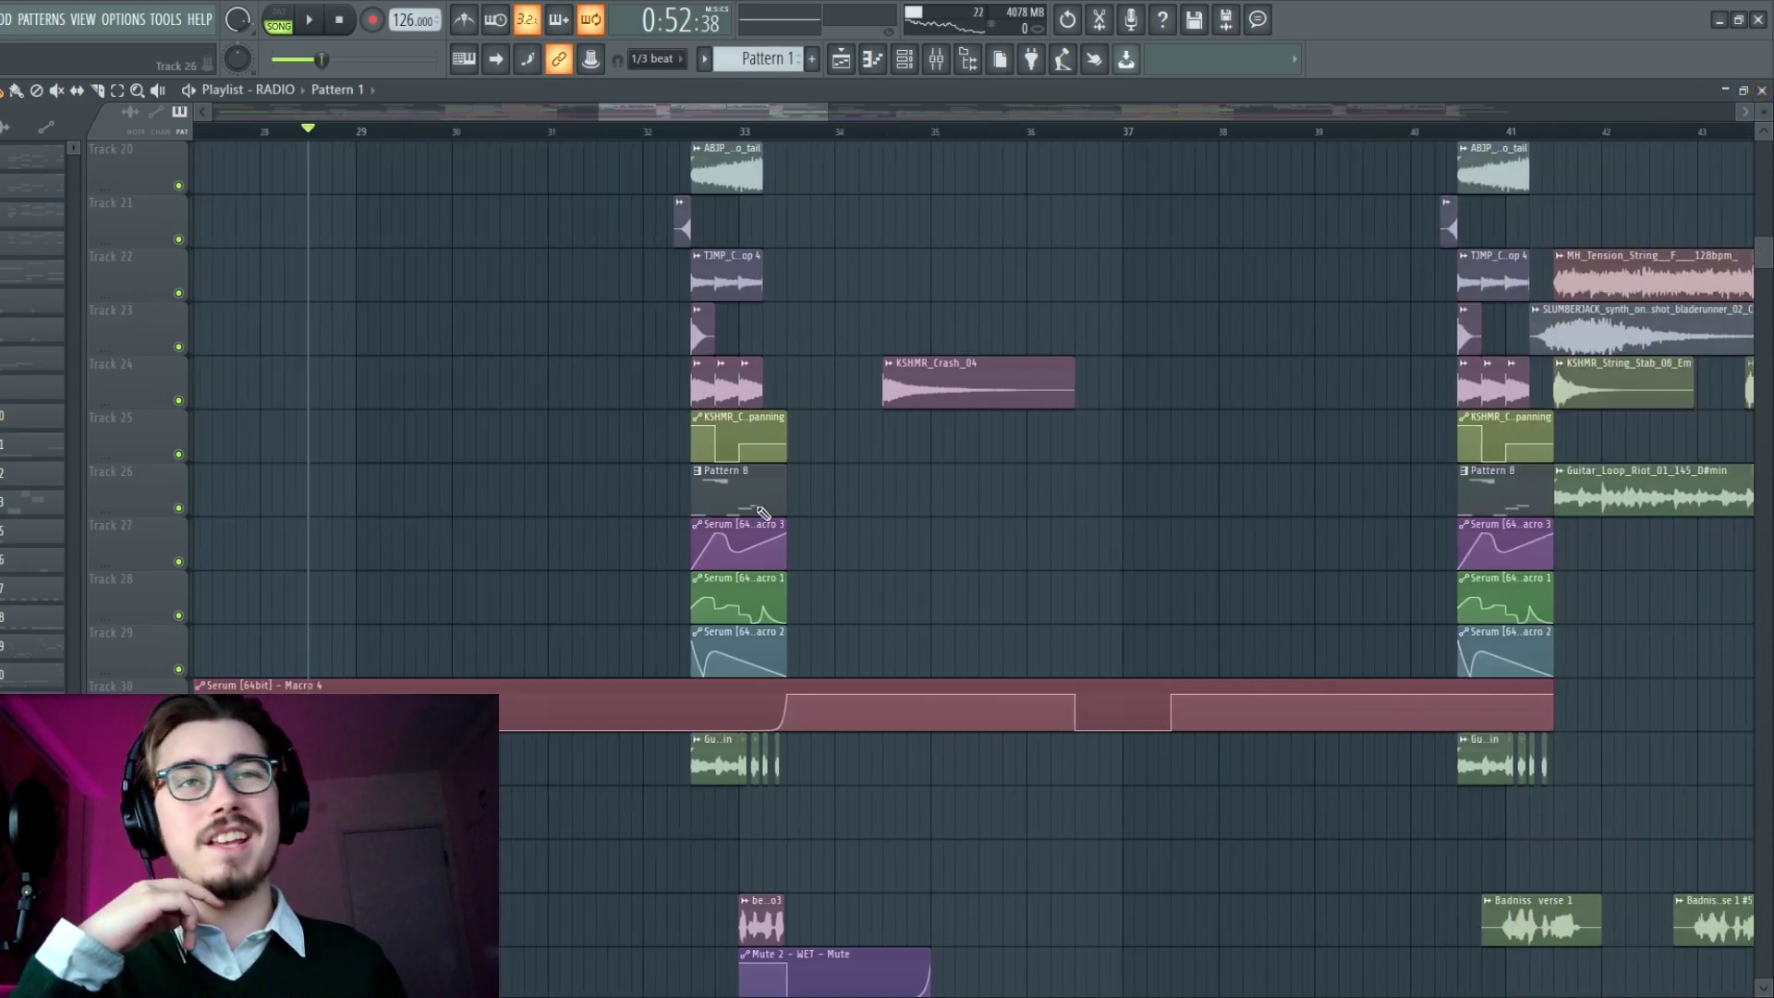
{"action": "scroll", "coordinate": [775, 562], "scroll_direction": "up", "scroll_amount": 8}
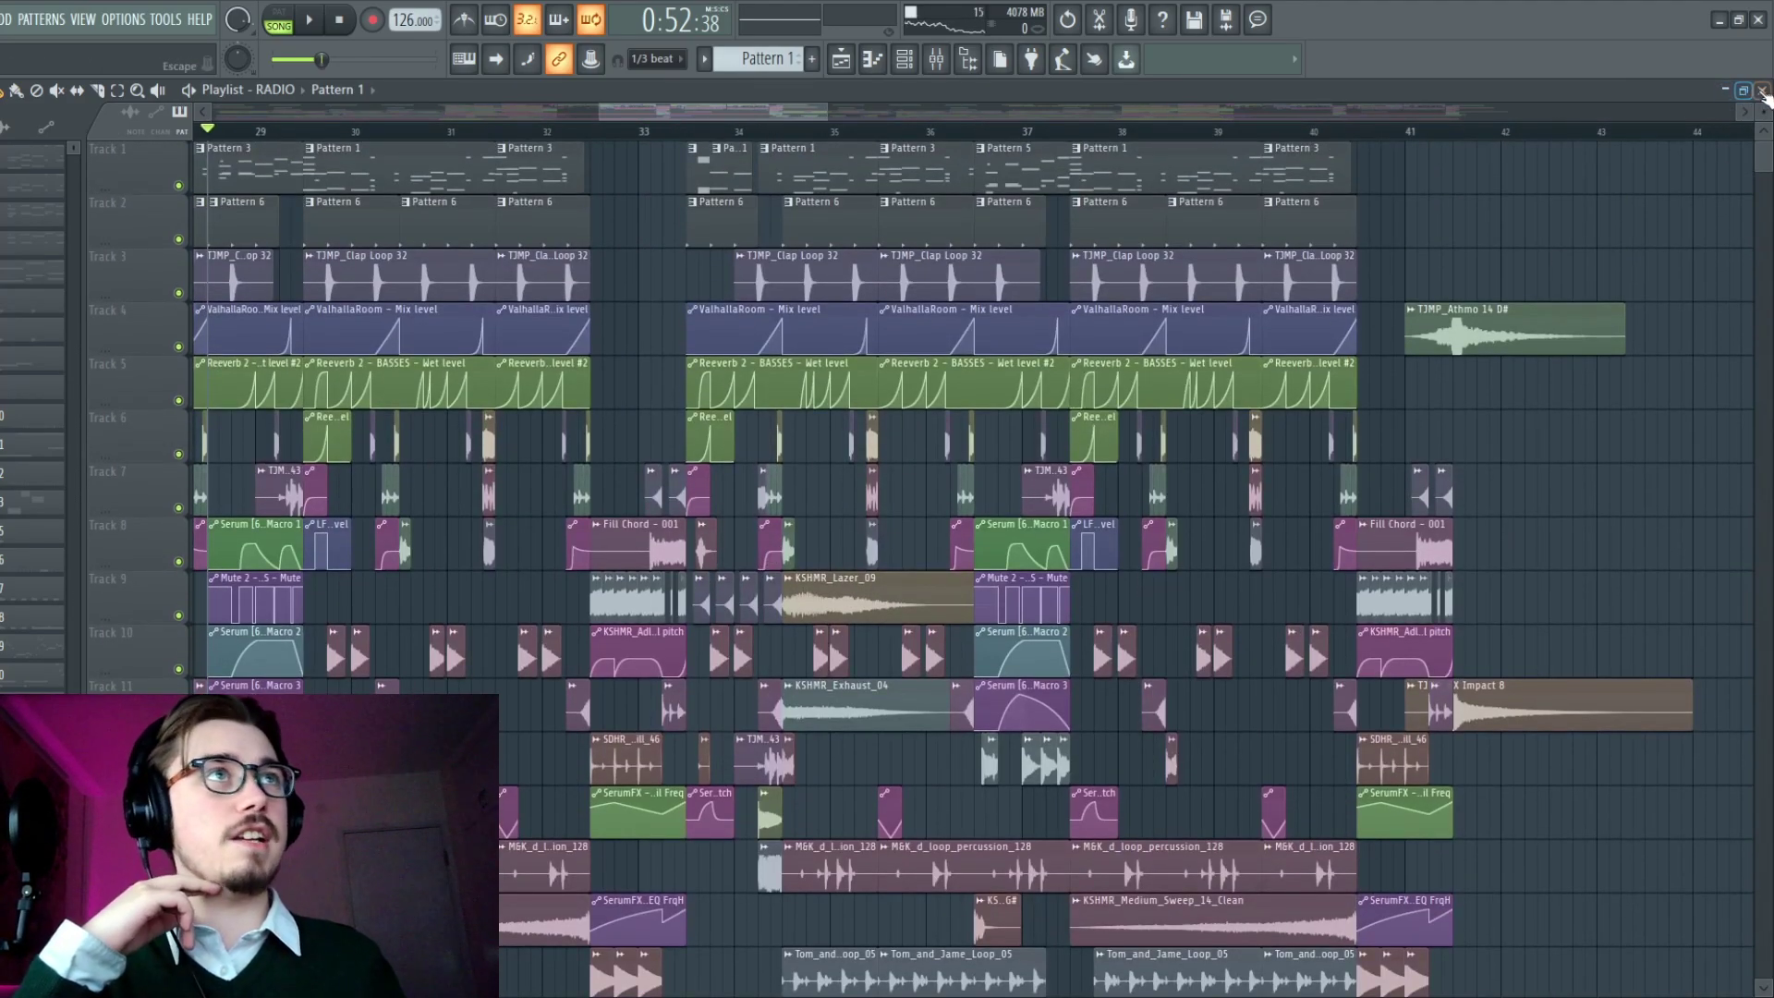
- Close the playlist to view Serum's oscillator page, and reopen the playlist
{"action": "left_click", "coordinate": [1763, 90]}
{"action": "left_click", "coordinate": [542, 227]}
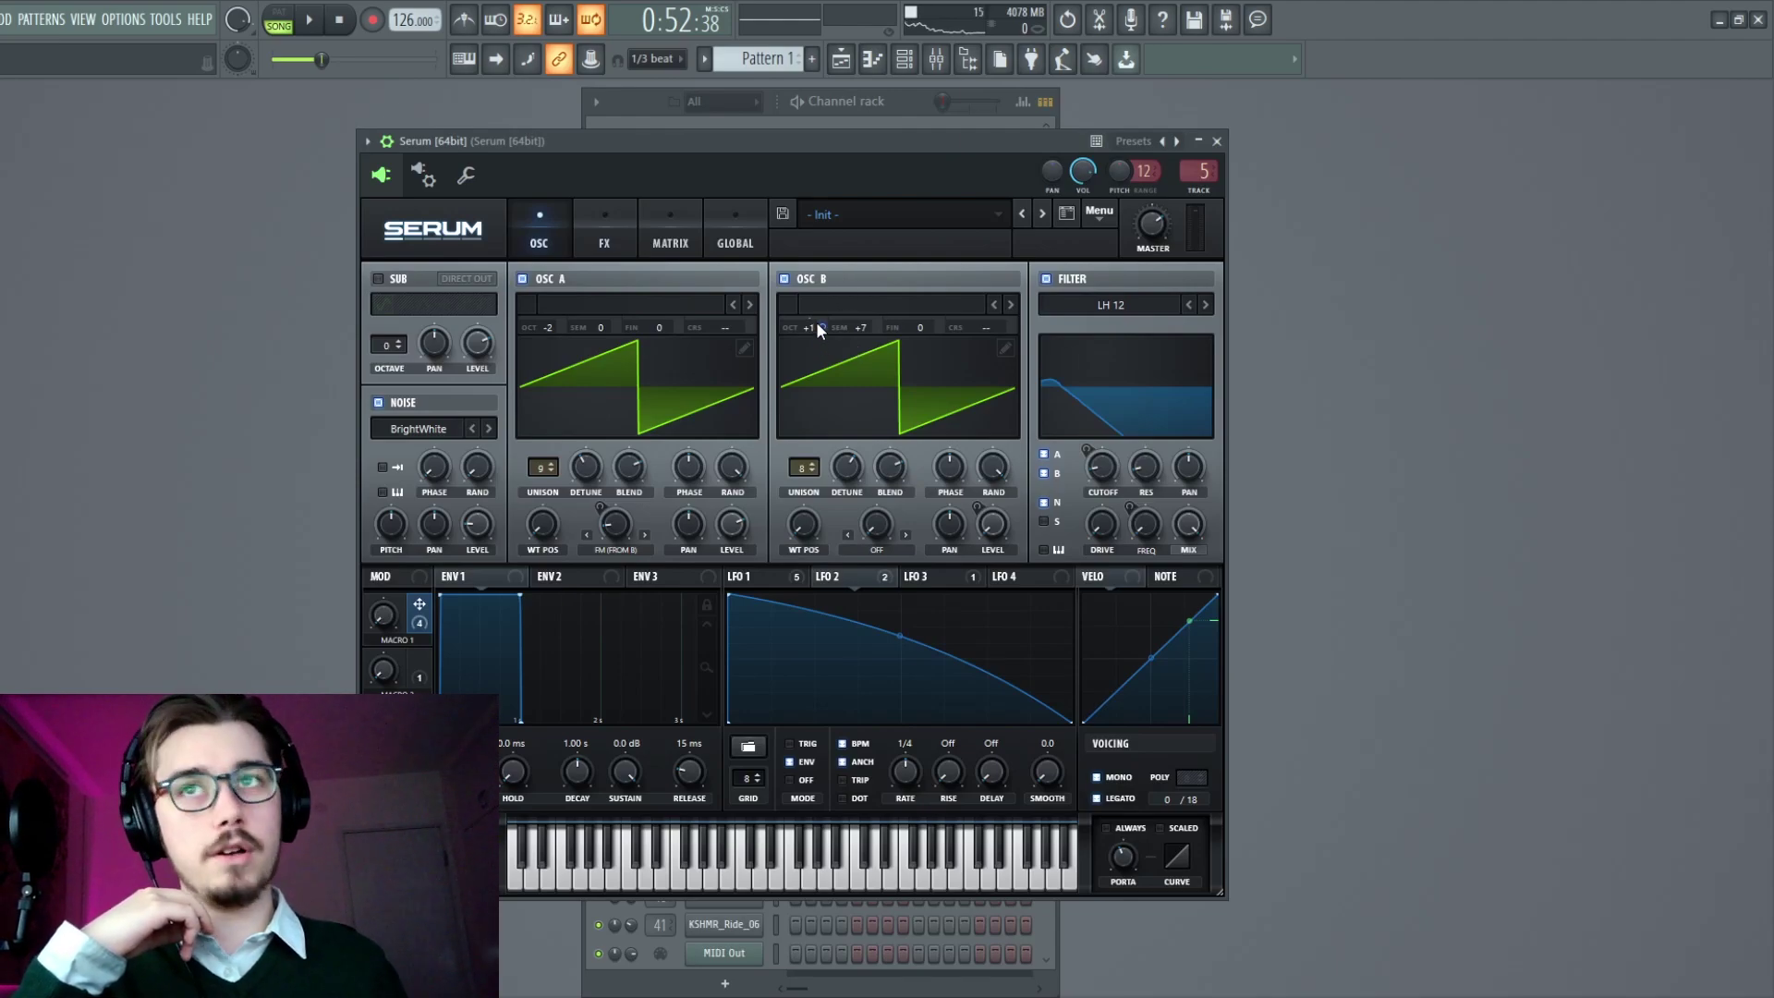
{"action": "left_click", "coordinate": [841, 59]}
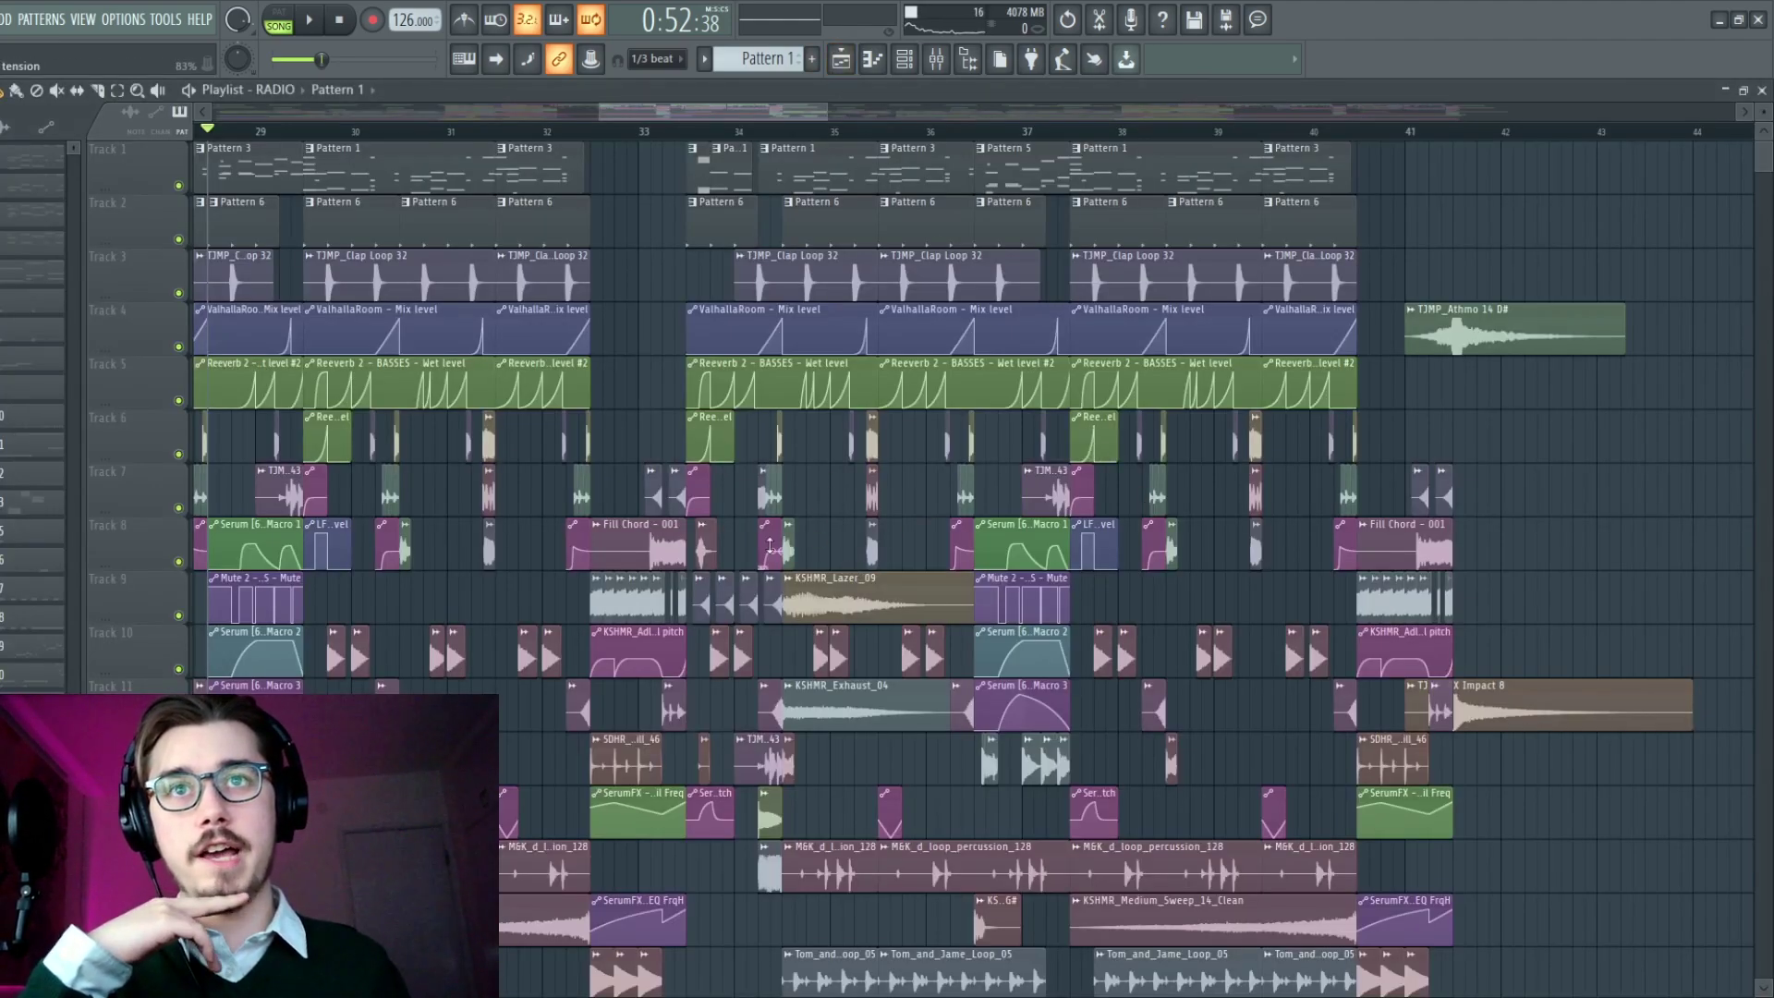
- Look through the drop's arrangement across all playlist tracks, and place the playhead just after bar 26
{"action": "scroll", "coordinate": [869, 646], "scroll_direction": "down", "scroll_amount": 4}
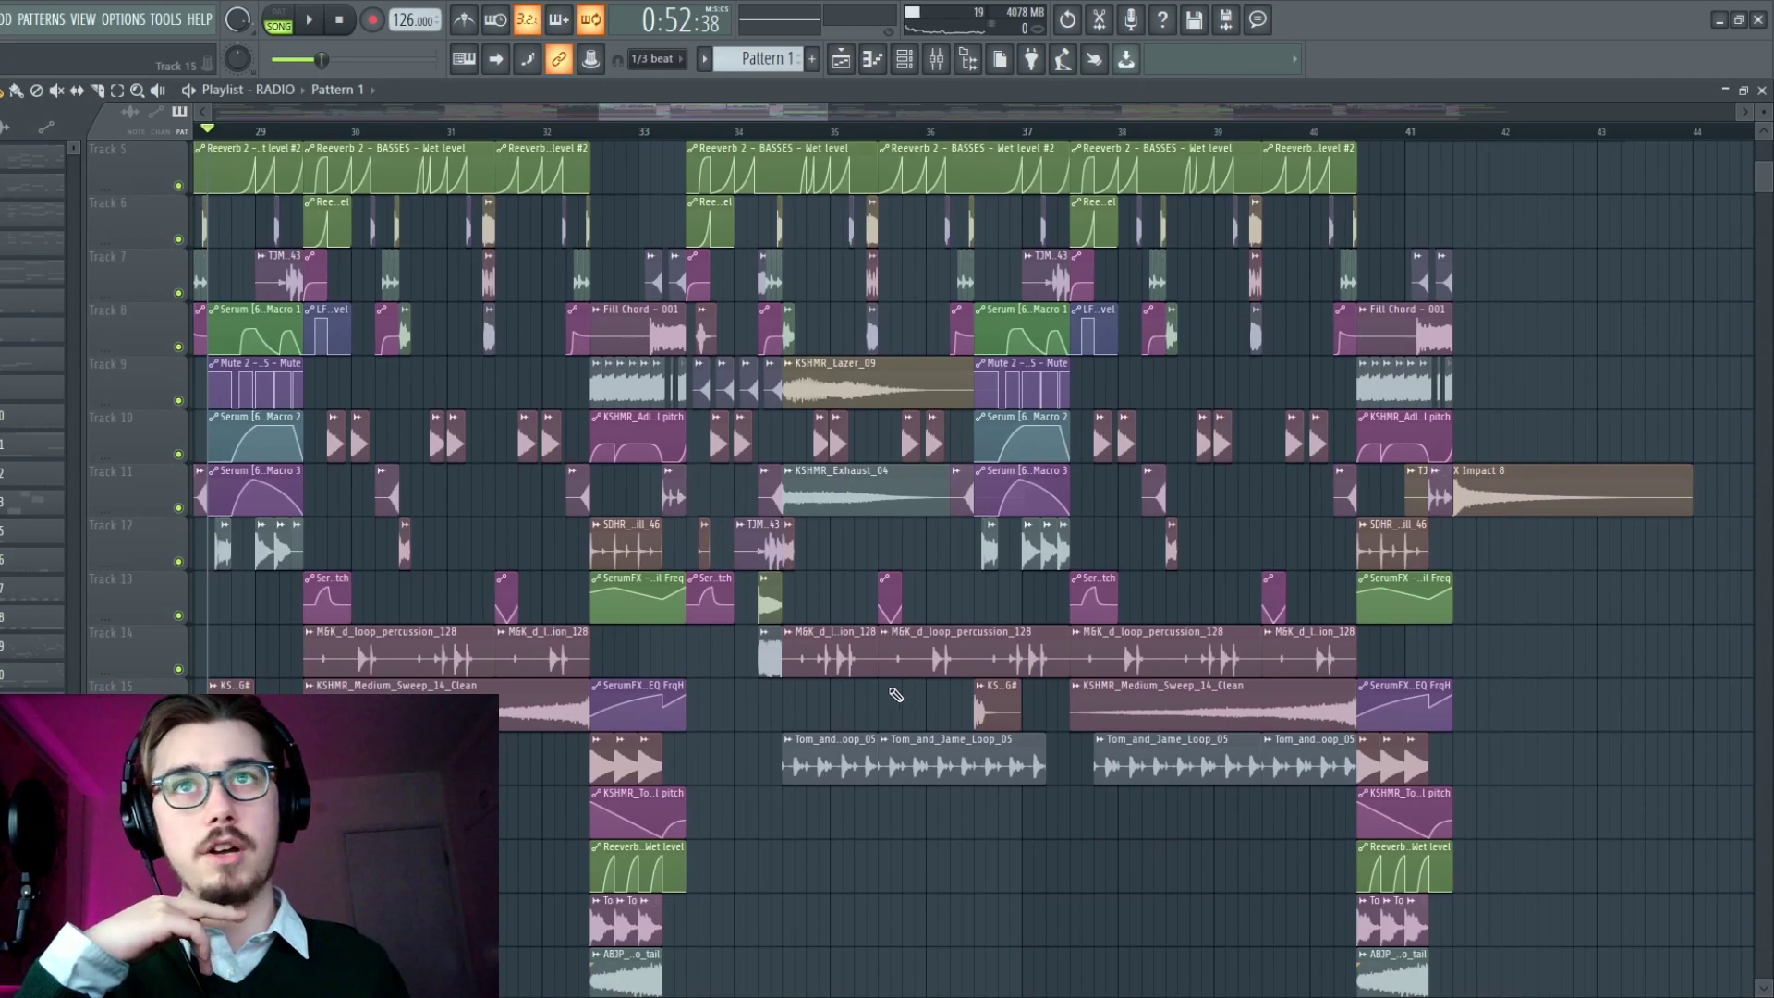
{"action": "scroll", "coordinate": [869, 439], "scroll_direction": "up", "scroll_amount": 4}
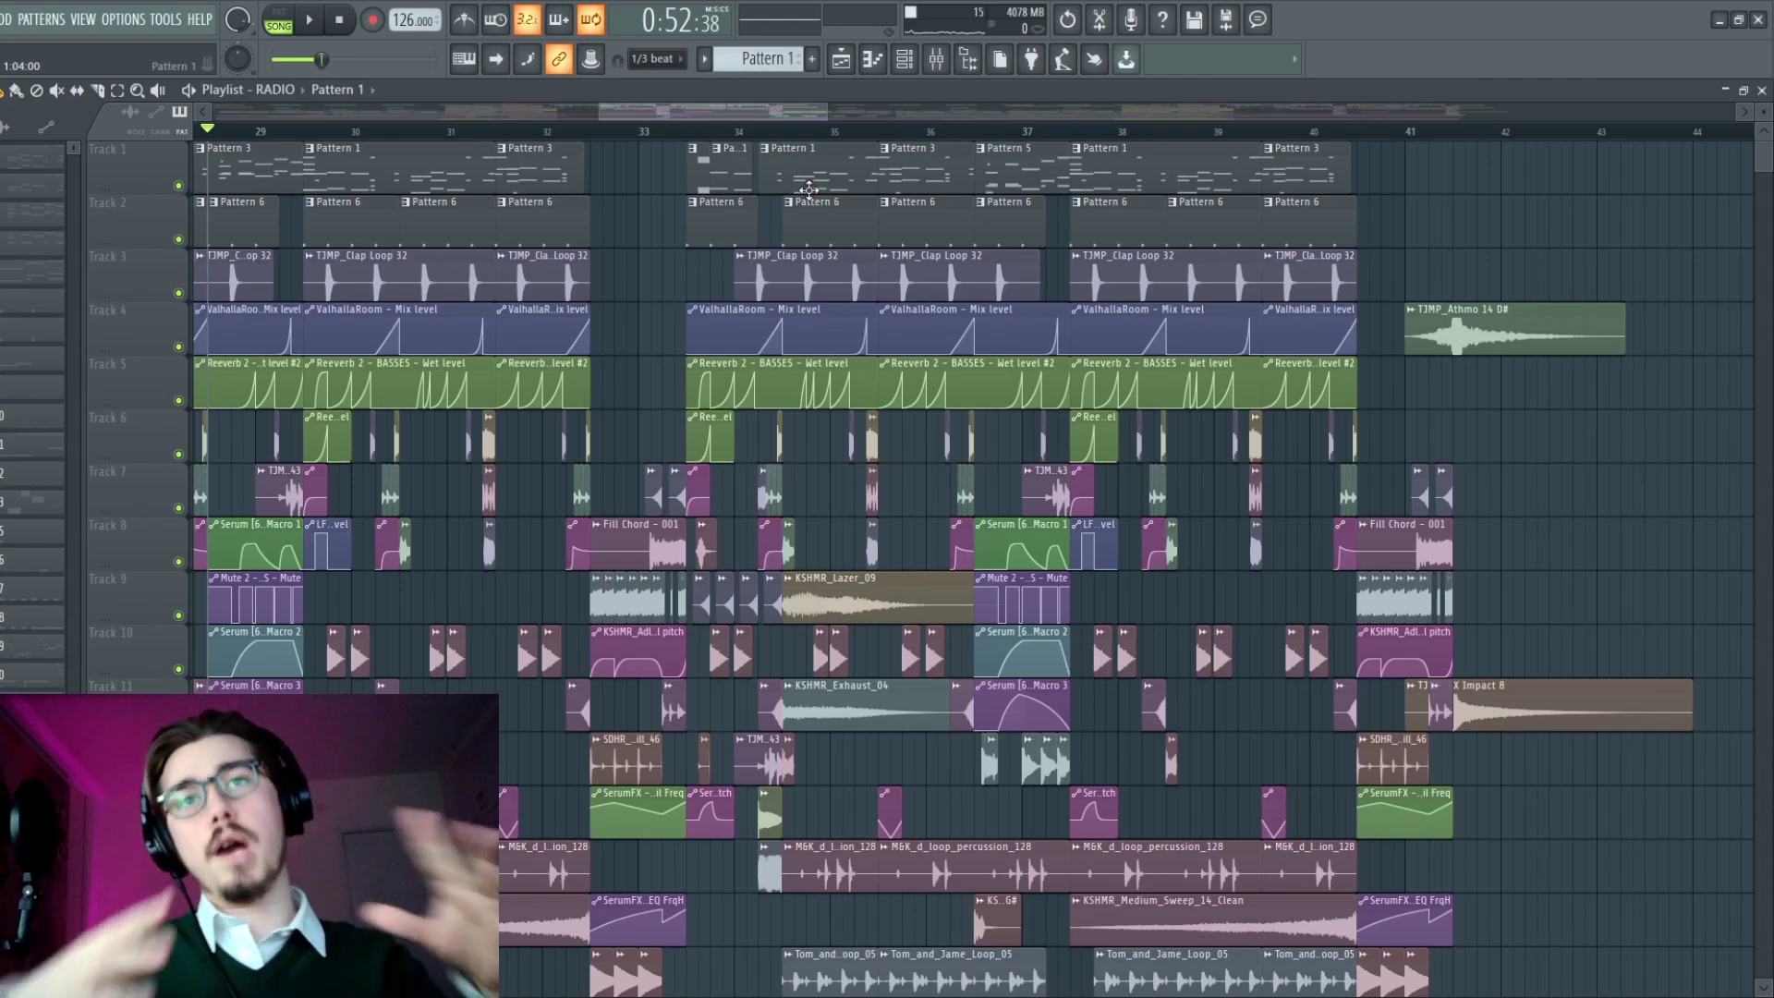
{"action": "scroll", "coordinate": [865, 365], "scroll_direction": "down", "scroll_amount": 2}
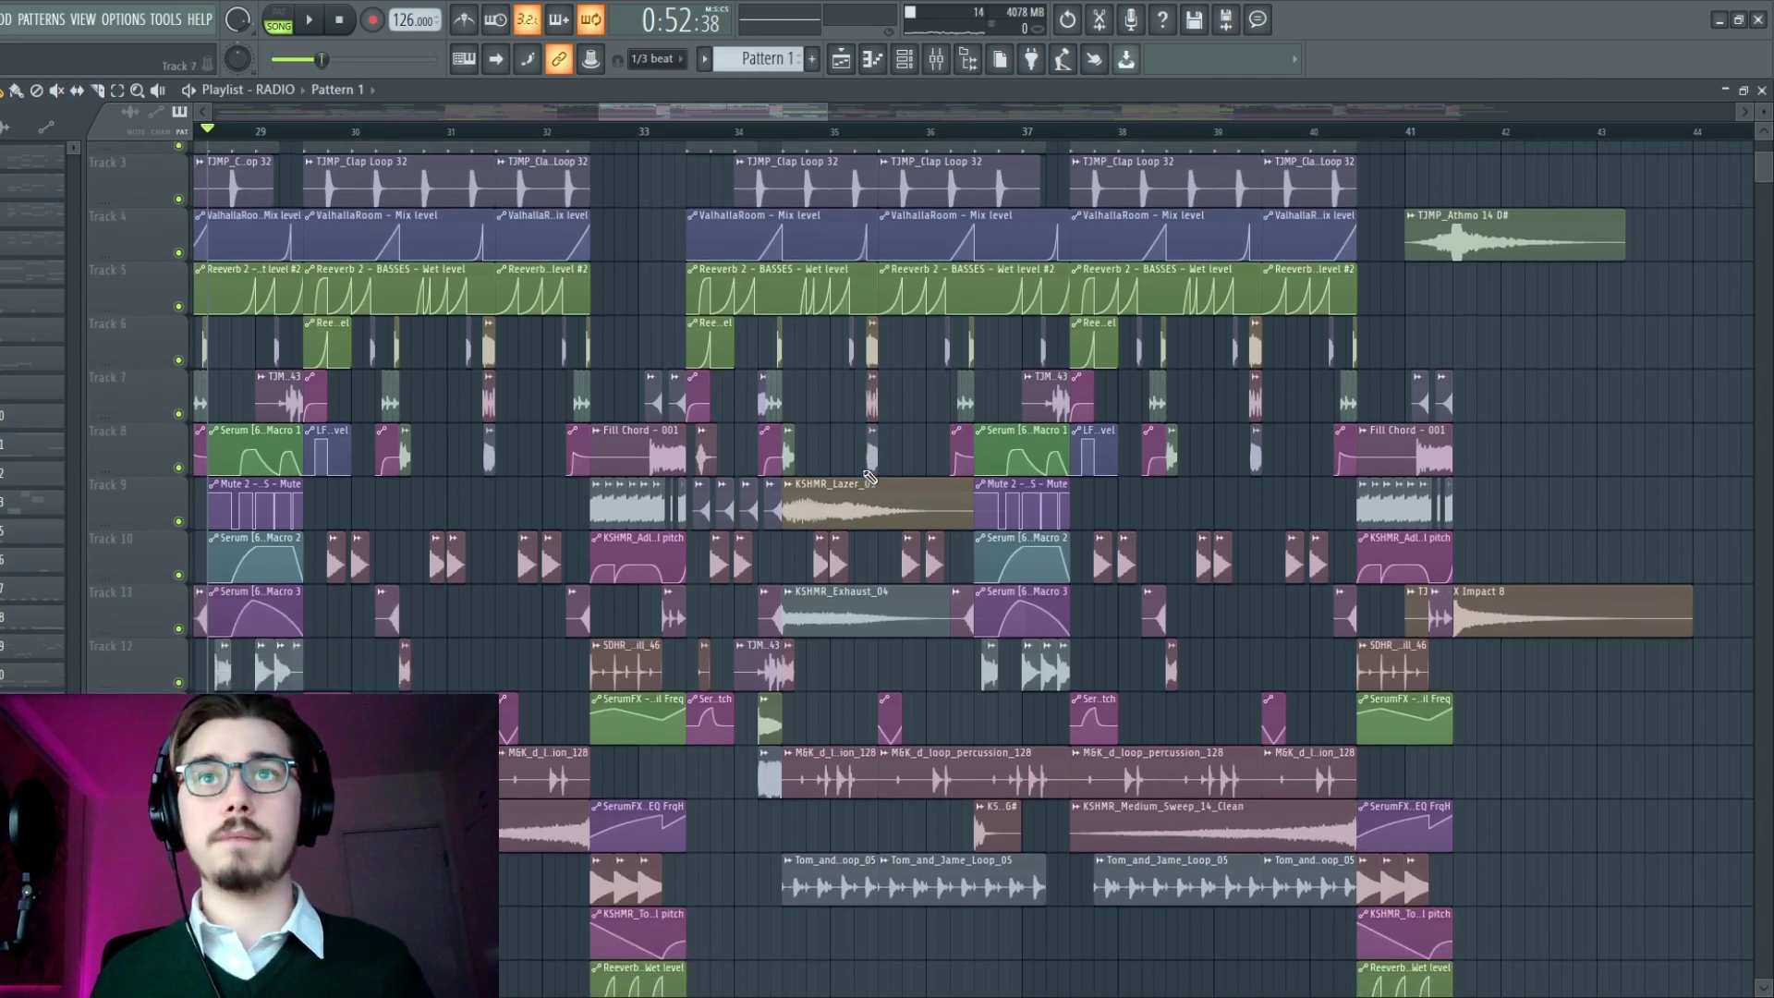
{"action": "scroll", "coordinate": [770, 215], "scroll_direction": "left", "scroll_amount": 5}
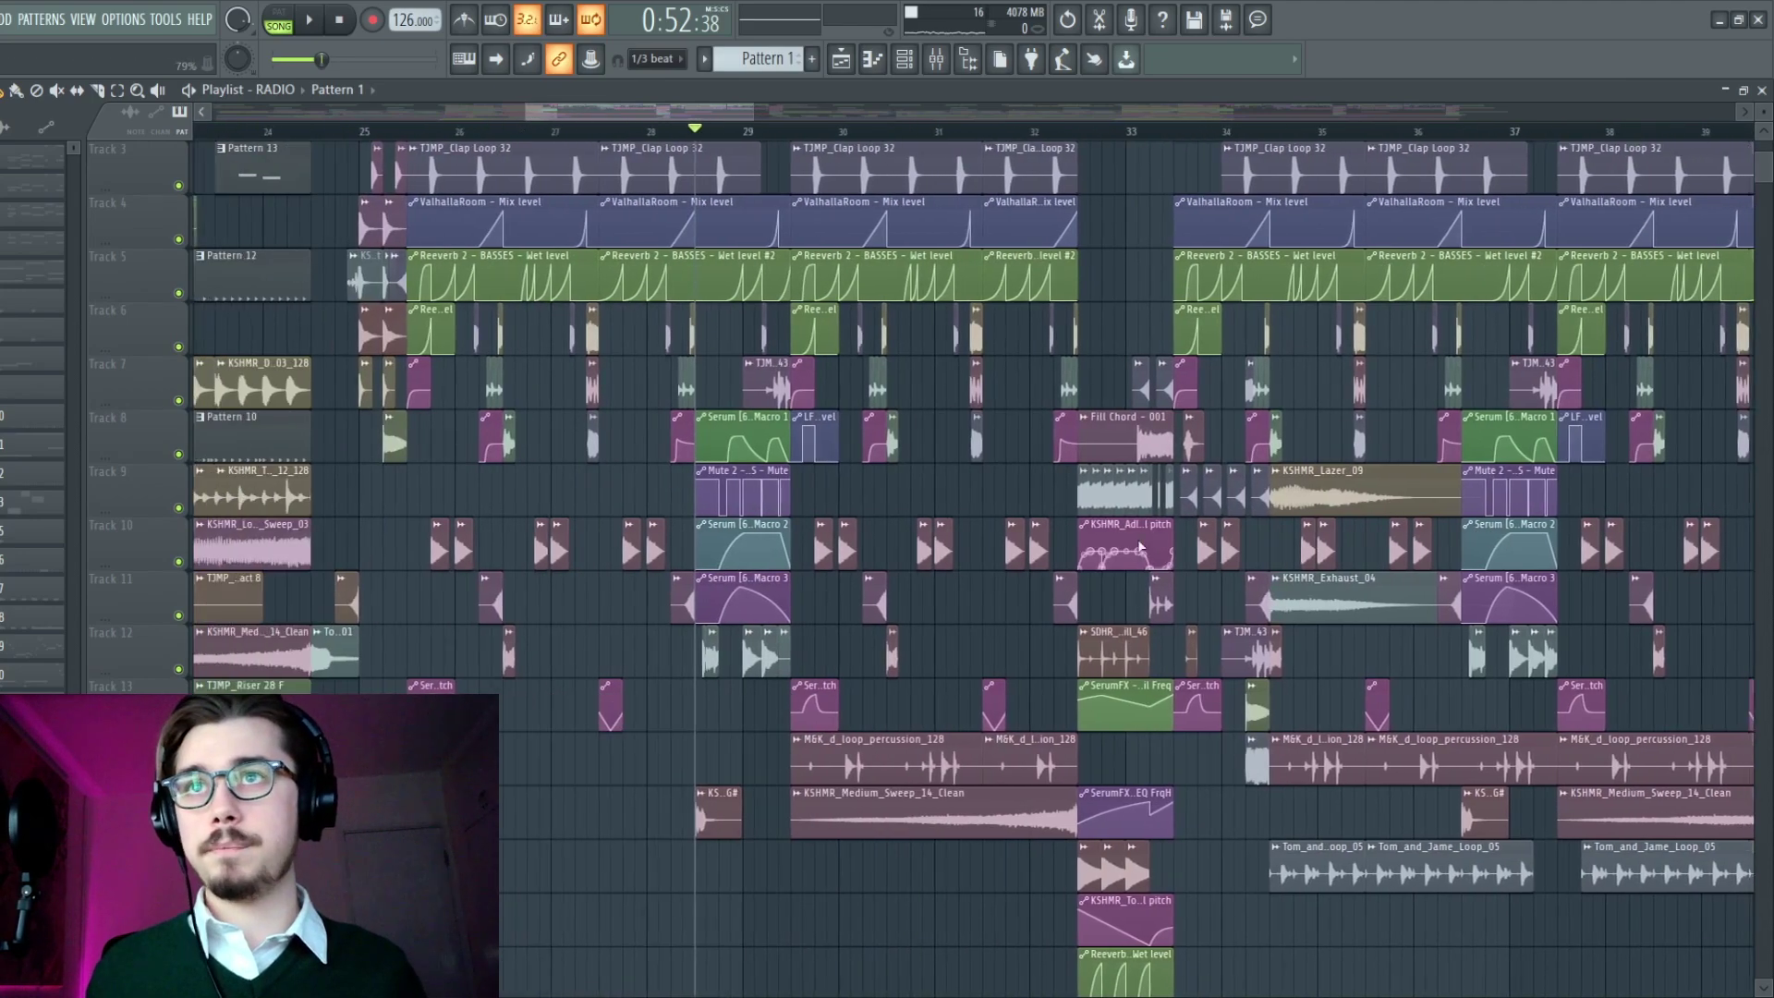
{"action": "left_click_drag", "start_coordinate": [756, 109], "coordinate": [636, 109]}
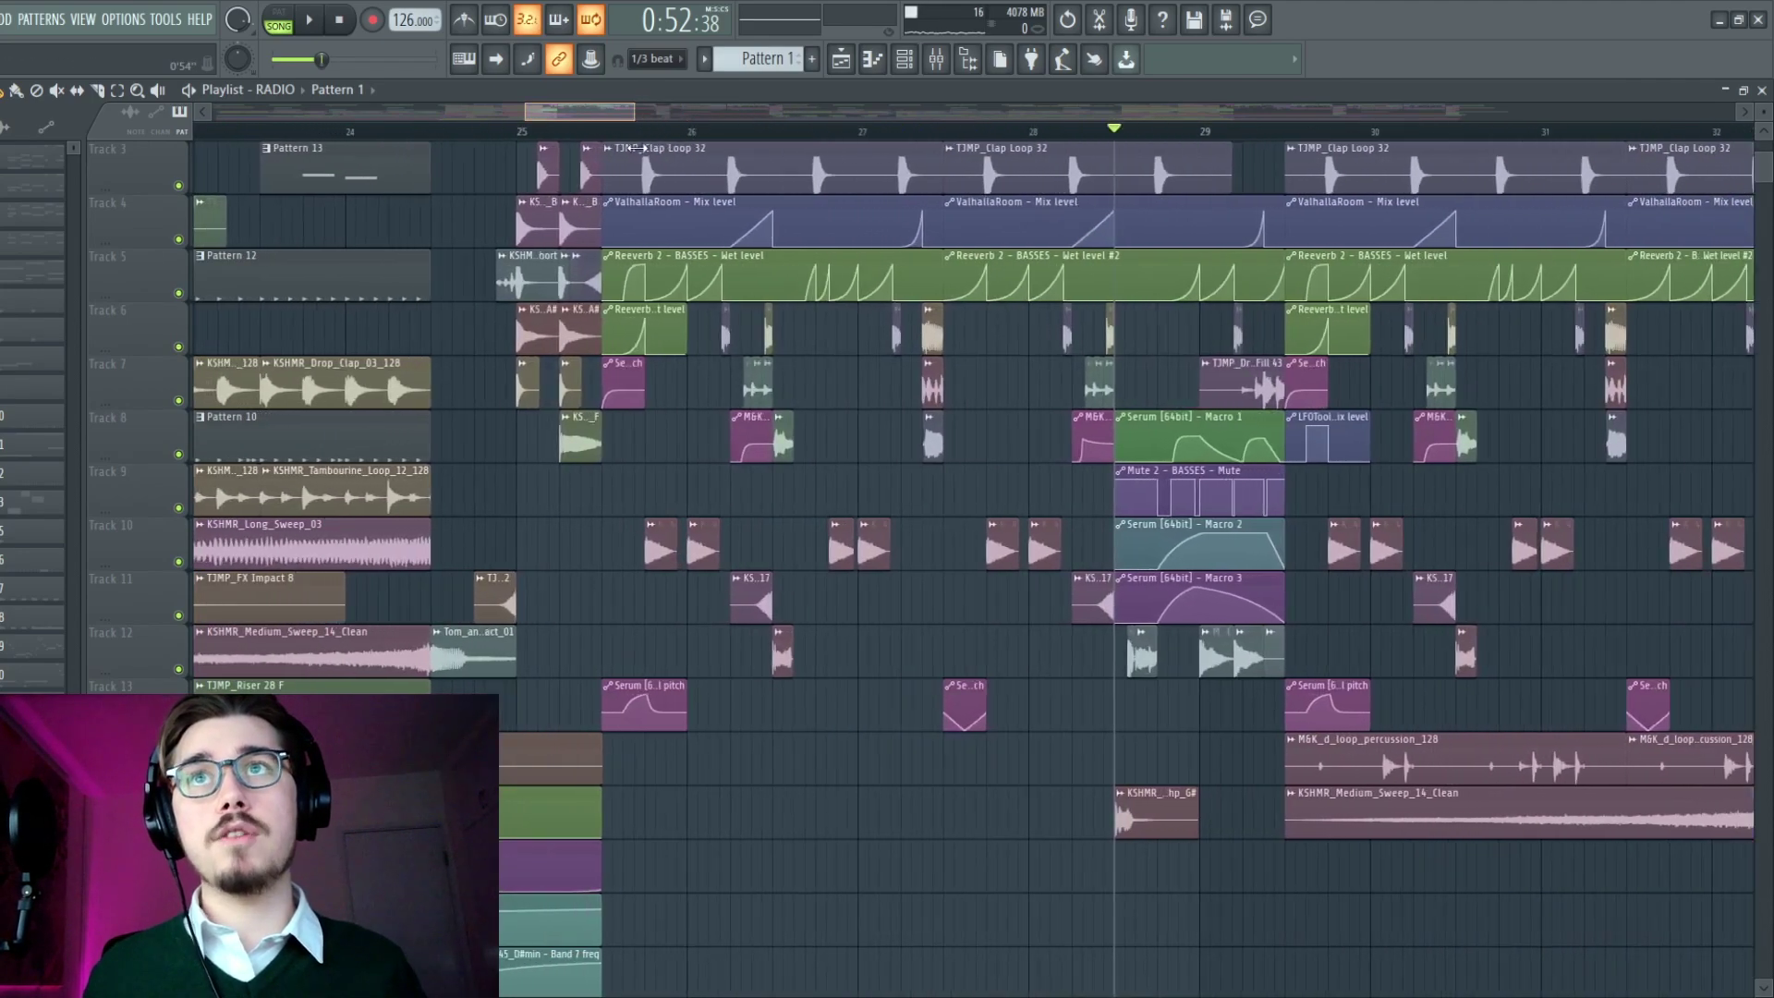
{"action": "scroll", "coordinate": [994, 539], "scroll_direction": "up", "scroll_amount": 2}
{"action": "scroll", "coordinate": [1208, 444], "scroll_direction": "down", "scroll_amount": 1}
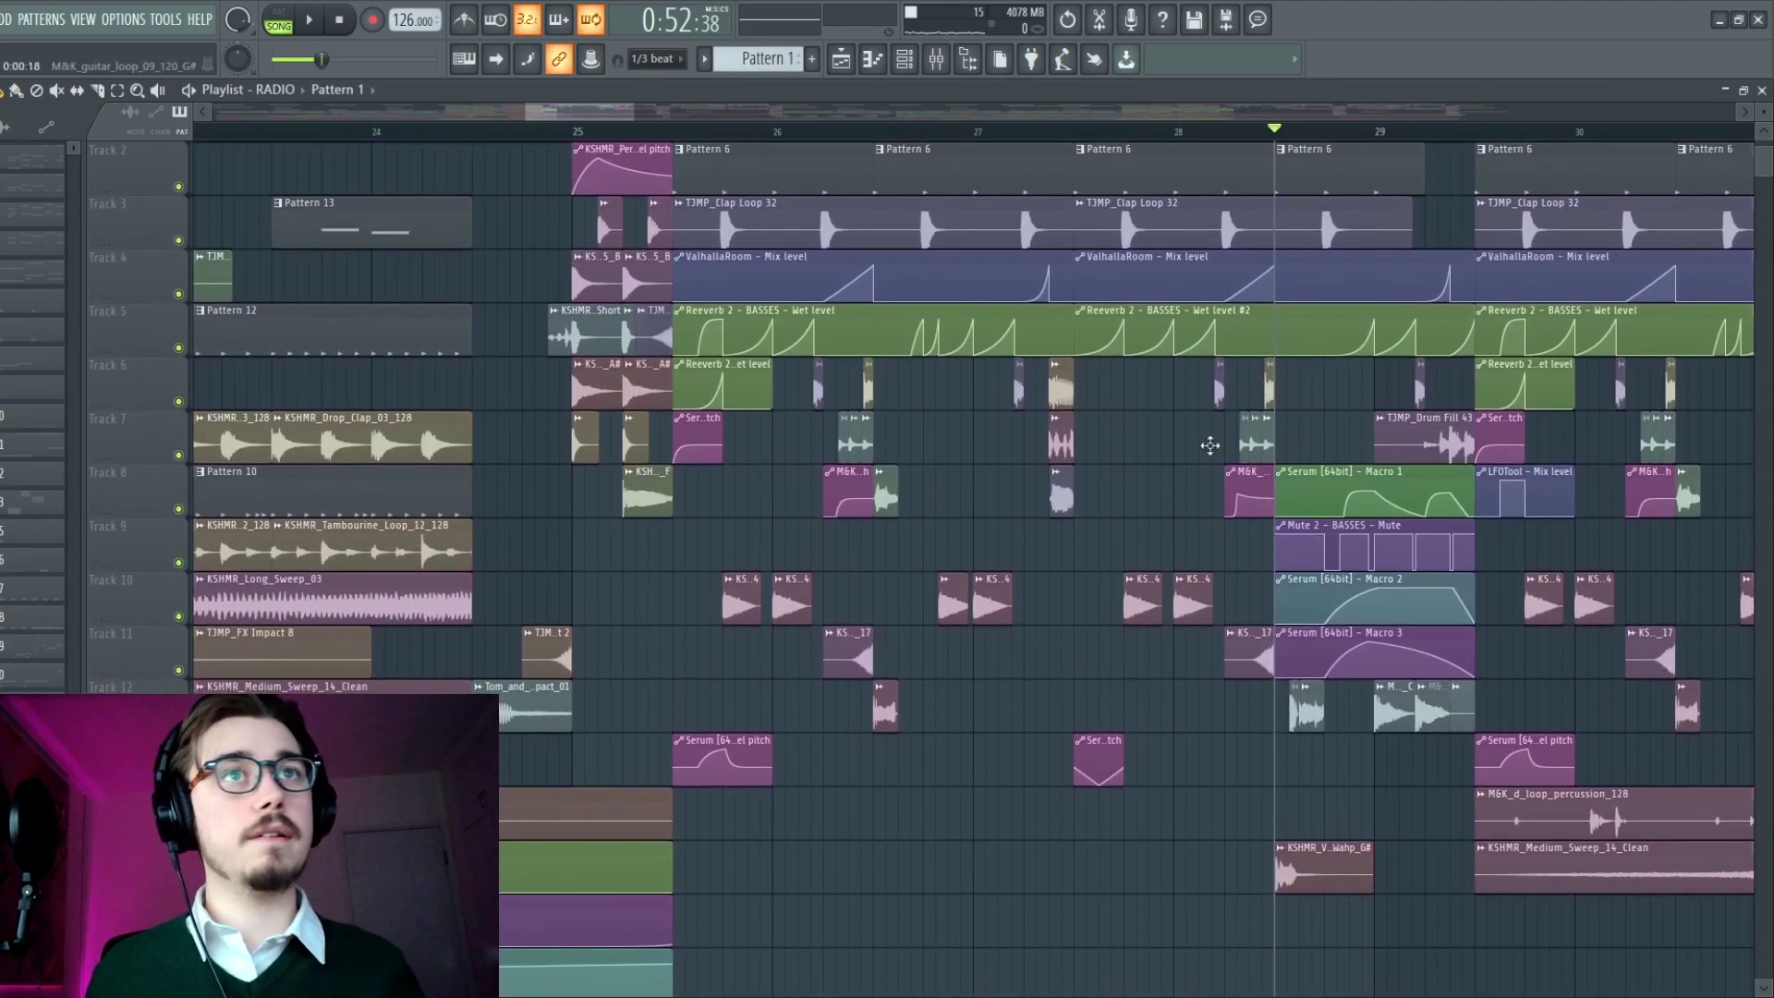
{"action": "scroll", "coordinate": [939, 462], "scroll_direction": "right", "scroll_amount": 3}
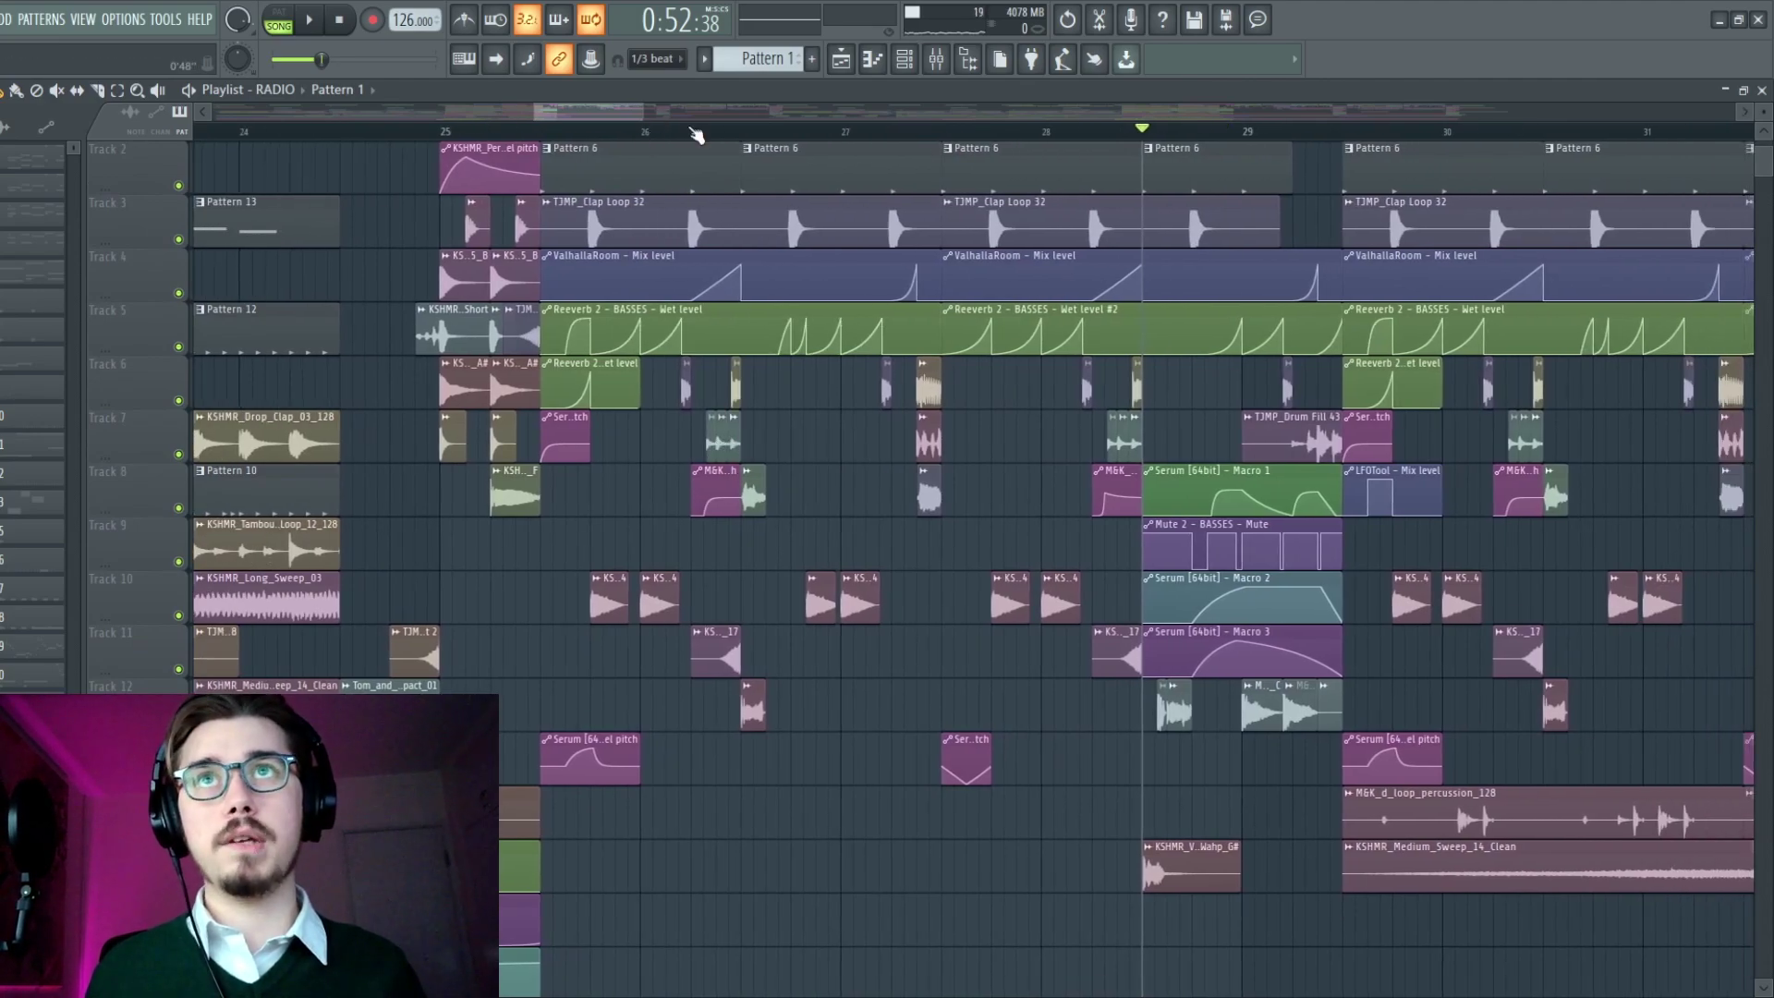
{"action": "left_click", "coordinate": [693, 132]}
{"action": "scroll", "coordinate": [753, 646], "scroll_direction": "up", "scroll_amount": 1}
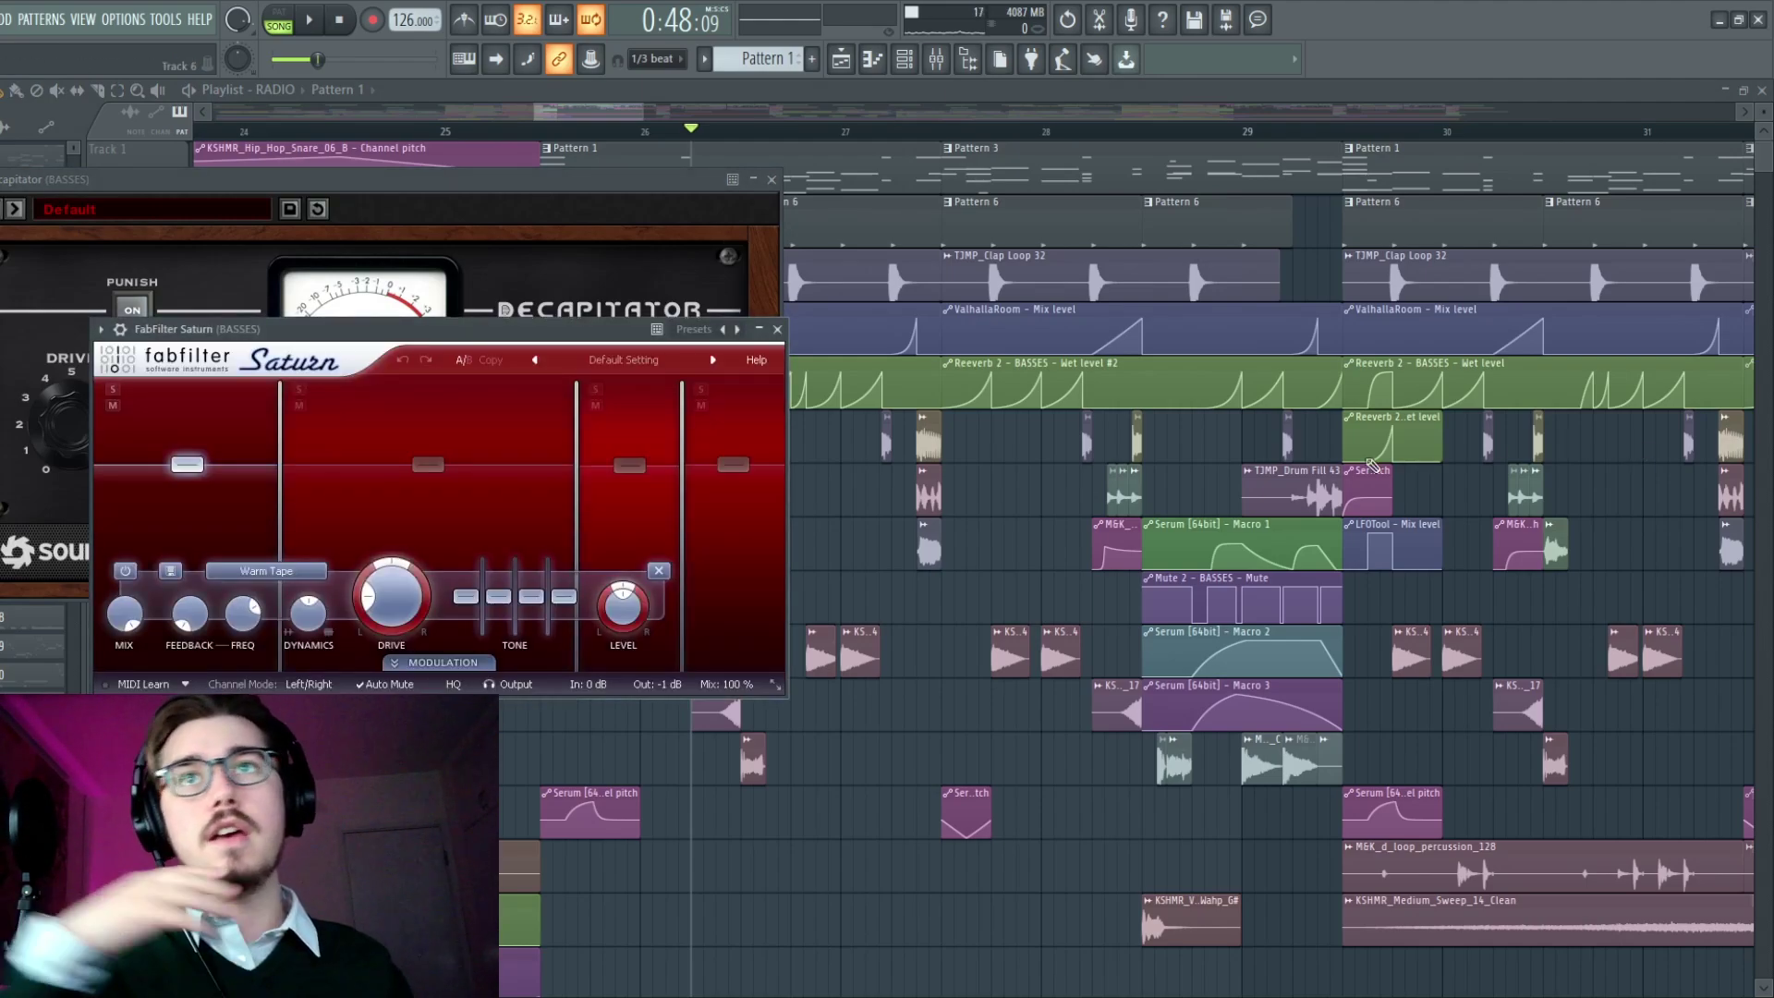
- Inspect the tape style, drive and tone settings of the individual frequency bands in FabFilter Saturn on the BASSES channel
{"action": "left_click", "coordinate": [436, 459]}
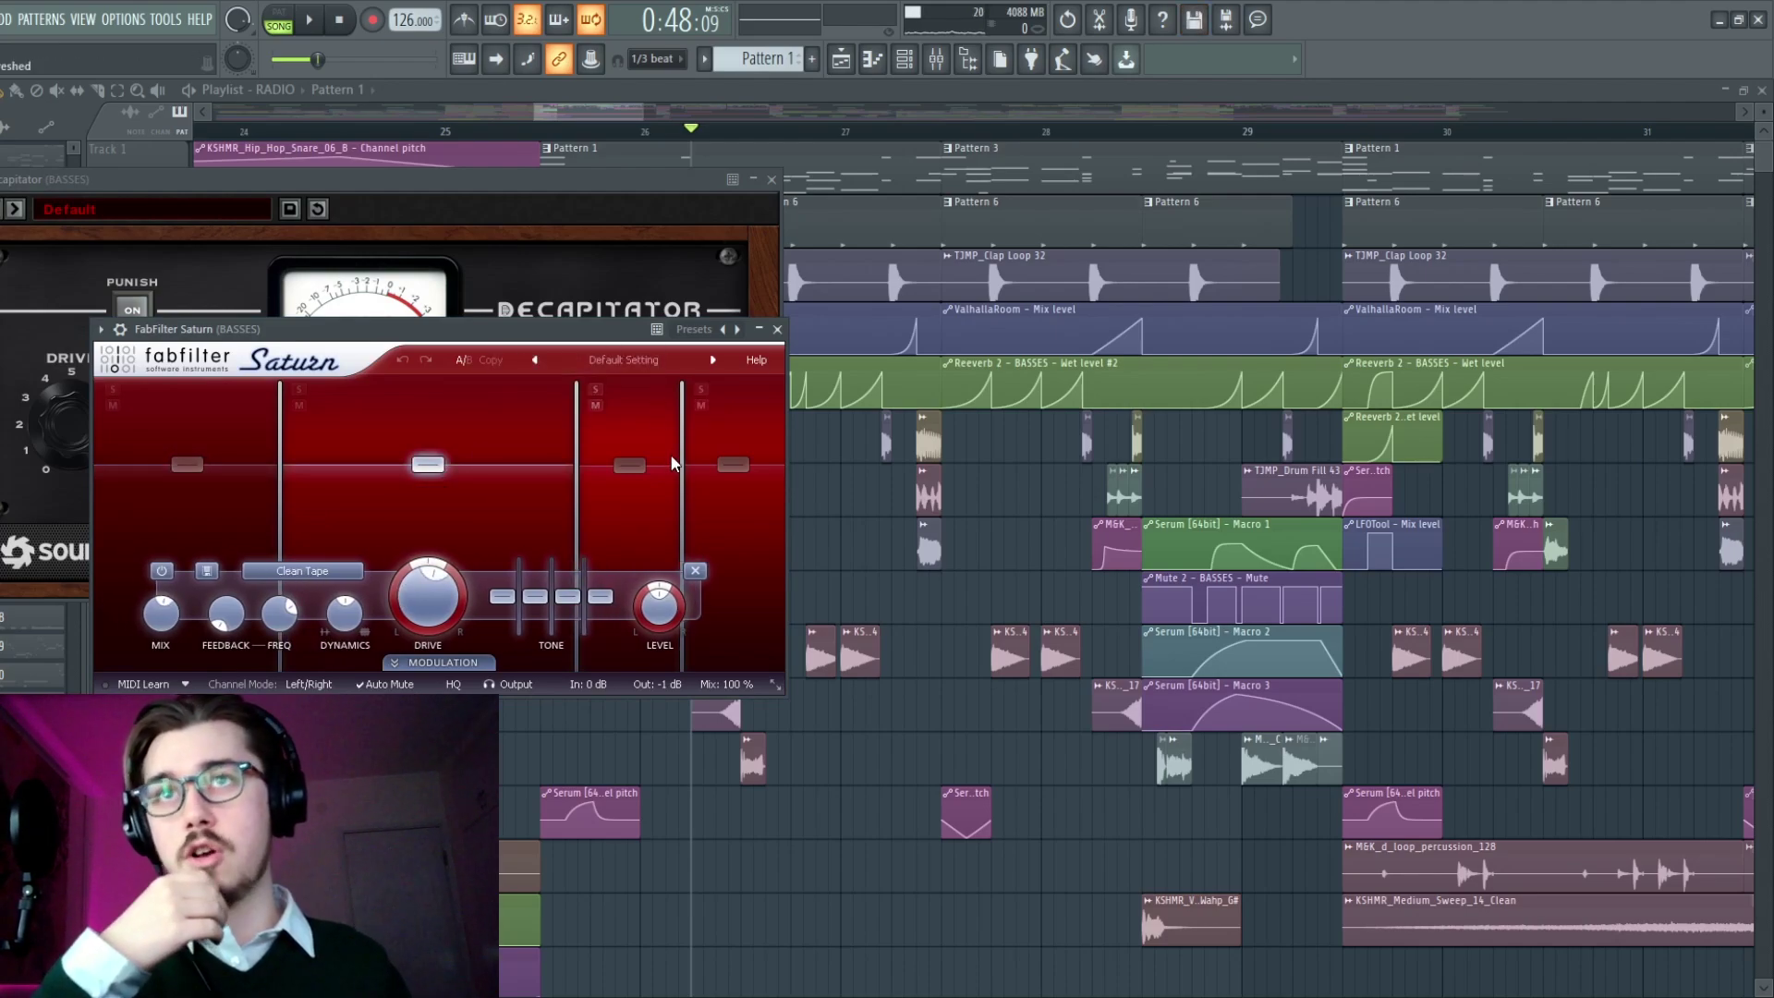
{"action": "left_click", "coordinate": [648, 464]}
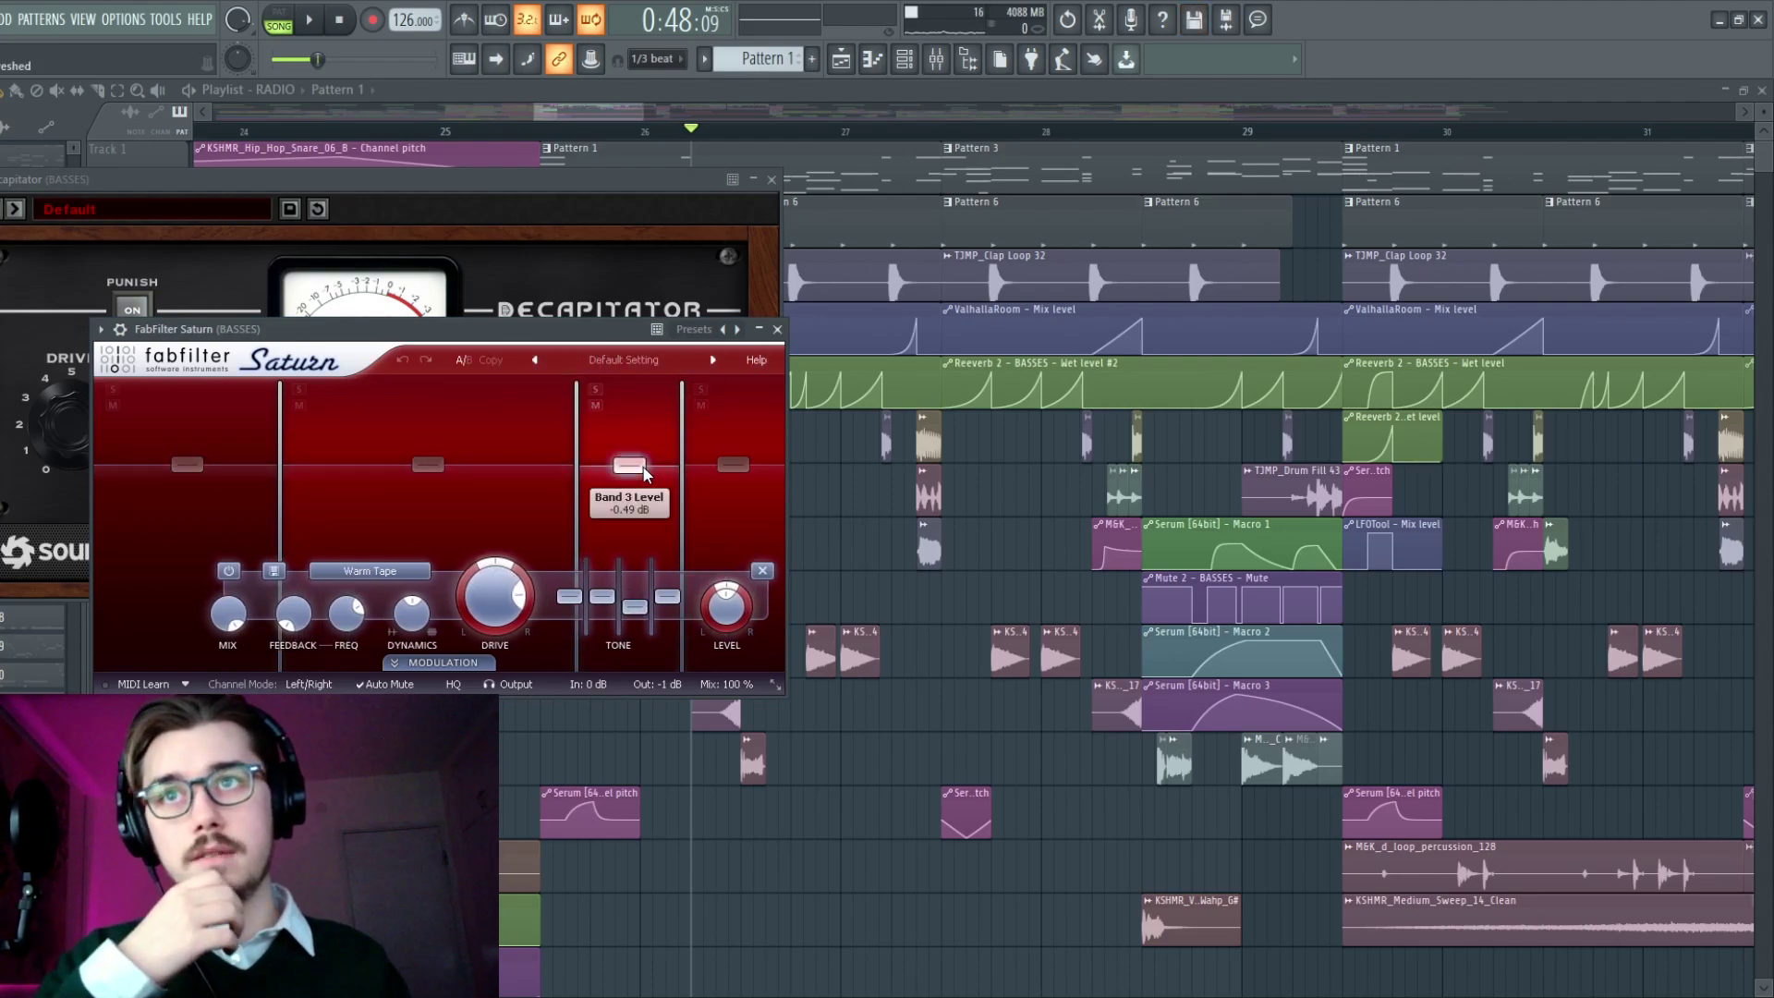
{"action": "left_click", "coordinate": [735, 470]}
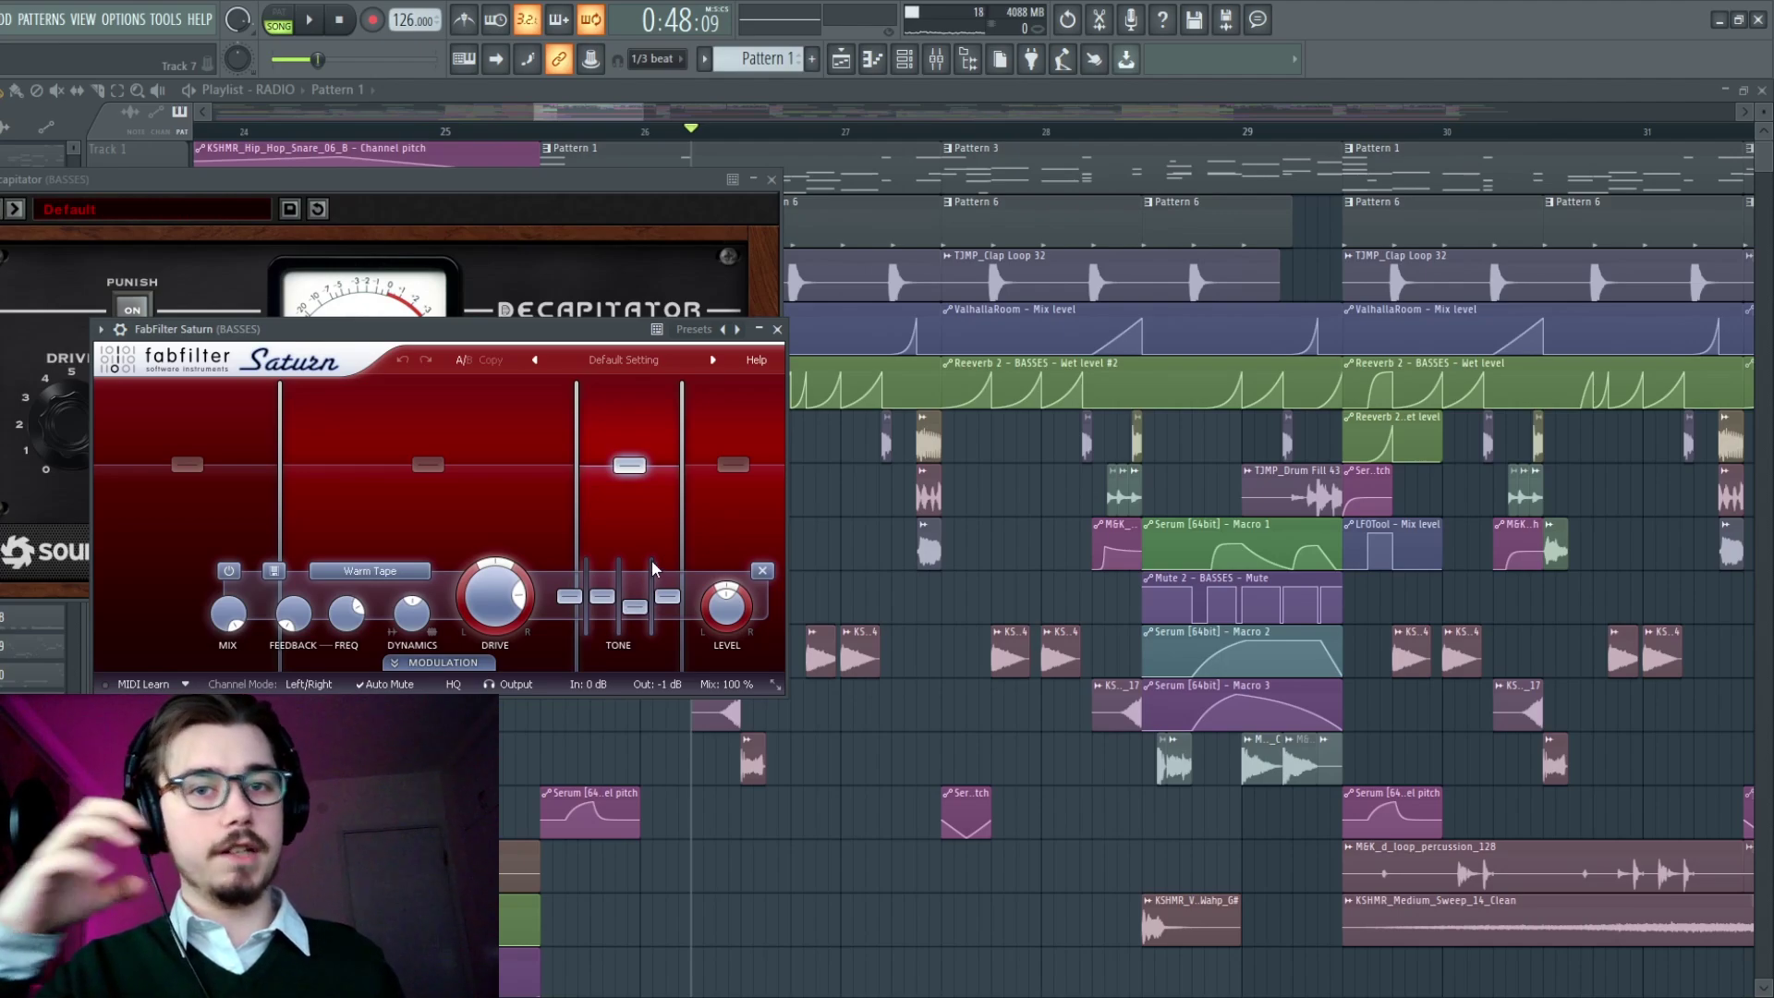
{"action": "left_click", "coordinate": [450, 450]}
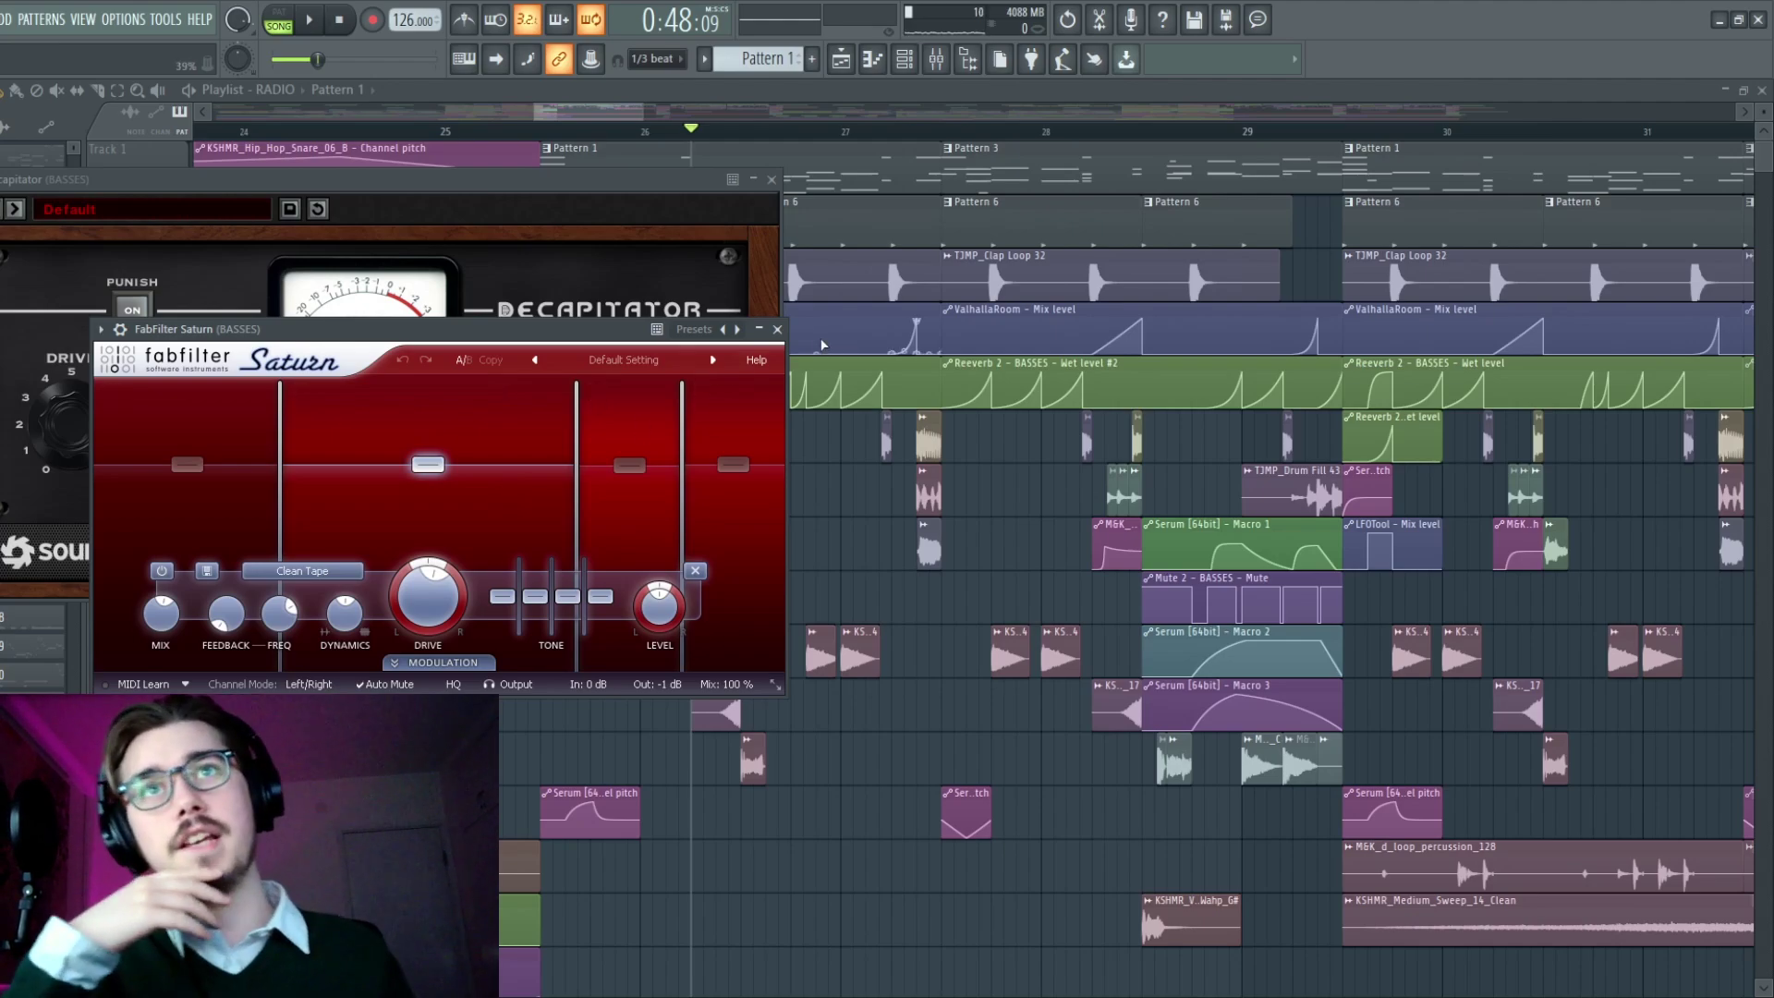
- Close the Saturn and Decapitator windows, review the OTT compressor settings on BASSES, and close OTT
{"action": "left_click", "coordinate": [777, 329]}
{"action": "left_click", "coordinate": [772, 179]}
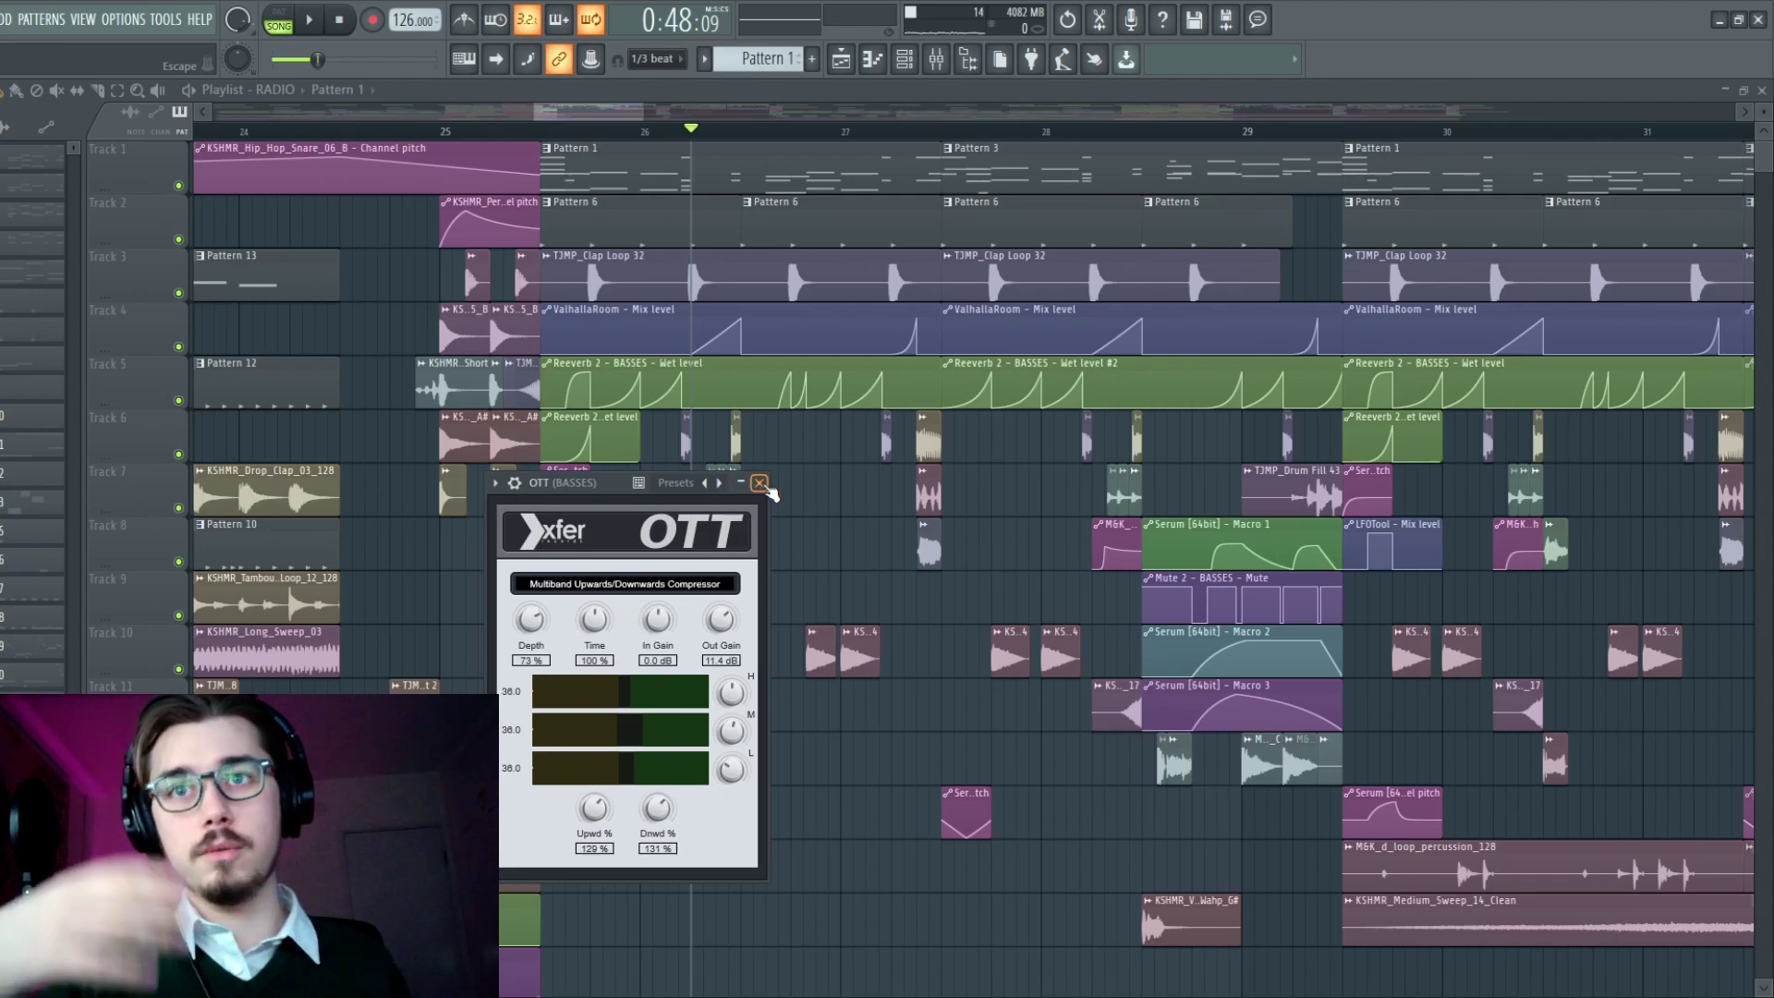
{"action": "left_click", "coordinate": [760, 483]}
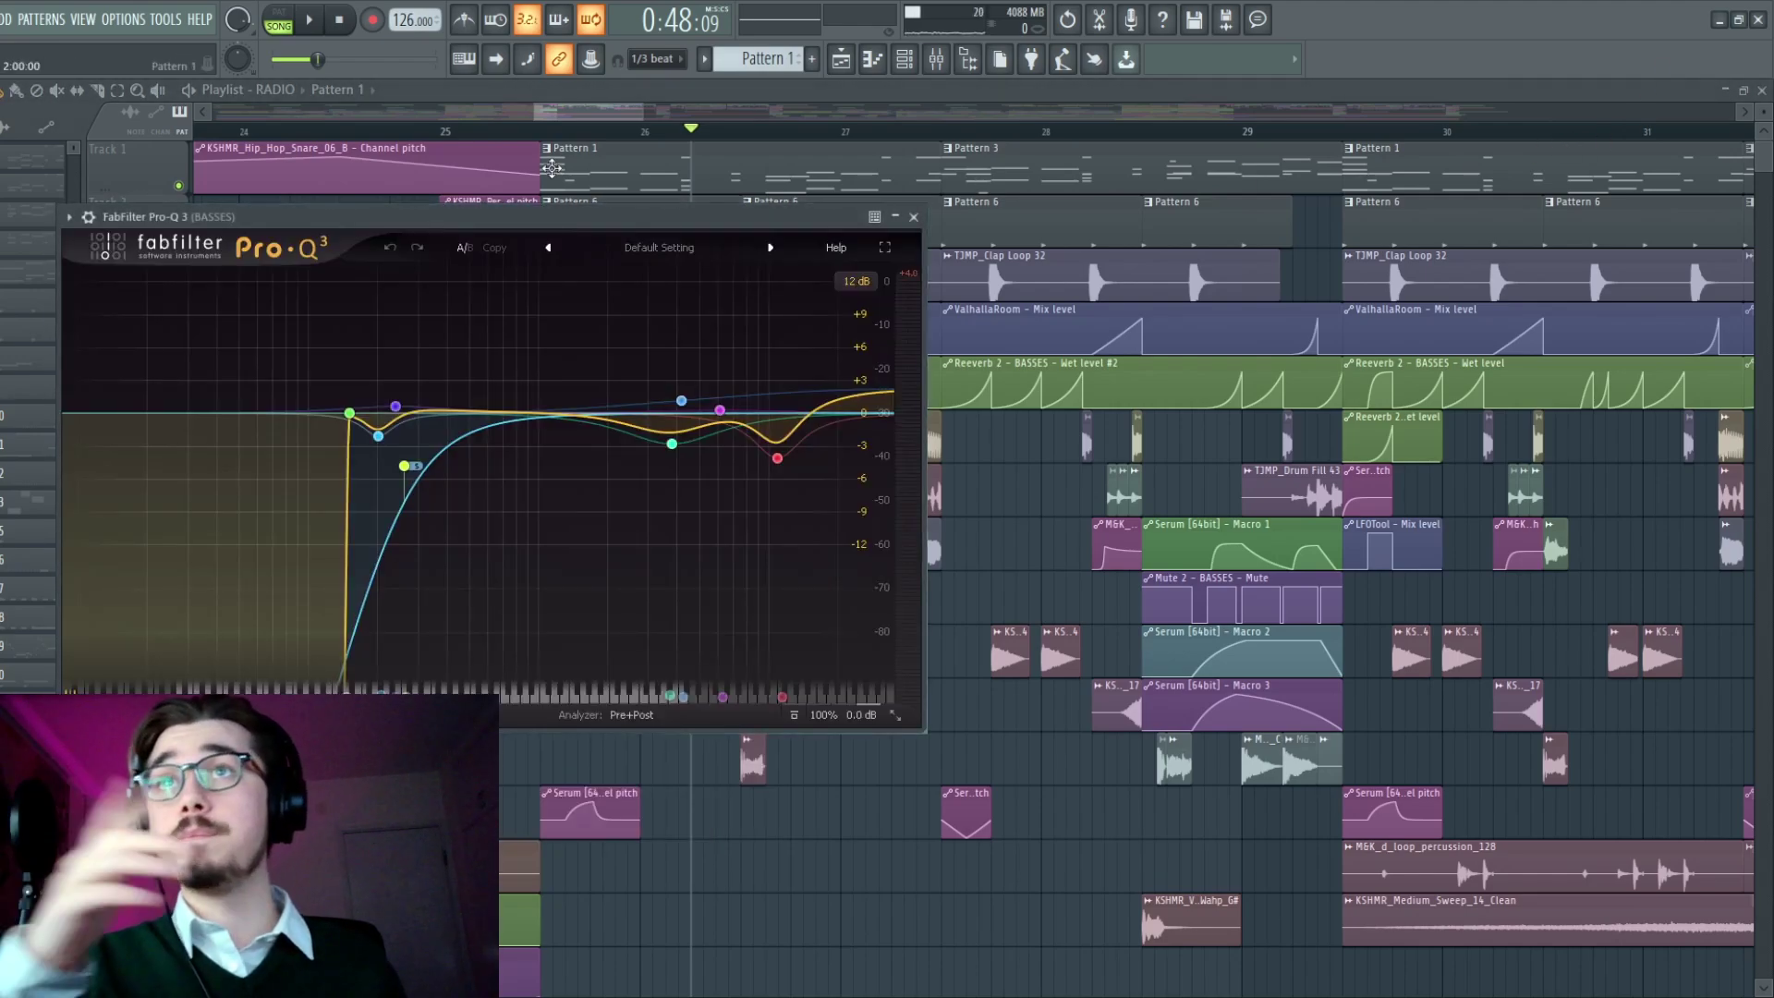
- Move the Pro-Q 3 window clear of the webcam area, and inspect the BASSES low cut, its low-mid bands and the high-frequency dips
{"action": "left_click_drag", "start_coordinate": [510, 220], "coordinate": [711, 272]}
{"action": "mouse_move", "coordinate": [552, 467]}
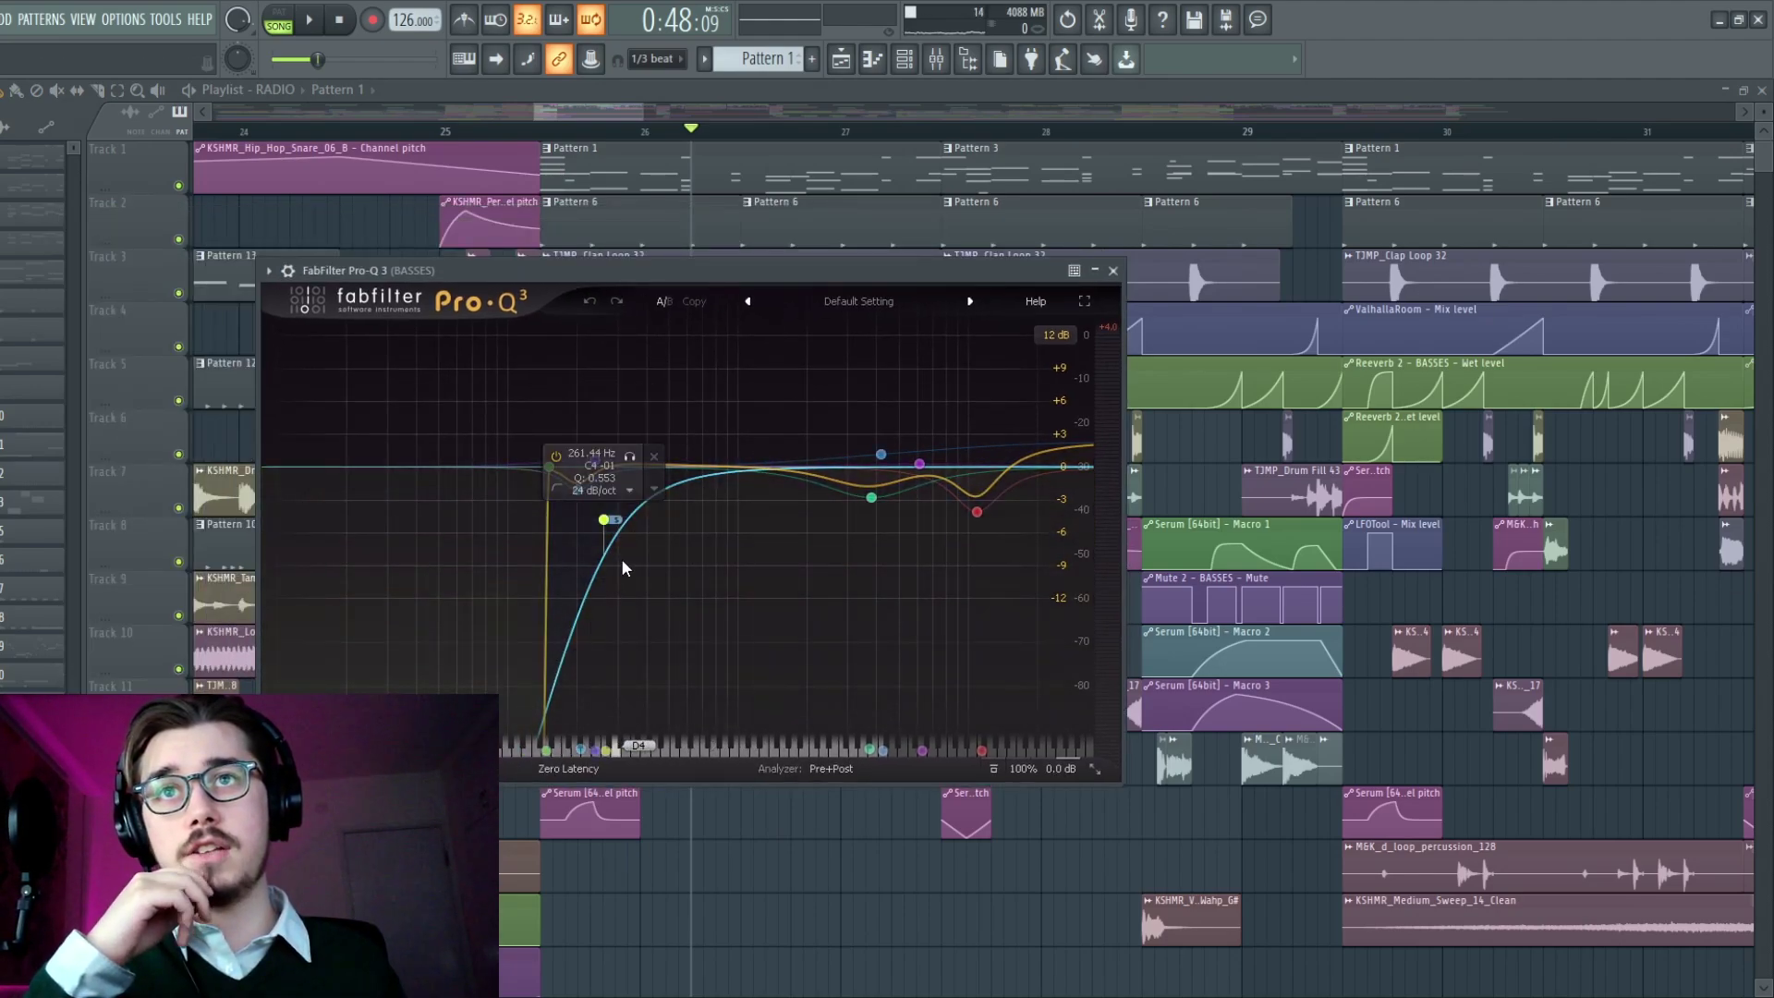
{"action": "left_click_drag", "start_coordinate": [723, 481], "coordinate": [554, 467]}
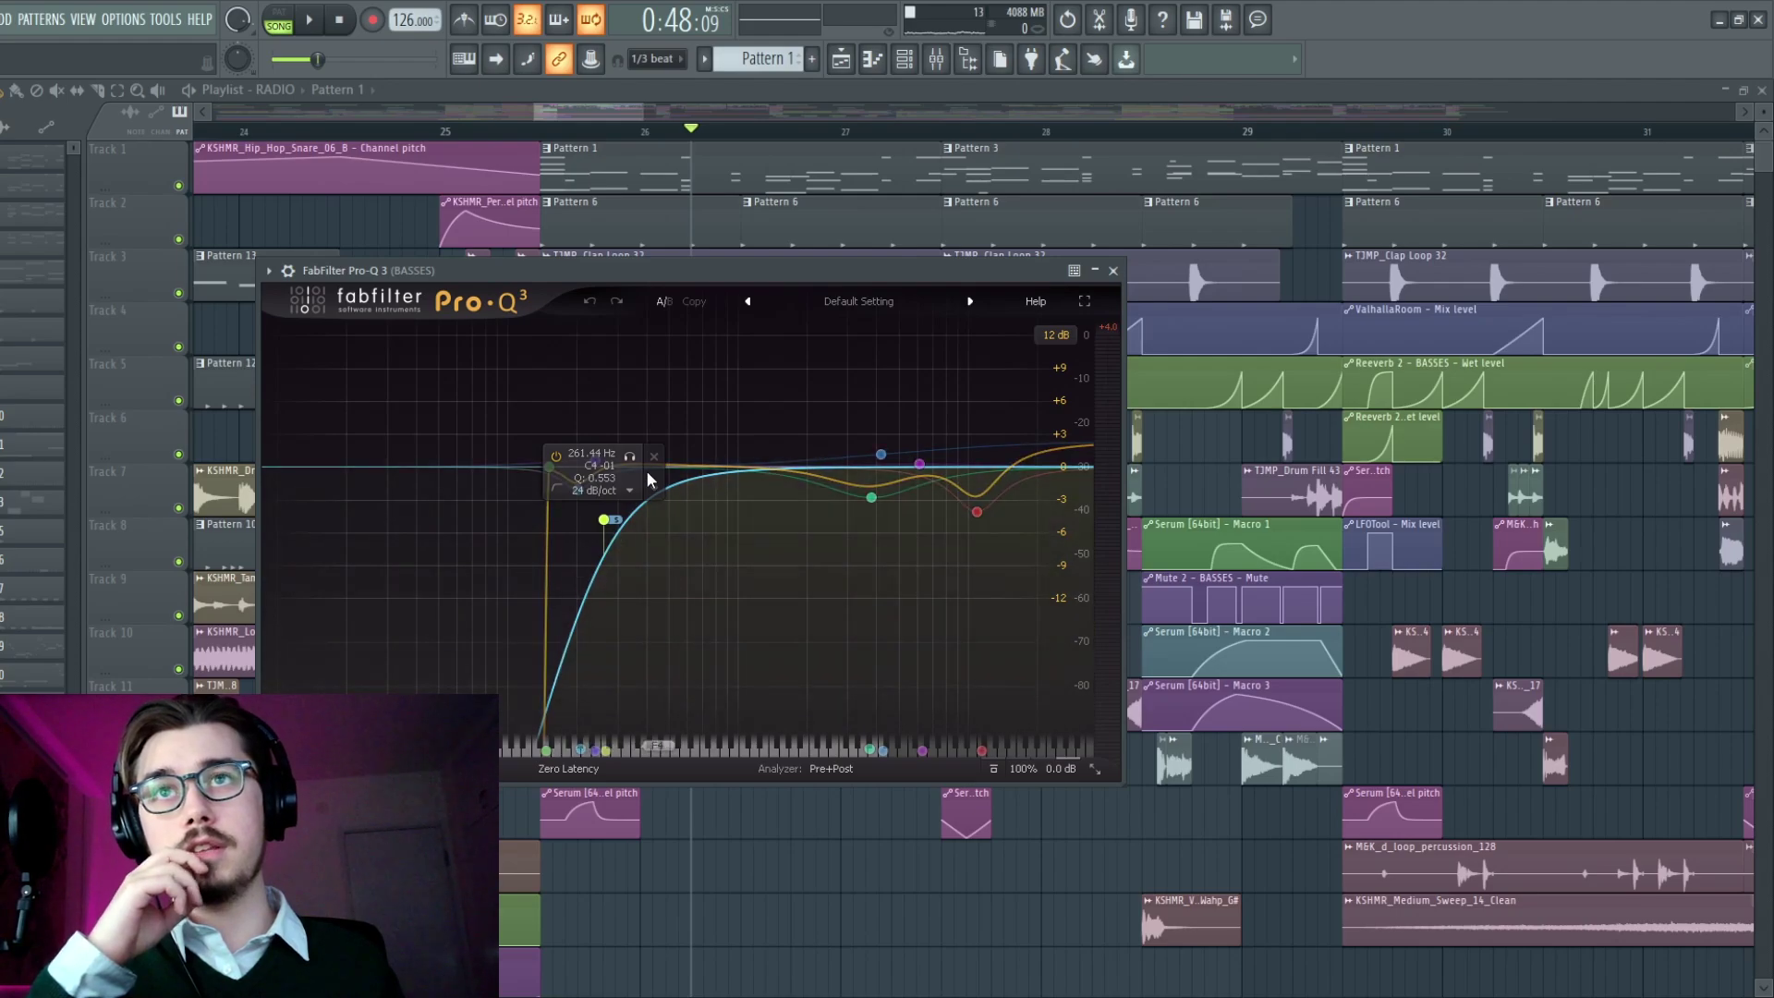
{"action": "mouse_move", "coordinate": [785, 503]}
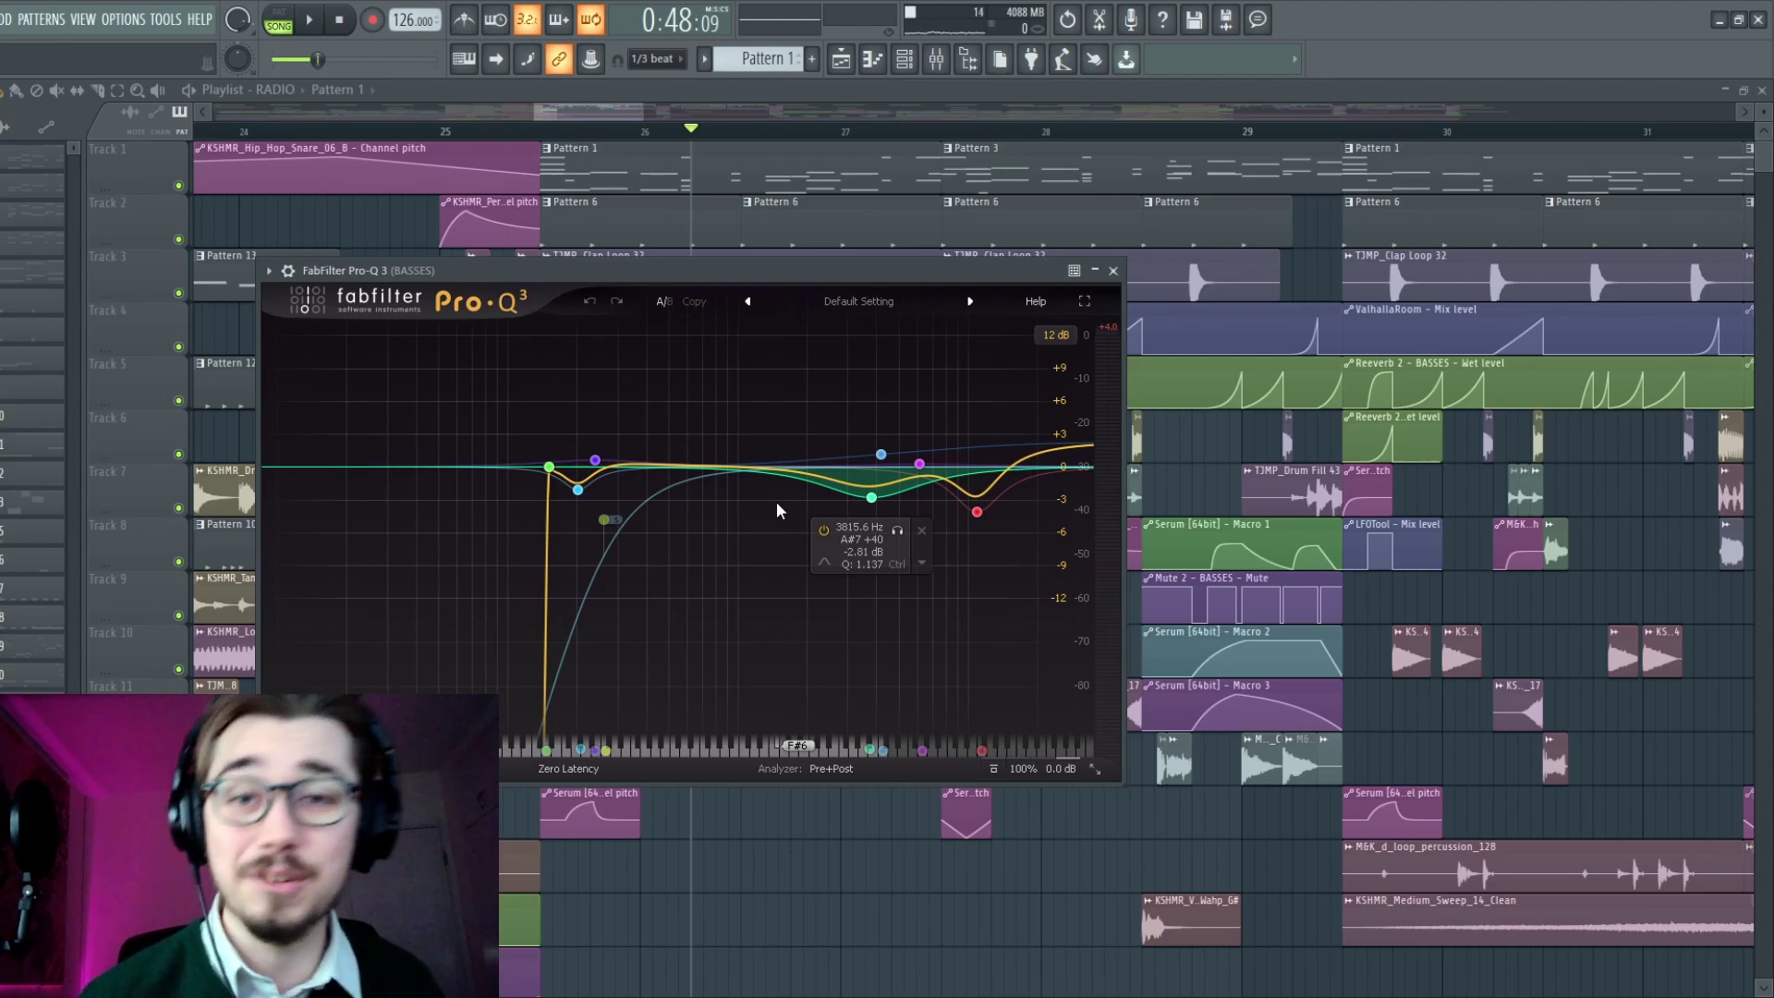
{"action": "mouse_move", "coordinate": [647, 554]}
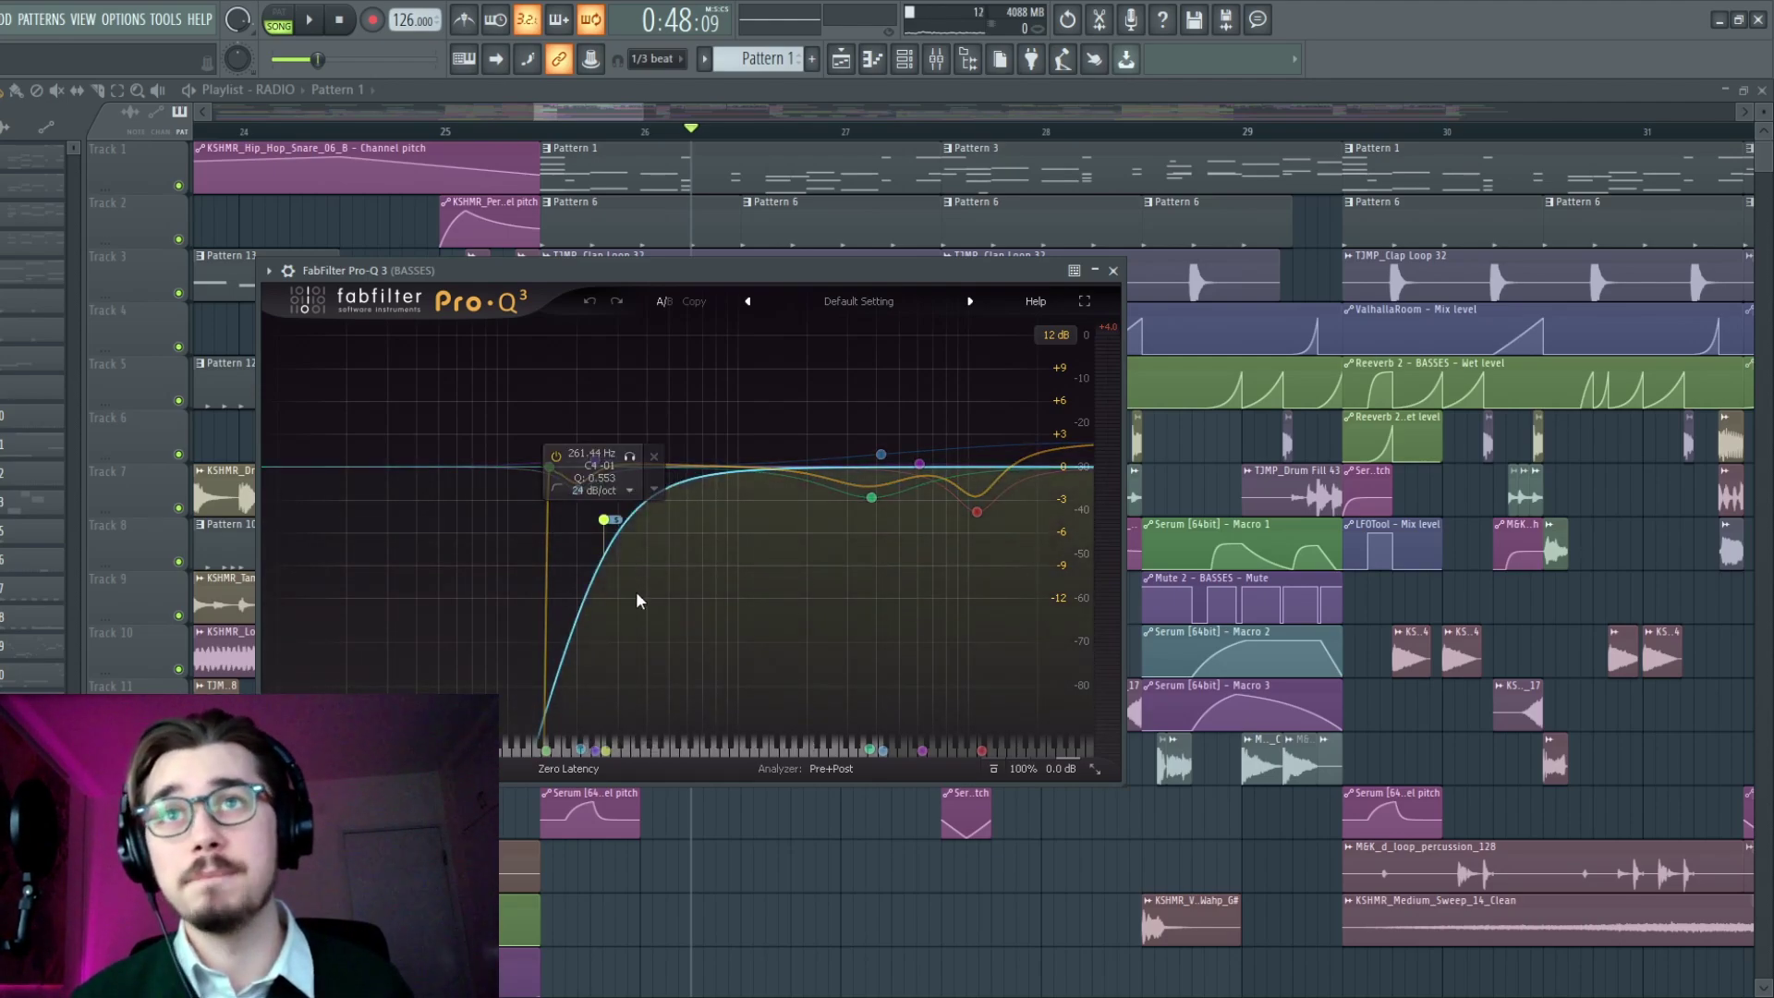
{"action": "double_click", "coordinate": [595, 462]}
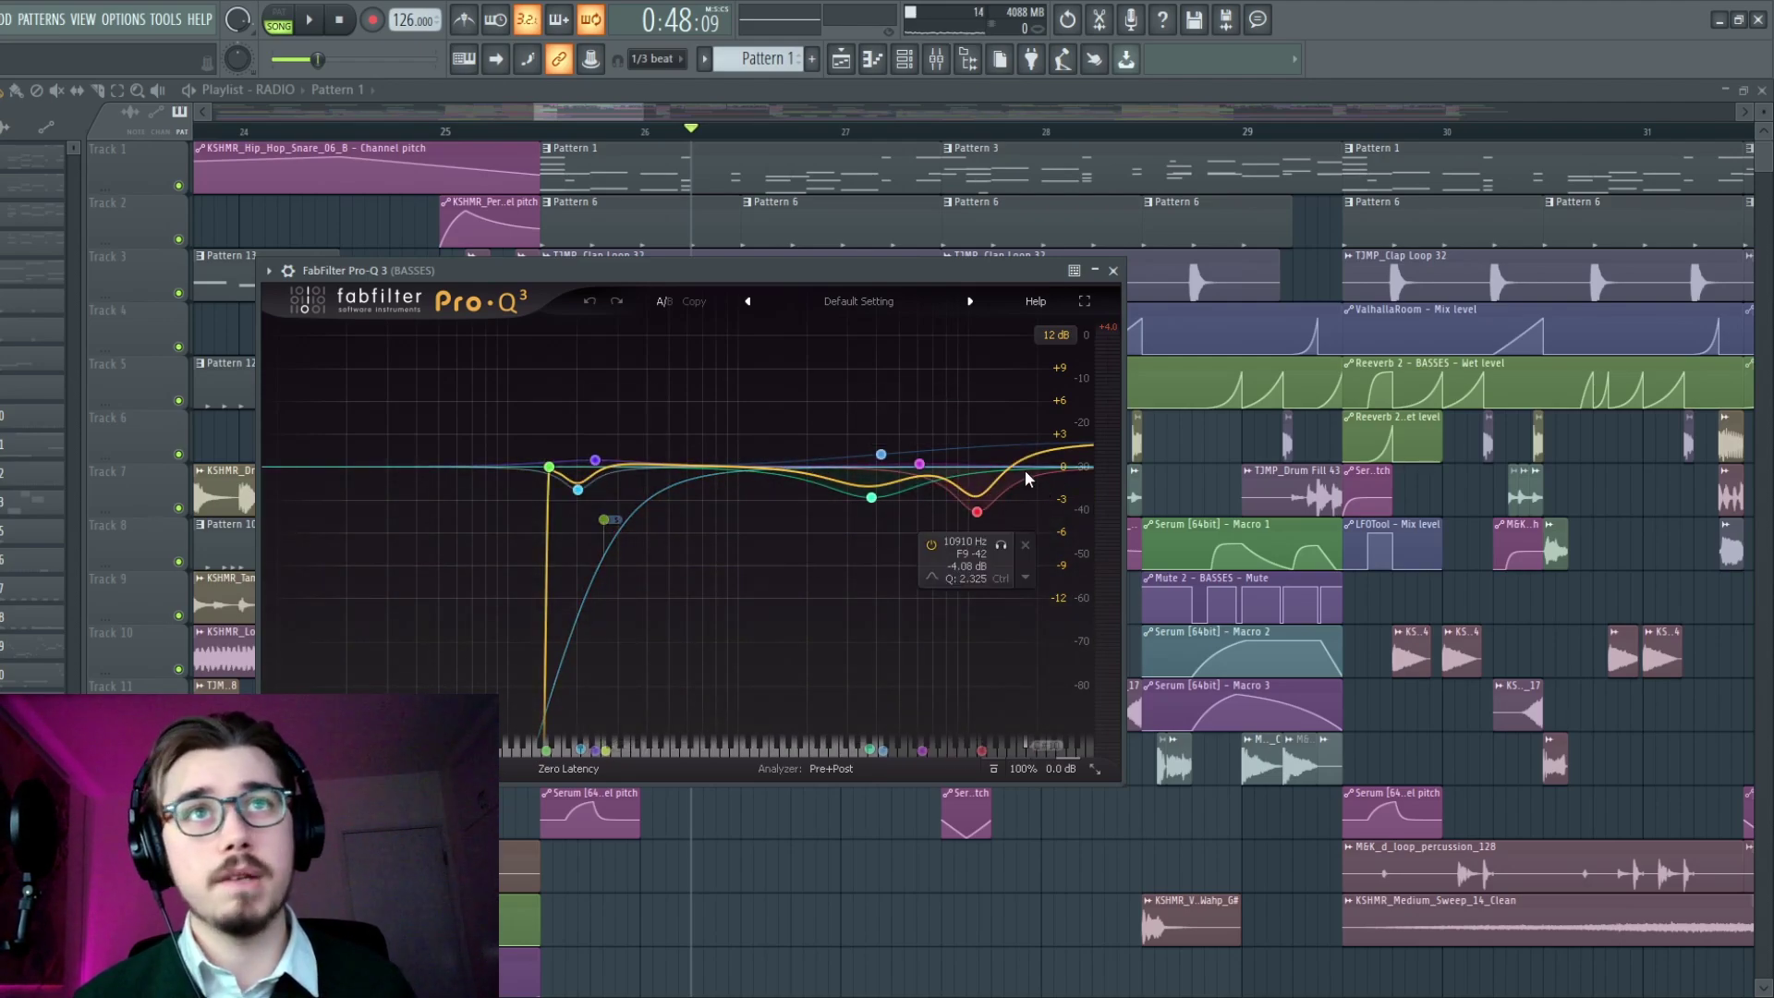
{"action": "mouse_move", "coordinate": [987, 508]}
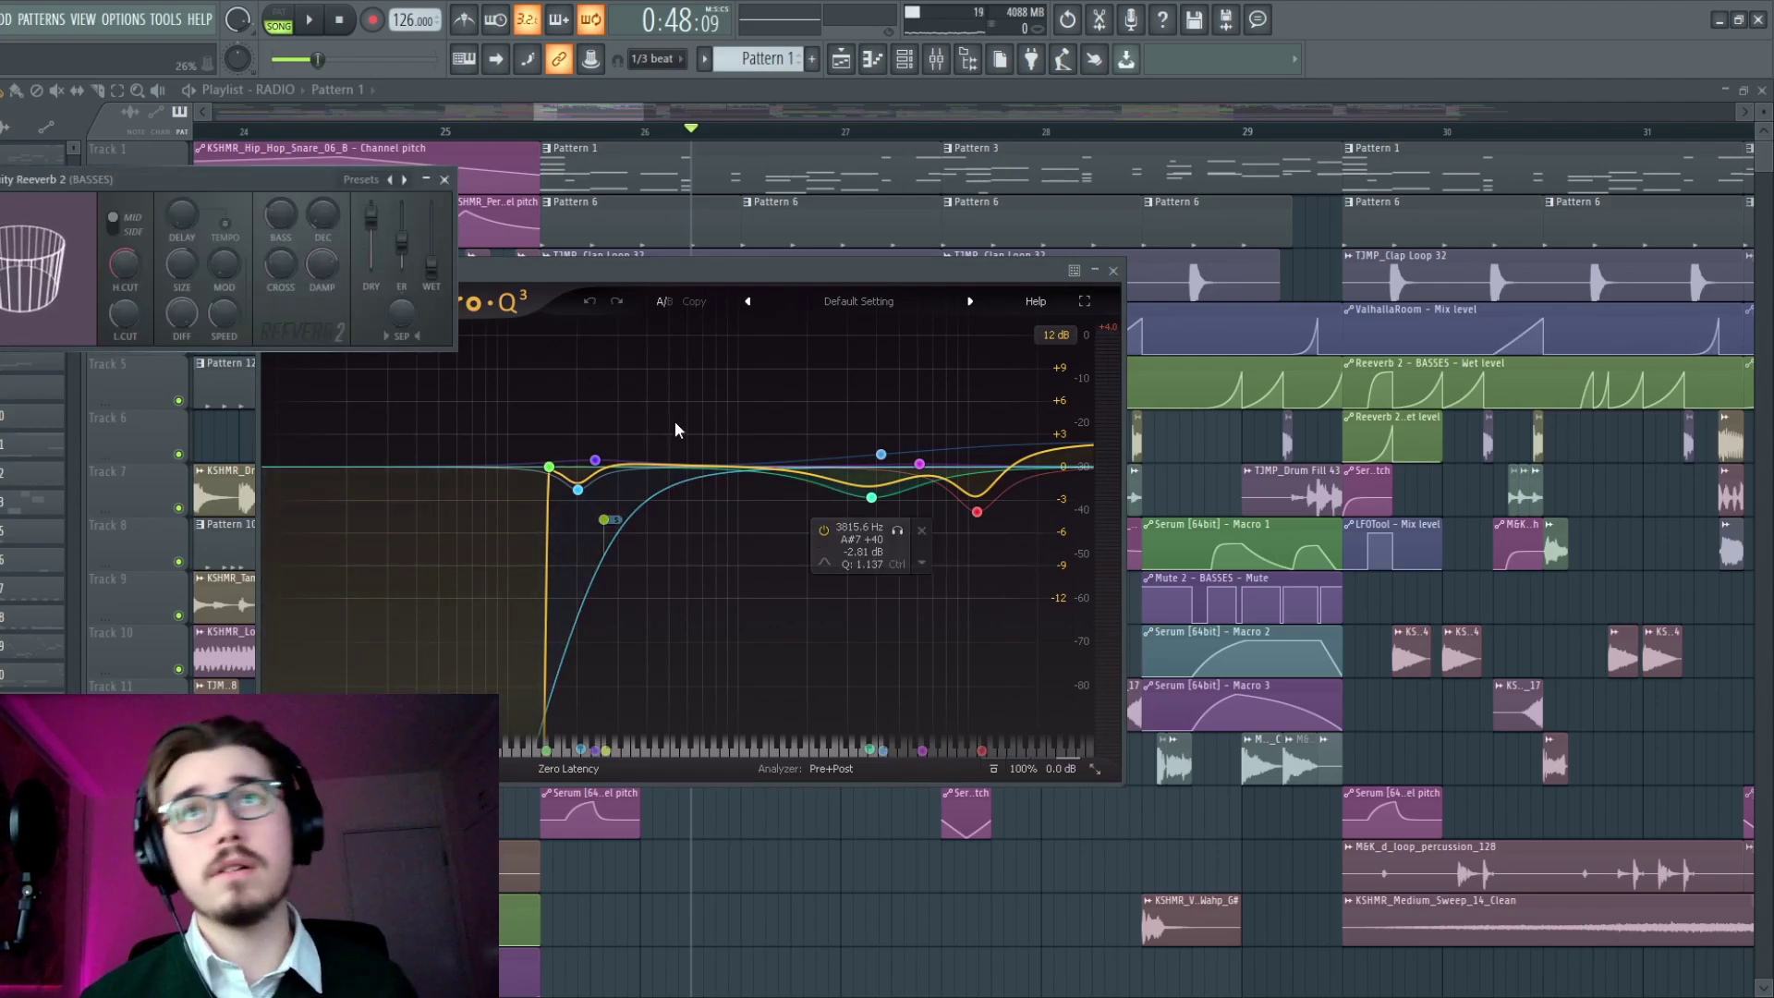
- Close Pro-Q 3, examine Fruity Reeverb 2 on BASSES alongside its wet level automation on Track 5, and close the reverb
{"action": "left_click_drag", "start_coordinate": [285, 180], "coordinate": [815, 507]}
{"action": "left_click", "coordinate": [1114, 271]}
{"action": "mouse_move", "coordinate": [1005, 584]}
{"action": "left_mouse_down"}
{"action": "mouse_move", "coordinate": [1008, 507]}
{"action": "mouse_move", "coordinate": [1005, 582]}
{"action": "left_mouse_up"}
{"action": "mouse_move", "coordinate": [577, 364]}
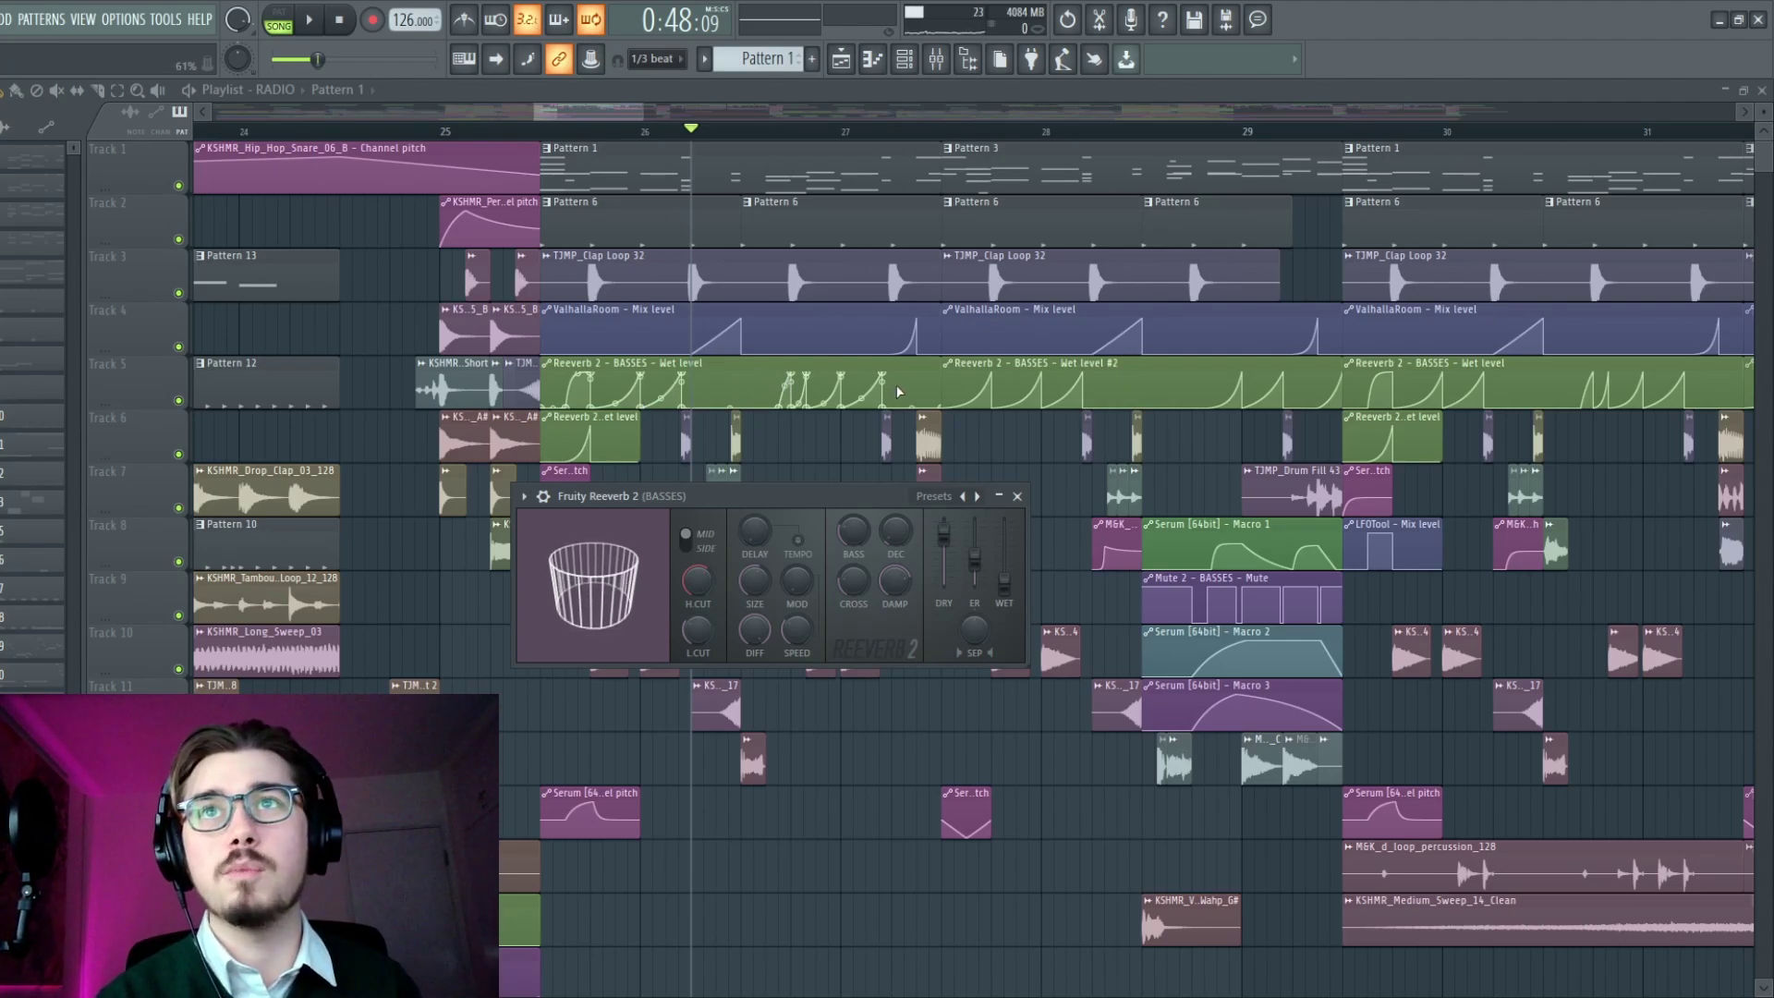
{"action": "left_click", "coordinate": [1017, 496]}
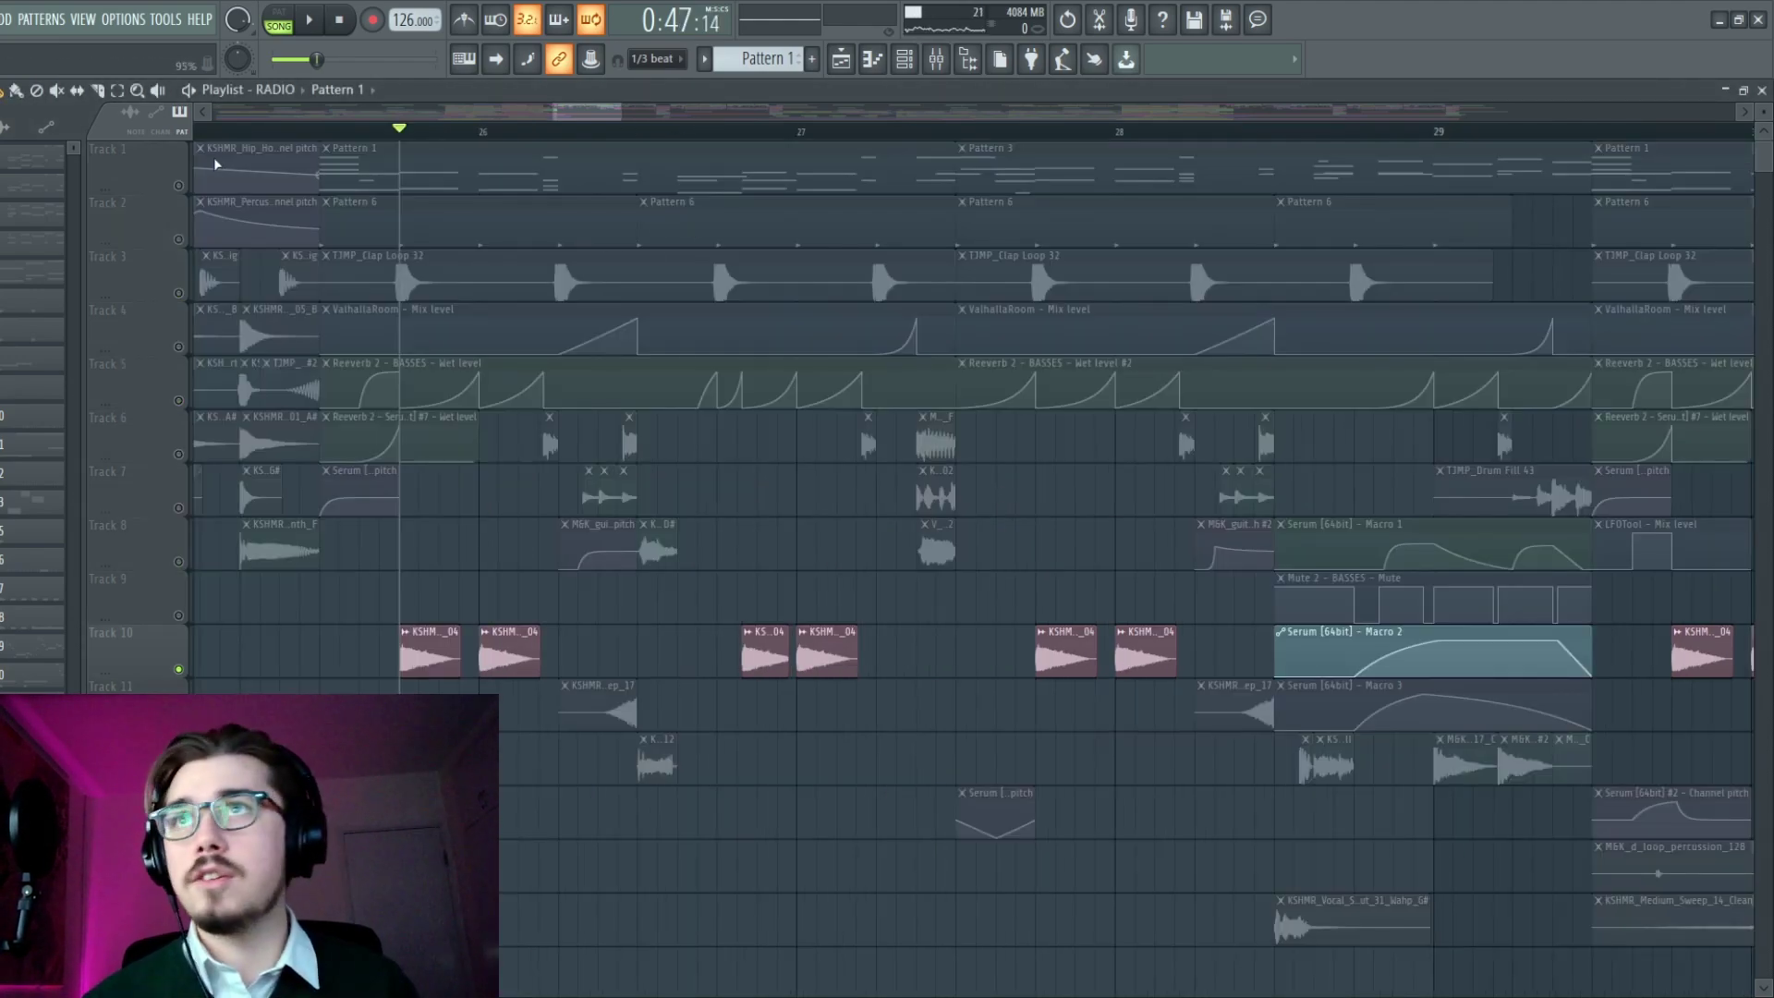
- Unmute all playlist tracks, and mute Track 1
{"action": "left_click", "coordinate": [180, 186]}
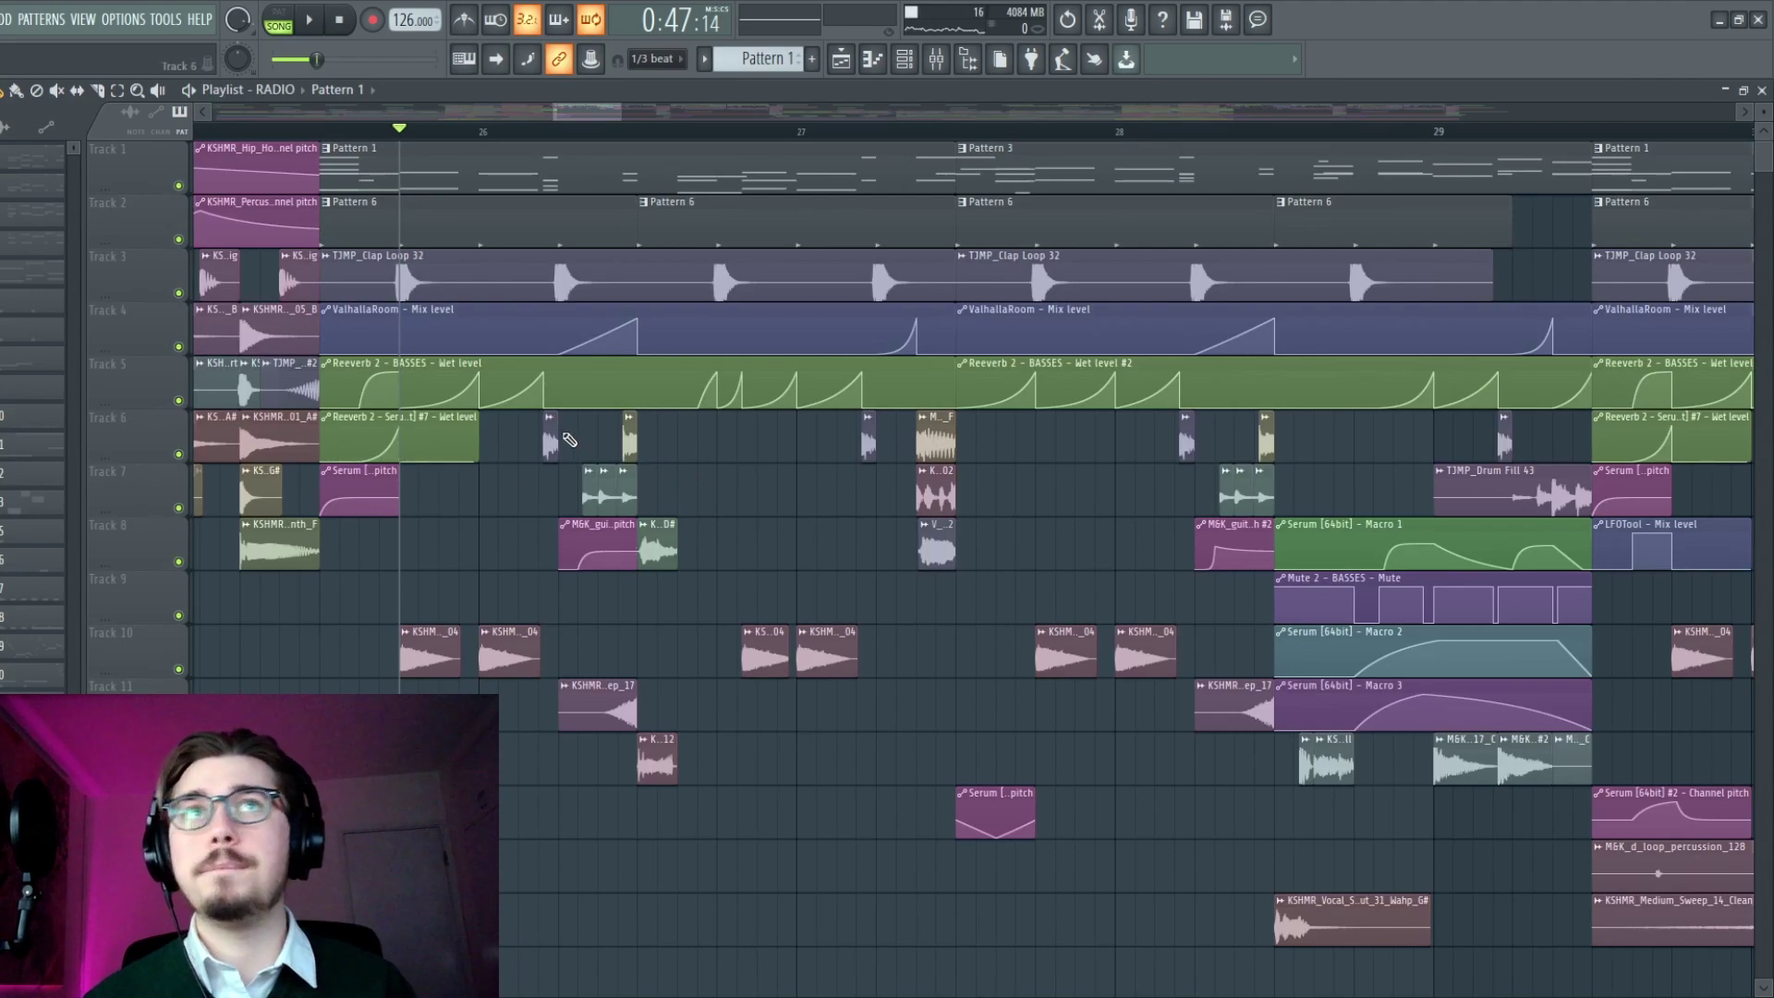
{"action": "left_click", "coordinate": [178, 186]}
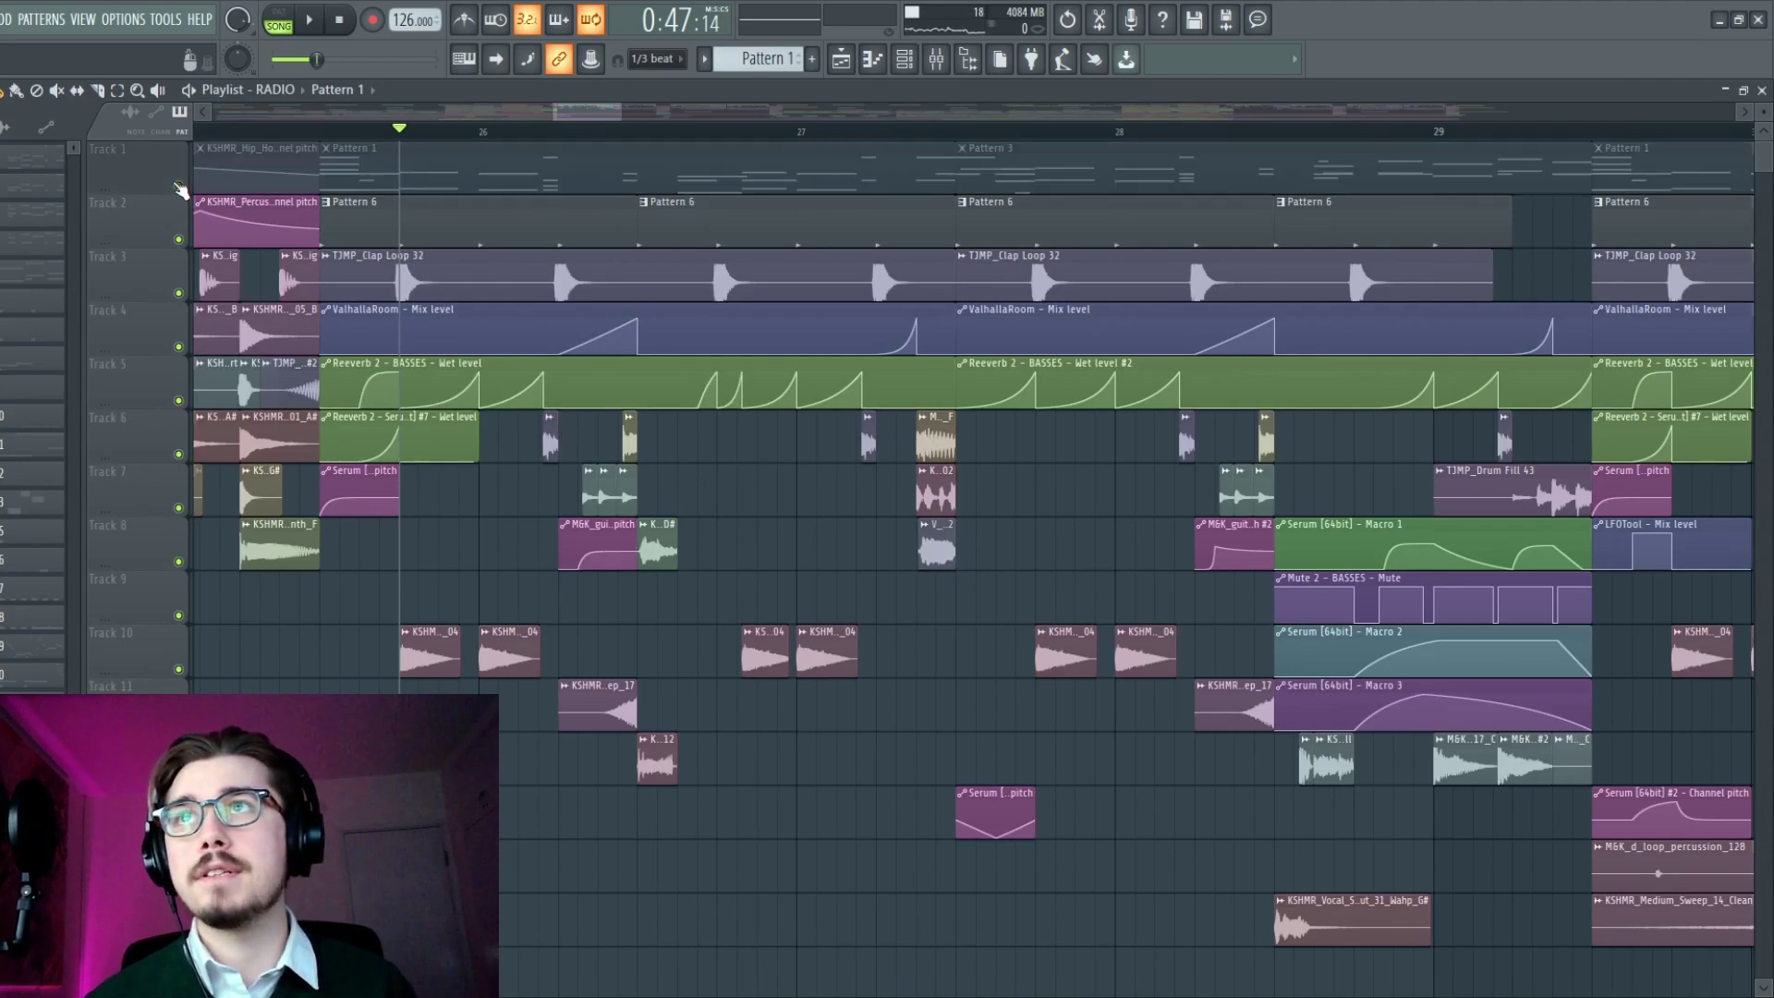
- Play the first drop with Track 1 muted, and examine its percussion, sweep, crash and automation layers across the lower playlist tracks
{"action": "left_click_drag", "start_coordinate": [638, 109], "coordinate": [811, 132]}
{"action": "scroll", "coordinate": [757, 505], "scroll_direction": "down", "scroll_amount": 5}
{"action": "key", "text": "space"}
{"action": "scroll", "coordinate": [758, 505], "scroll_direction": "up", "scroll_amount": 5}
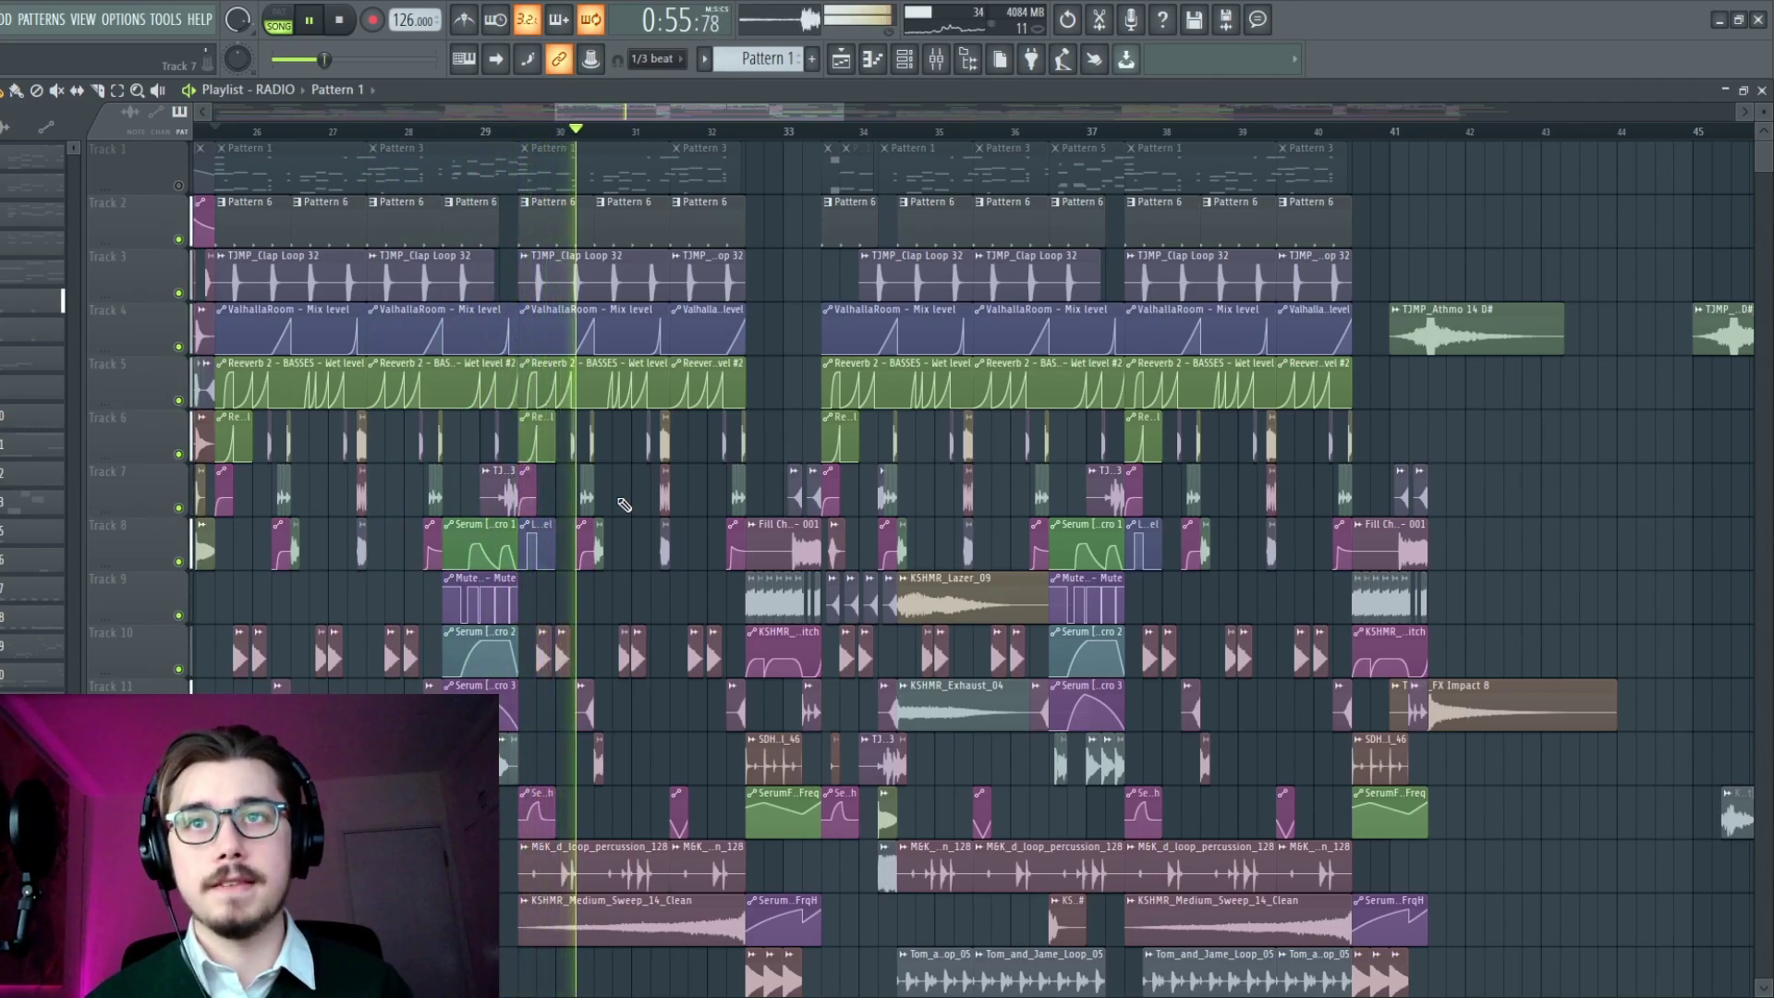
{"action": "scroll", "coordinate": [625, 505], "scroll_direction": "left", "scroll_amount": 5}
{"action": "scroll", "coordinate": [740, 536], "scroll_direction": "down", "scroll_amount": 6}
{"action": "scroll", "coordinate": [860, 562], "scroll_direction": "down", "scroll_amount": 6}
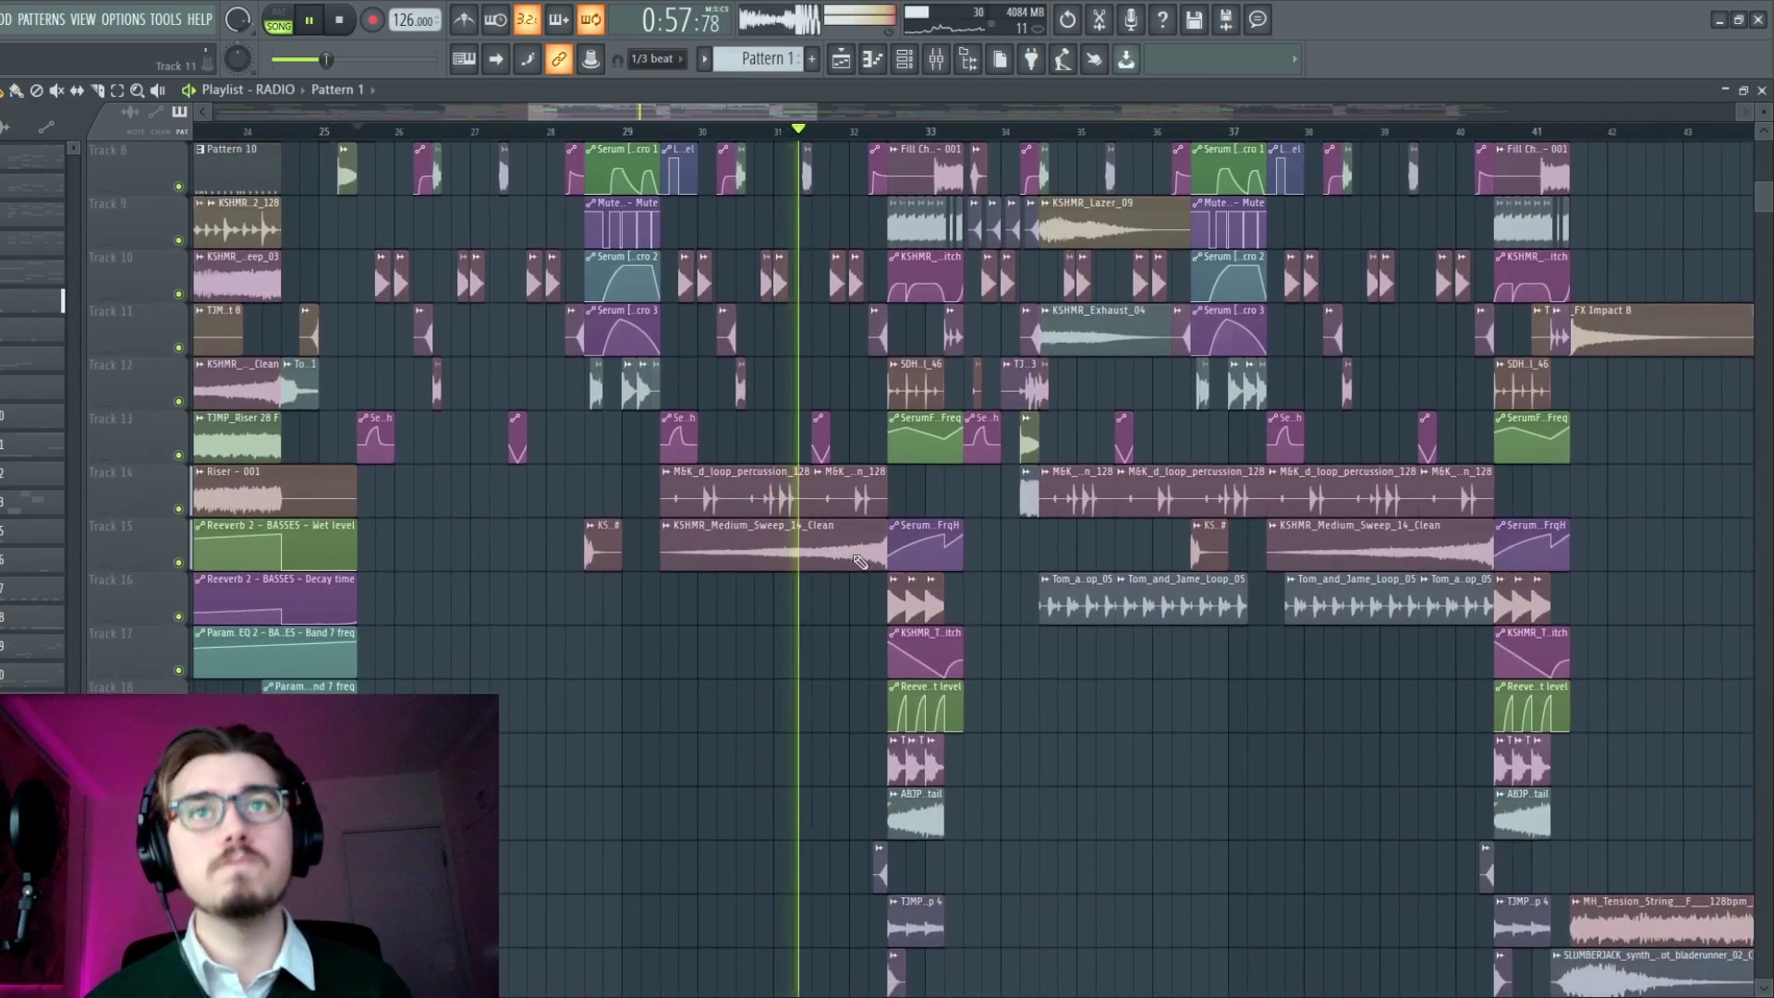
{"action": "key", "text": "space"}
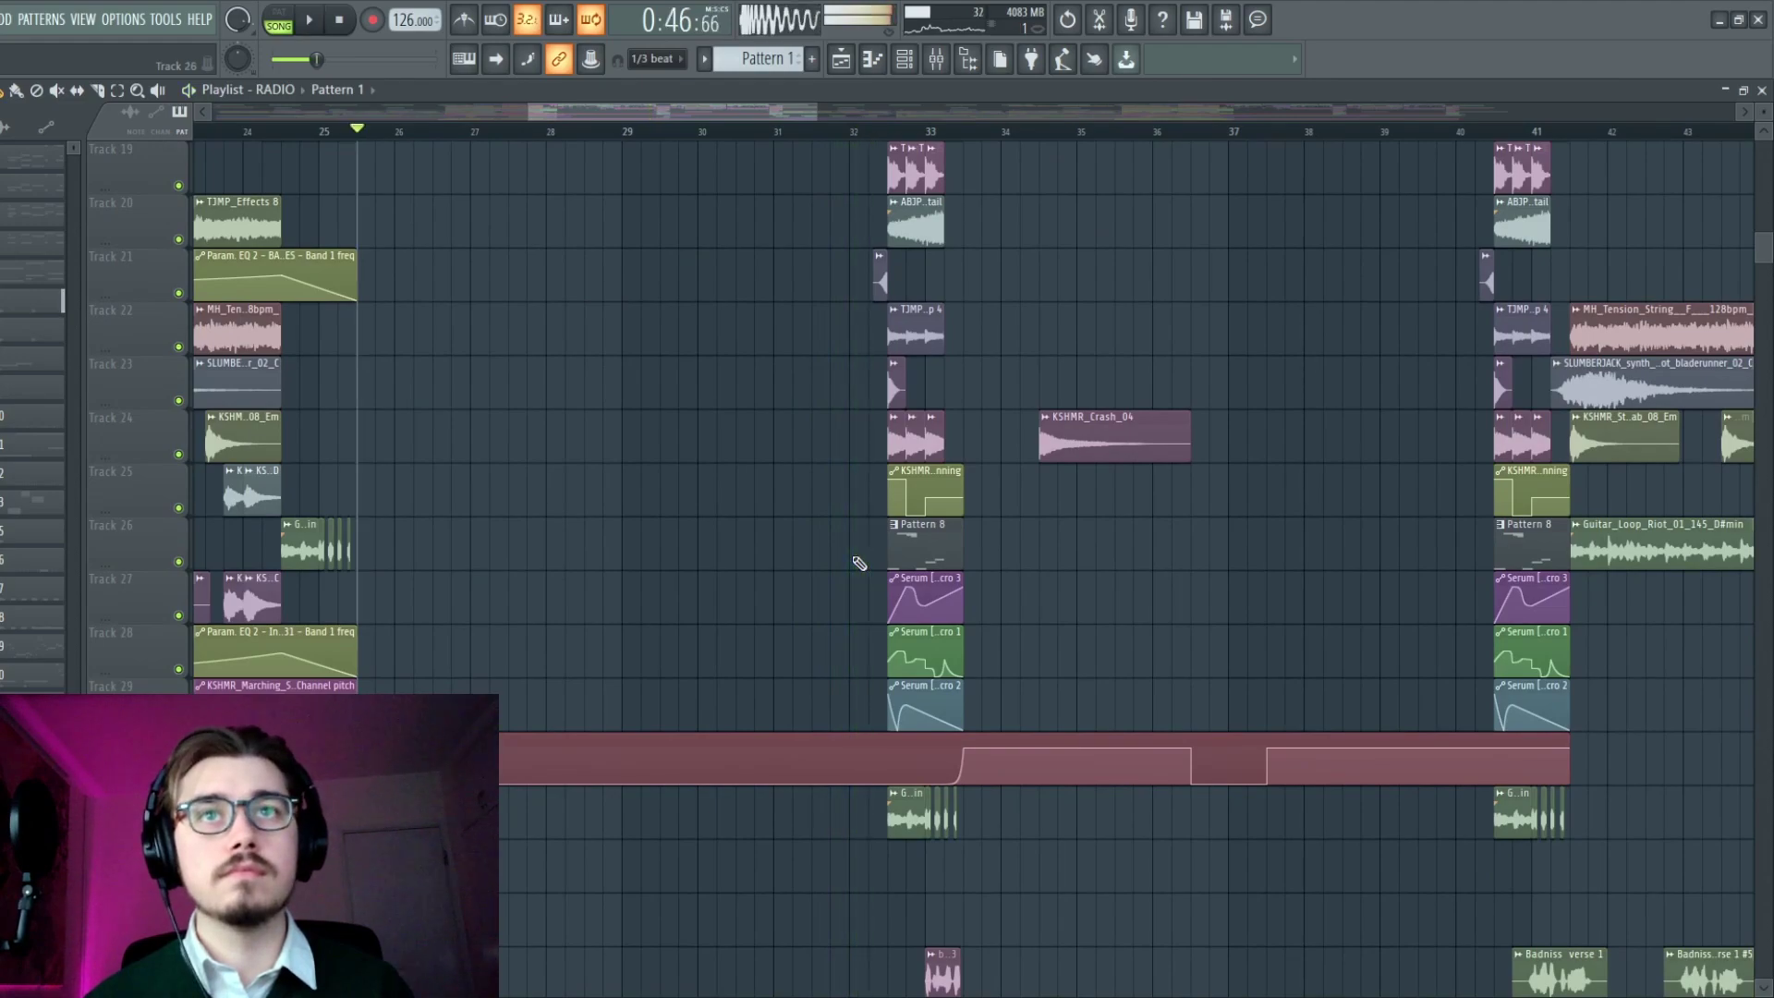
{"action": "scroll", "coordinate": [859, 562], "scroll_direction": "up", "scroll_amount": 9}
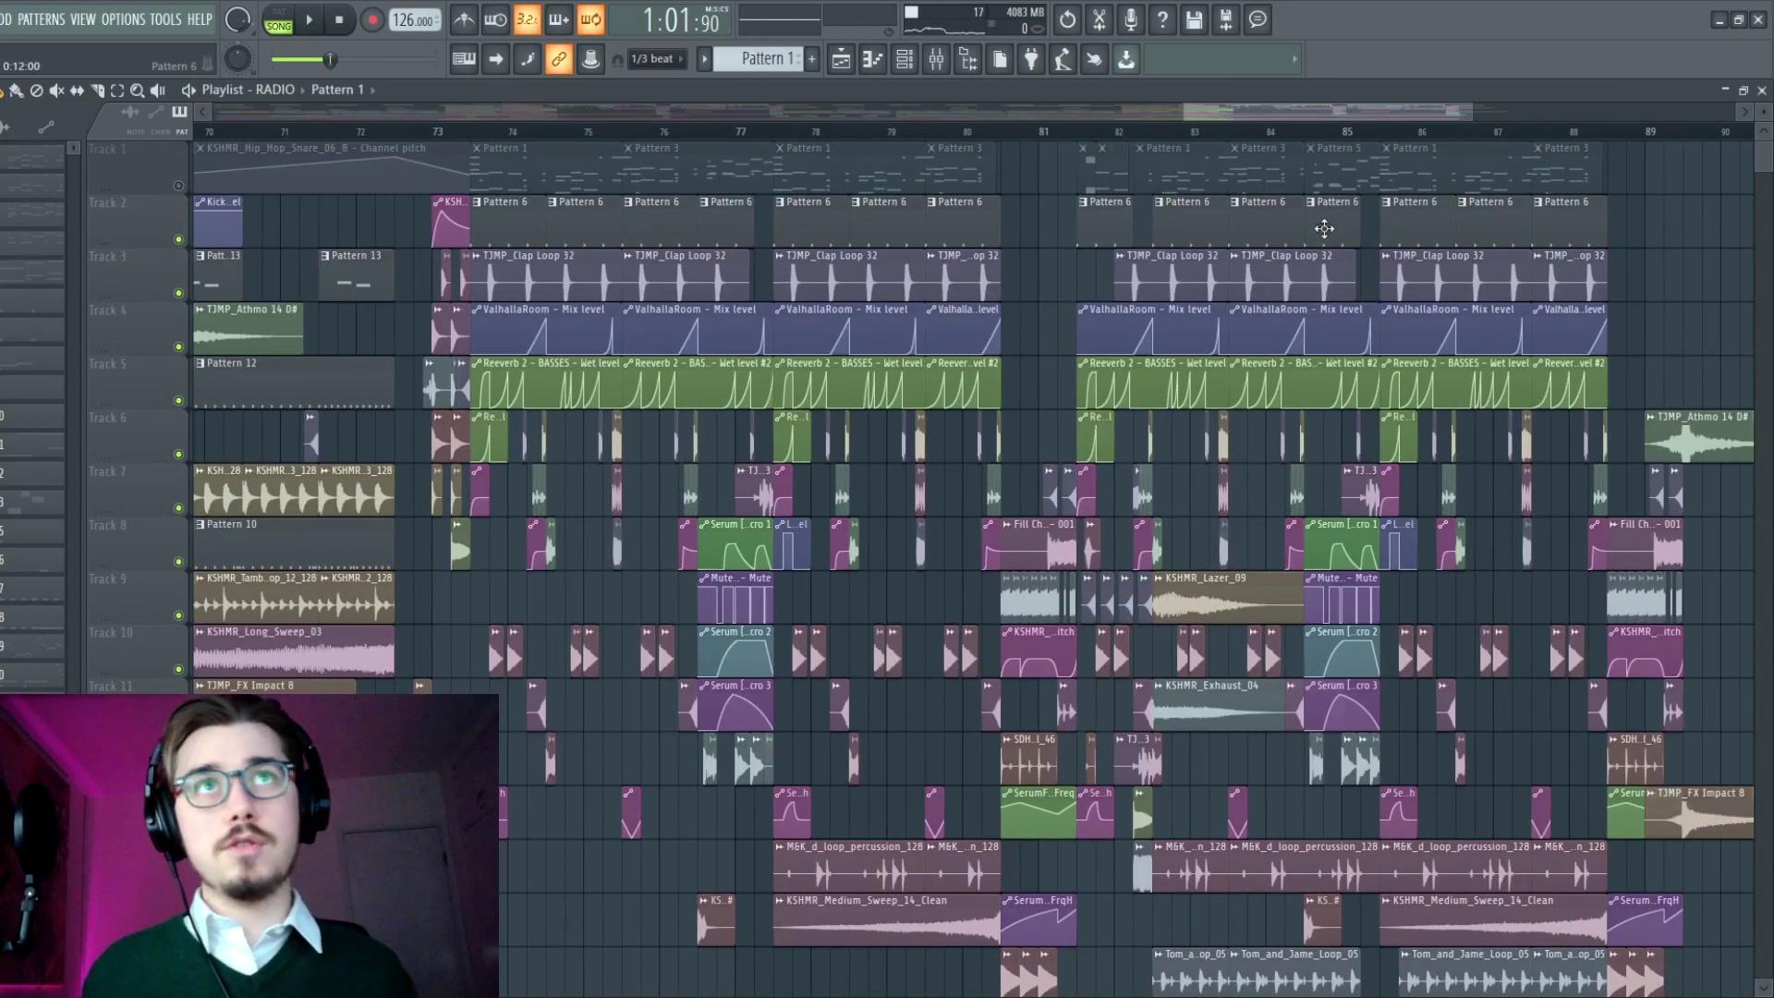
- Unmute Track 1 and play the later drop section from around bar 81
{"action": "left_click", "coordinate": [179, 185]}
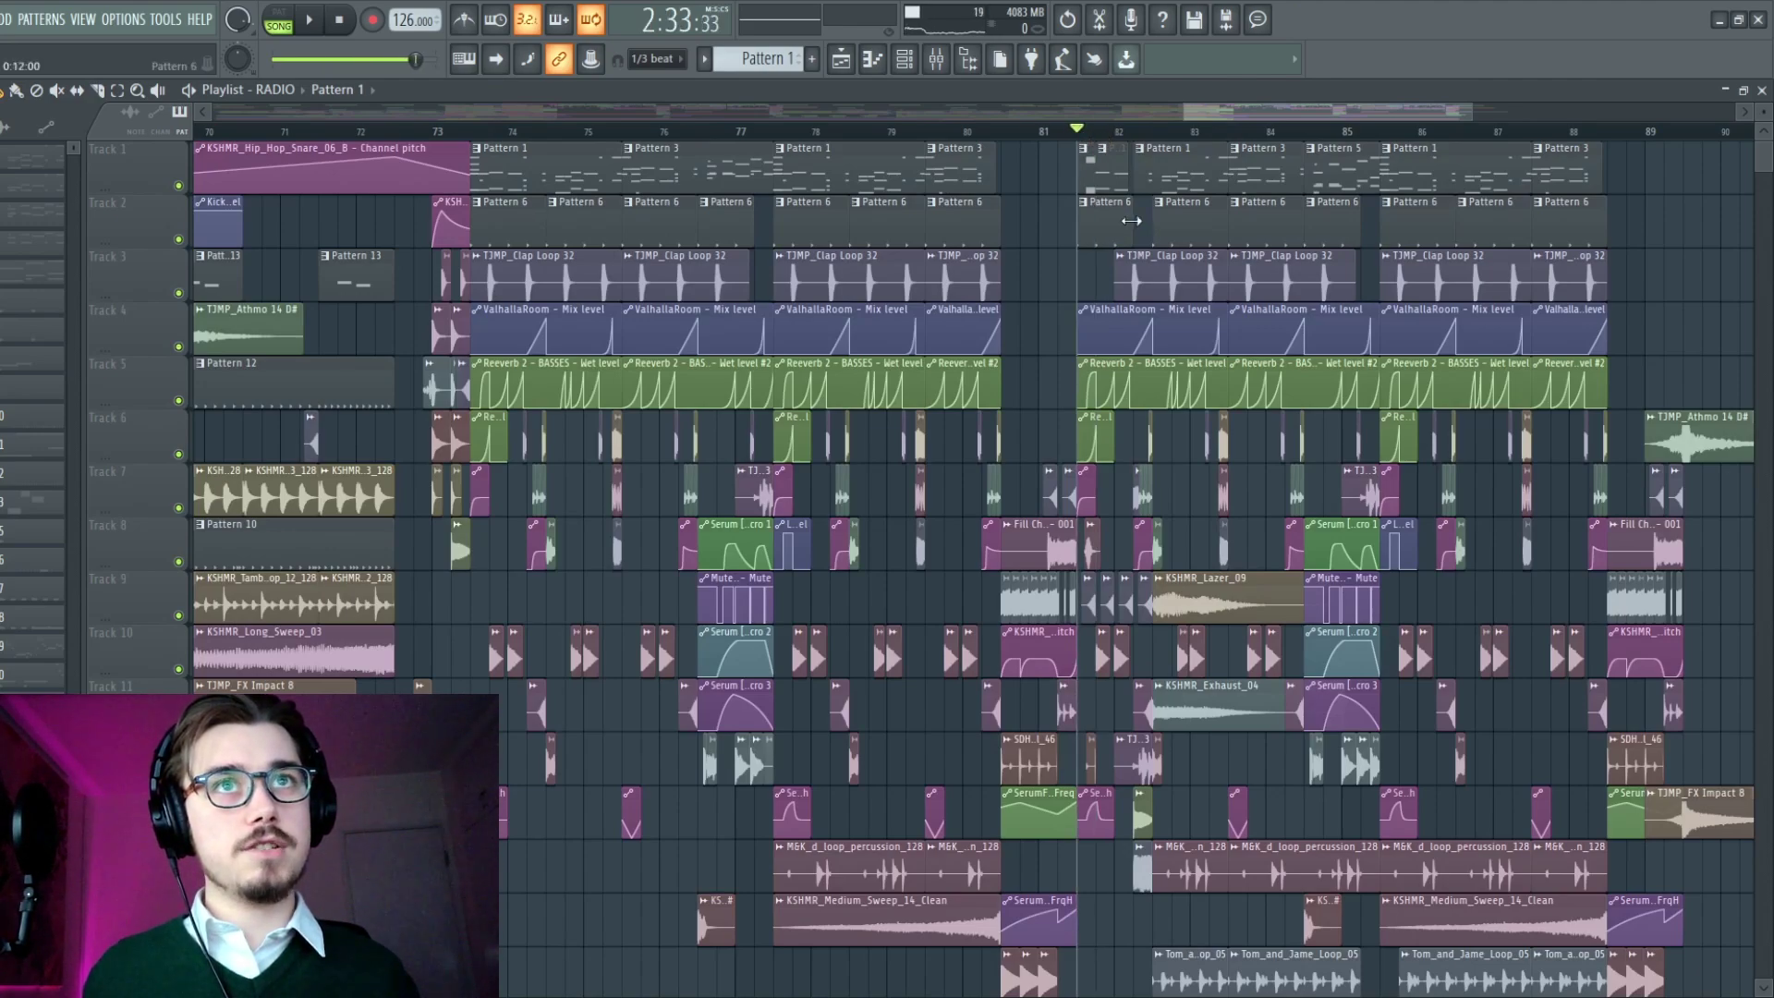
{"action": "key", "text": "space"}
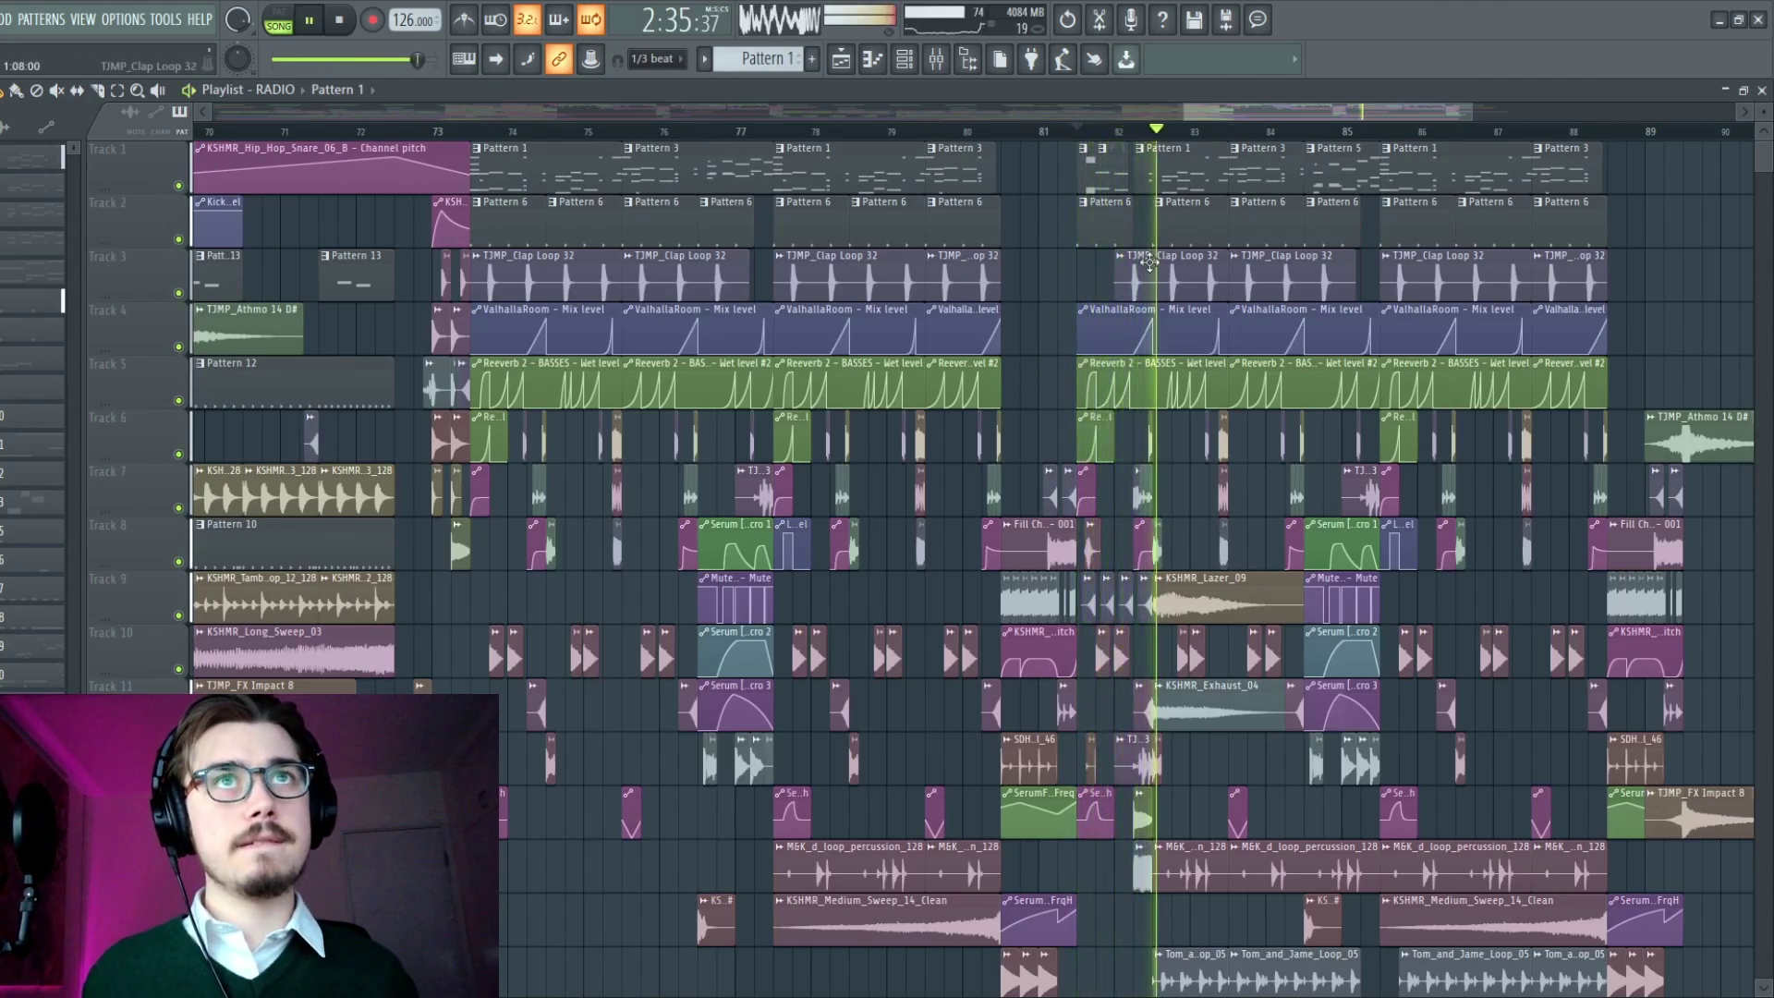
{"action": "key", "text": "space"}
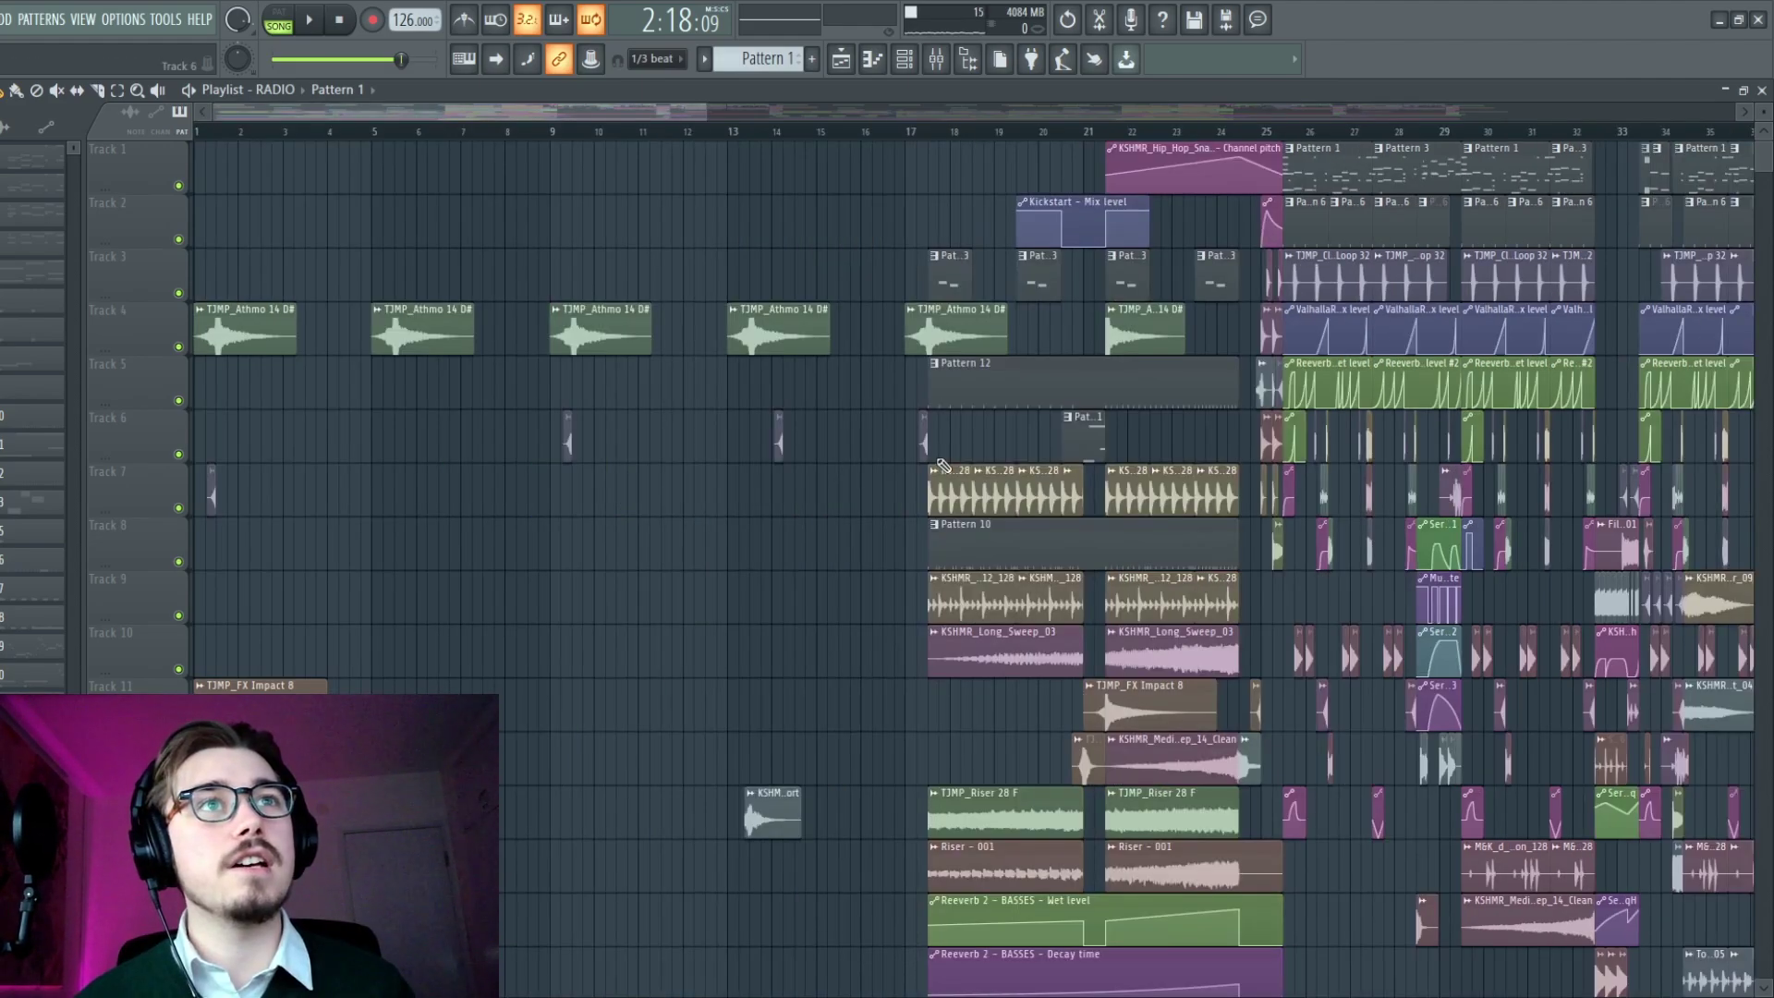
- Solo the Guitar_Loop_Riot_01_145_D#min clips on Track 26, and play the loop from the start of the intro
{"action": "scroll", "coordinate": [943, 465], "scroll_direction": "down", "scroll_amount": 15}
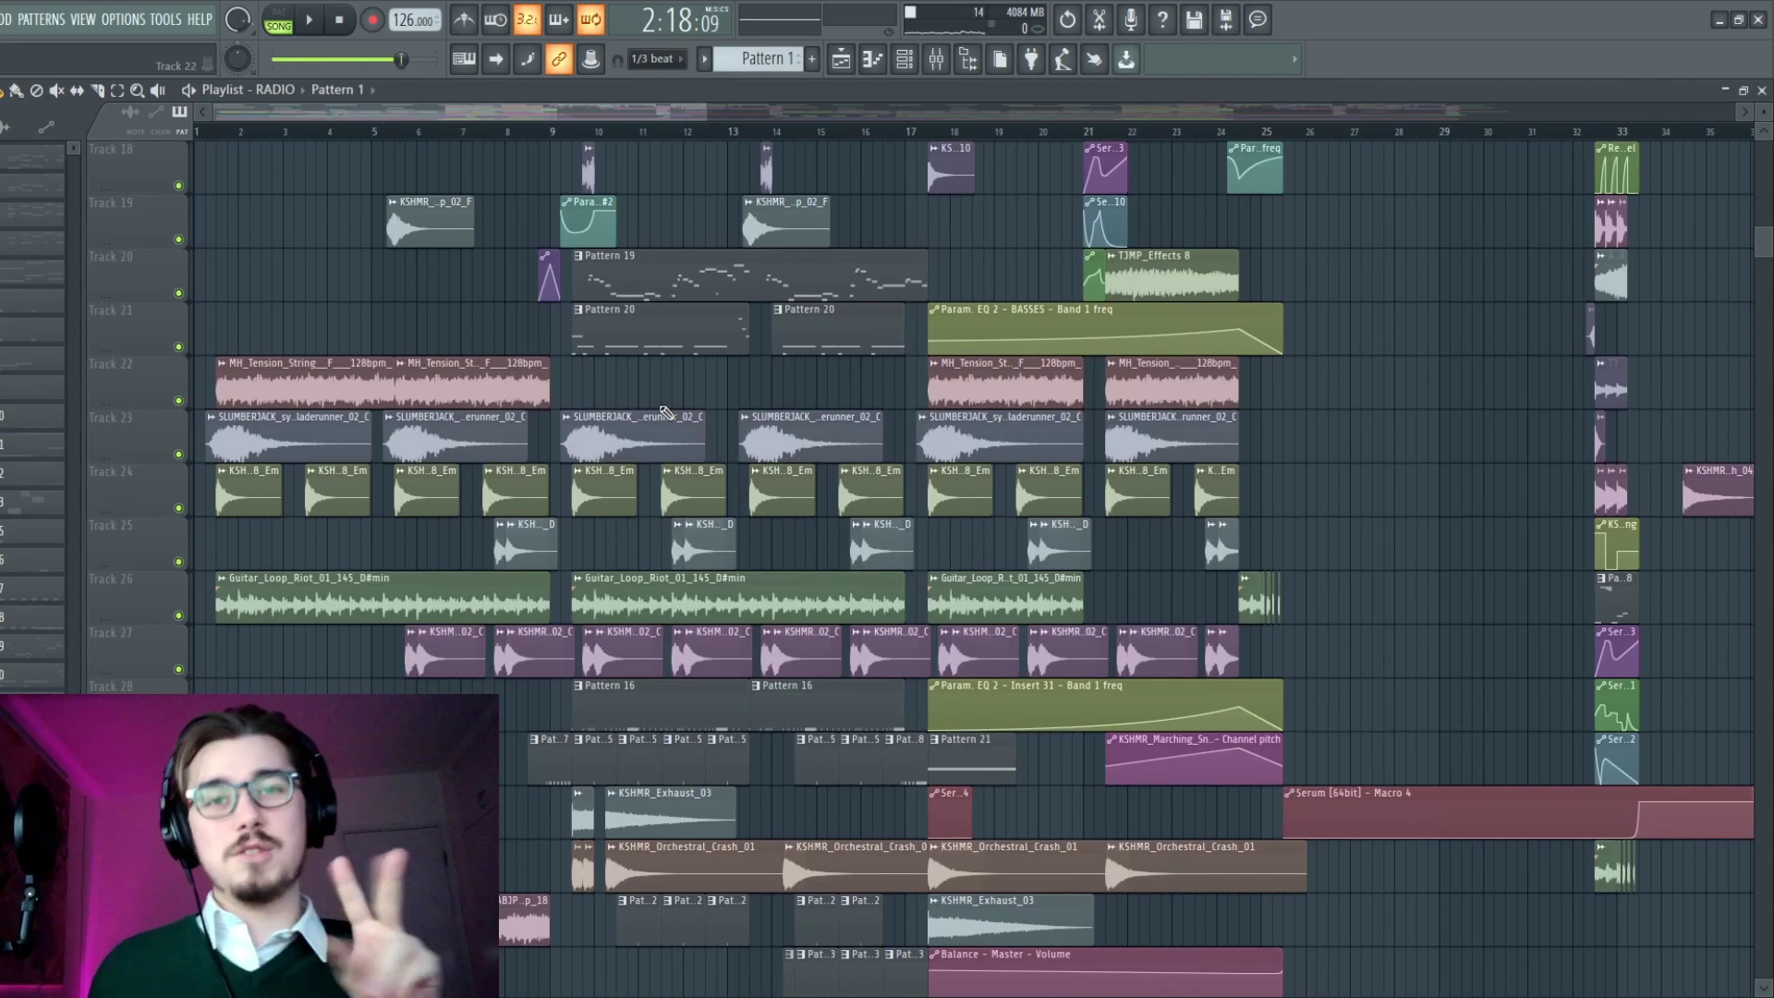
{"action": "scroll", "coordinate": [665, 412], "scroll_direction": "down", "scroll_amount": 3}
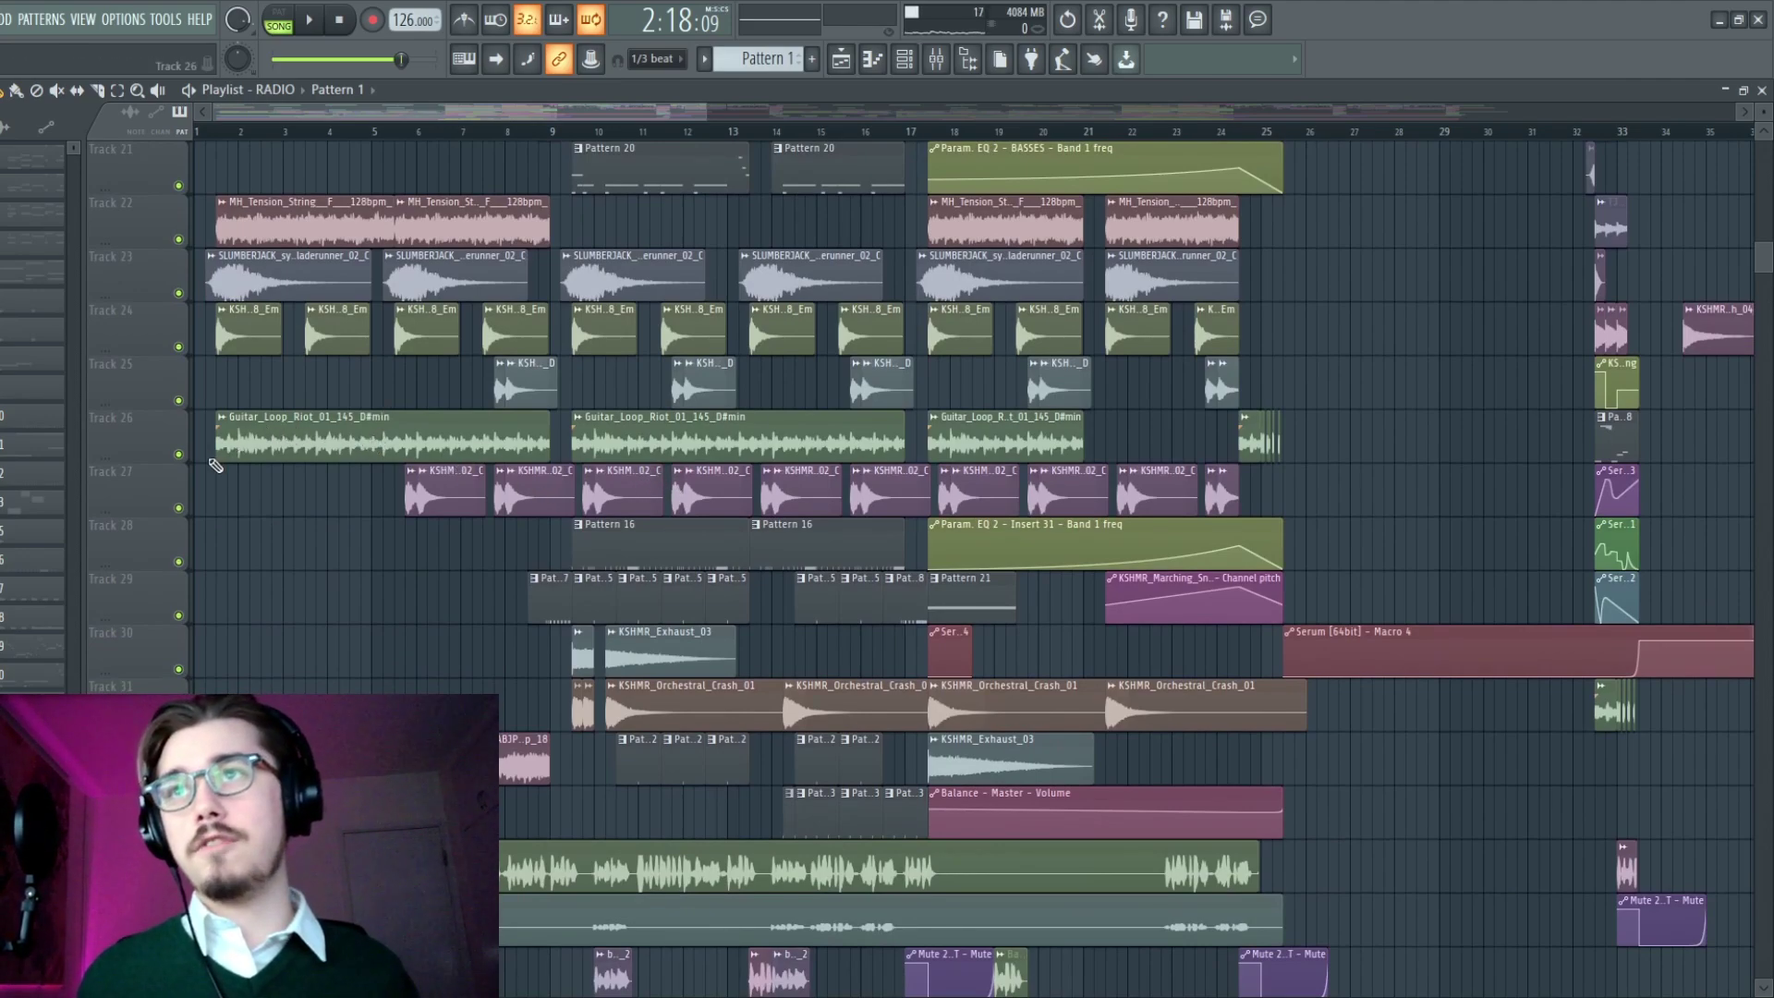
{"action": "right_click", "coordinate": [179, 455]}
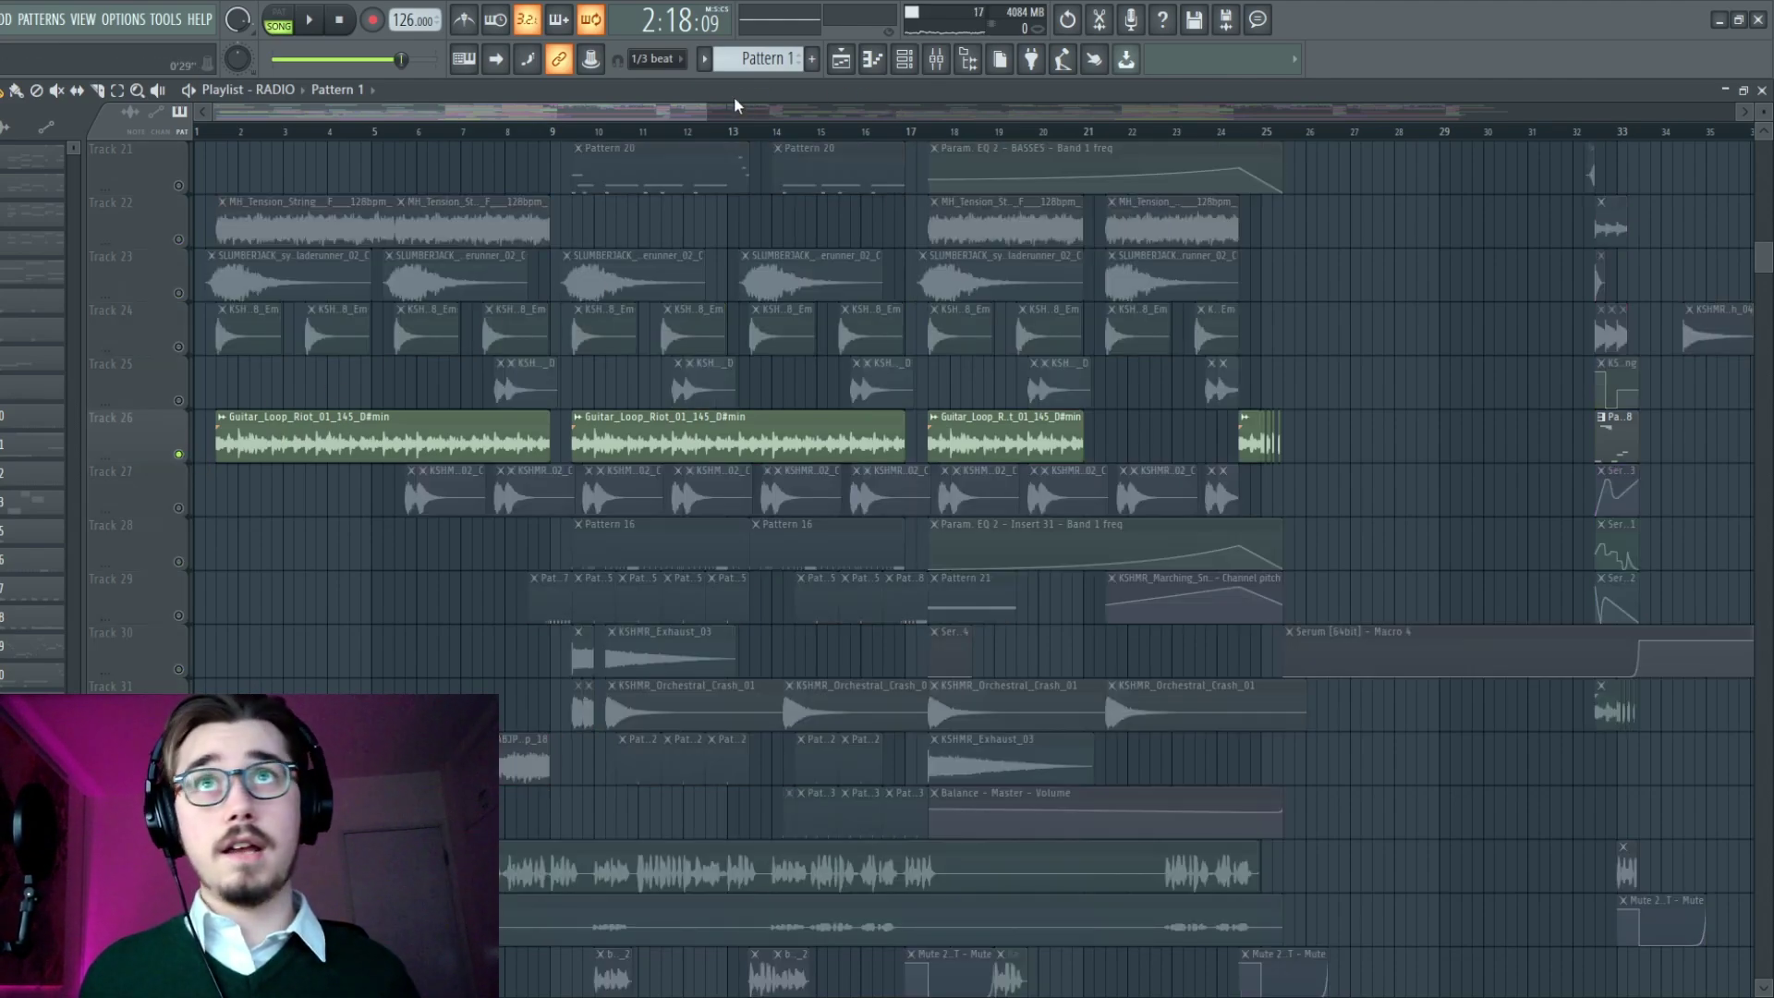
{"action": "left_click_drag", "start_coordinate": [702, 117], "coordinate": [420, 117]}
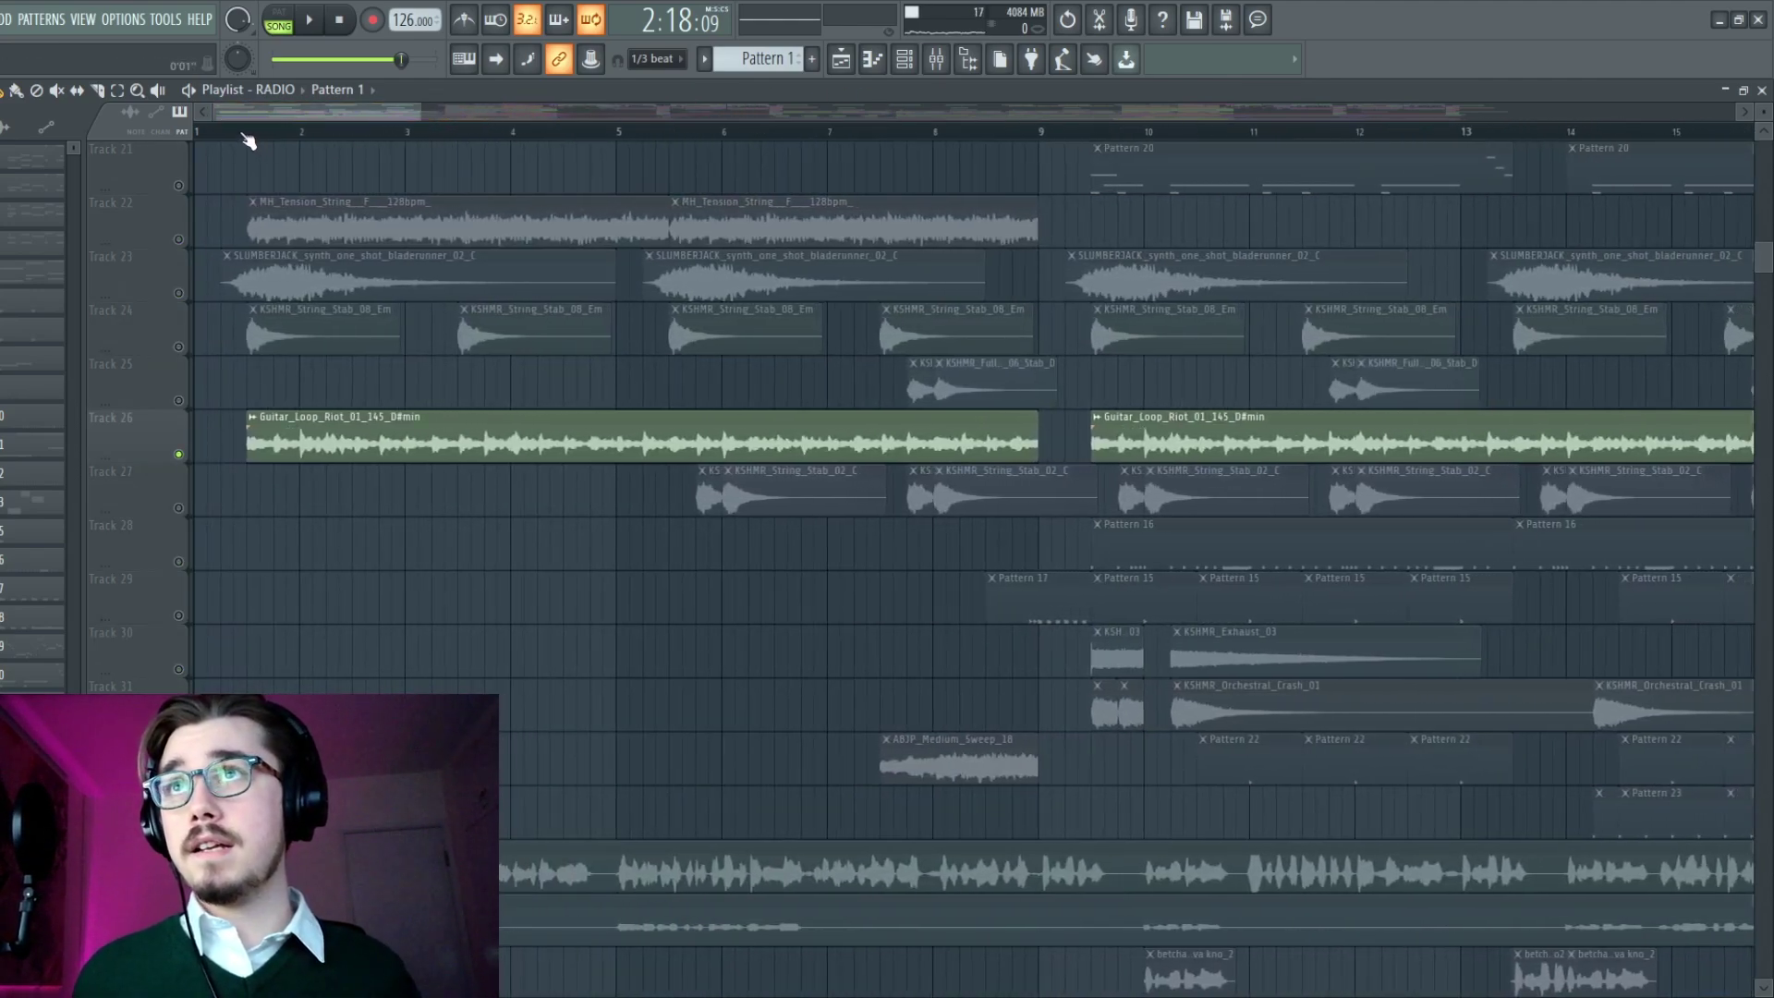
{"action": "scroll", "coordinate": [618, 552], "scroll_direction": "up", "scroll_amount": 5}
{"action": "scroll", "coordinate": [613, 562], "scroll_direction": "down", "scroll_amount": 3}
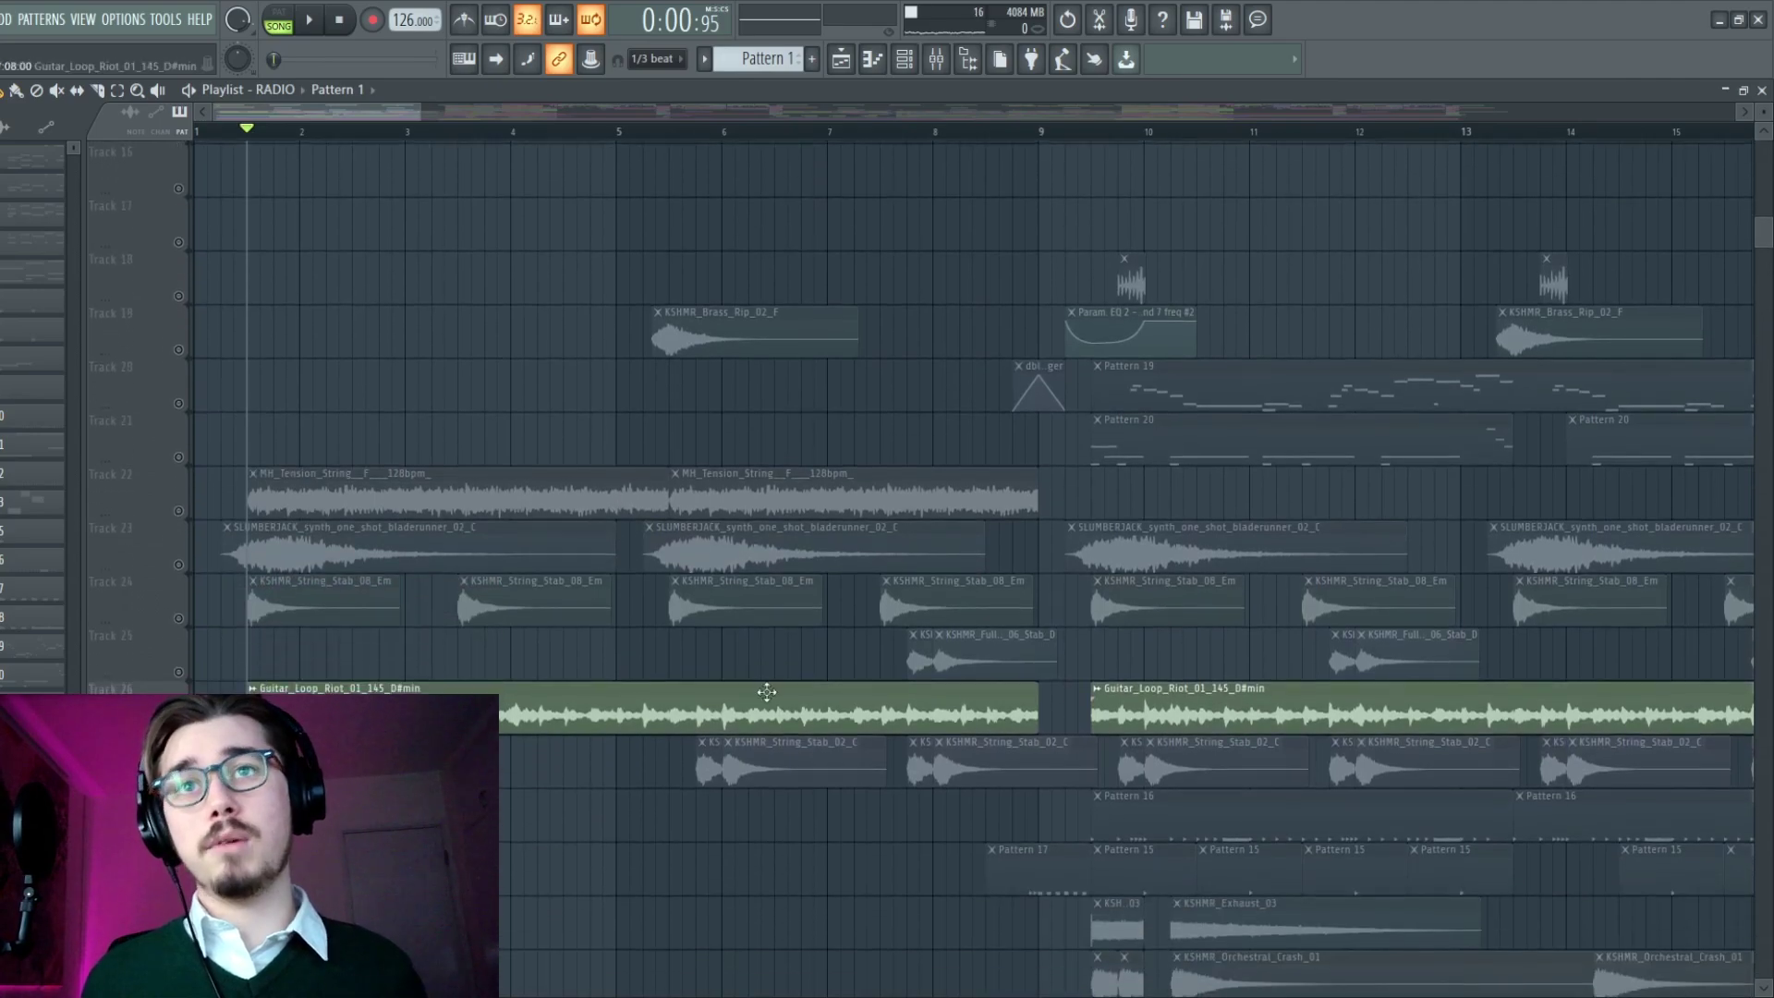
{"action": "scroll", "coordinate": [625, 688], "scroll_direction": "down", "scroll_amount": 1}
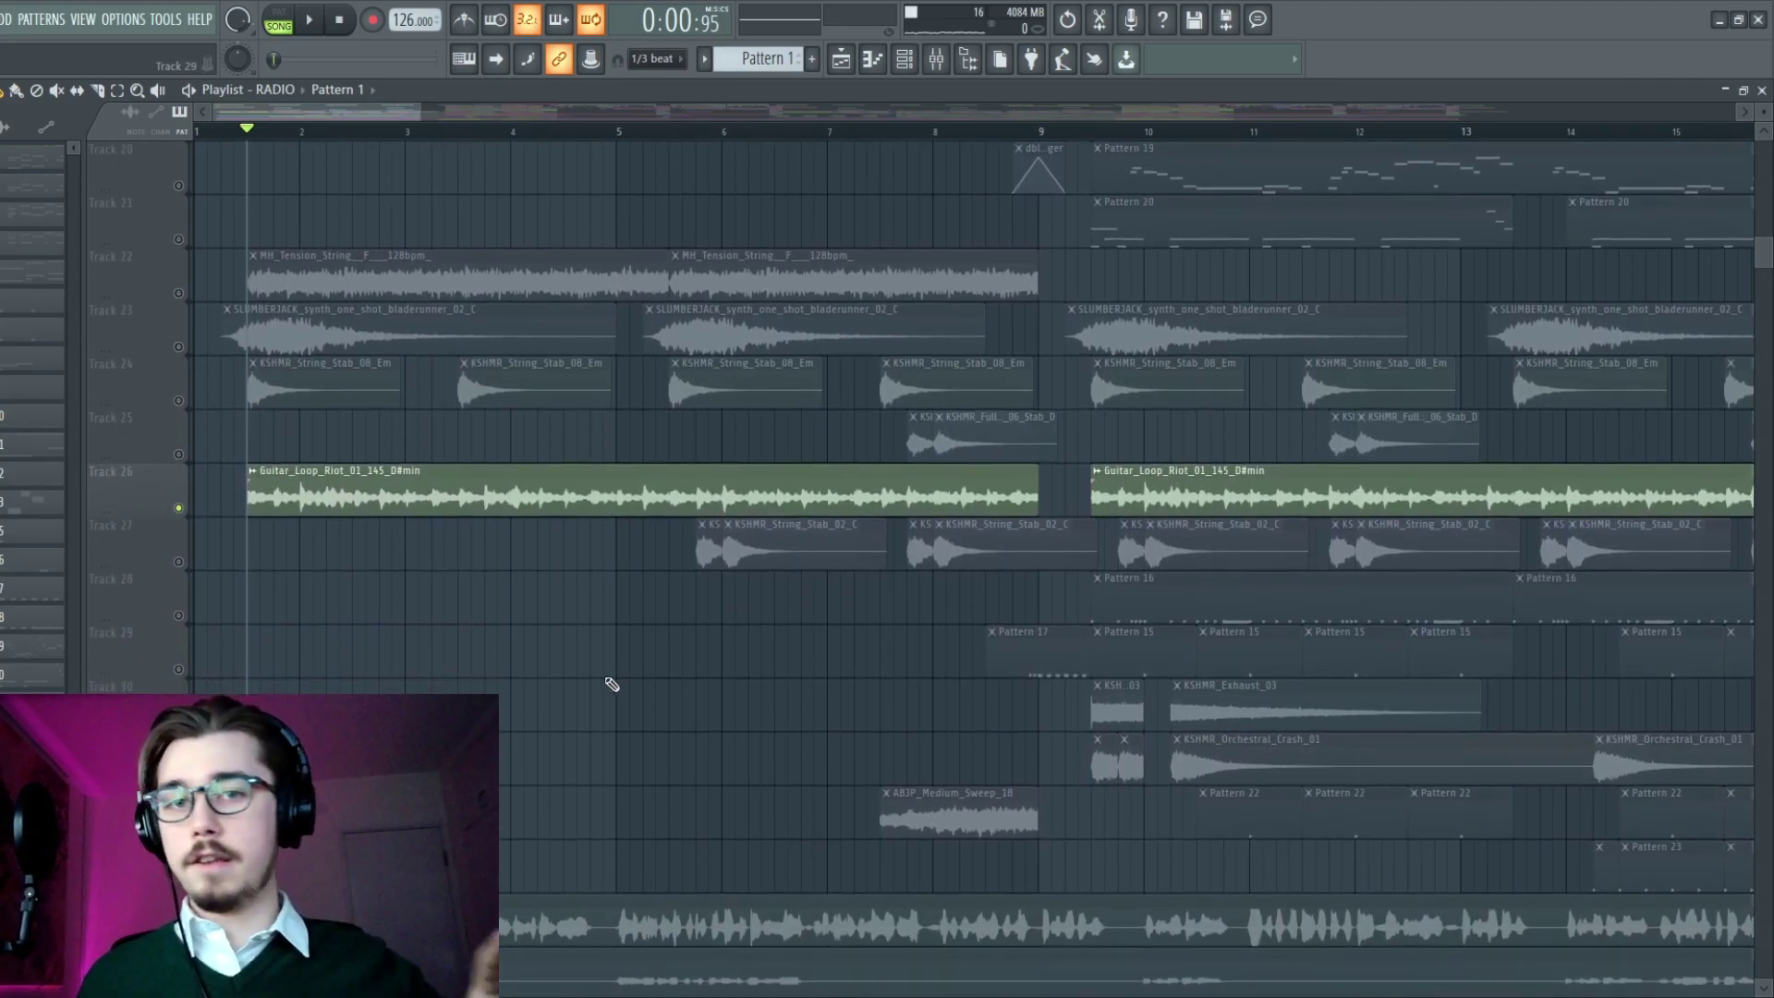
{"action": "key", "text": "space"}
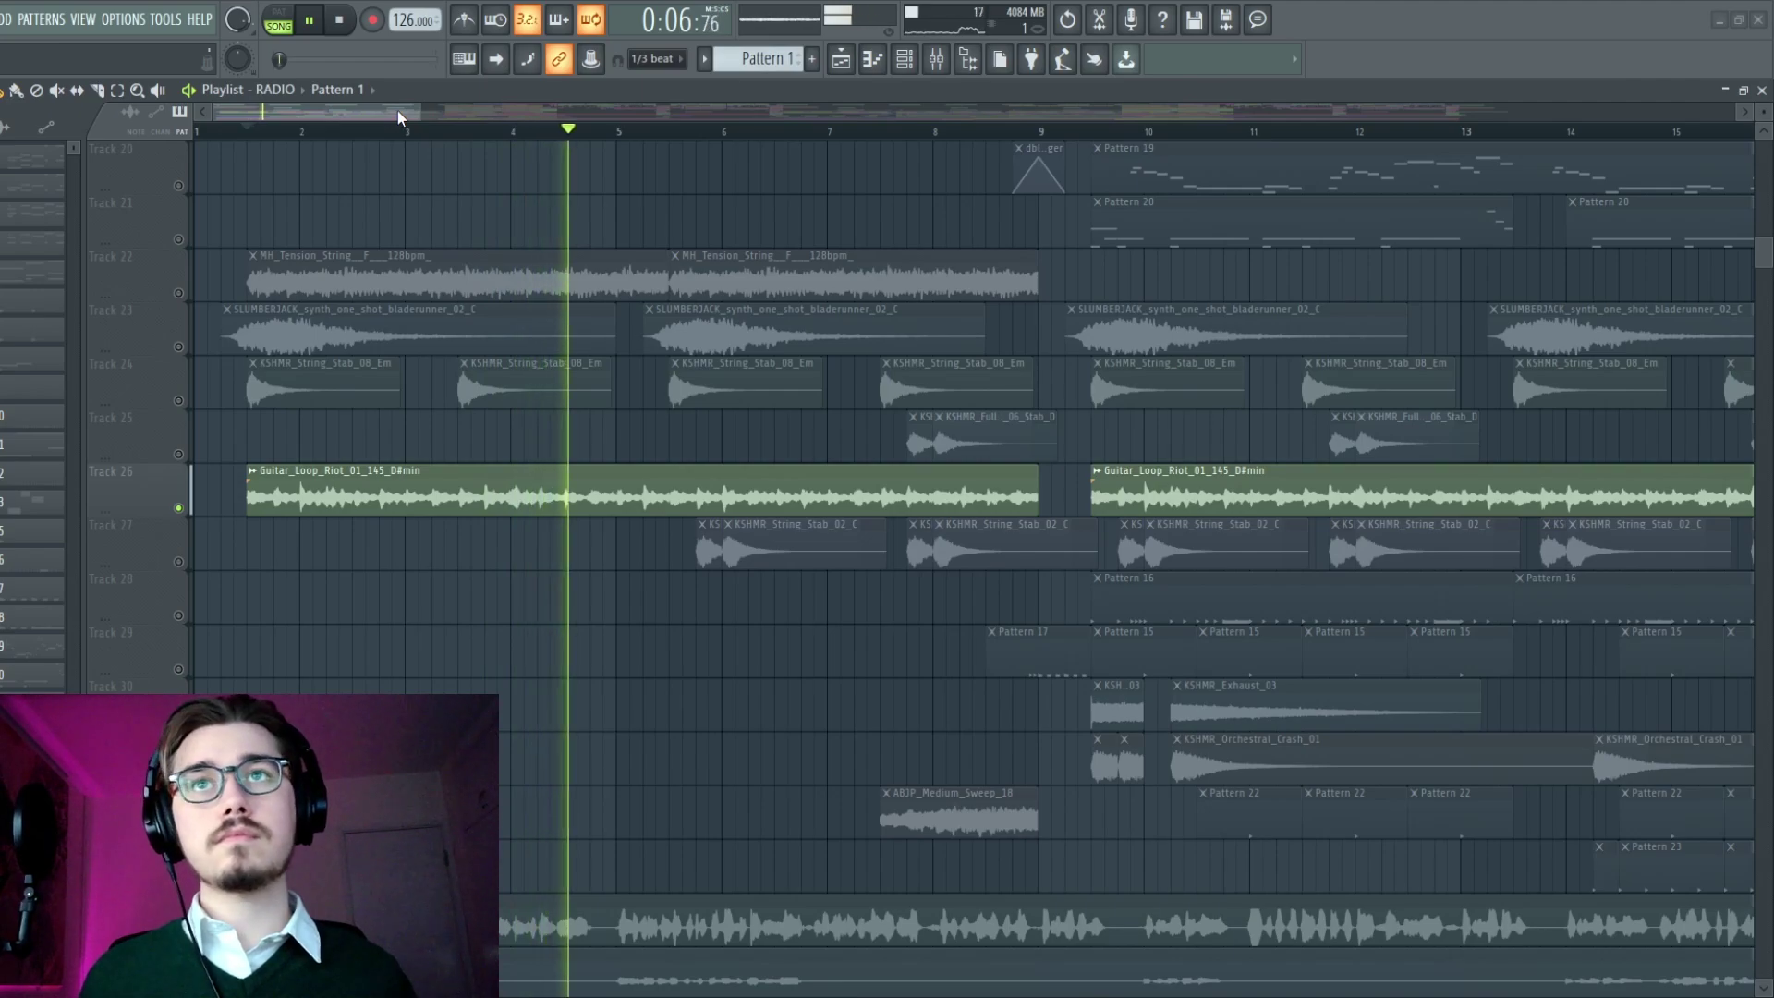
{"action": "key", "text": "space"}
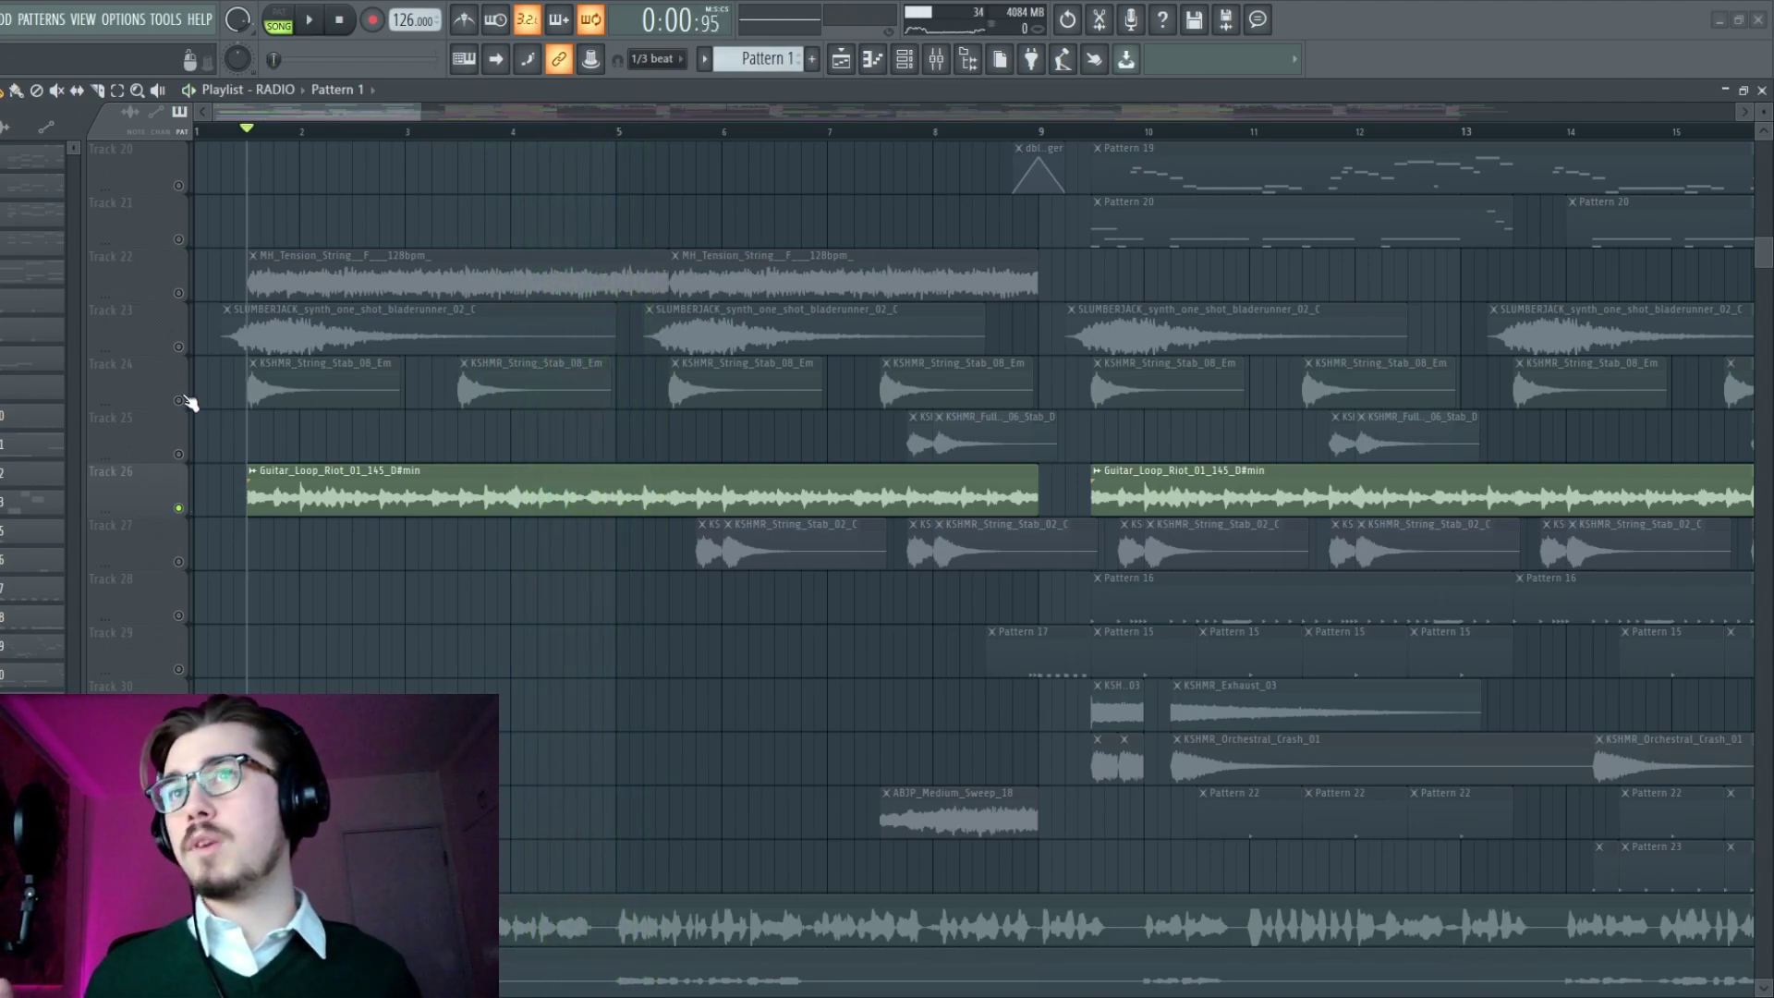
- Unmute Tracks 24, 27, 19 and 13, and play the string stabs, brass rip and orchestral hit with the guitar loop from around bar 5
{"action": "left_click", "coordinate": [181, 400]}
{"action": "left_click", "coordinate": [180, 560]}
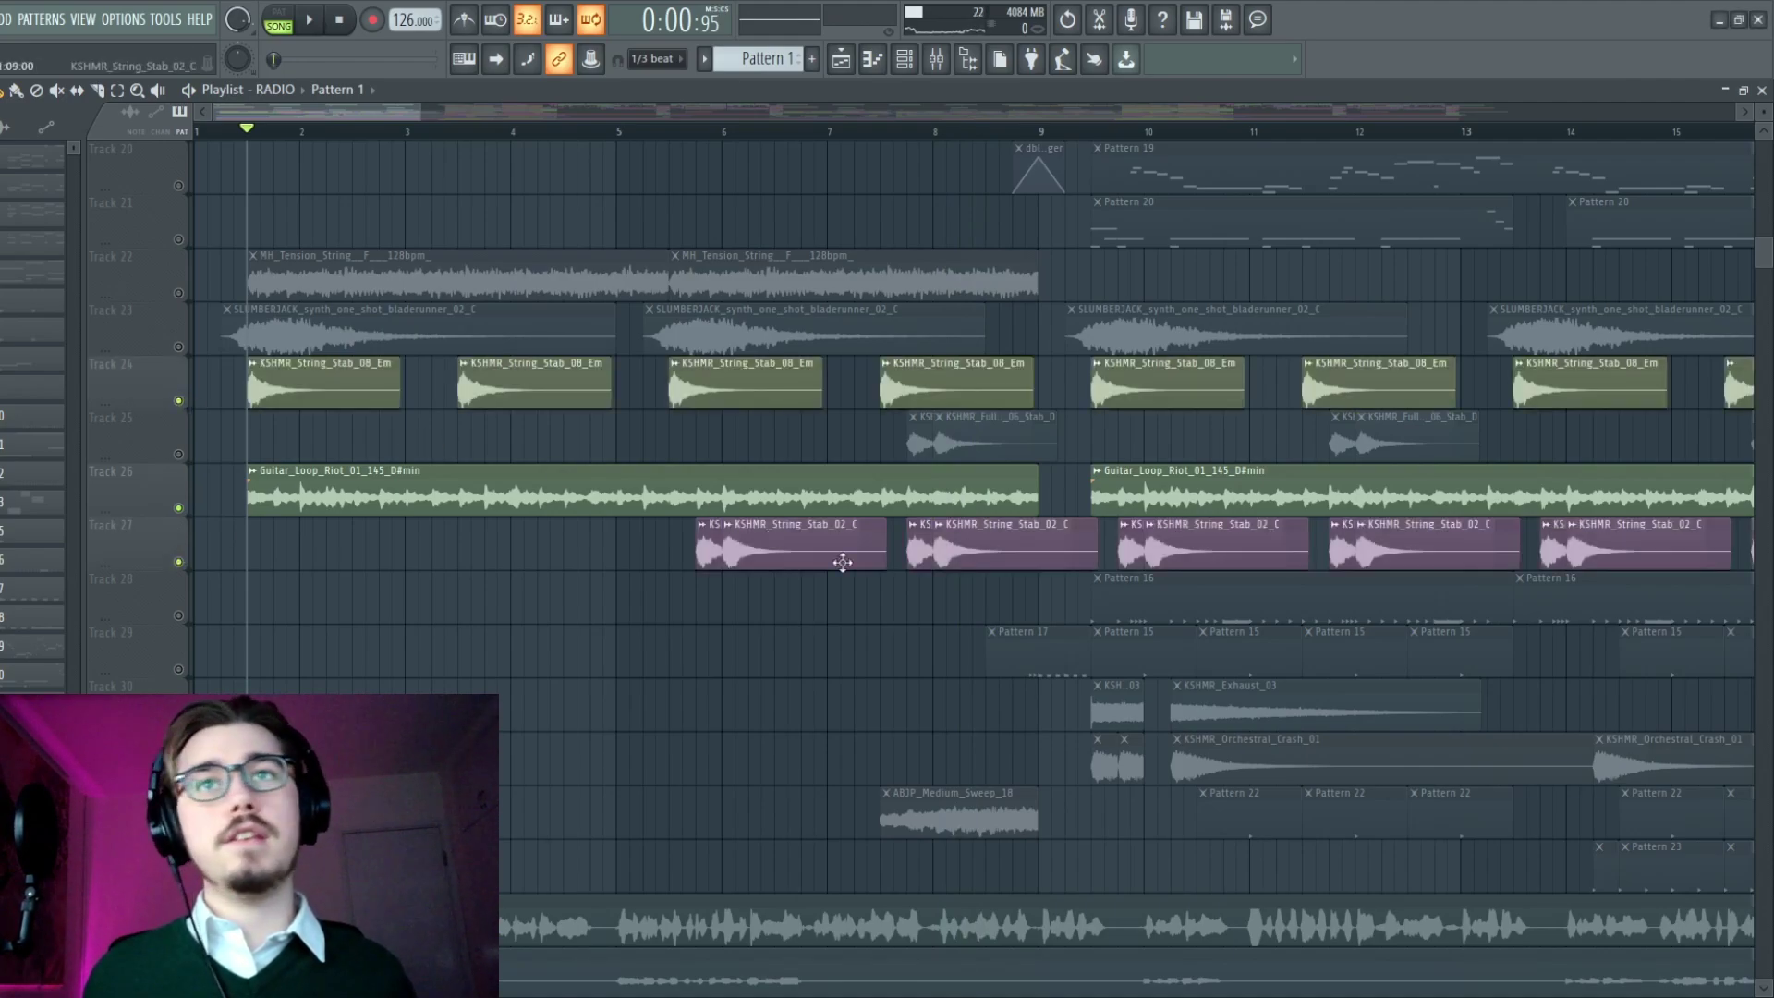
{"action": "scroll", "coordinate": [230, 461], "scroll_direction": "up", "scroll_amount": 6}
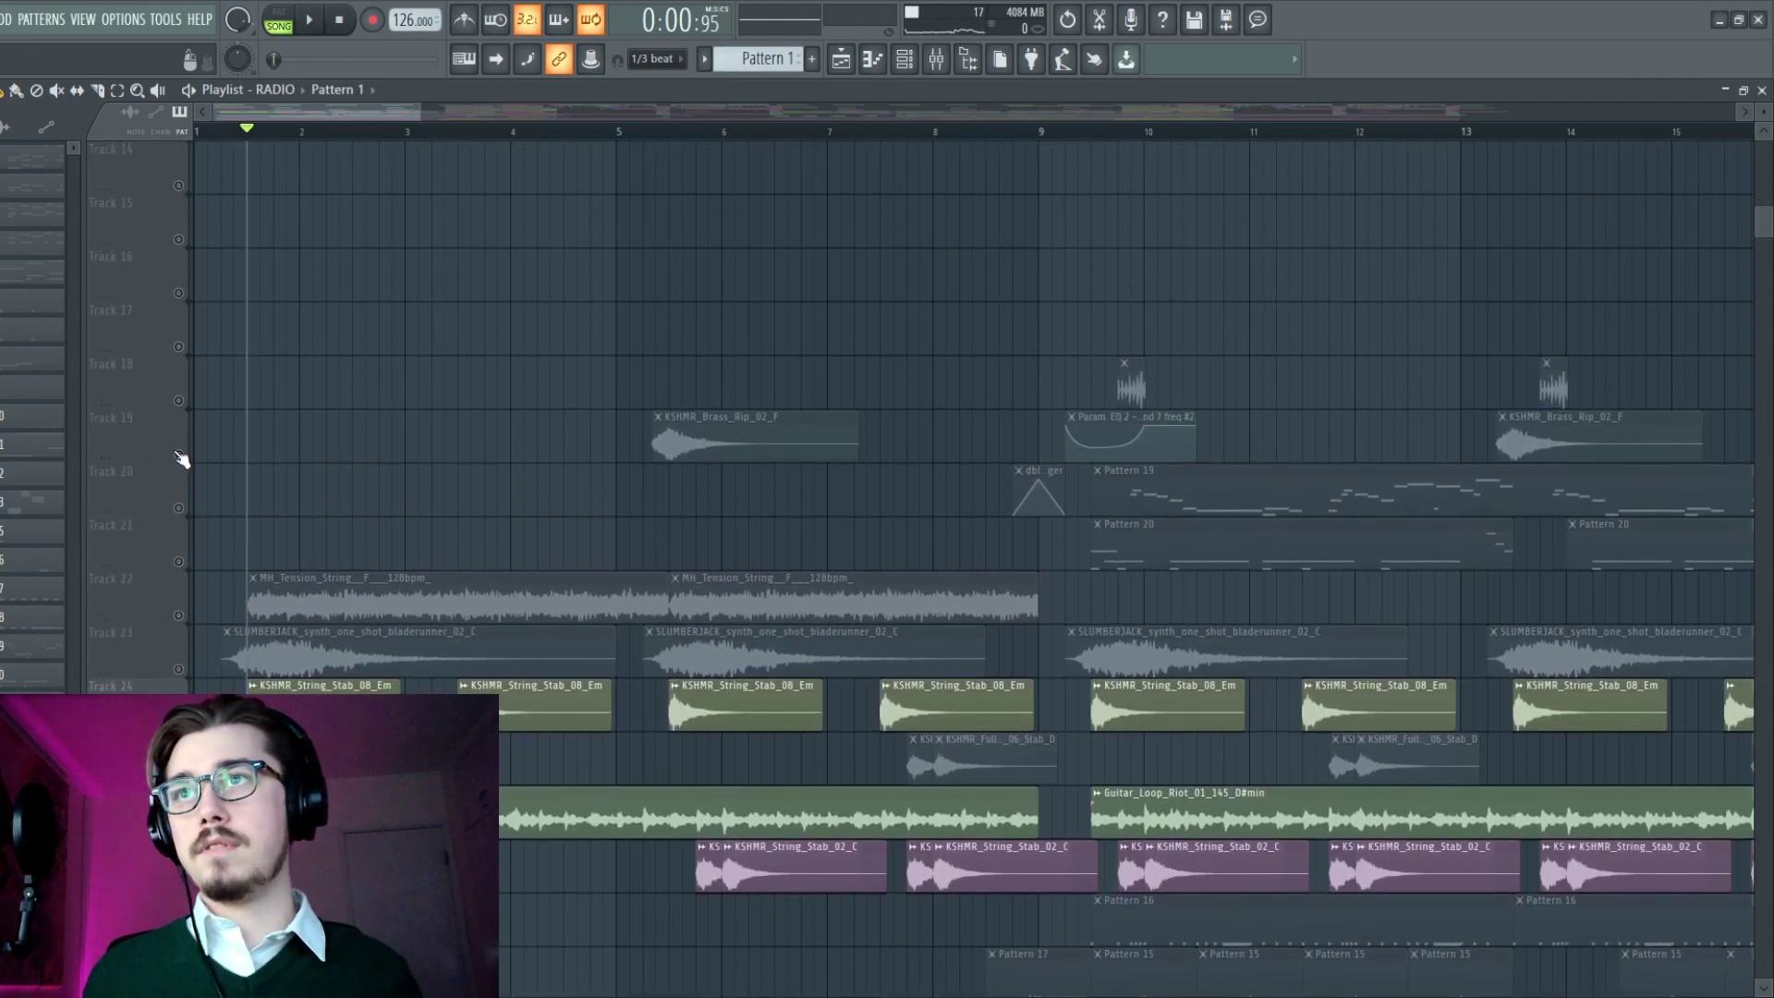
{"action": "left_click", "coordinate": [180, 455]}
{"action": "scroll", "coordinate": [840, 595], "scroll_direction": "up", "scroll_amount": 5}
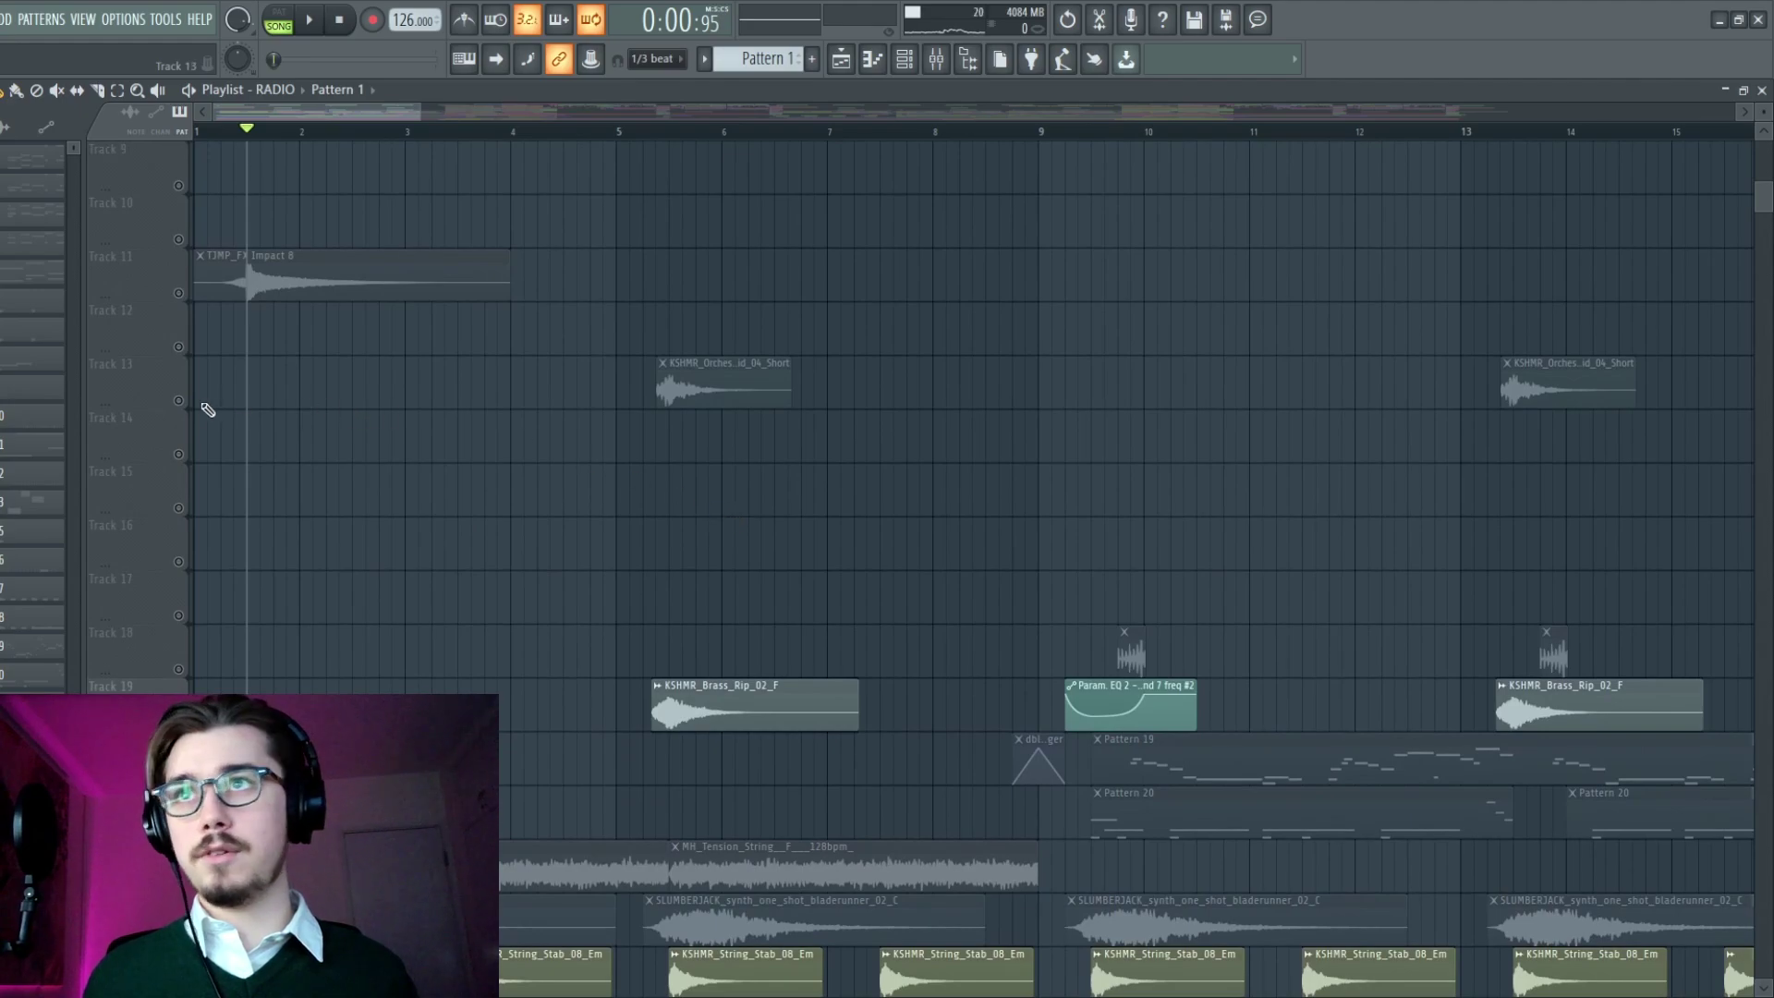
{"action": "left_click", "coordinate": [180, 401]}
{"action": "scroll", "coordinate": [645, 385], "scroll_direction": "up", "scroll_amount": 8}
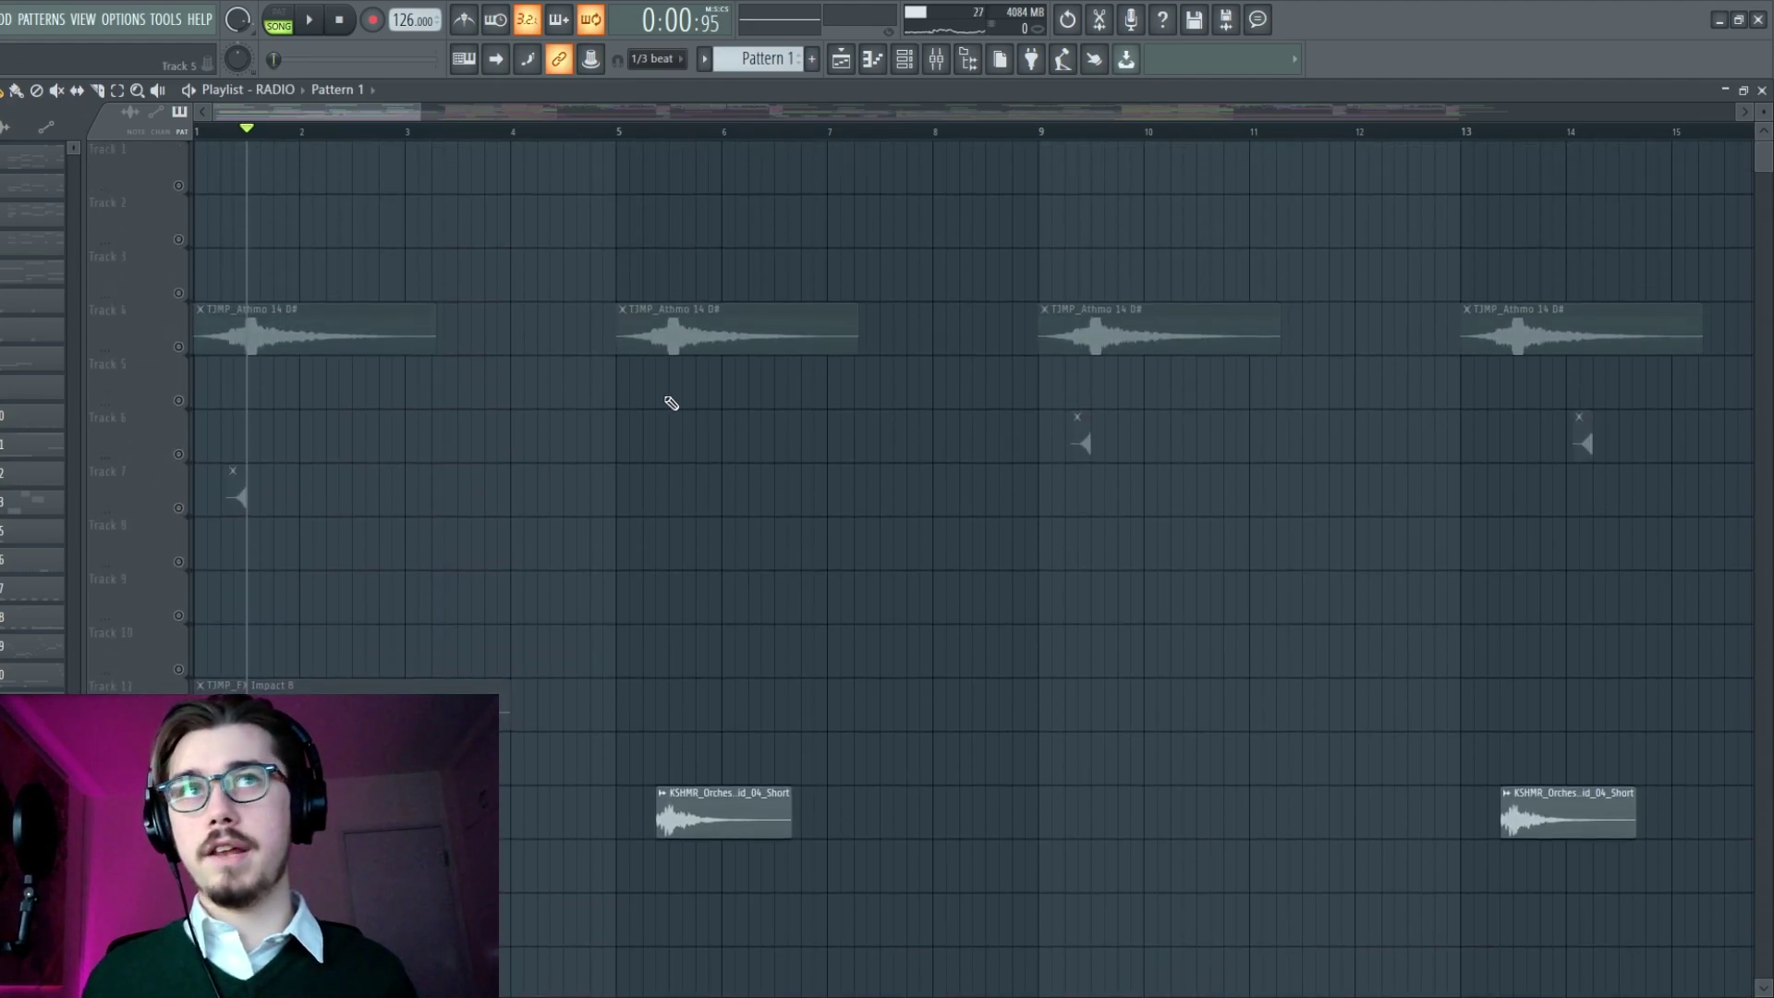
{"action": "scroll", "coordinate": [671, 404], "scroll_direction": "down", "scroll_amount": 15}
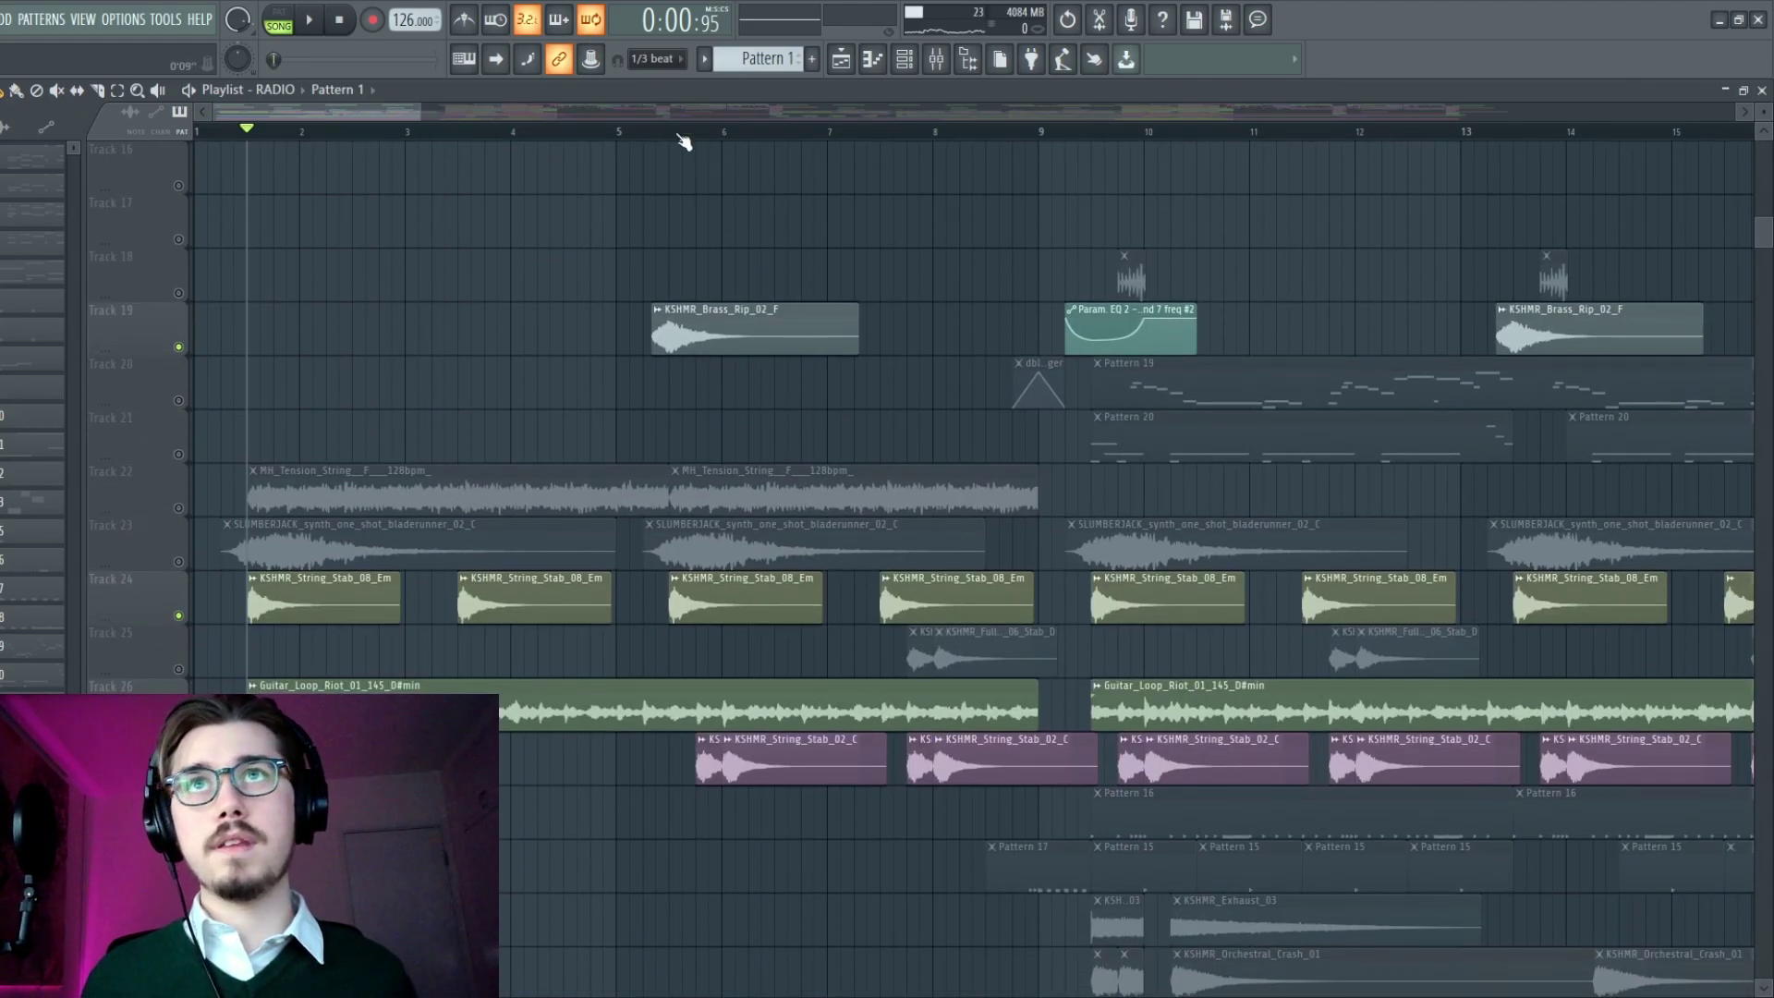
{"action": "key", "text": "space"}
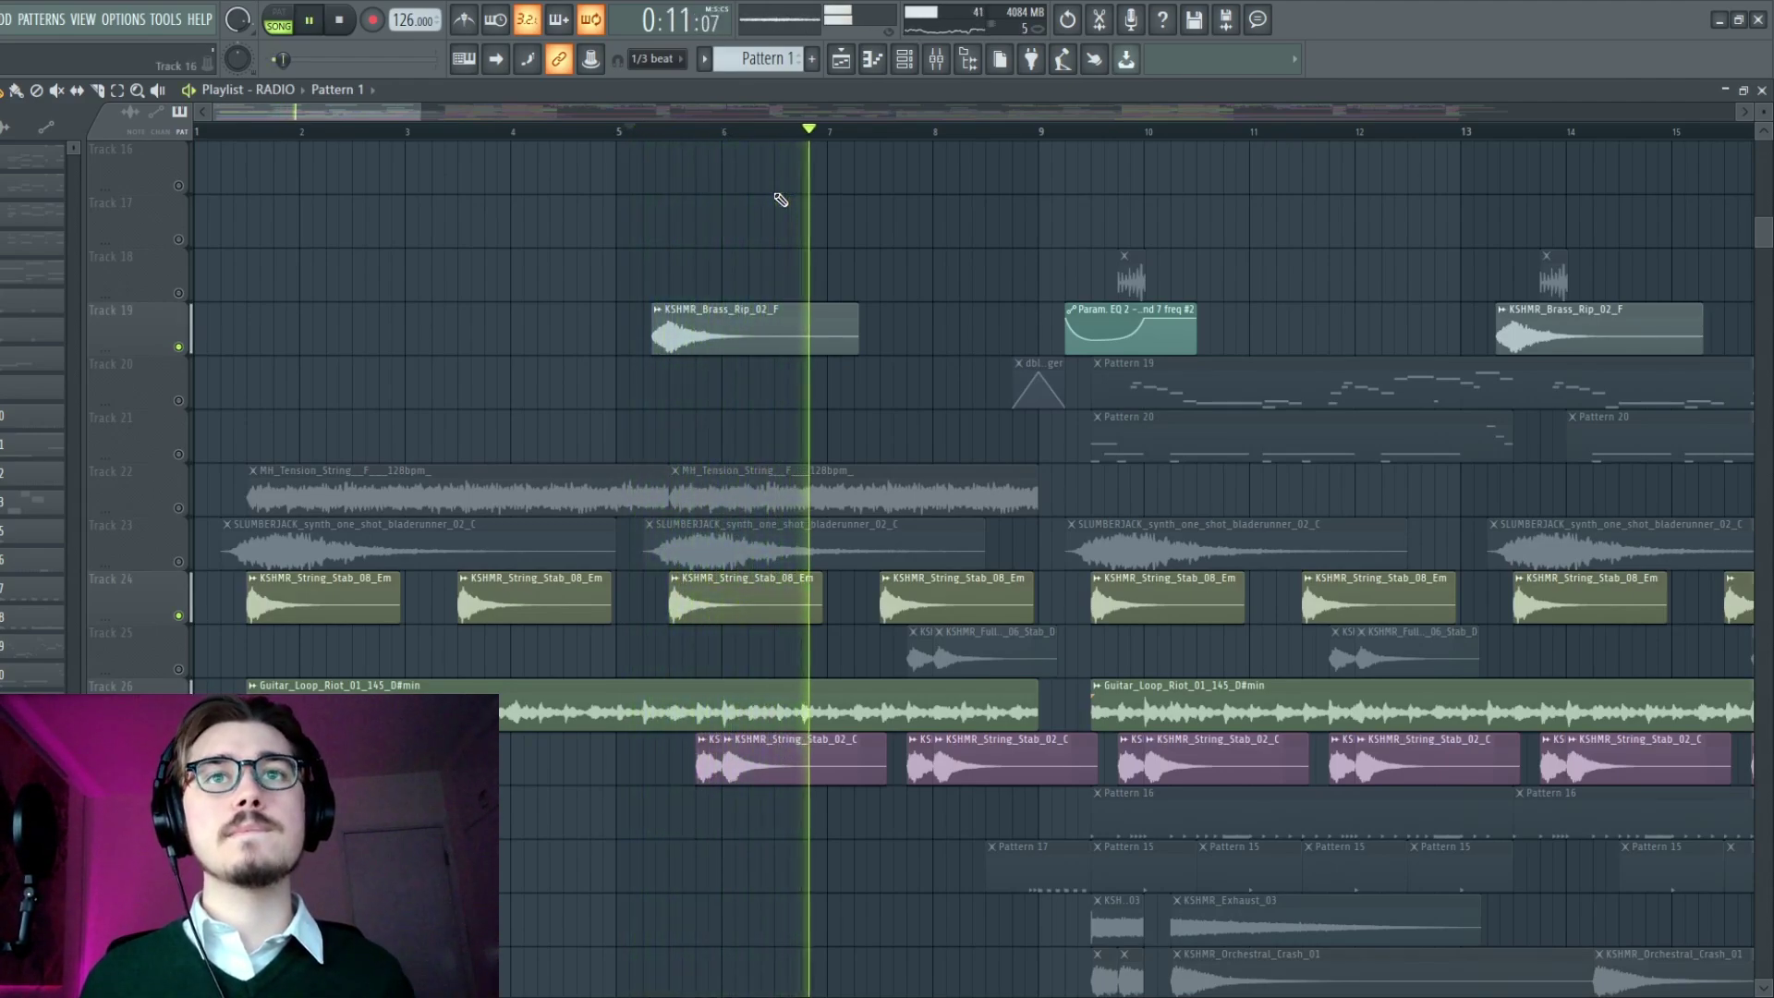
- Unmute all playlist tracks, and examine the drum patterns, orchestral crashes and vocal clips from around bar 9
{"action": "left_click", "coordinate": [178, 669]}
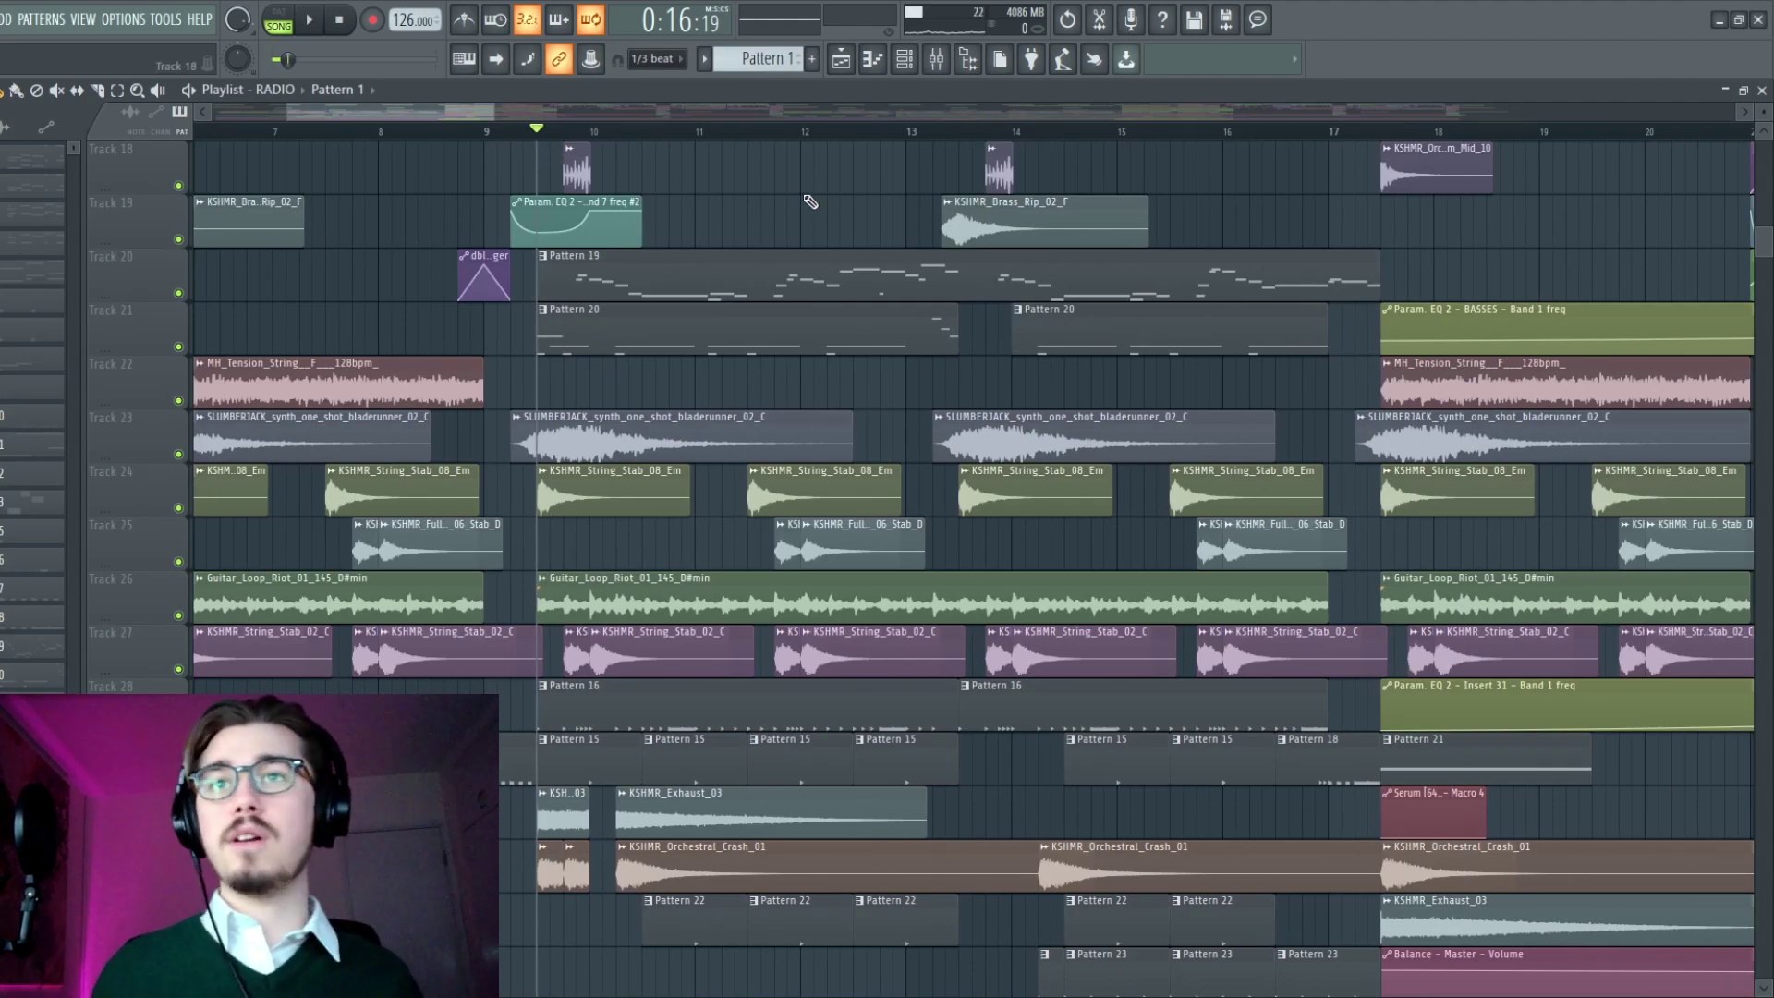
{"action": "scroll", "coordinate": [811, 201], "scroll_direction": "down", "scroll_amount": 2}
{"action": "scroll", "coordinate": [896, 510], "scroll_direction": "down", "scroll_amount": 6}
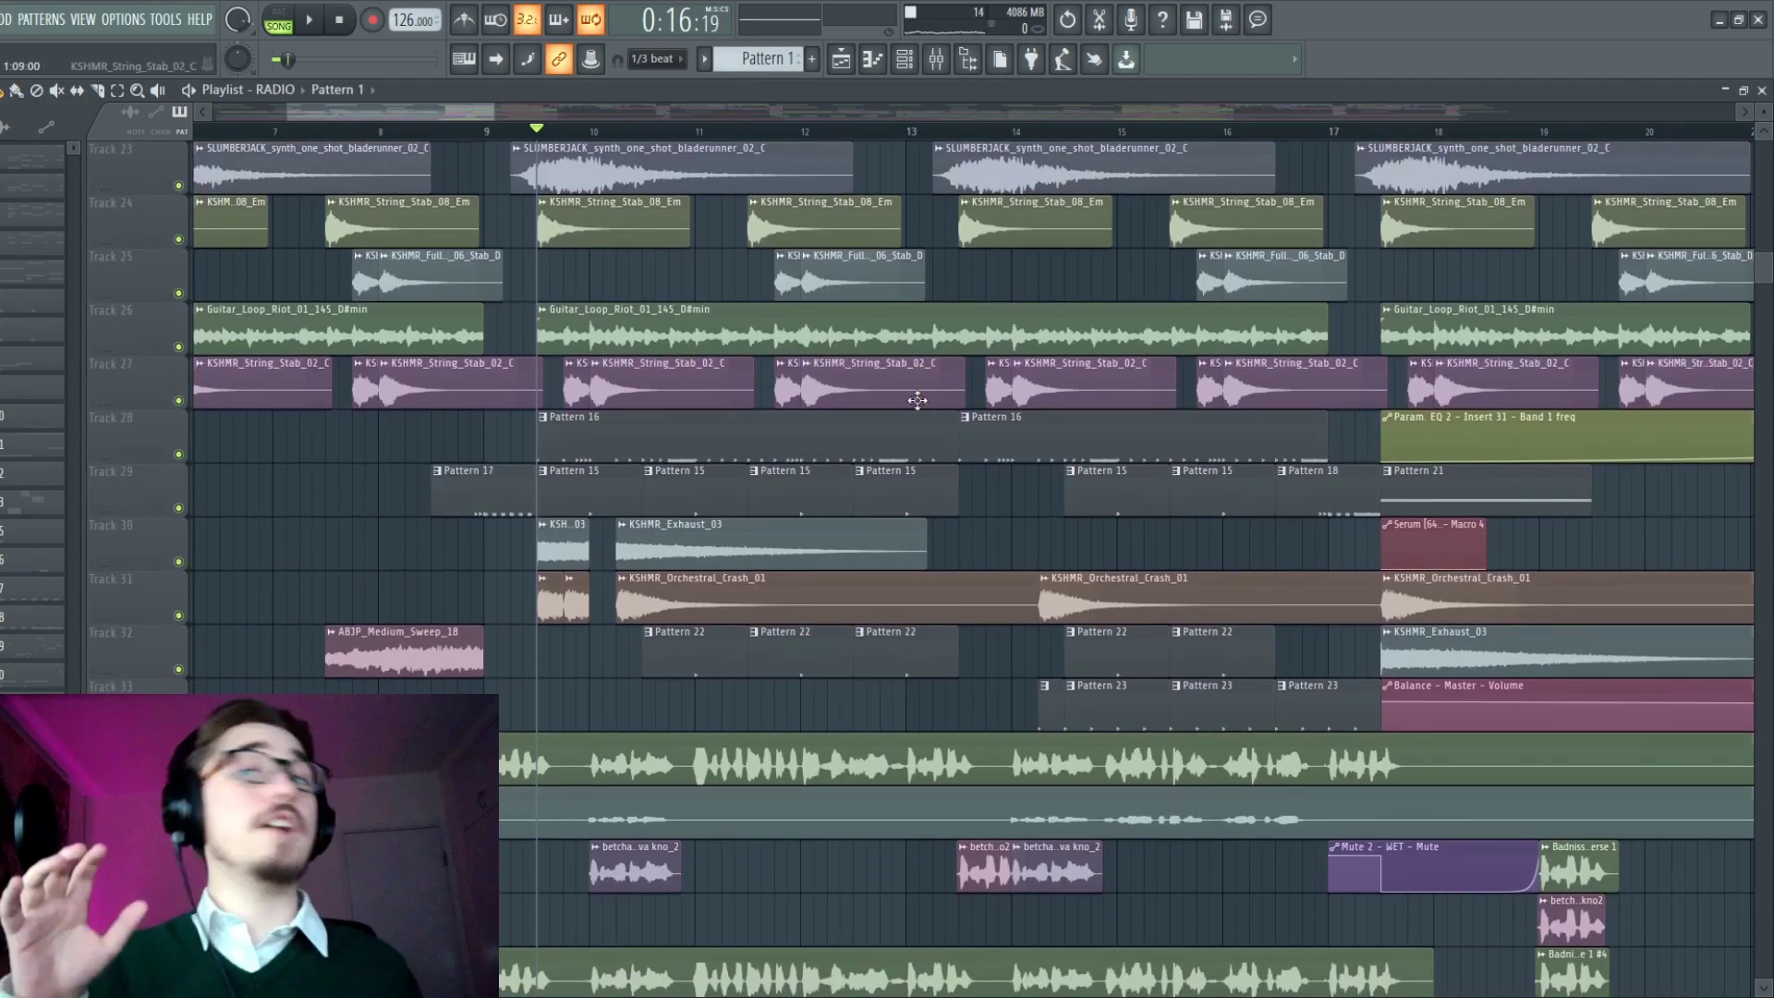
{"action": "scroll", "coordinate": [896, 511], "scroll_direction": "down", "scroll_amount": 2}
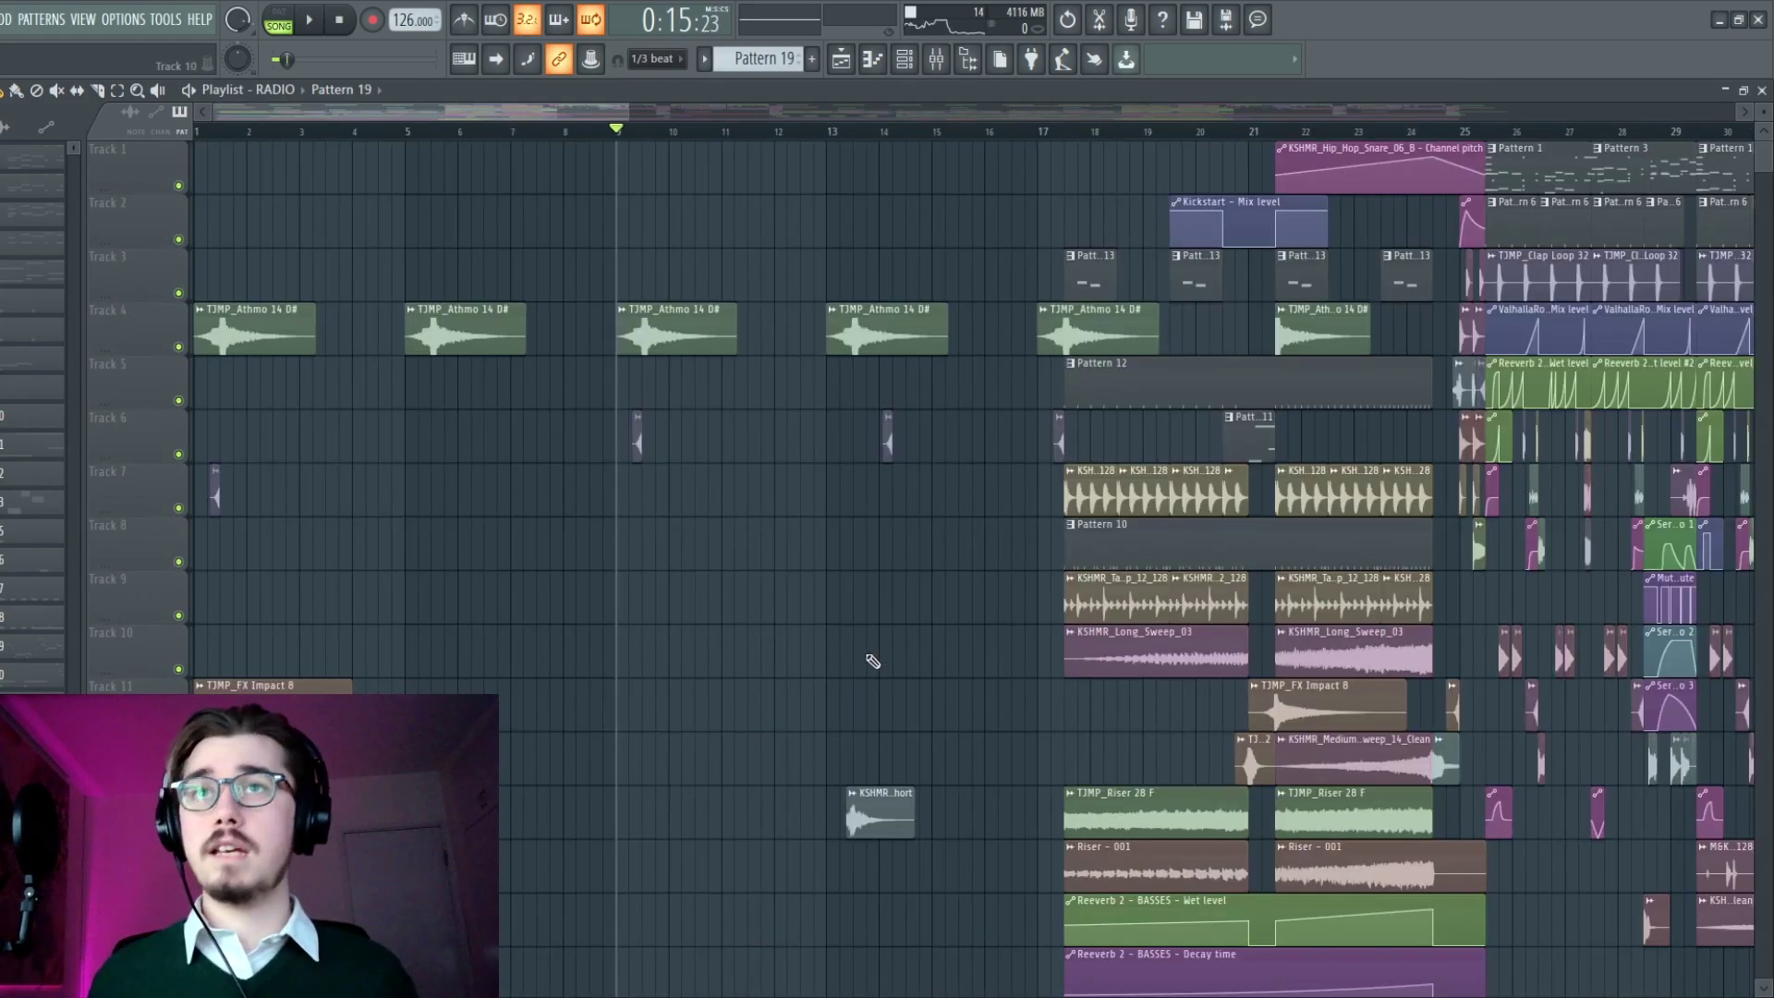
- Play the full intro arrangement from bar 9, and follow the Pattern 19, Pattern 20, string stab and guitar loop layers
{"action": "scroll", "coordinate": [873, 661], "scroll_direction": "down", "scroll_amount": 6}
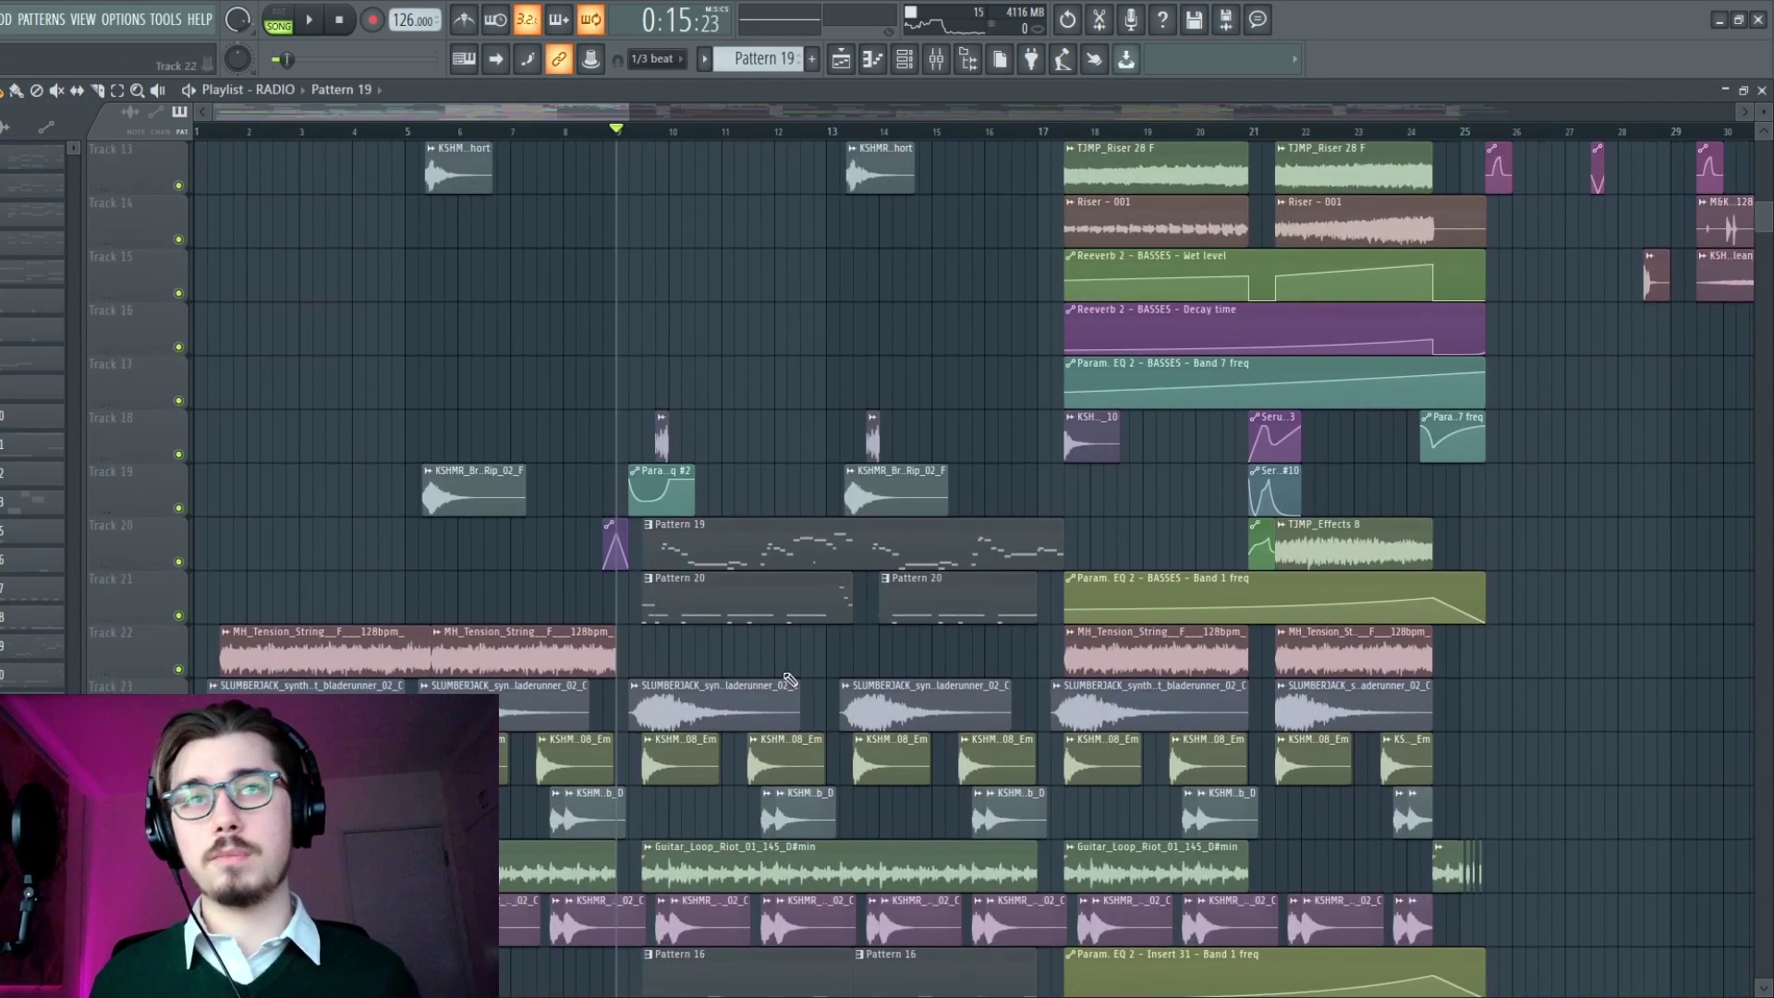
{"action": "scroll", "coordinate": [813, 733], "scroll_direction": "up", "scroll_amount": 6}
{"action": "scroll", "coordinate": [1287, 345], "scroll_direction": "right", "scroll_amount": 5}
{"action": "scroll", "coordinate": [1288, 344], "scroll_direction": "left", "scroll_amount": 5}
{"action": "scroll", "coordinate": [927, 508], "scroll_direction": "down", "scroll_amount": 15}
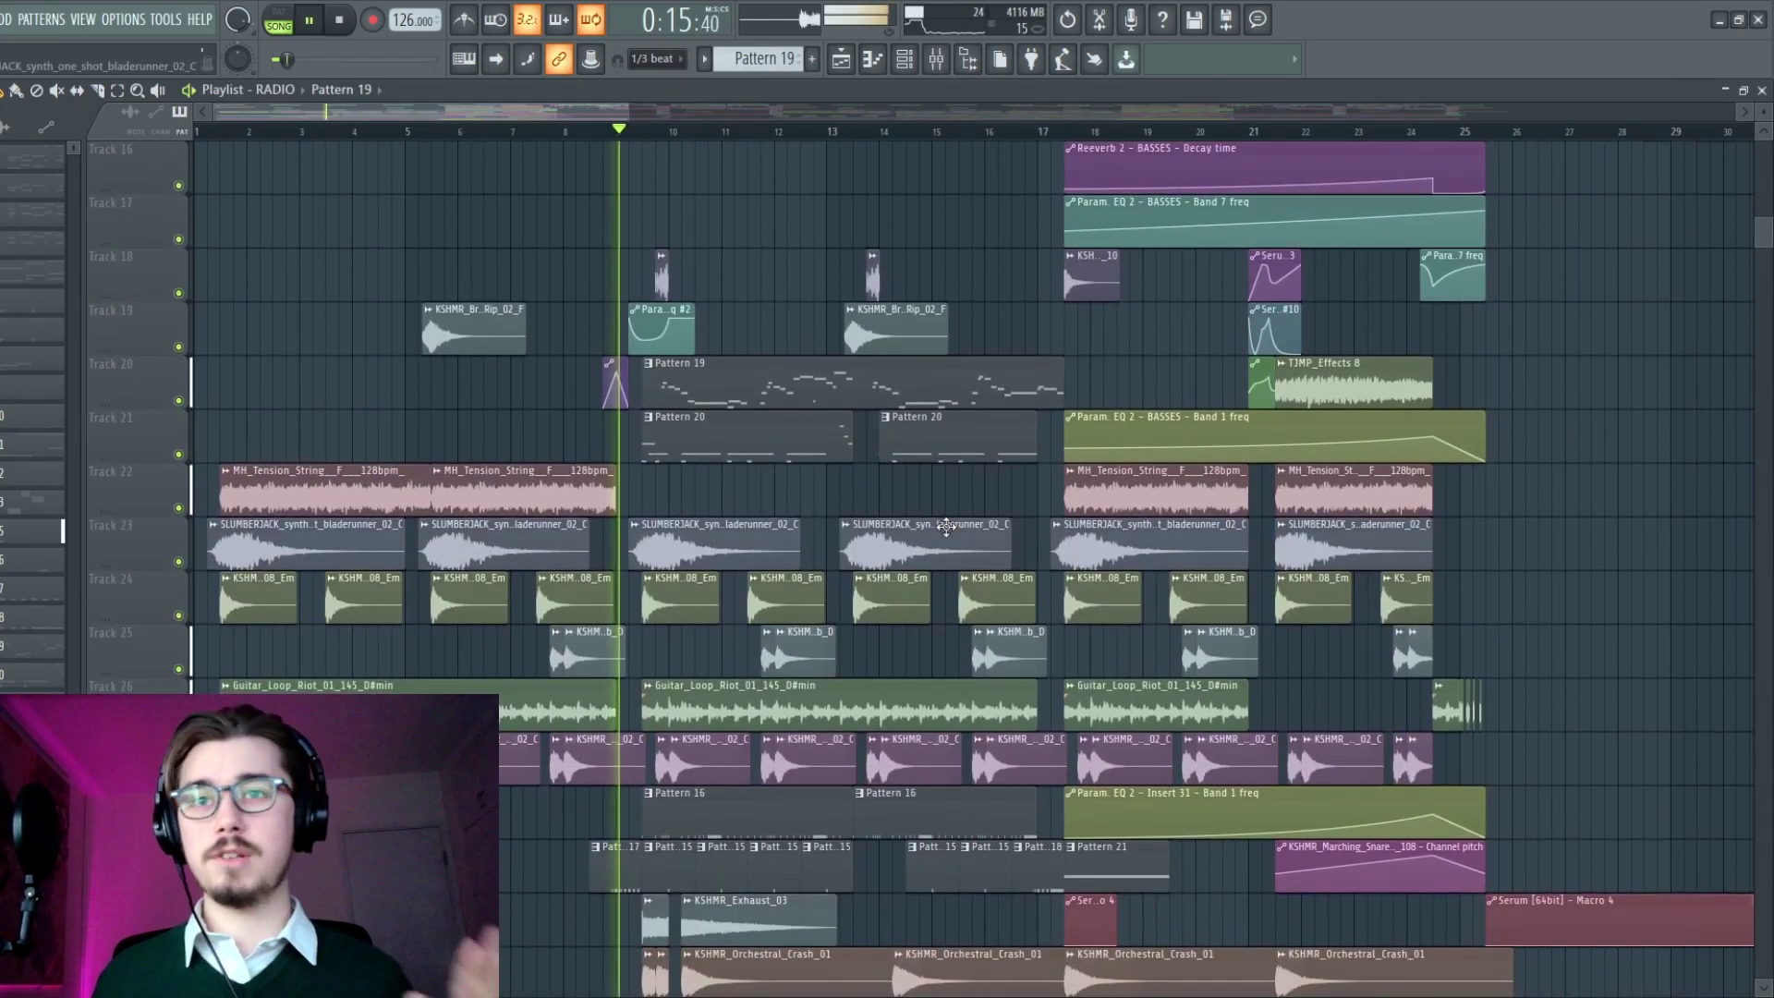
{"action": "key", "text": "space"}
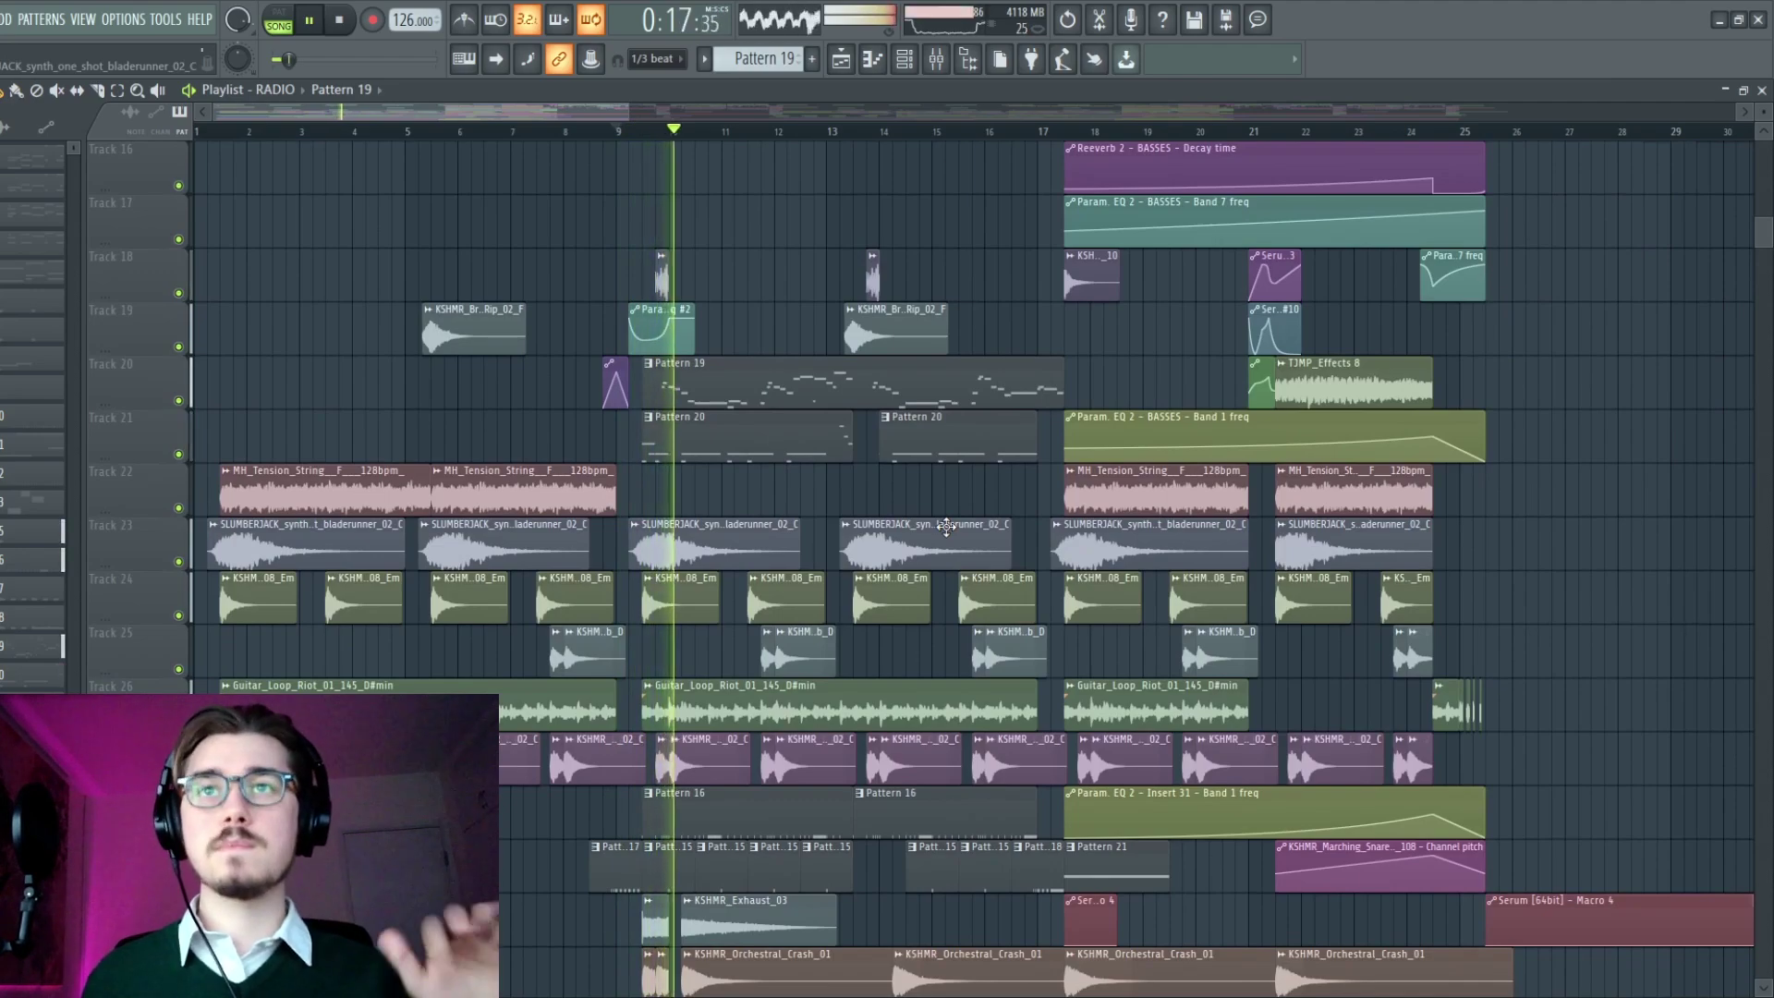
{"action": "scroll", "coordinate": [966, 592], "scroll_direction": "right", "scroll_amount": 3}
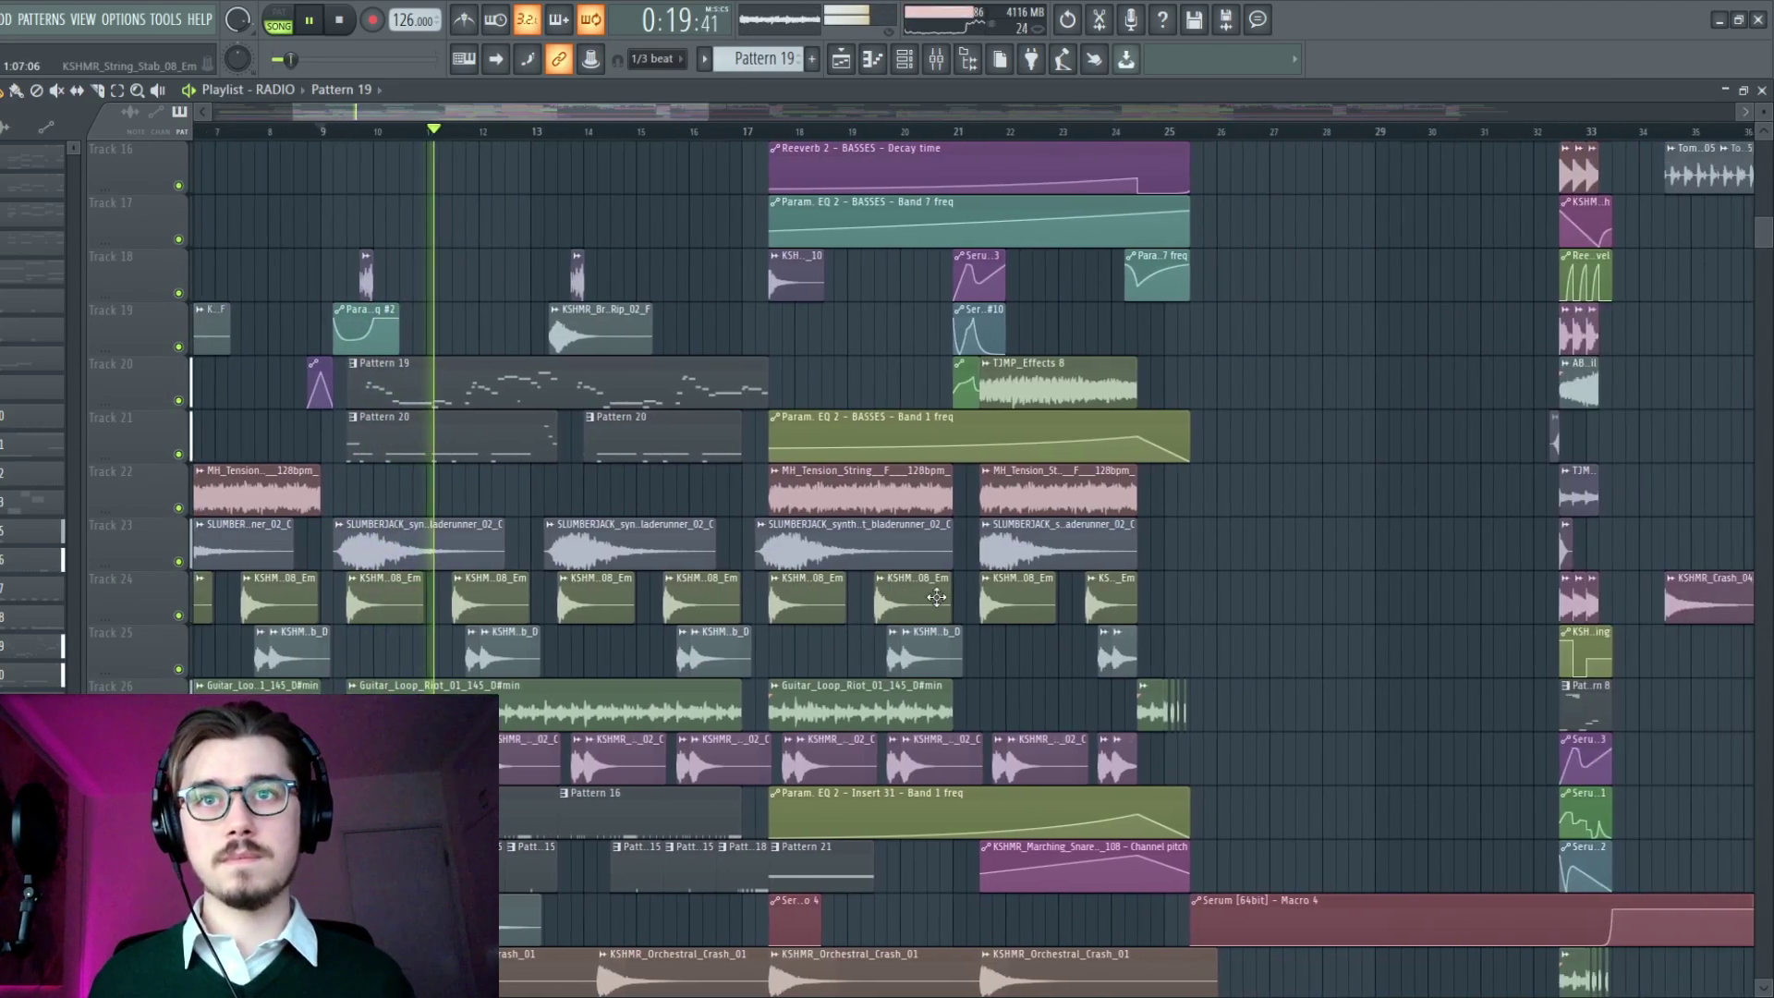
{"action": "scroll", "coordinate": [770, 640], "scroll_direction": "down", "scroll_amount": 4}
{"action": "scroll", "coordinate": [761, 649], "scroll_direction": "up", "scroll_amount": 3}
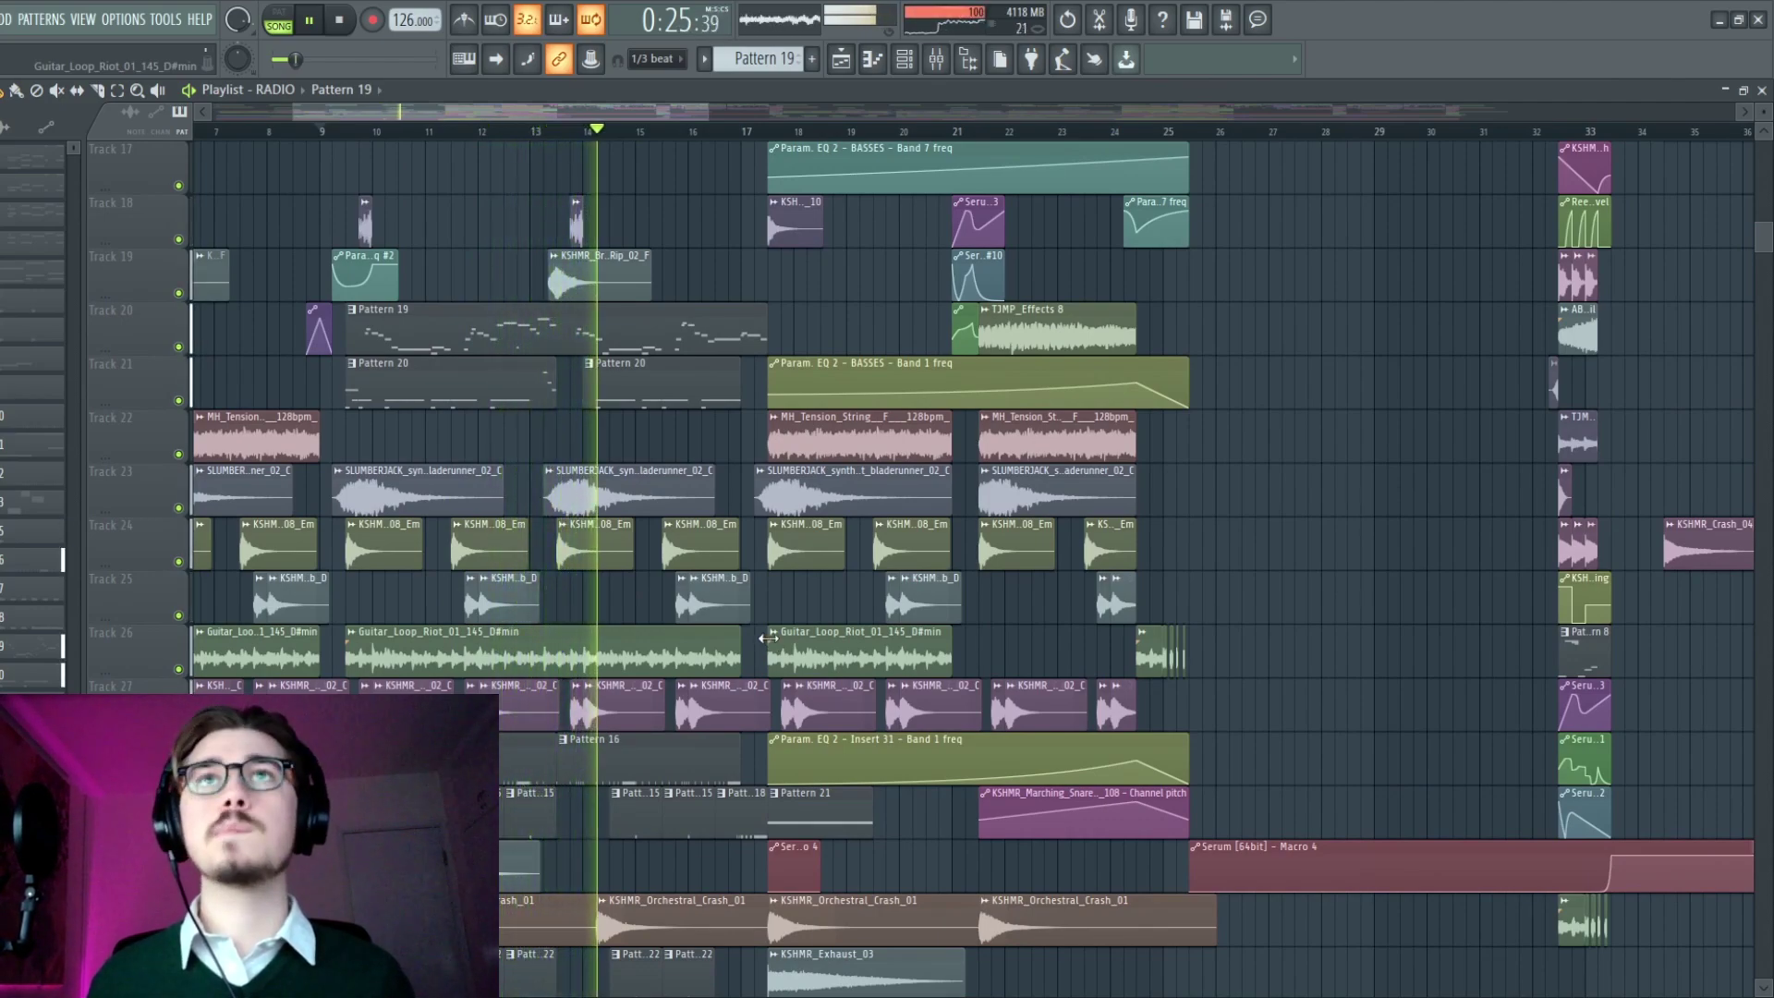
- Examine the buildup's percussion, risers and BASSES reverb automation during playback, and stop the playback
{"action": "scroll", "coordinate": [768, 638], "scroll_direction": "up", "scroll_amount": 16}
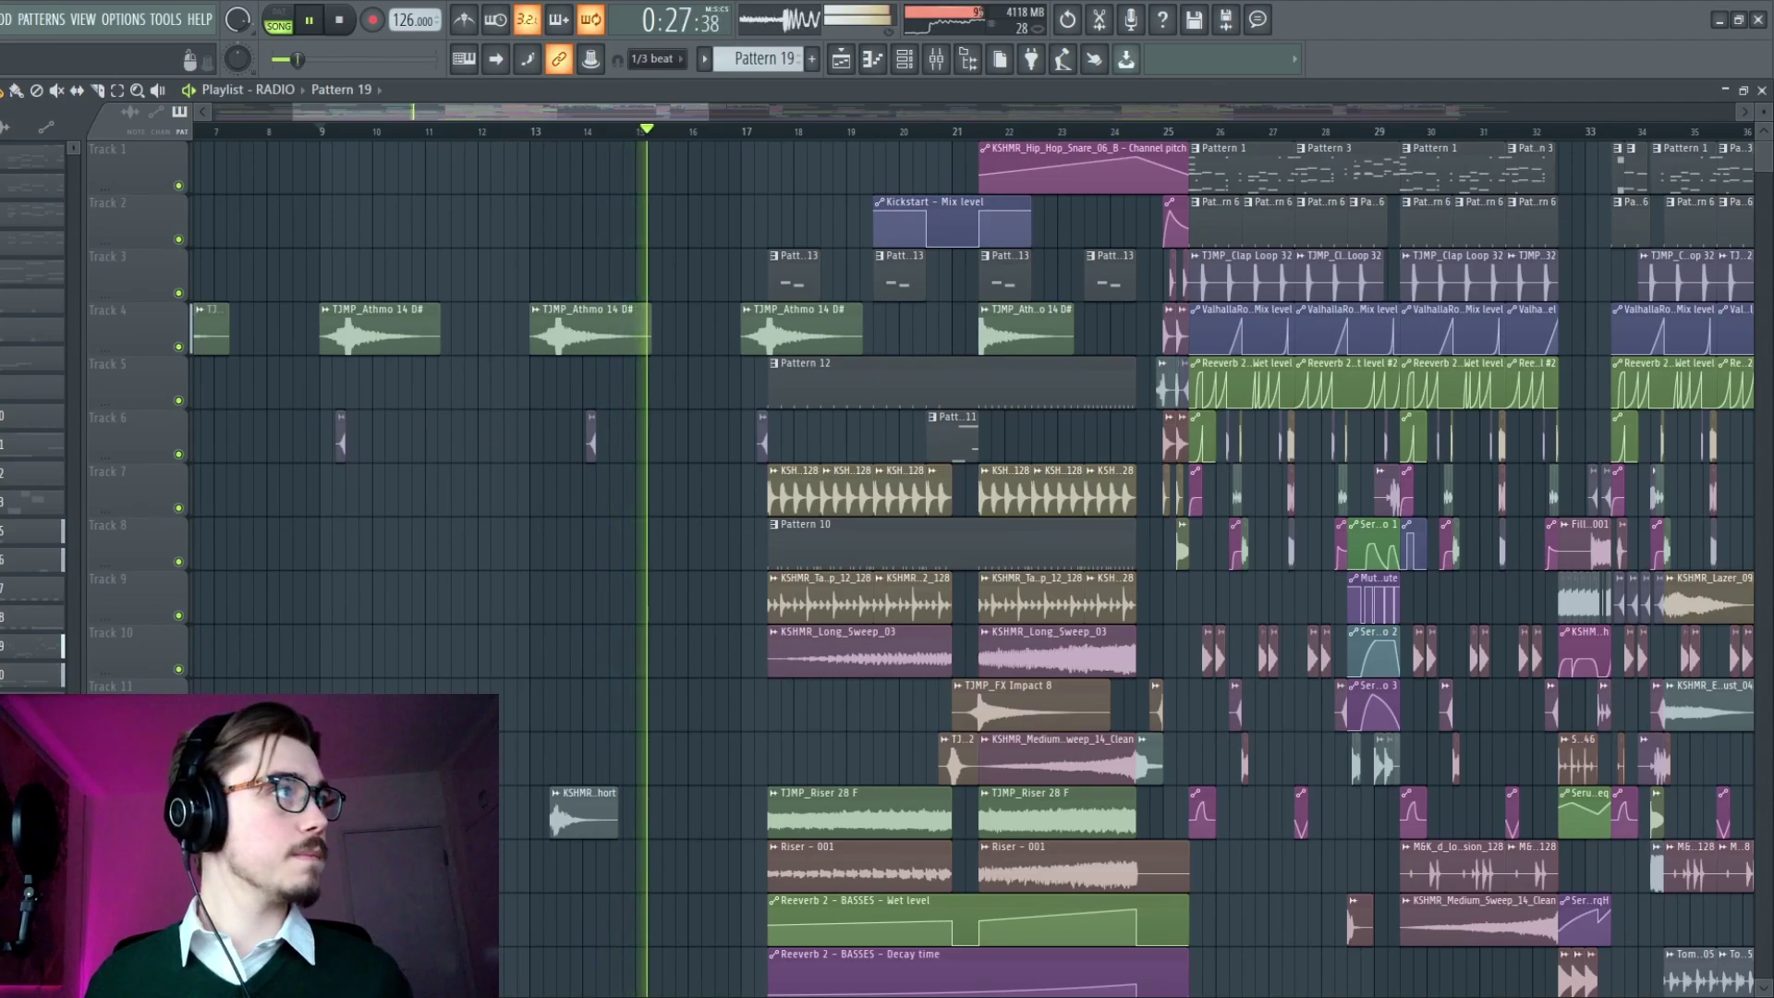
{"action": "scroll", "coordinate": [741, 622], "scroll_direction": "down", "scroll_amount": 12}
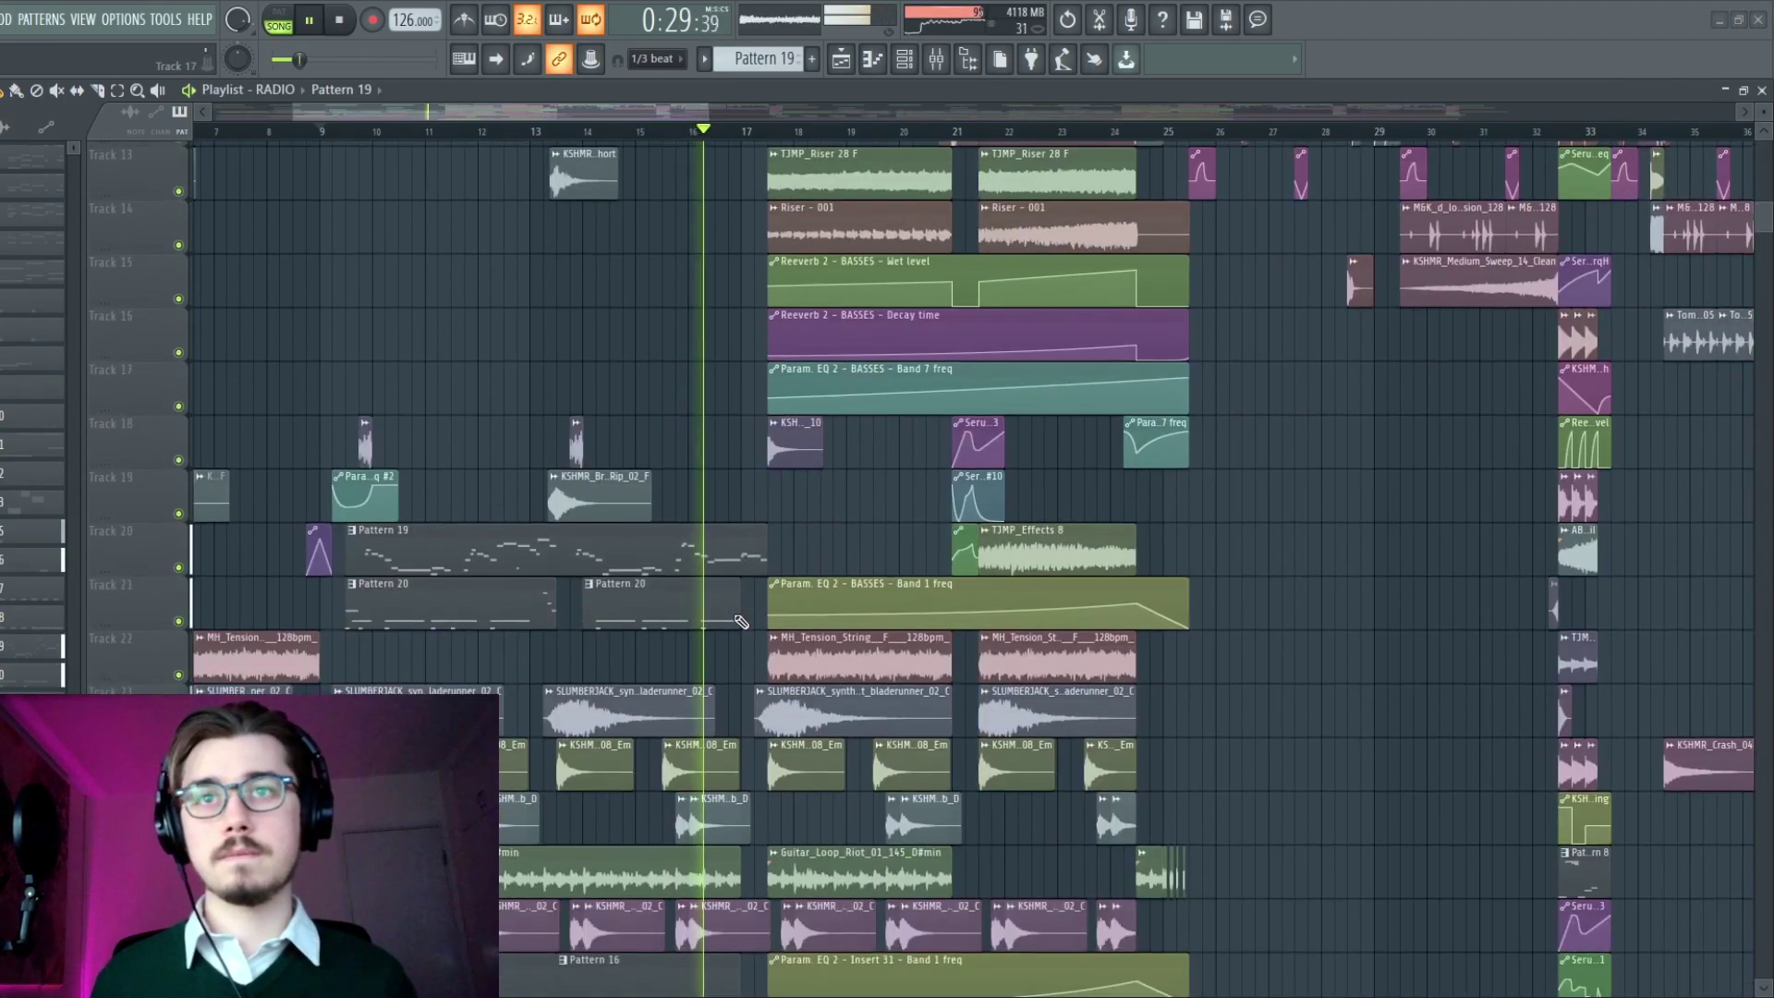
{"action": "scroll", "coordinate": [739, 615], "scroll_direction": "down", "scroll_amount": 3}
{"action": "scroll", "coordinate": [730, 564], "scroll_direction": "up", "scroll_amount": 15}
{"action": "key", "text": "space"}
- Solo the guitar loop on Track 26, add the KSHMR_String_Stab_02_C clips on Track 27, and play the buildup from around bar 17
{"action": "scroll", "coordinate": [706, 440], "scroll_direction": "down", "scroll_amount": 10}
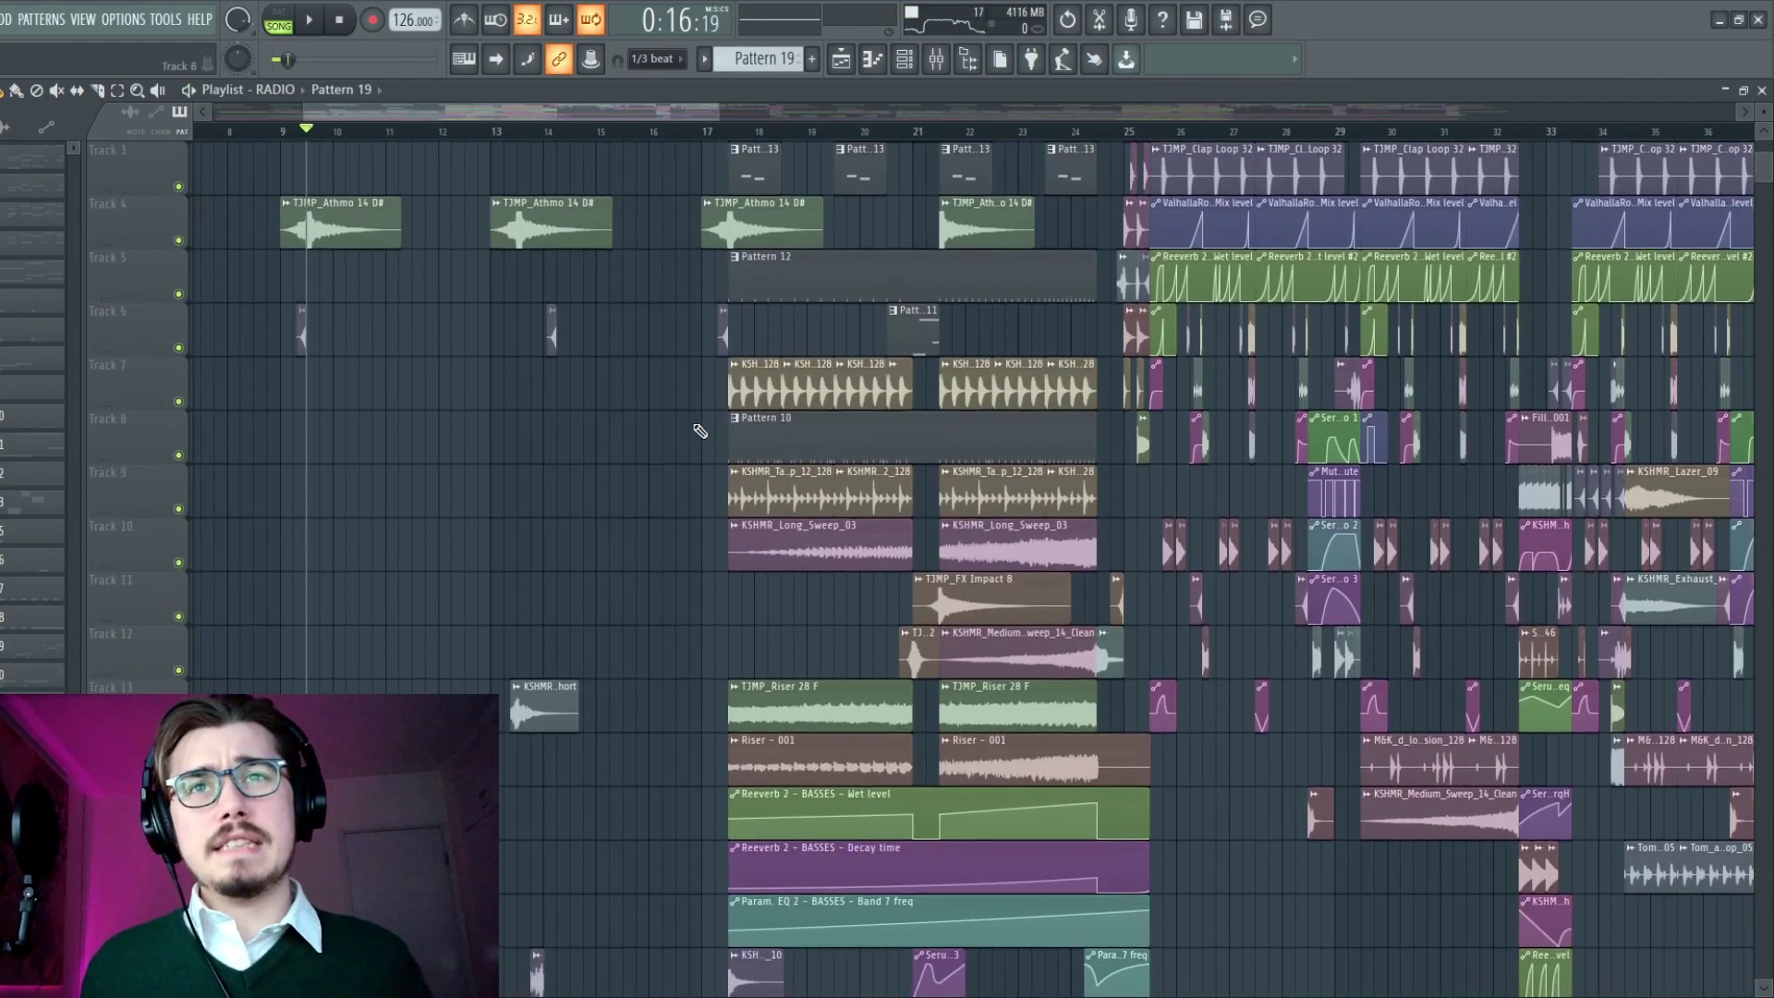
{"action": "scroll", "coordinate": [707, 444], "scroll_direction": "up", "scroll_amount": 10}
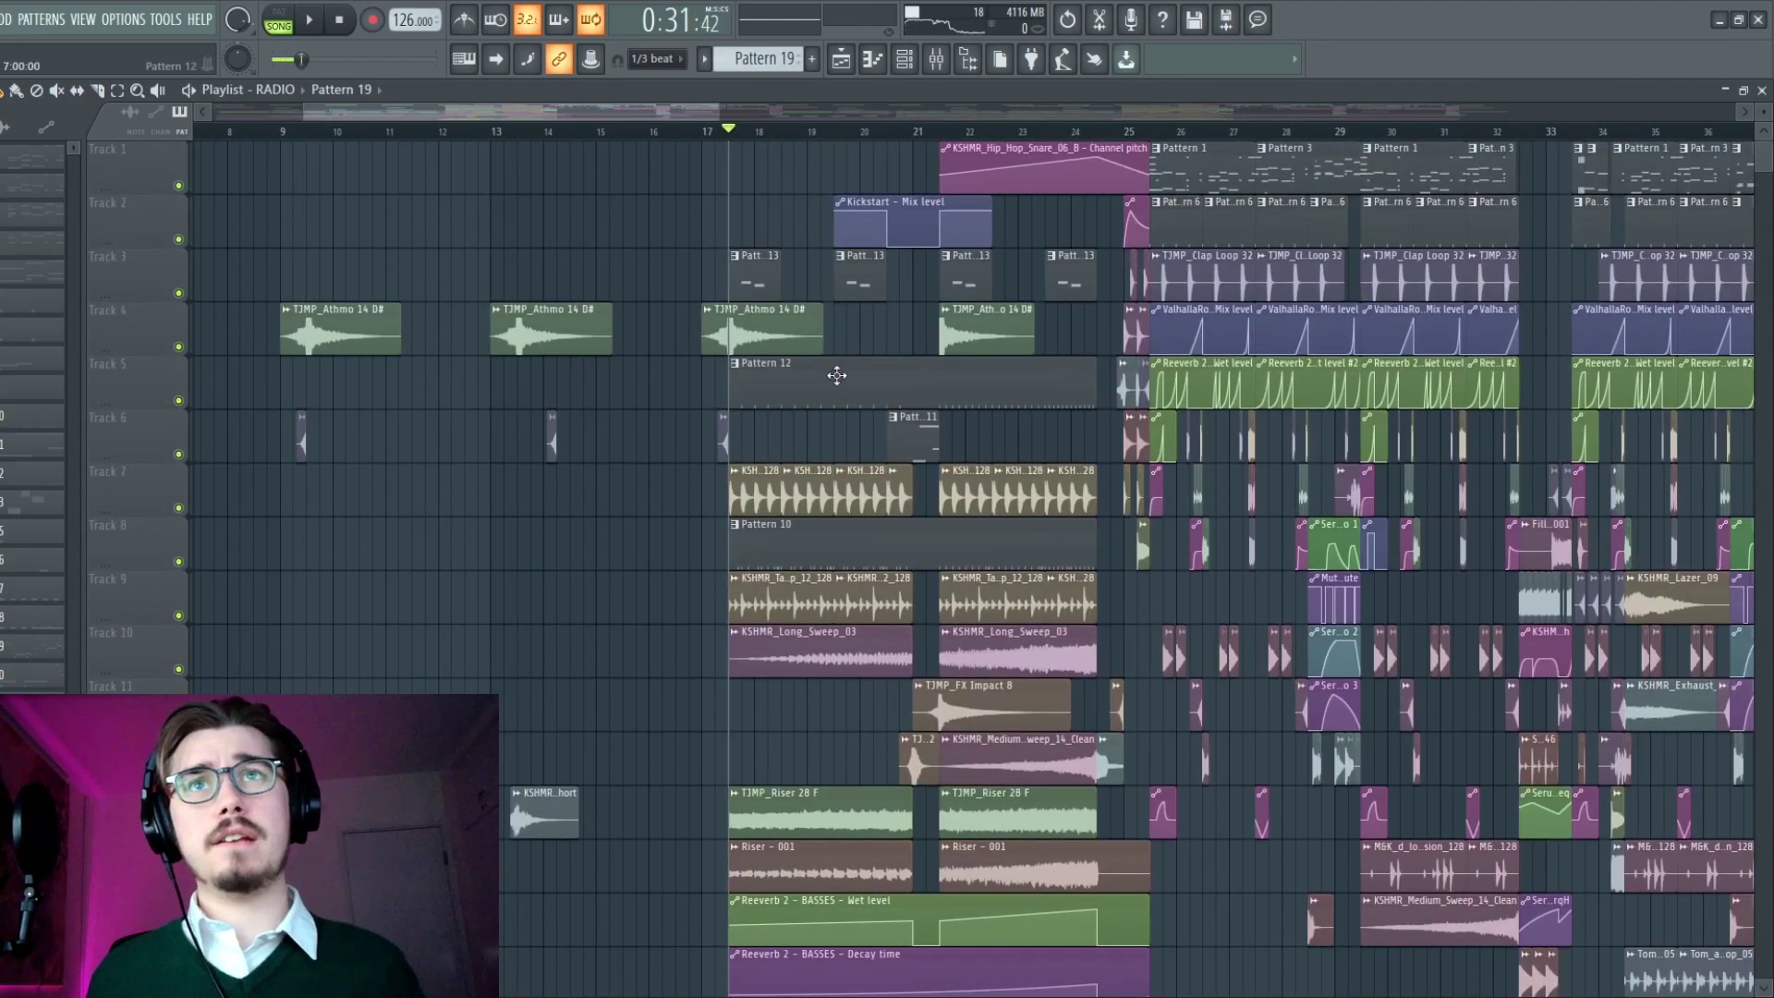
{"action": "scroll", "coordinate": [743, 274], "scroll_direction": "down", "scroll_amount": 18}
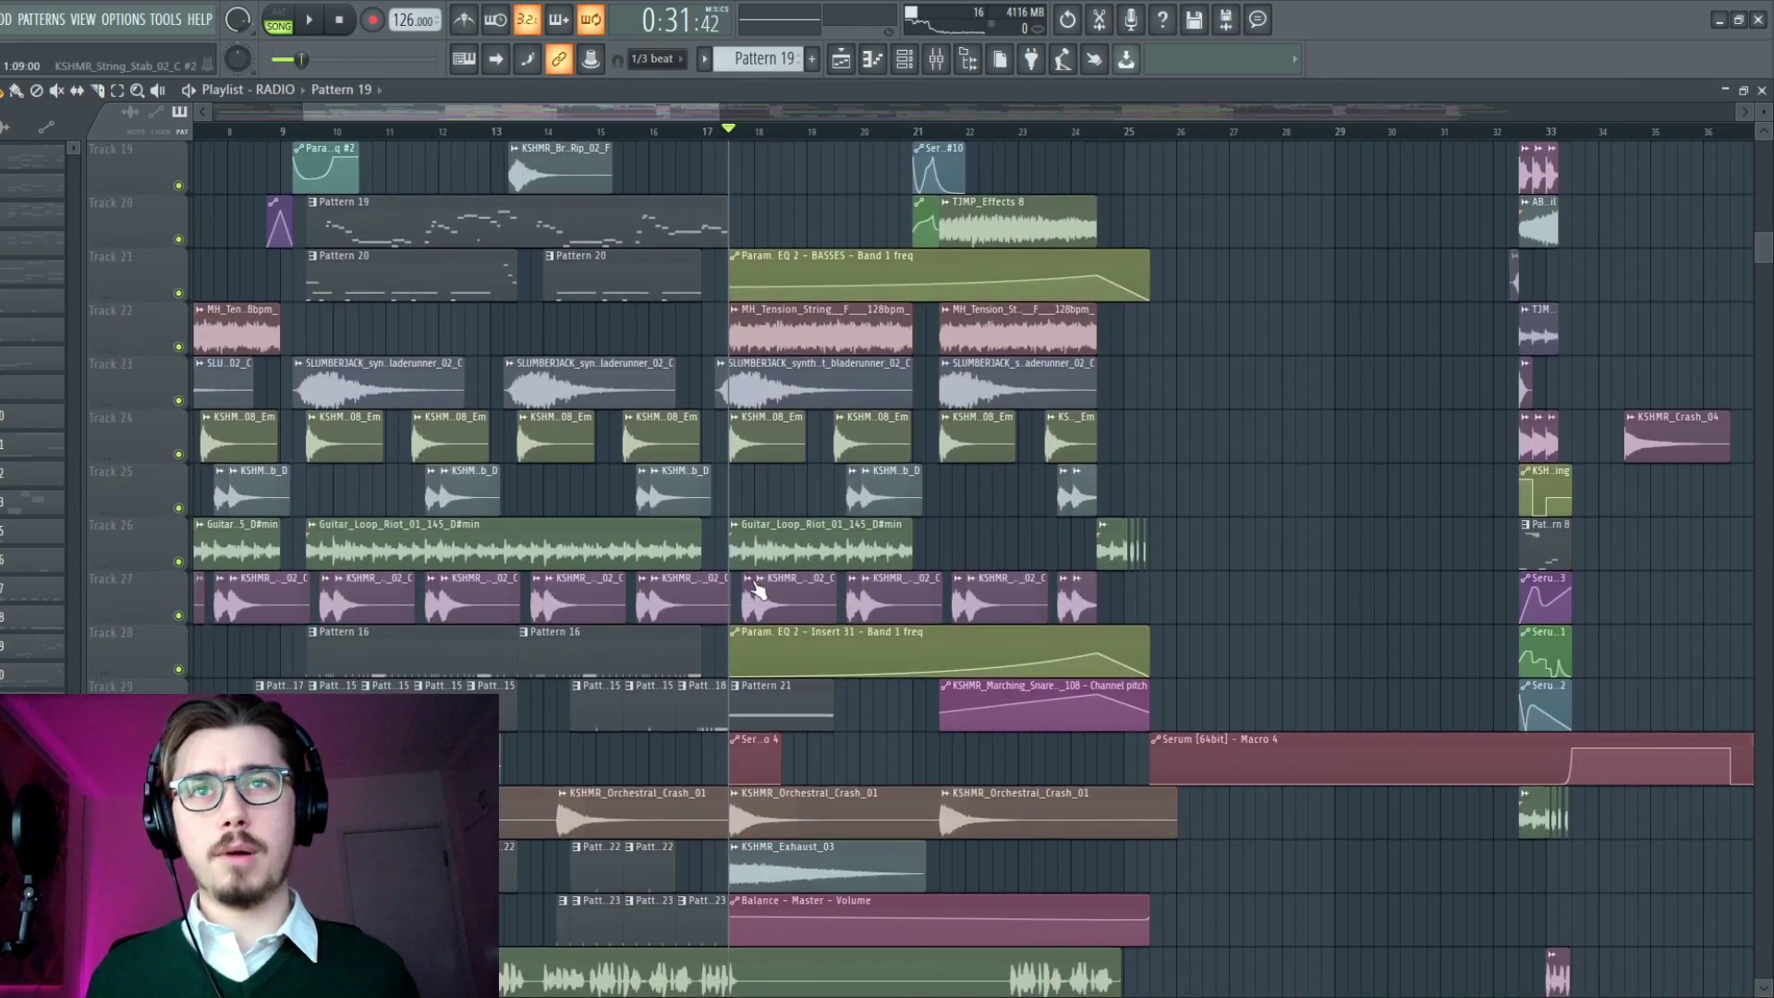
{"action": "right_click", "coordinate": [178, 561]}
{"action": "left_click", "coordinate": [178, 615]}
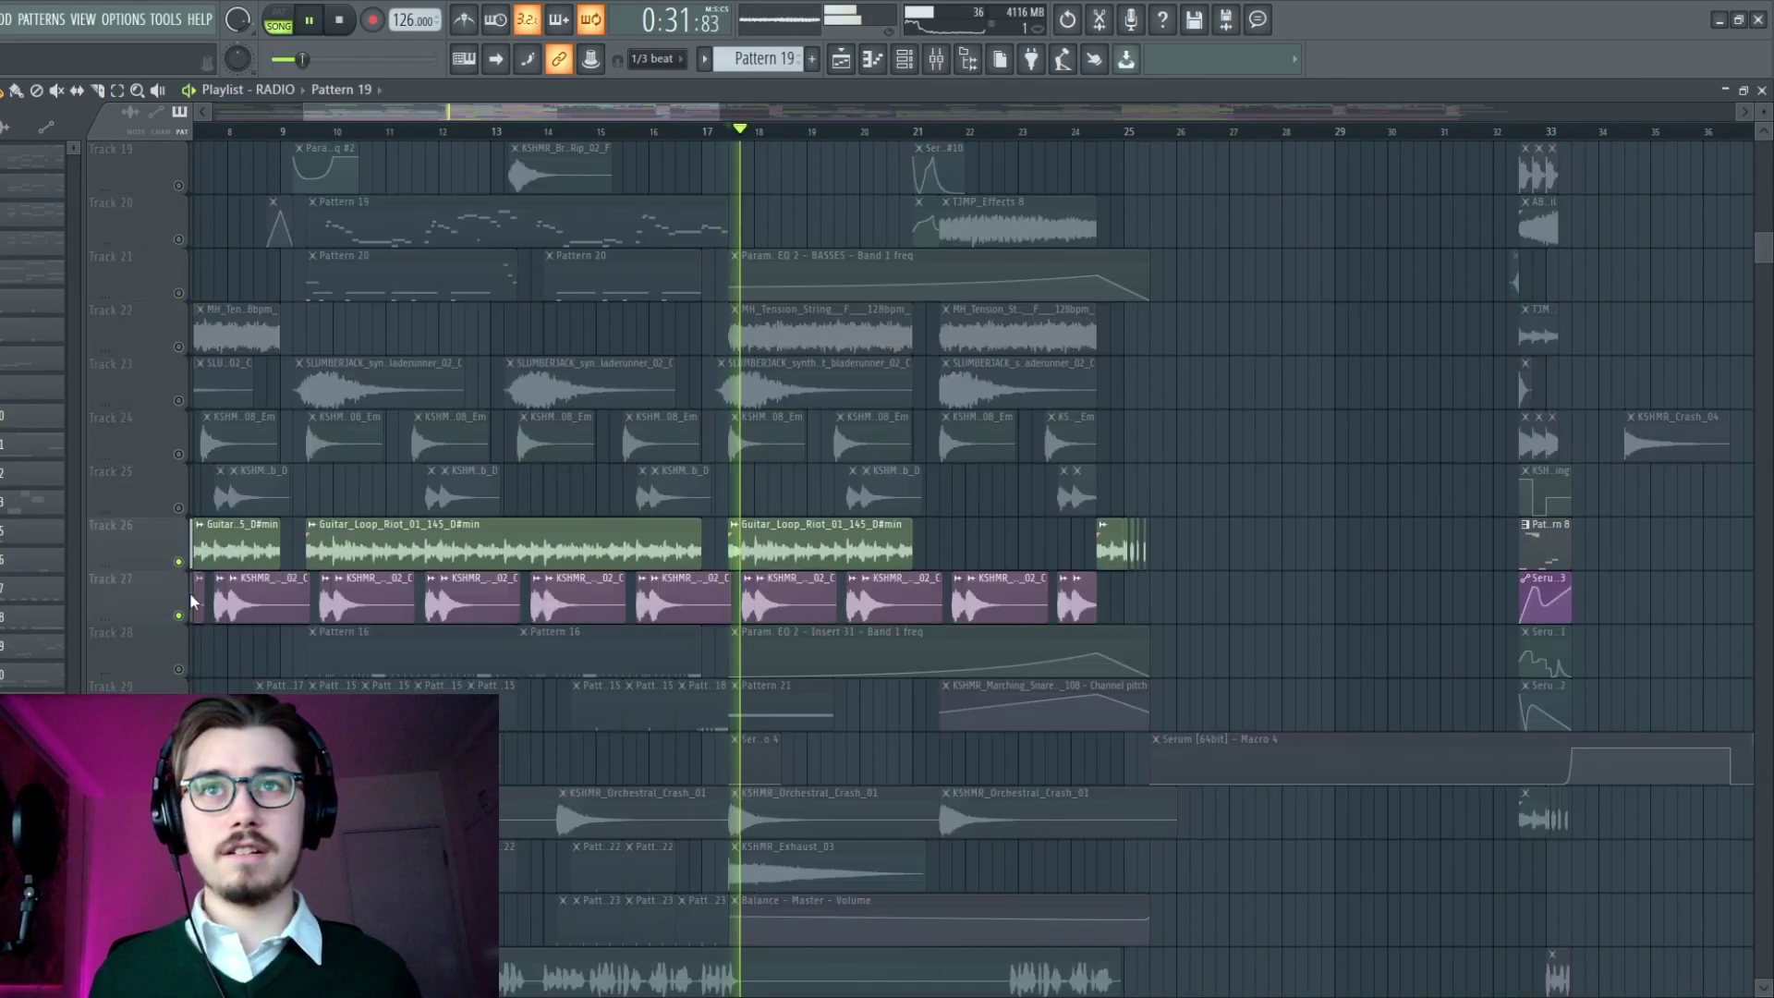
- Unmute the clips on Track 24 and Track 25, and the Pattern 13 clips on Track 3
{"action": "left_click", "coordinate": [179, 454]}
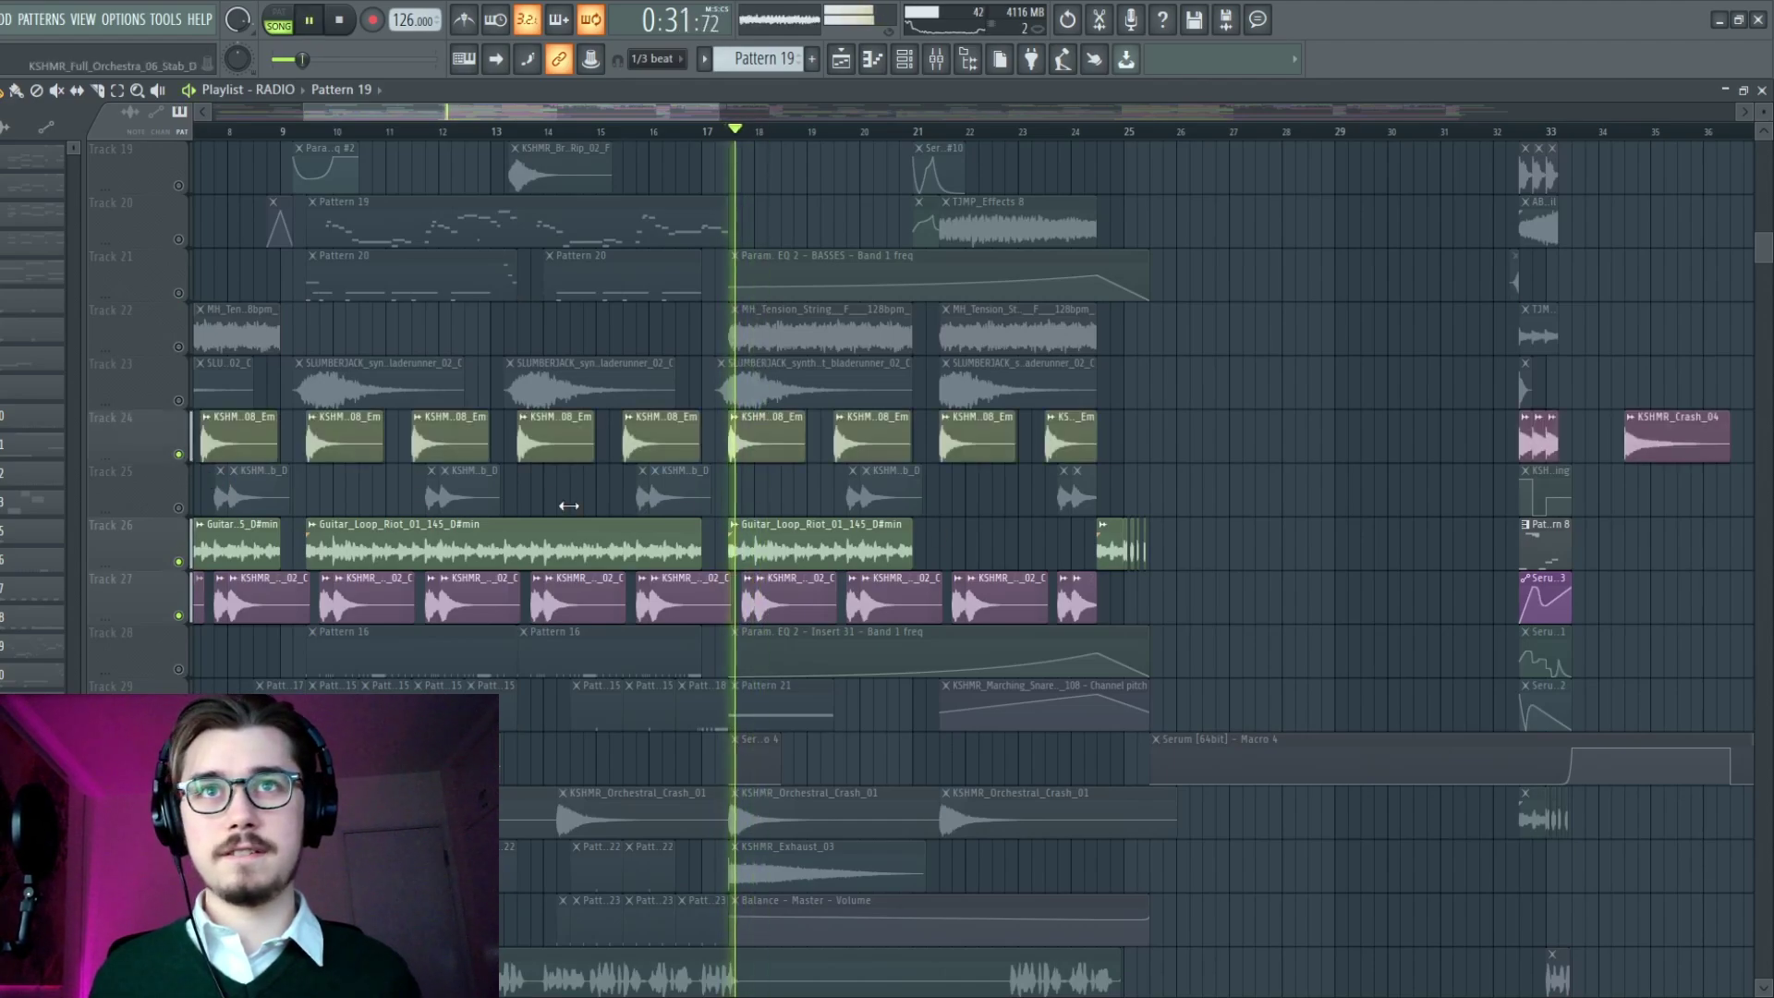
{"action": "left_click", "coordinate": [179, 507]}
{"action": "scroll", "coordinate": [859, 293], "scroll_direction": "up", "scroll_amount": 10}
{"action": "scroll", "coordinate": [870, 391], "scroll_direction": "up", "scroll_amount": 8}
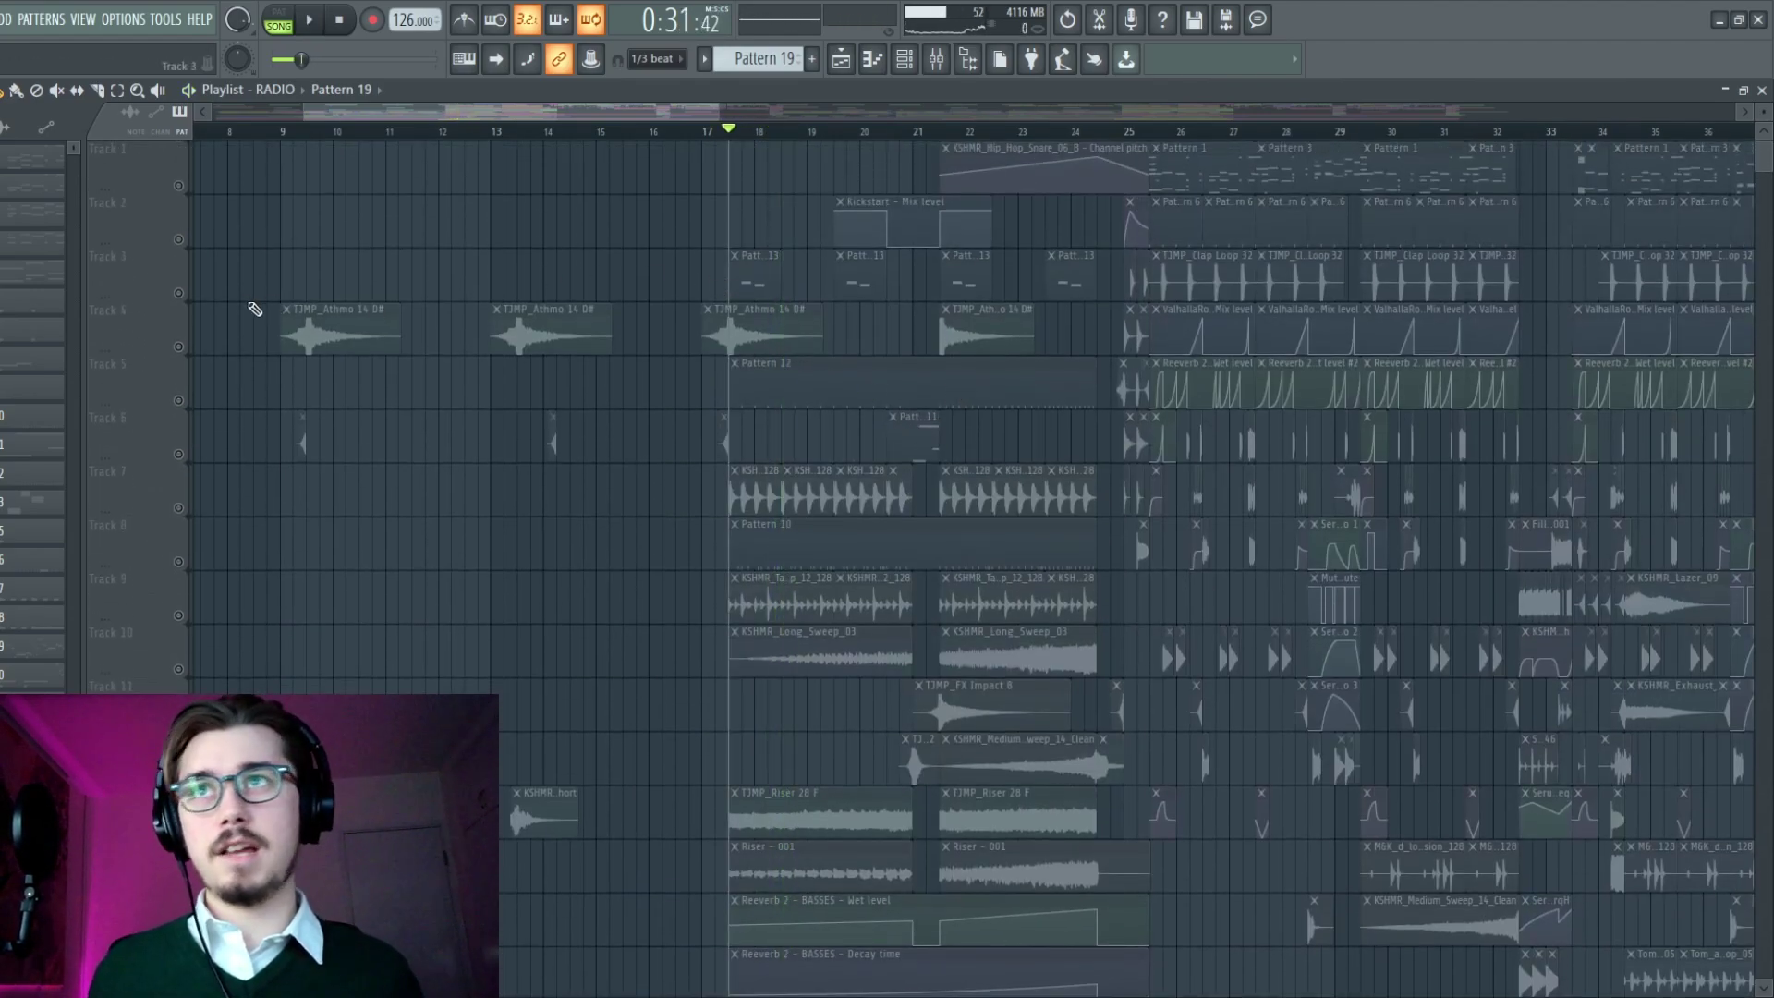
{"action": "left_click", "coordinate": [179, 293]}
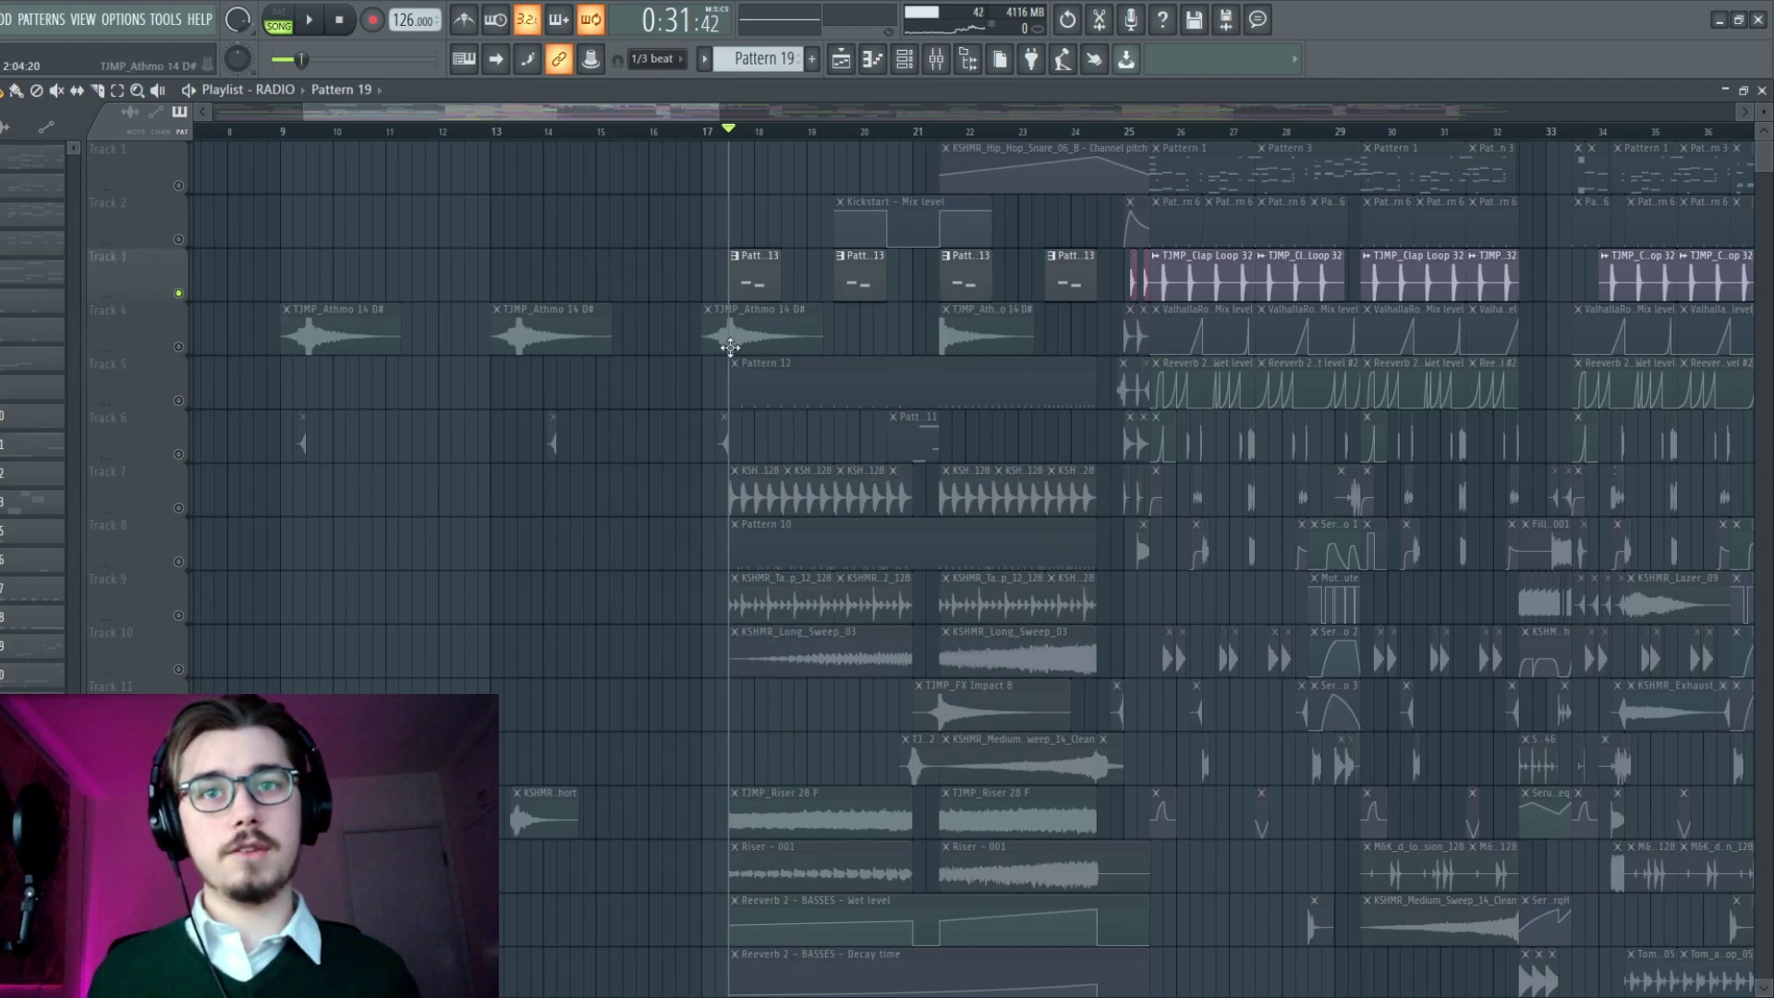
- Unmute the BASSES reverb and EQ automation on Tracks 15, 16, 17 and 21, plus the automation on Tracks 28 and 33
{"action": "scroll", "coordinate": [719, 567], "scroll_direction": "down", "scroll_amount": 6}
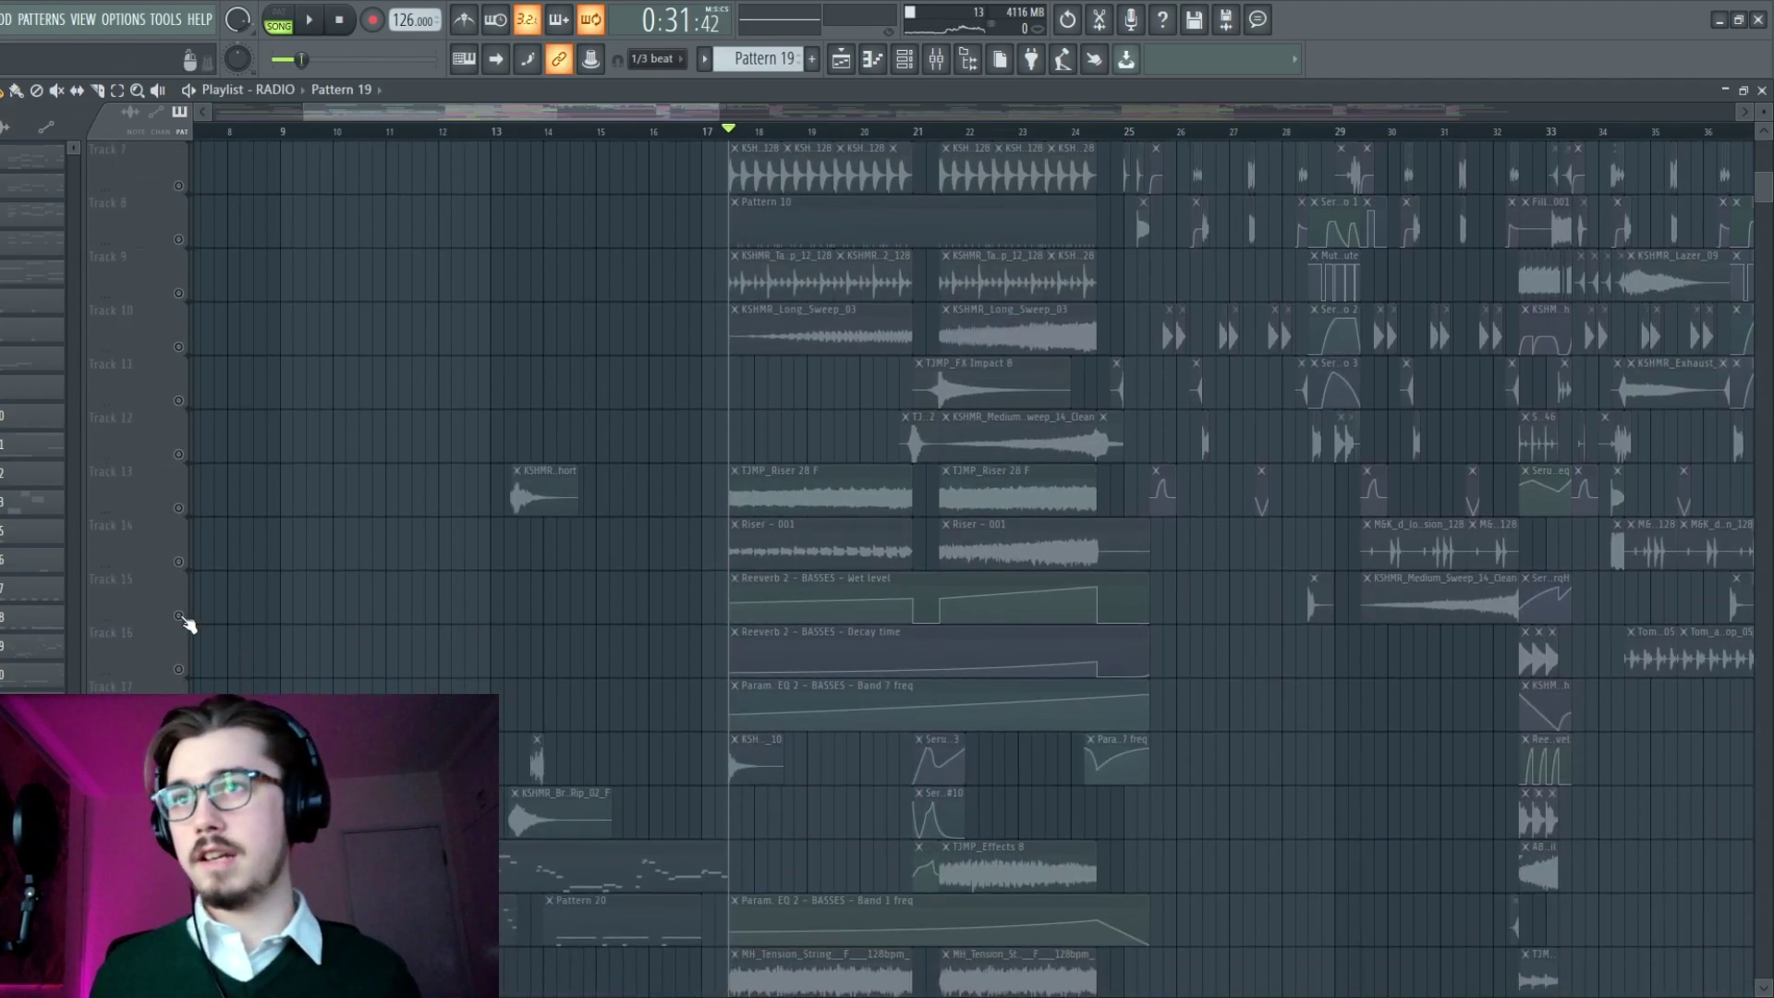
{"action": "left_click_drag", "start_coordinate": [184, 620], "coordinate": [179, 730]}
{"action": "scroll", "coordinate": [179, 730], "scroll_direction": "down", "scroll_amount": 3}
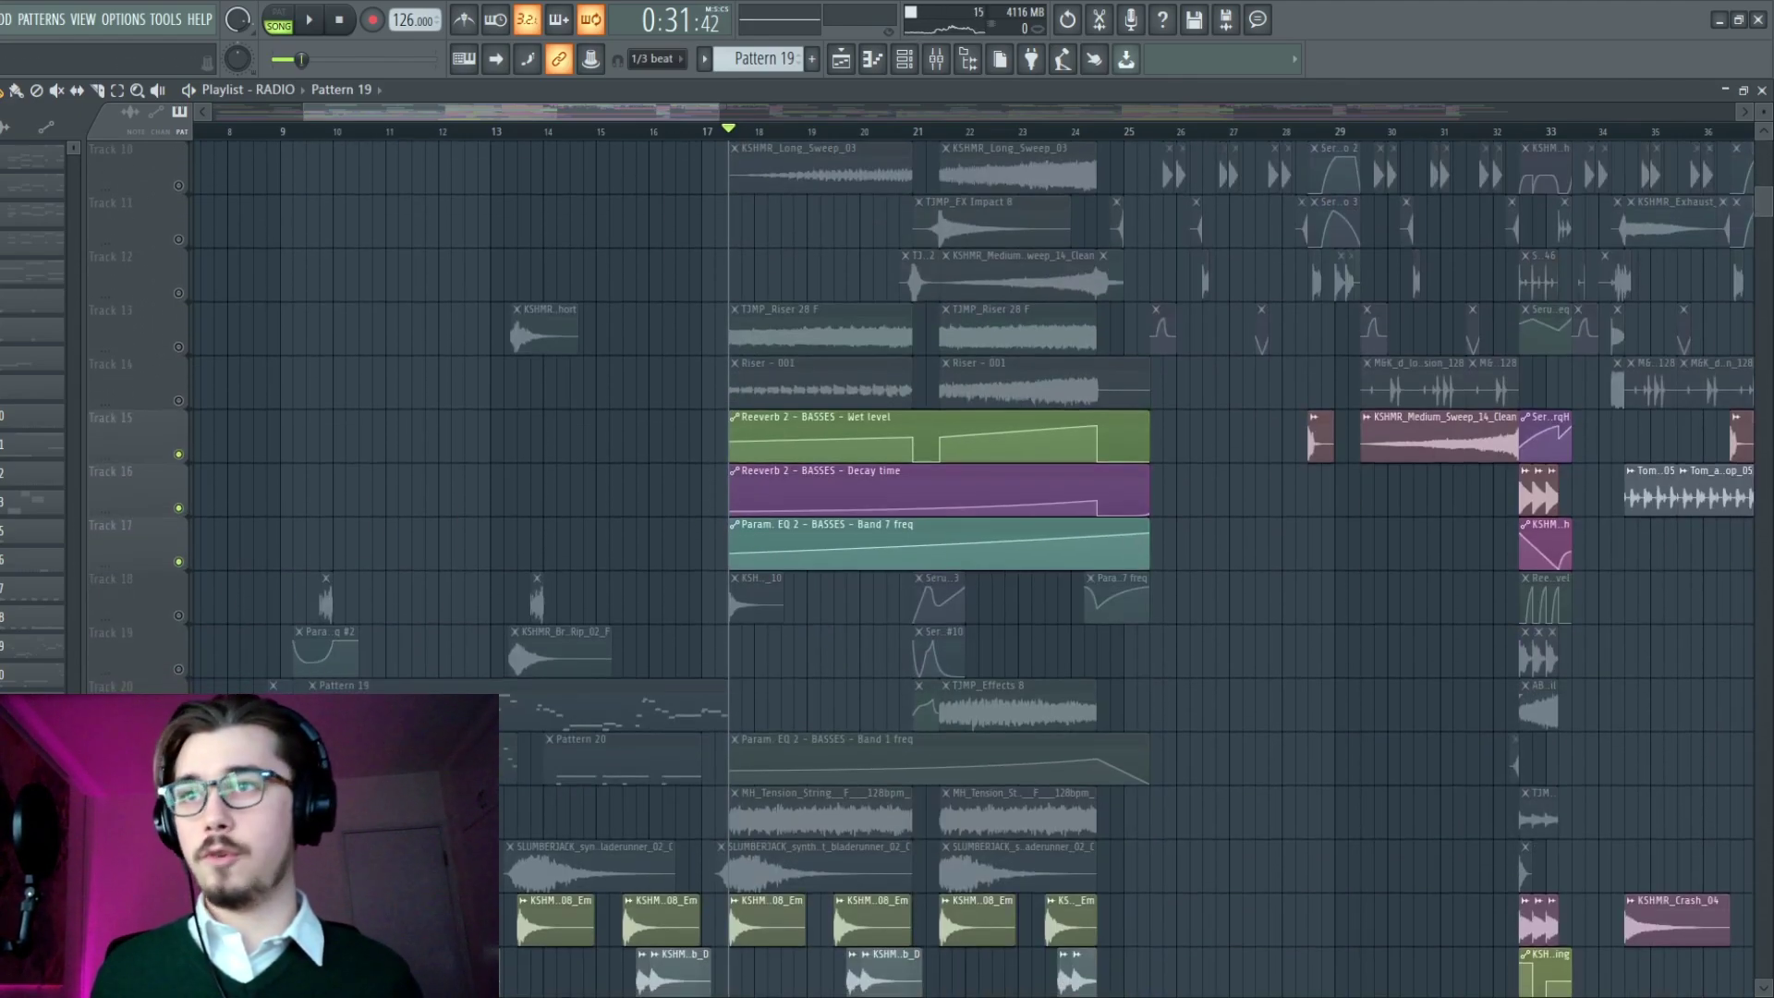
{"action": "scroll", "coordinate": [178, 674], "scroll_direction": "down", "scroll_amount": 10}
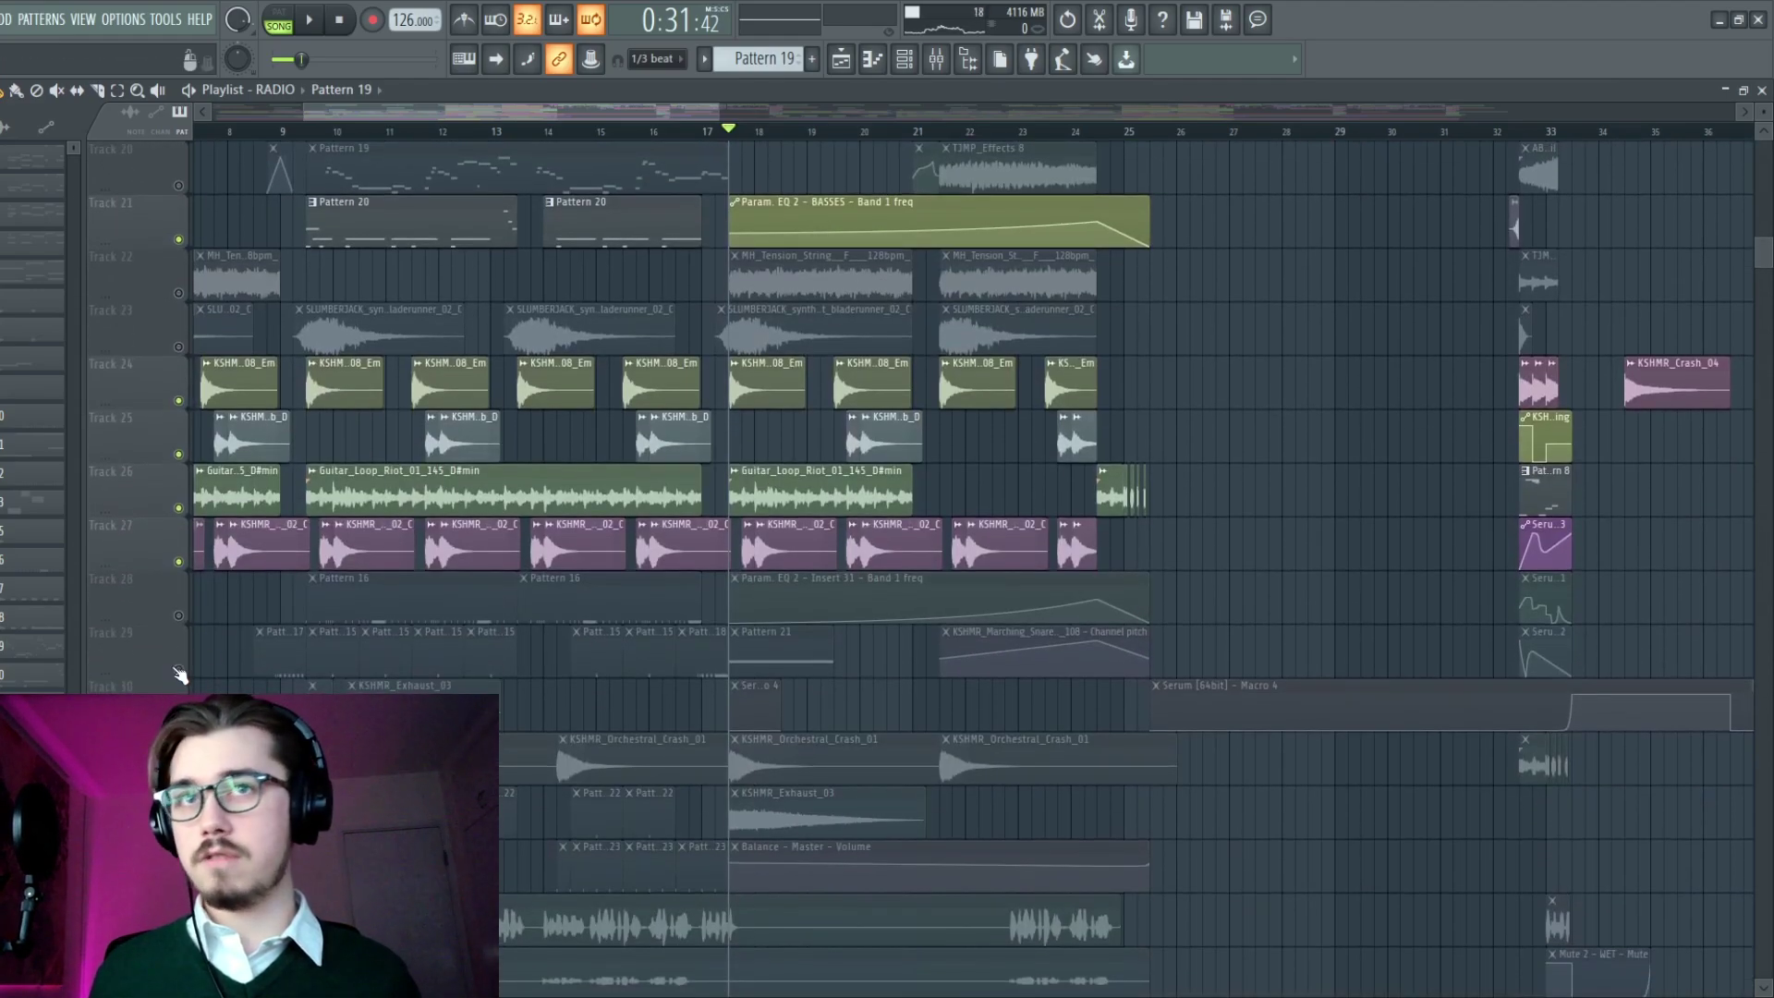
{"action": "left_click", "coordinate": [182, 619]}
{"action": "scroll", "coordinate": [185, 647], "scroll_direction": "down", "scroll_amount": 3}
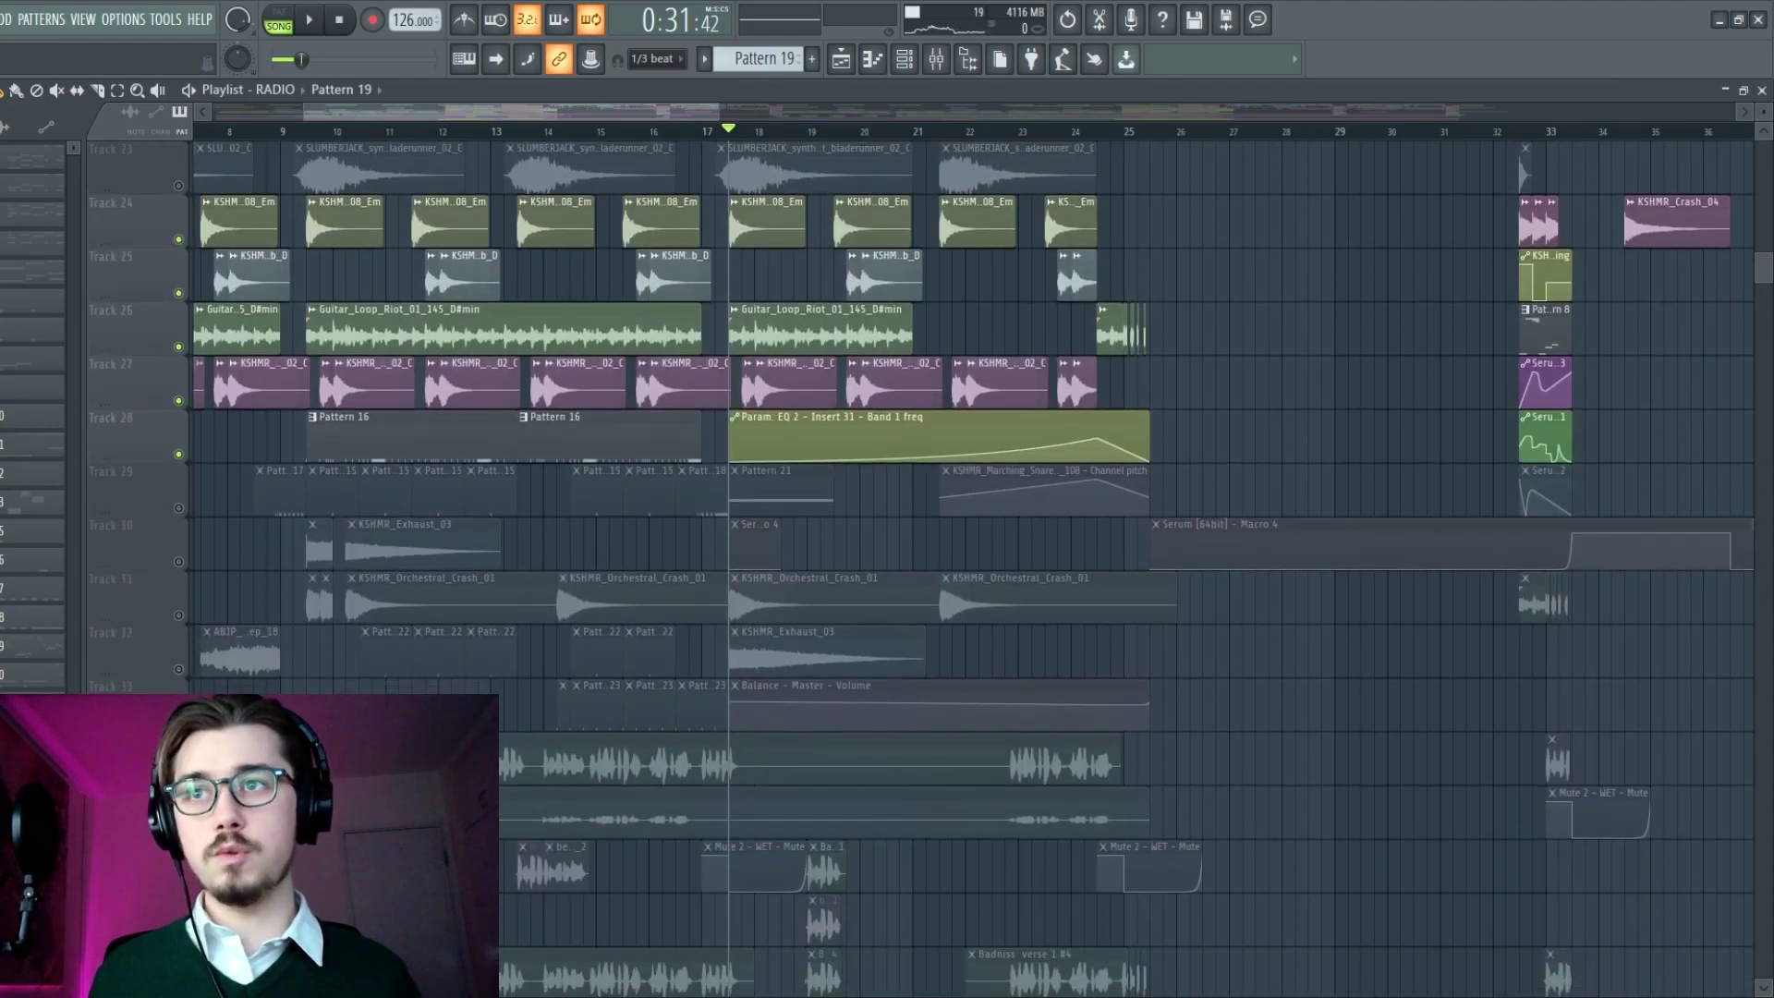
{"action": "left_click", "coordinate": [180, 725]}
- Play the buildup from around bar 17 with only the unmuted tracks, examine their layers and automation, and stop the playback
{"action": "scroll", "coordinate": [723, 463], "scroll_direction": "up", "scroll_amount": 14}
{"action": "scroll", "coordinate": [962, 557], "scroll_direction": "down", "scroll_amount": 2}
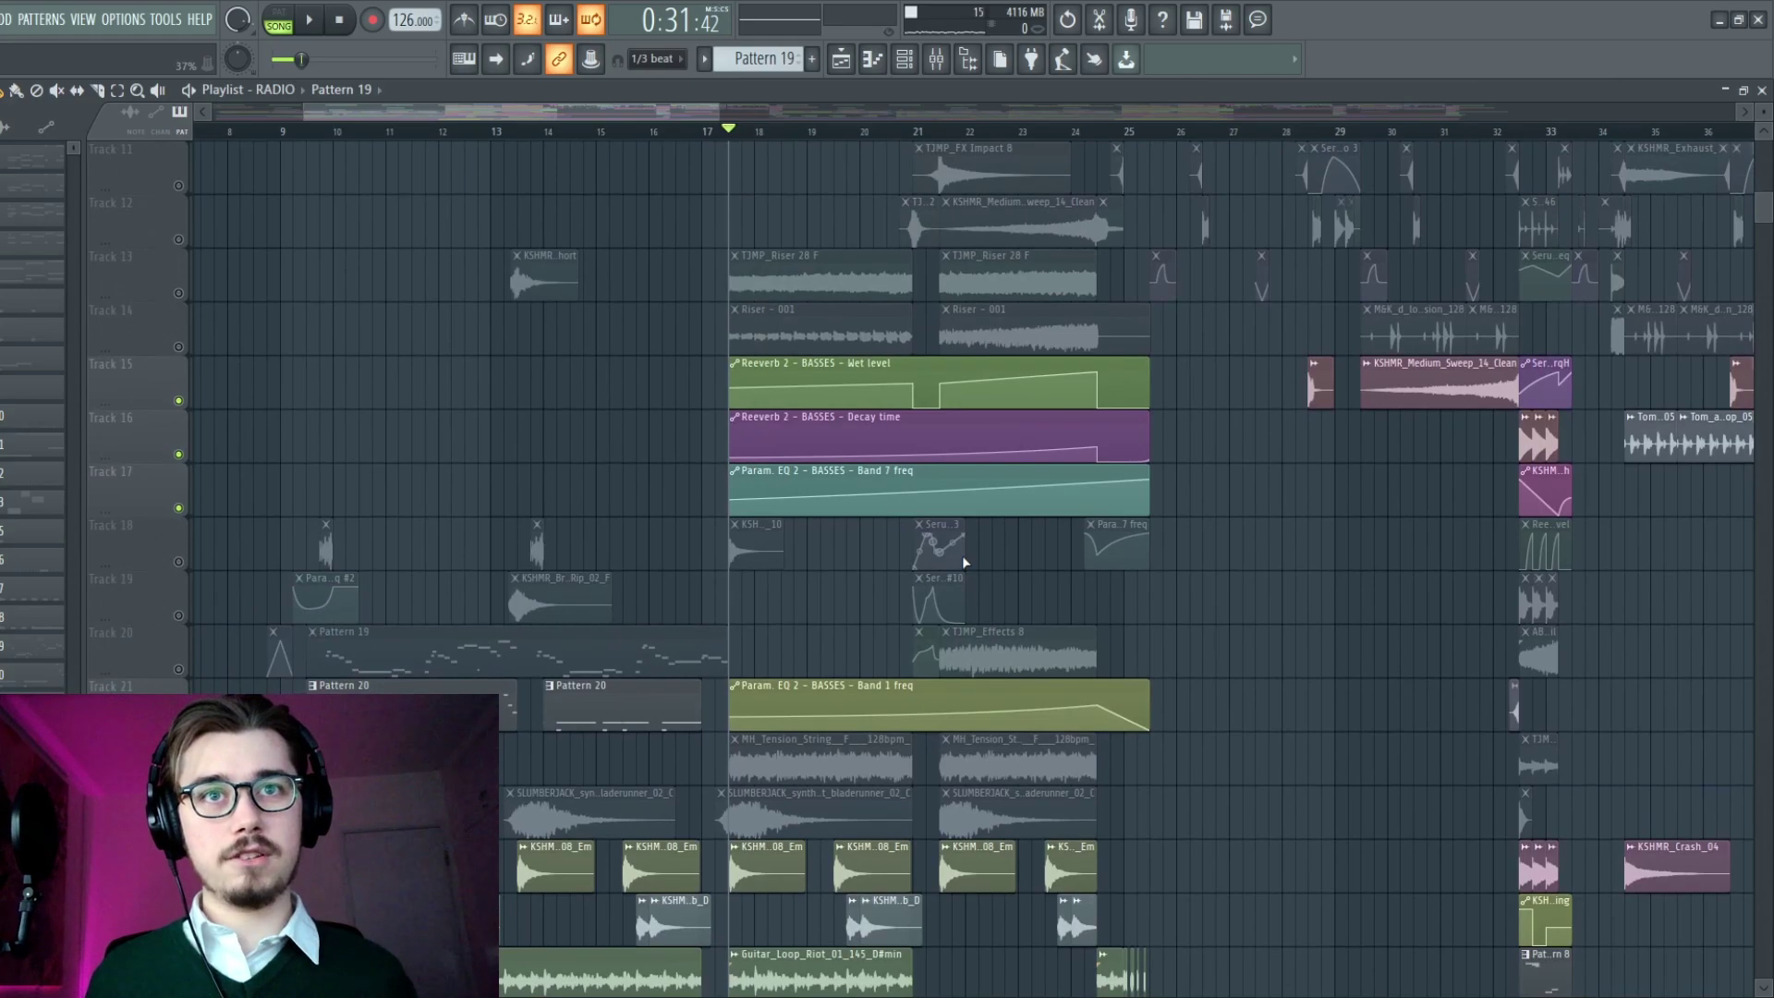
{"action": "key", "text": "space"}
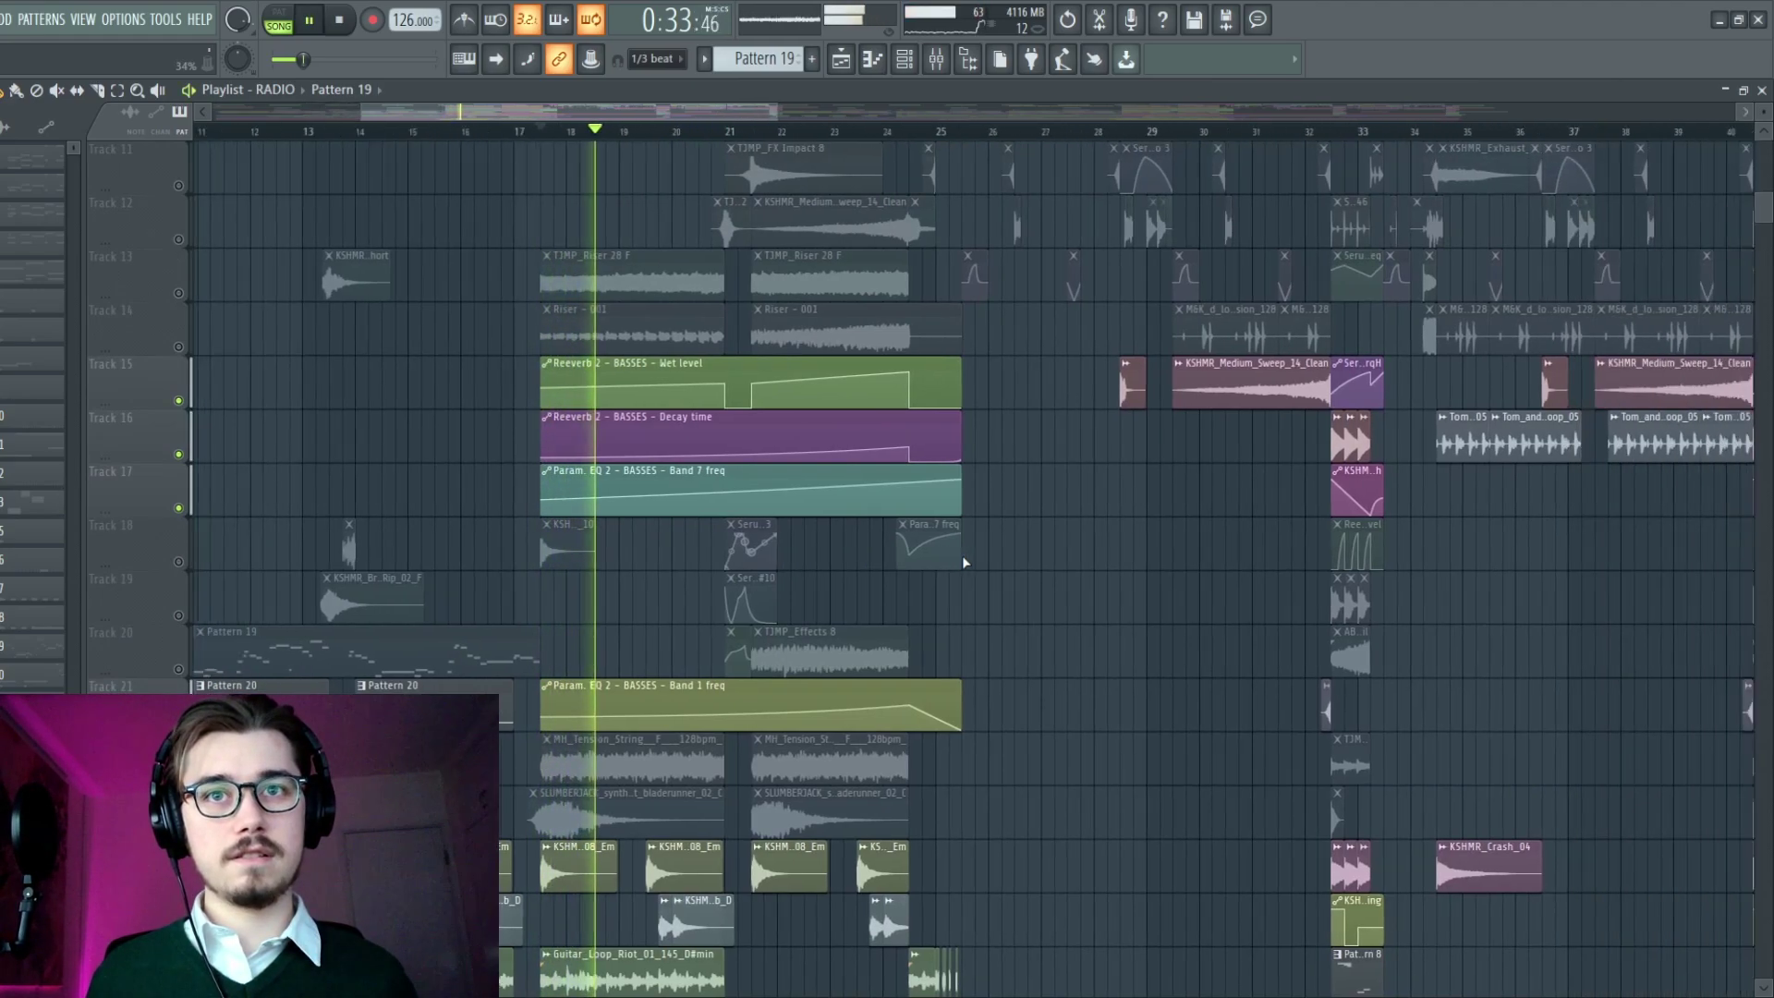
{"action": "scroll", "coordinate": [962, 556], "scroll_direction": "up", "scroll_amount": 10}
{"action": "scroll", "coordinate": [962, 557], "scroll_direction": "down", "scroll_amount": 19}
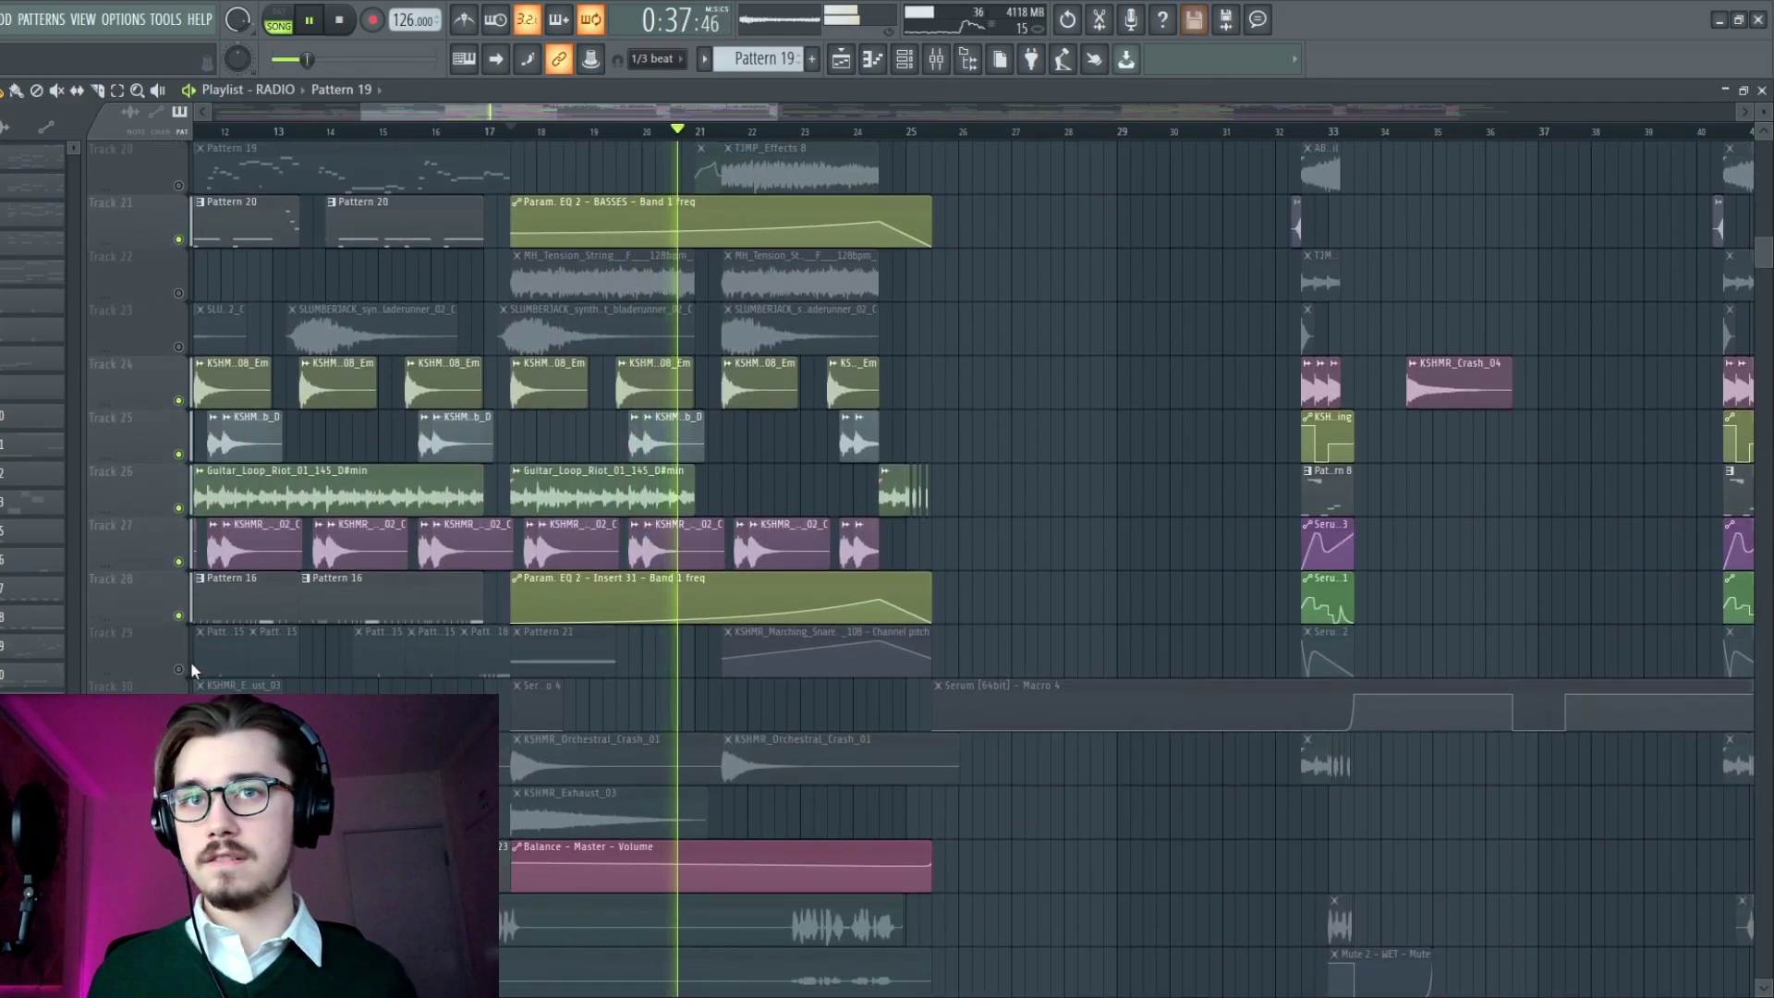
{"action": "scroll", "coordinate": [725, 608], "scroll_direction": "down", "scroll_amount": 3}
{"action": "scroll", "coordinate": [725, 608], "scroll_direction": "down", "scroll_amount": 2}
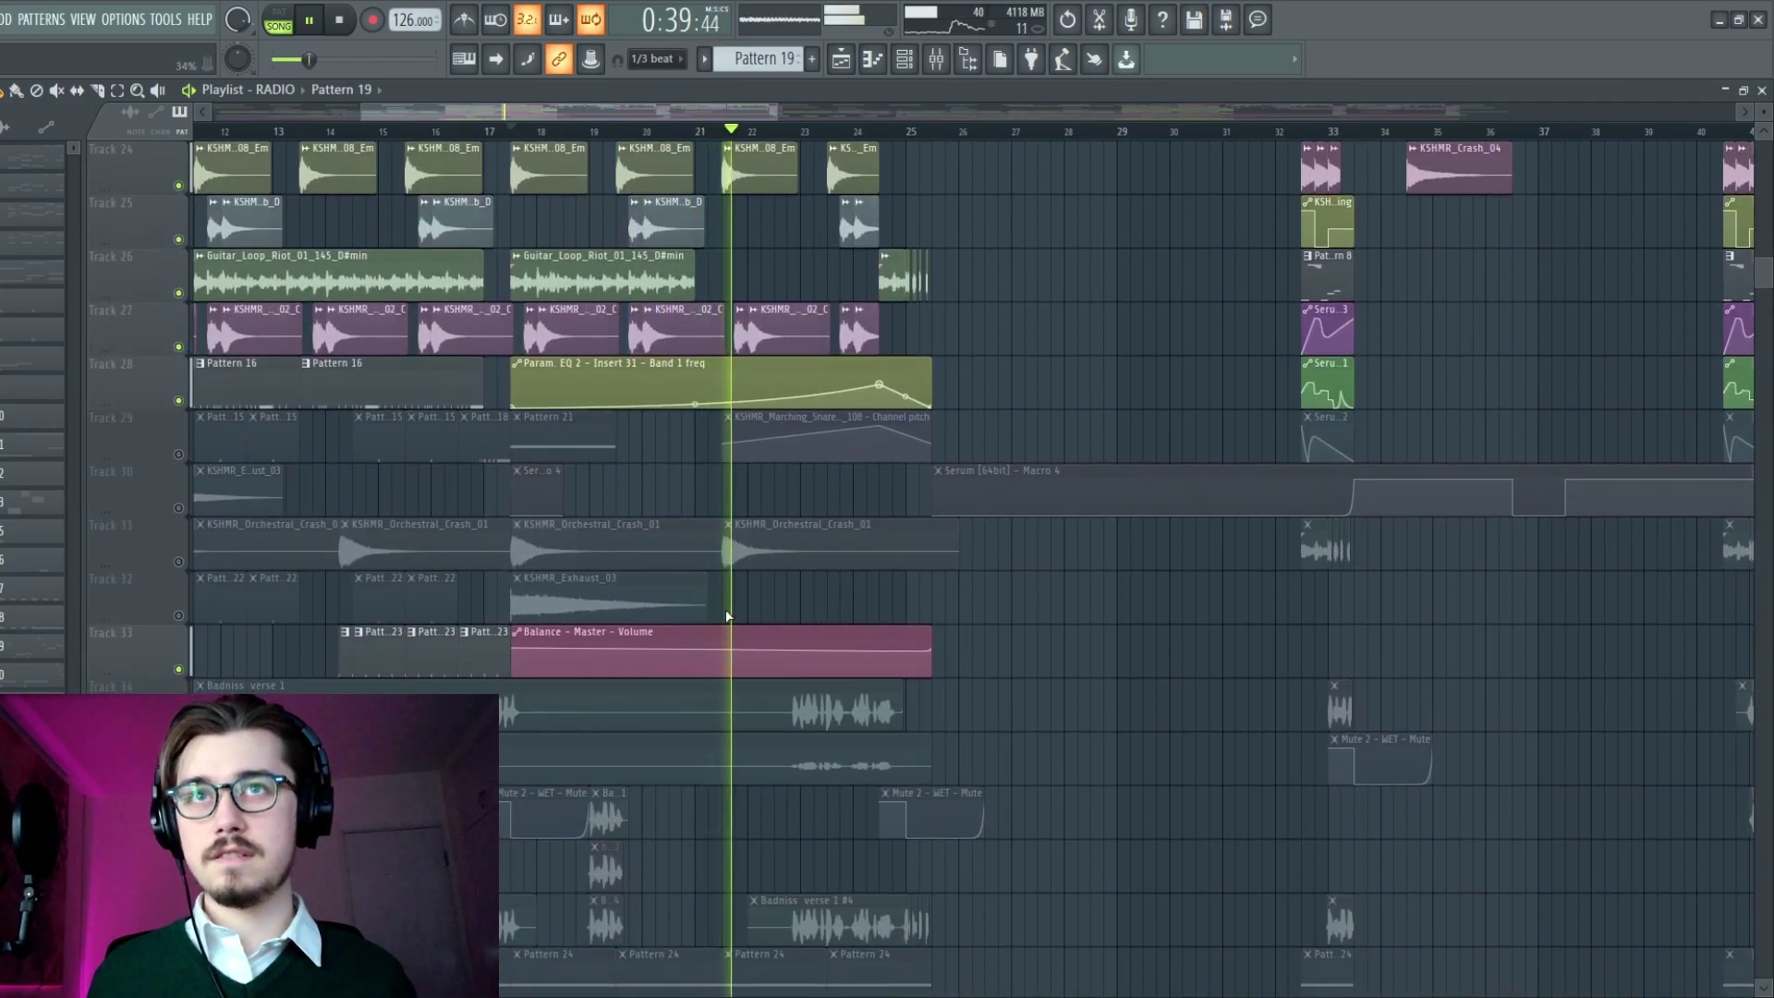
{"action": "scroll", "coordinate": [724, 608], "scroll_direction": "up", "scroll_amount": 20}
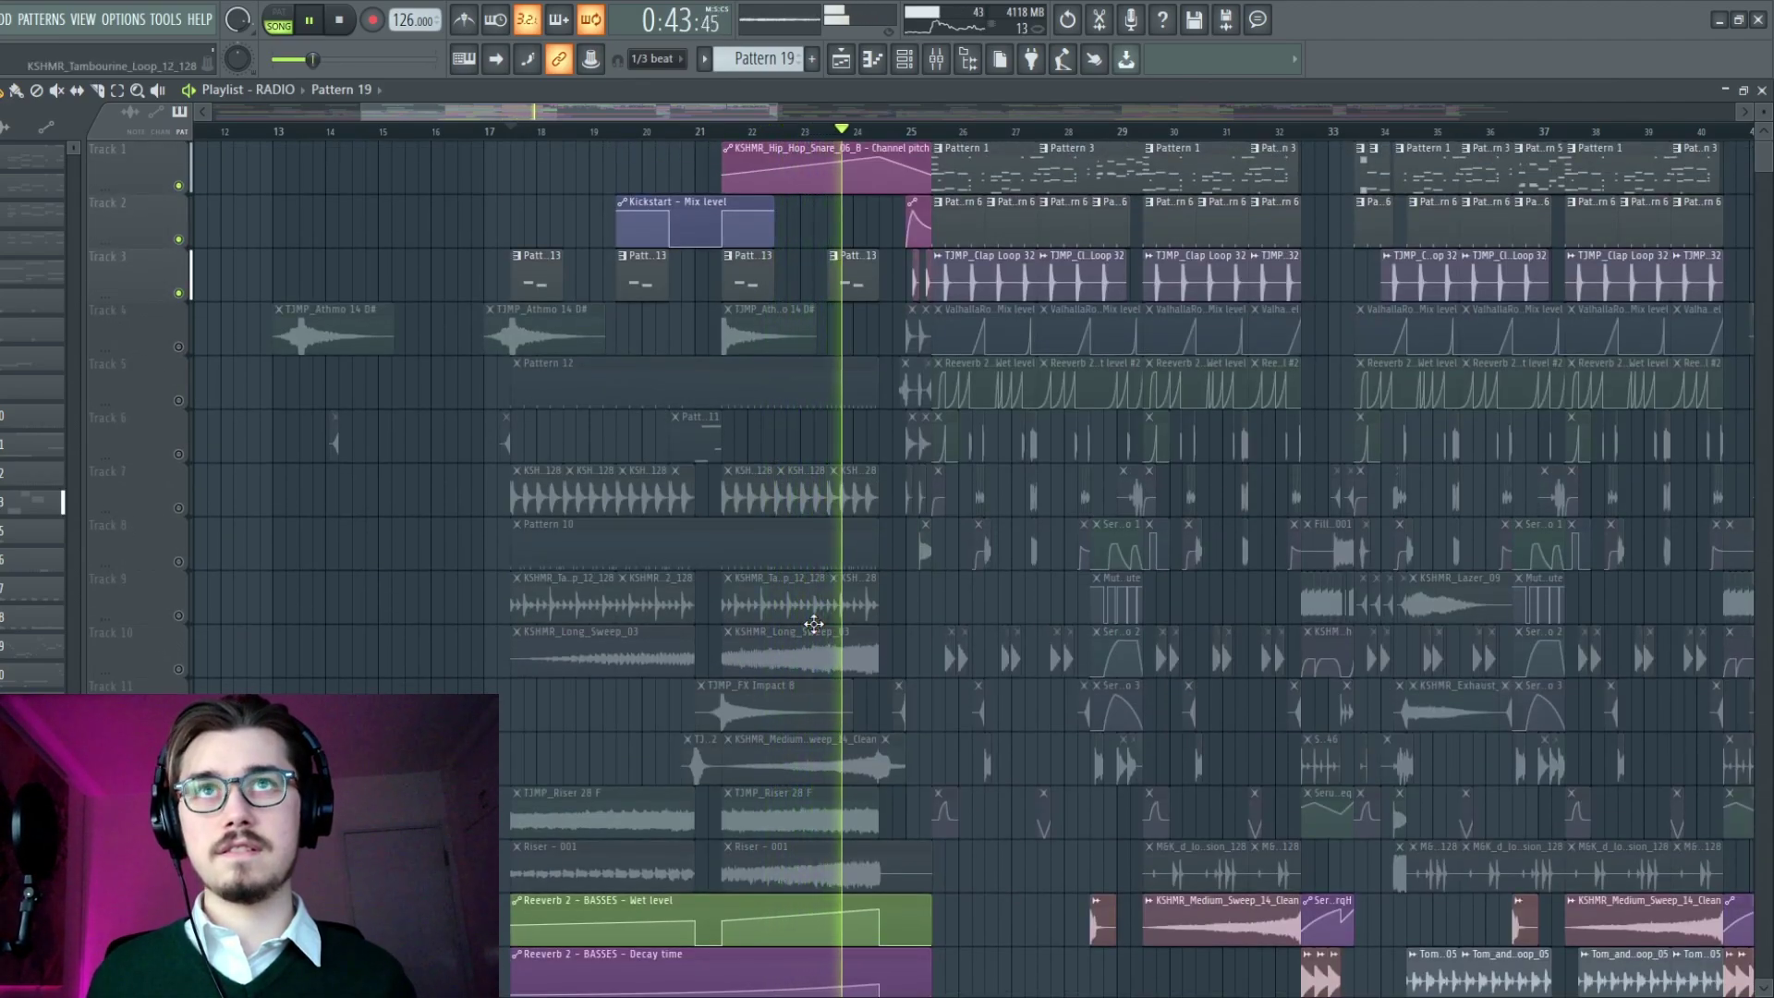
{"action": "key", "text": "space"}
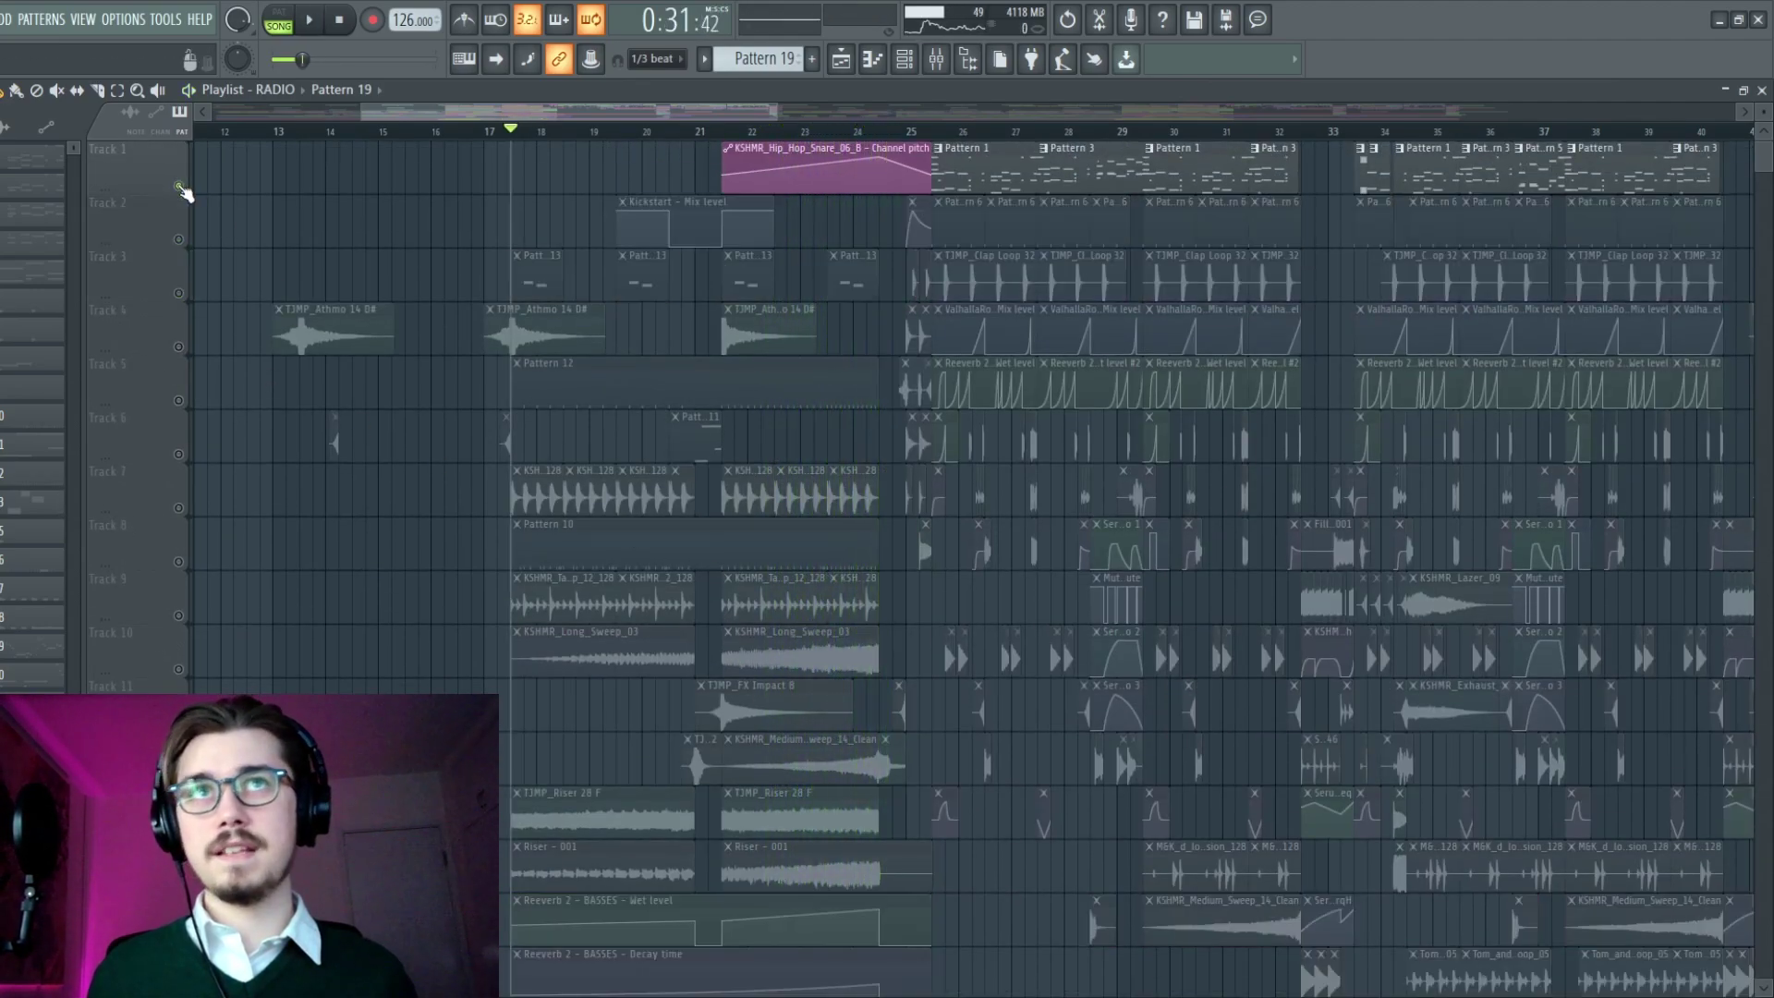
- Unmute all playlist tracks, and play the full arrangement into the drop around bar 25
{"action": "left_click", "coordinate": [180, 185]}
{"action": "key", "text": "space"}
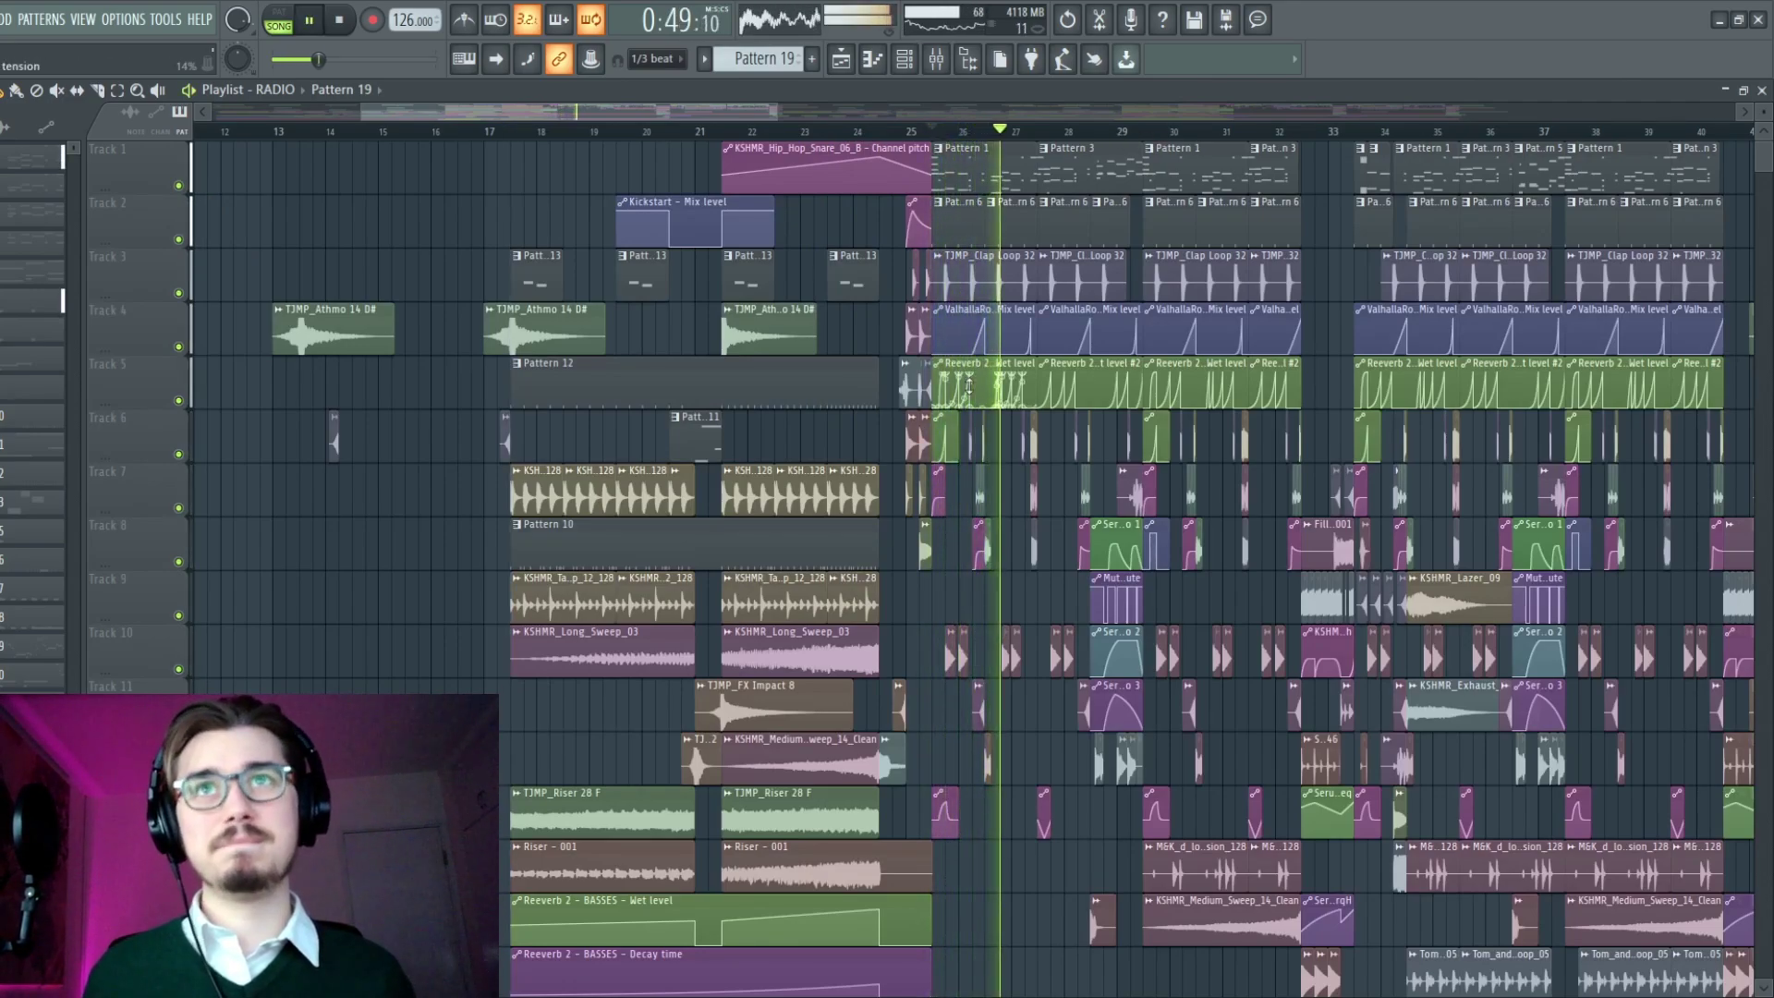
{"action": "scroll", "coordinate": [998, 387], "scroll_direction": "left", "scroll_amount": 5}
{"action": "key", "text": "space"}
- Examine the drop's arrangement between bars 25 and 41, including its drum loops, fills, effects and automation clips
{"action": "scroll", "coordinate": [962, 396], "scroll_direction": "right", "scroll_amount": 5}
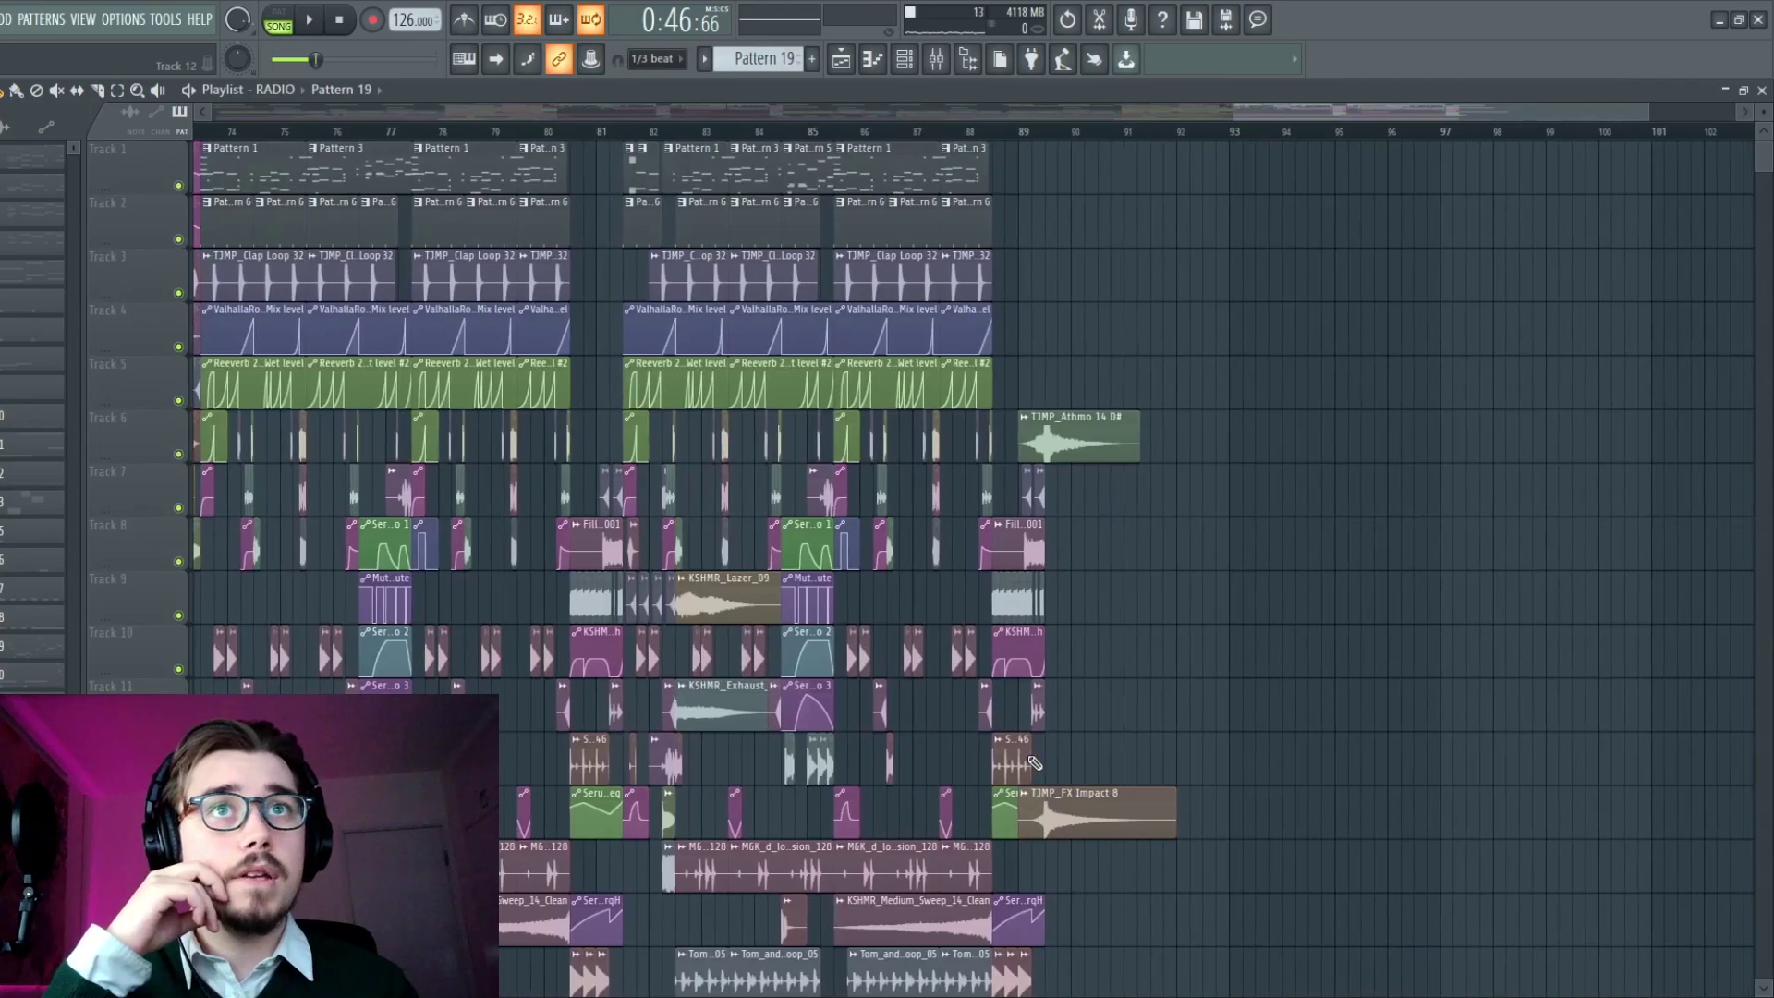
{"action": "scroll", "coordinate": [1030, 758], "scroll_direction": "left", "scroll_amount": 12}
{"action": "scroll", "coordinate": [1028, 757], "scroll_direction": "right", "scroll_amount": 3}
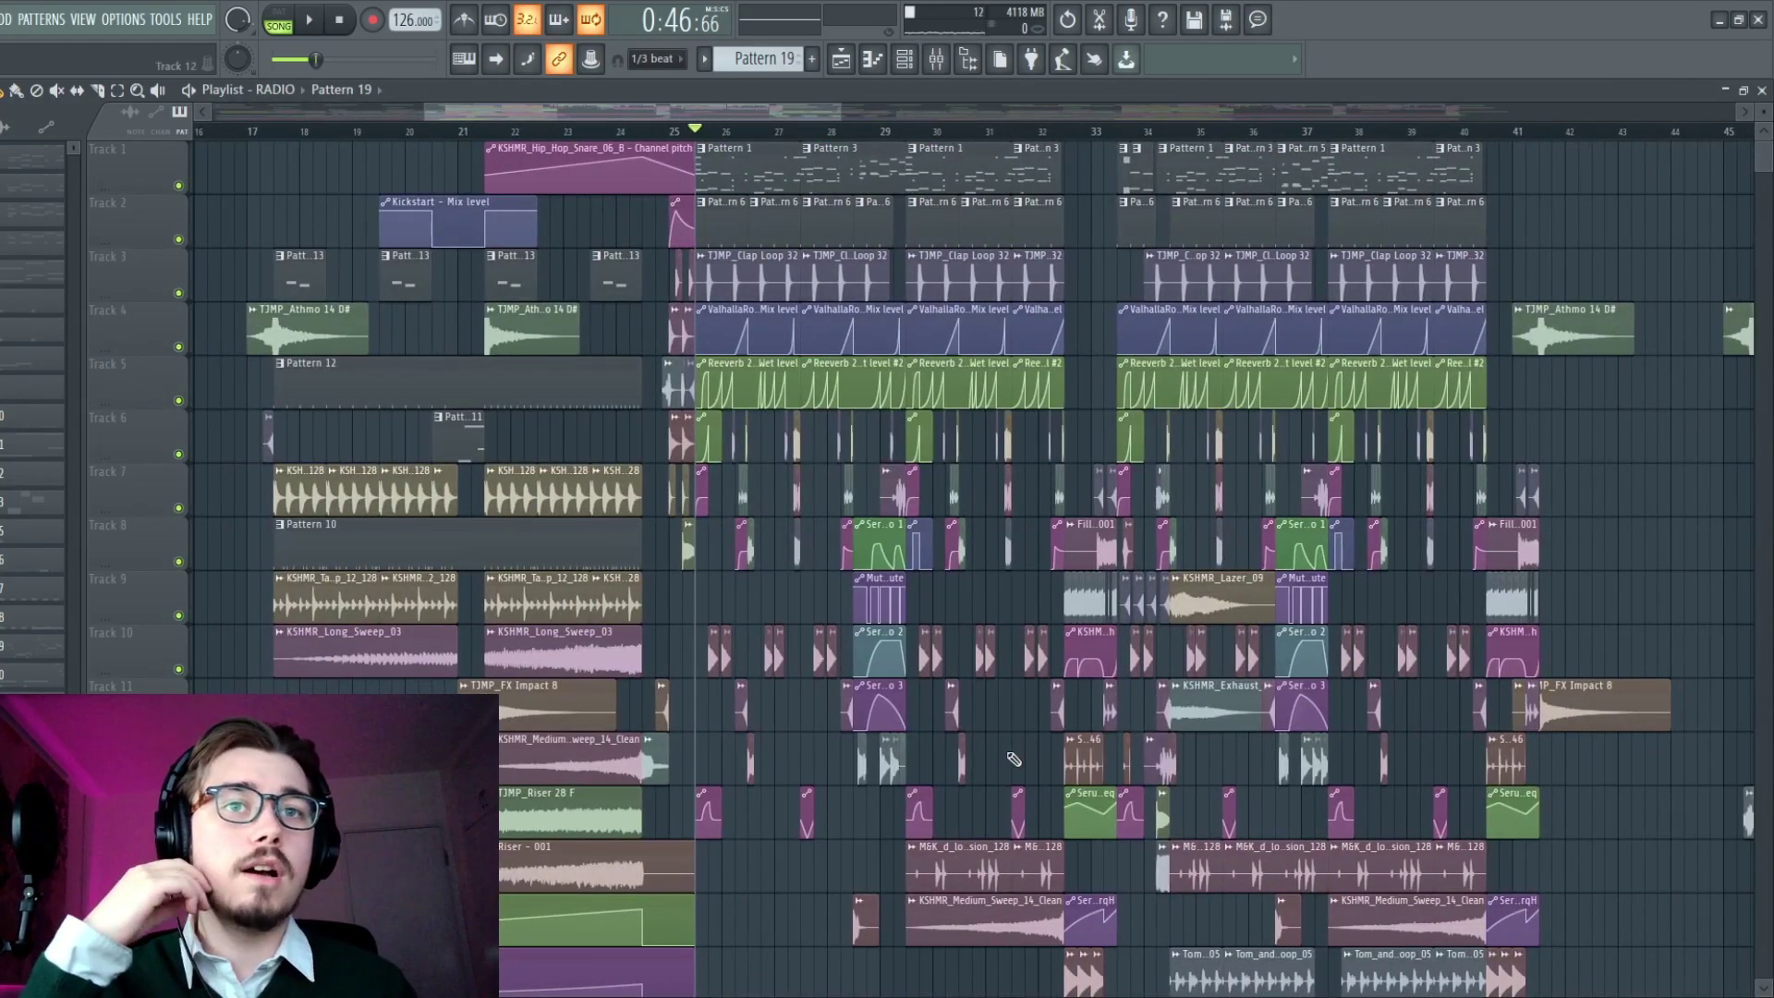
{"action": "scroll", "coordinate": [1014, 759], "scroll_direction": "down", "scroll_amount": 5}
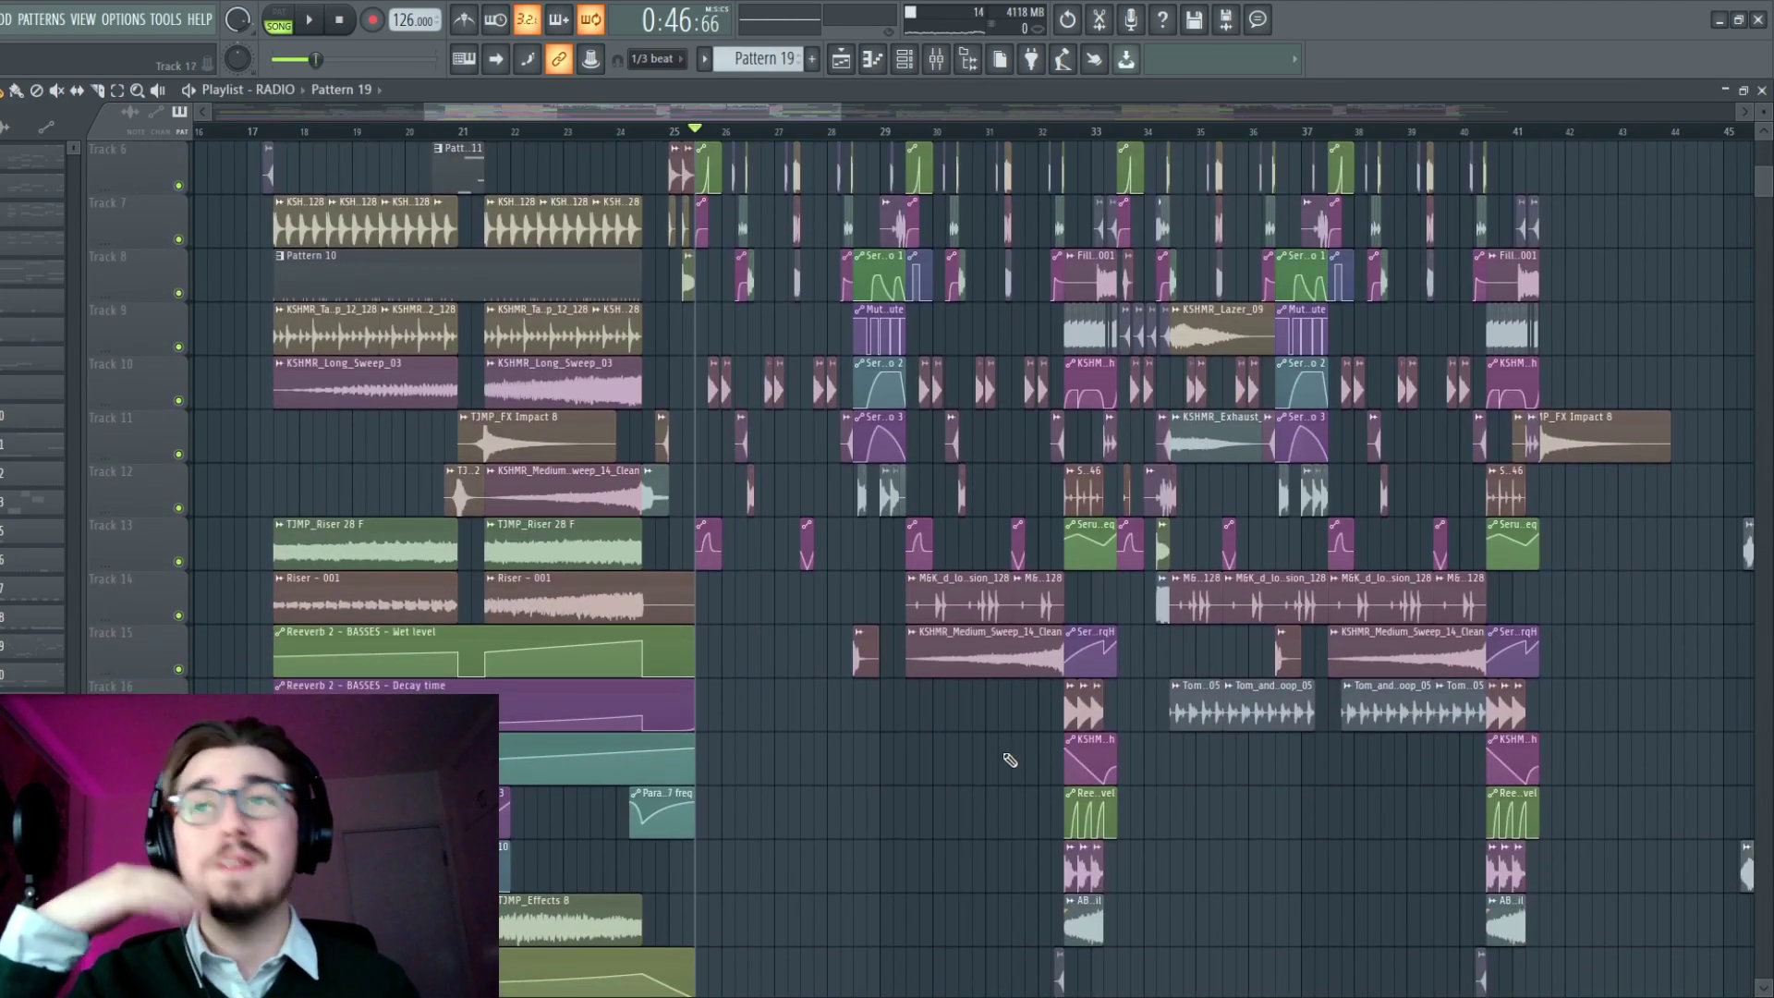
{"action": "scroll", "coordinate": [1008, 760], "scroll_direction": "down", "scroll_amount": 15}
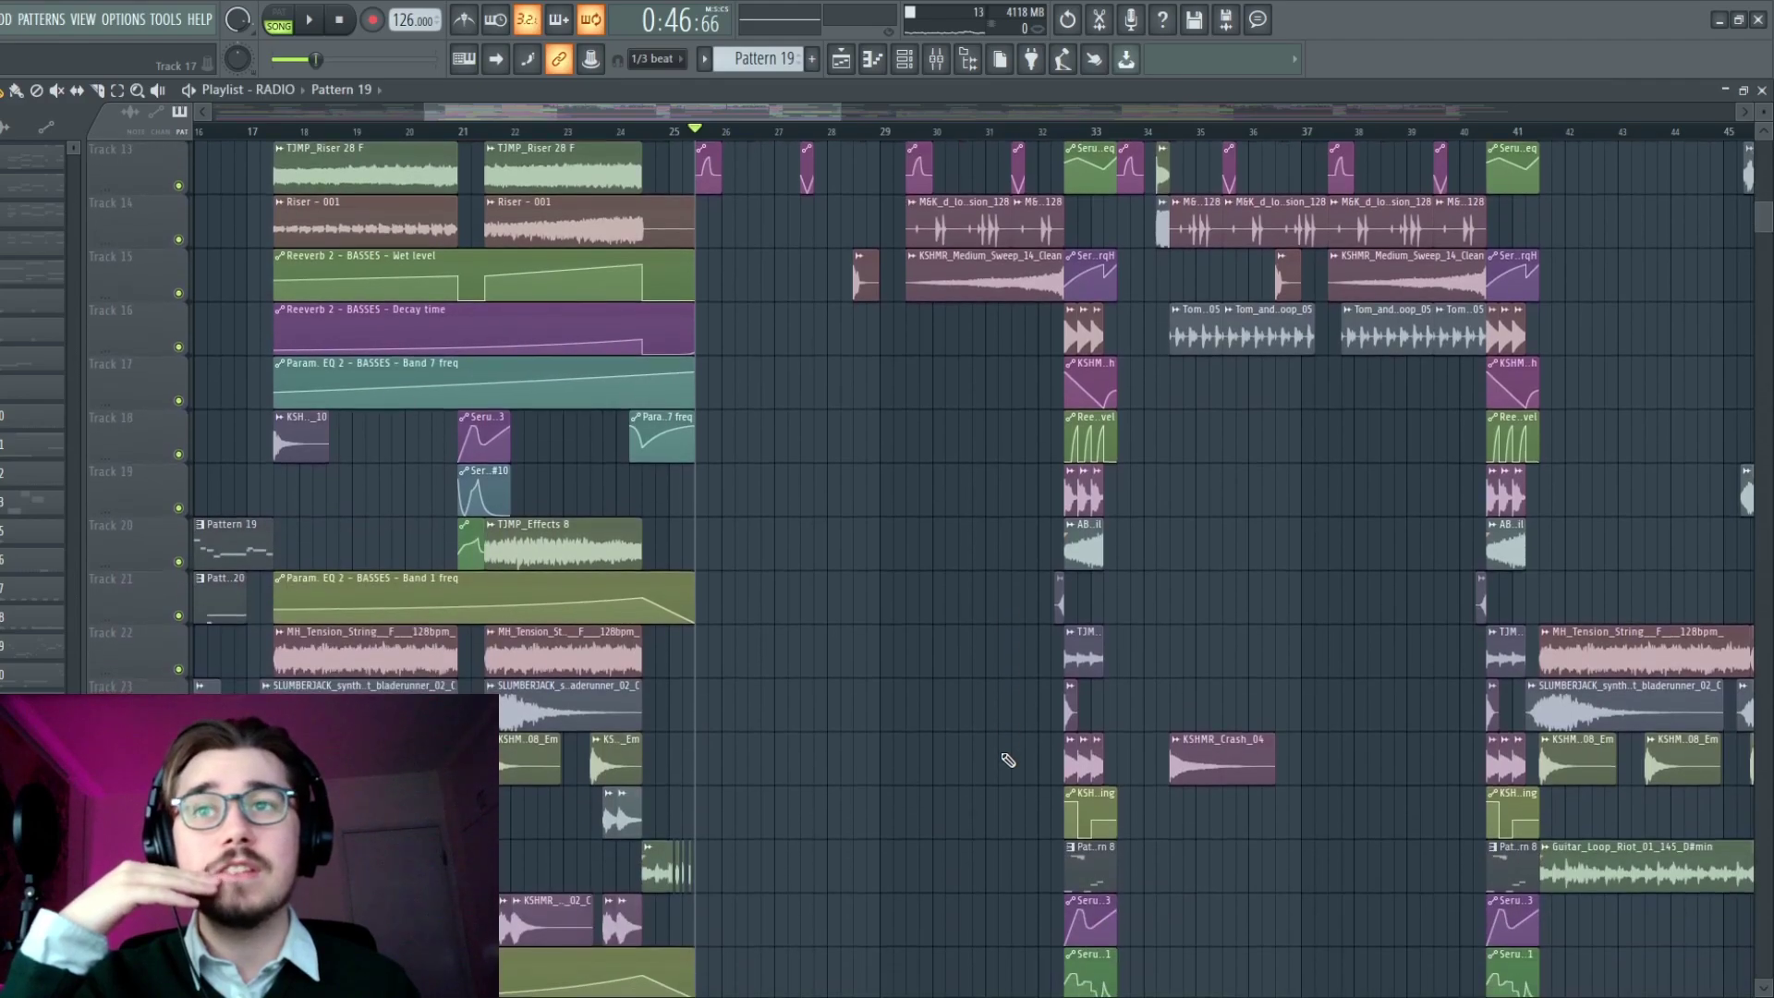
{"action": "scroll", "coordinate": [1006, 761], "scroll_direction": "up", "scroll_amount": 20}
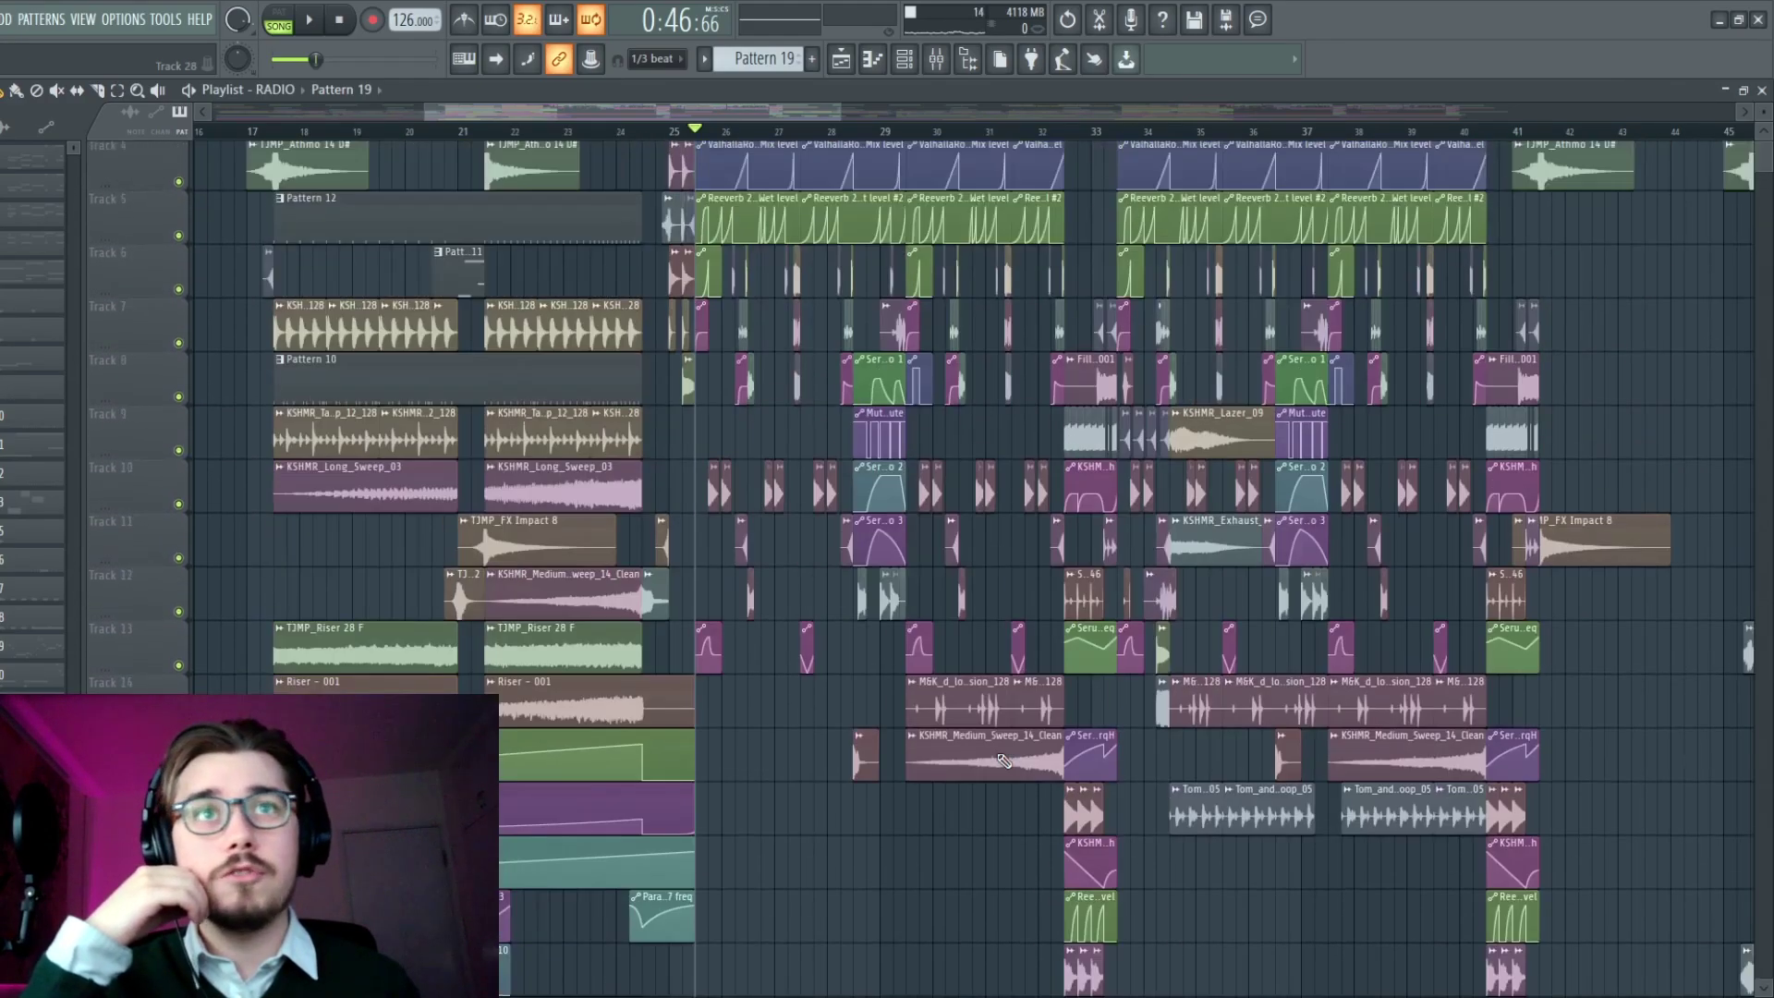
{"action": "scroll", "coordinate": [1005, 761], "scroll_direction": "right", "scroll_amount": 3}
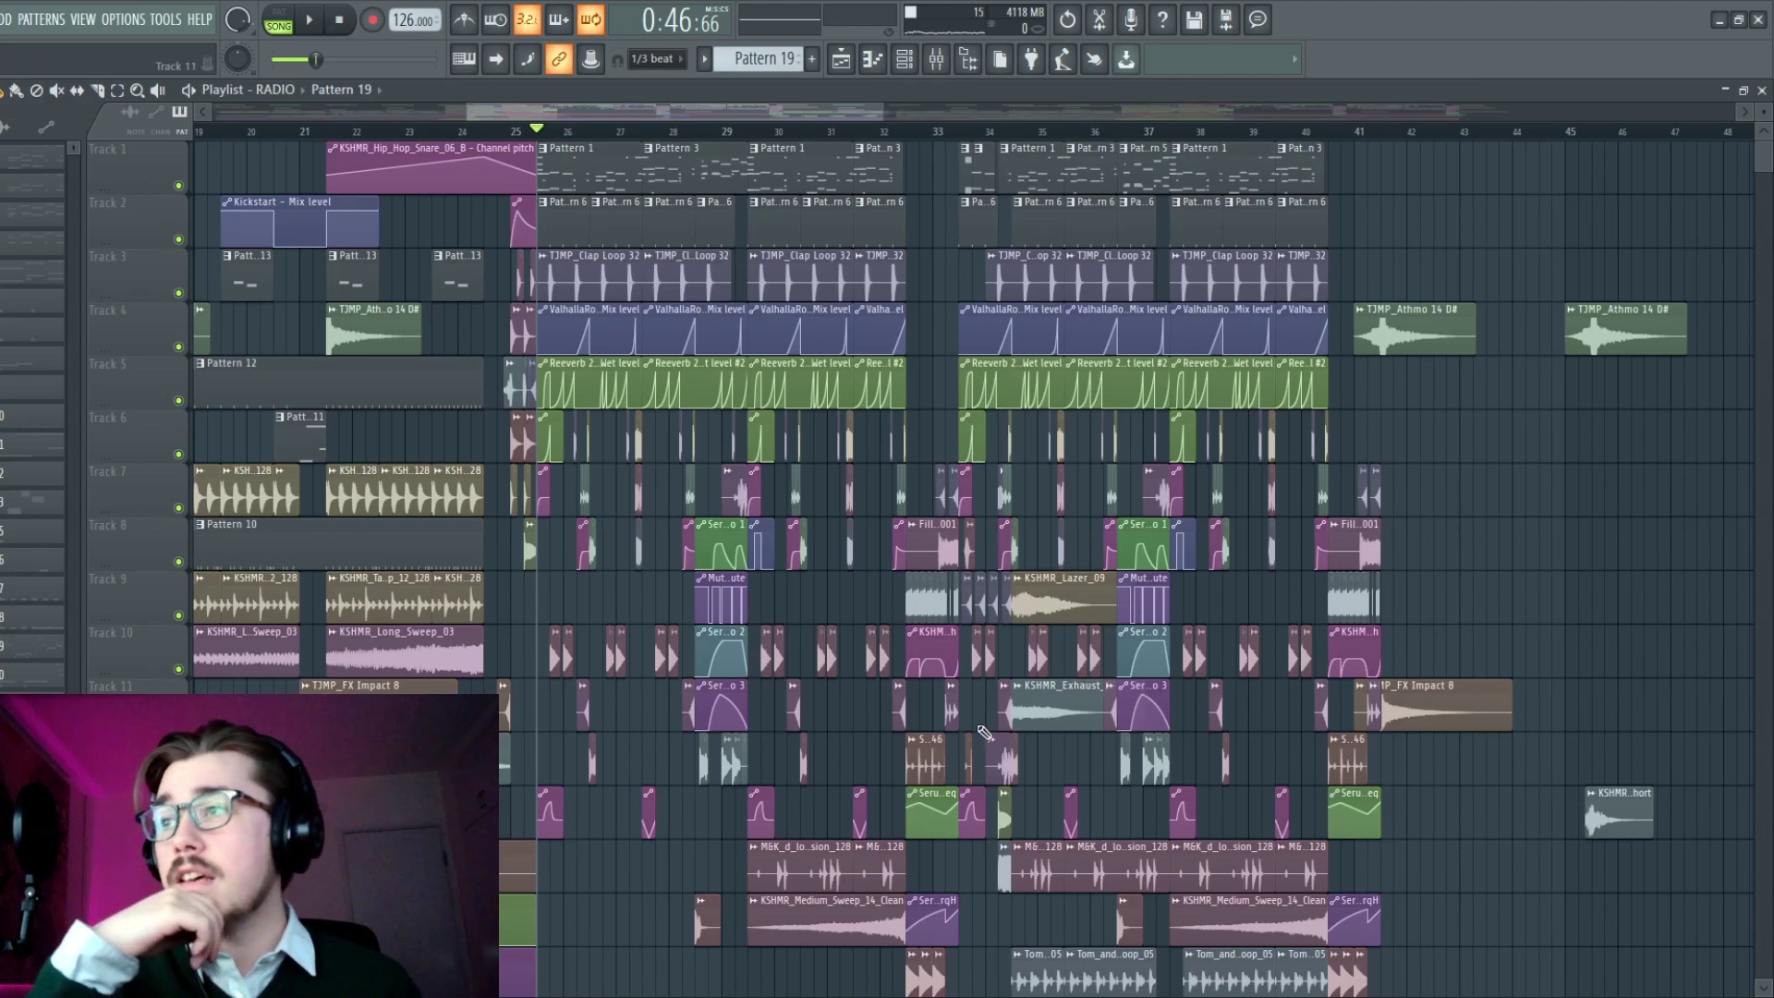
{"action": "scroll", "coordinate": [981, 729], "scroll_direction": "down", "scroll_amount": 4}
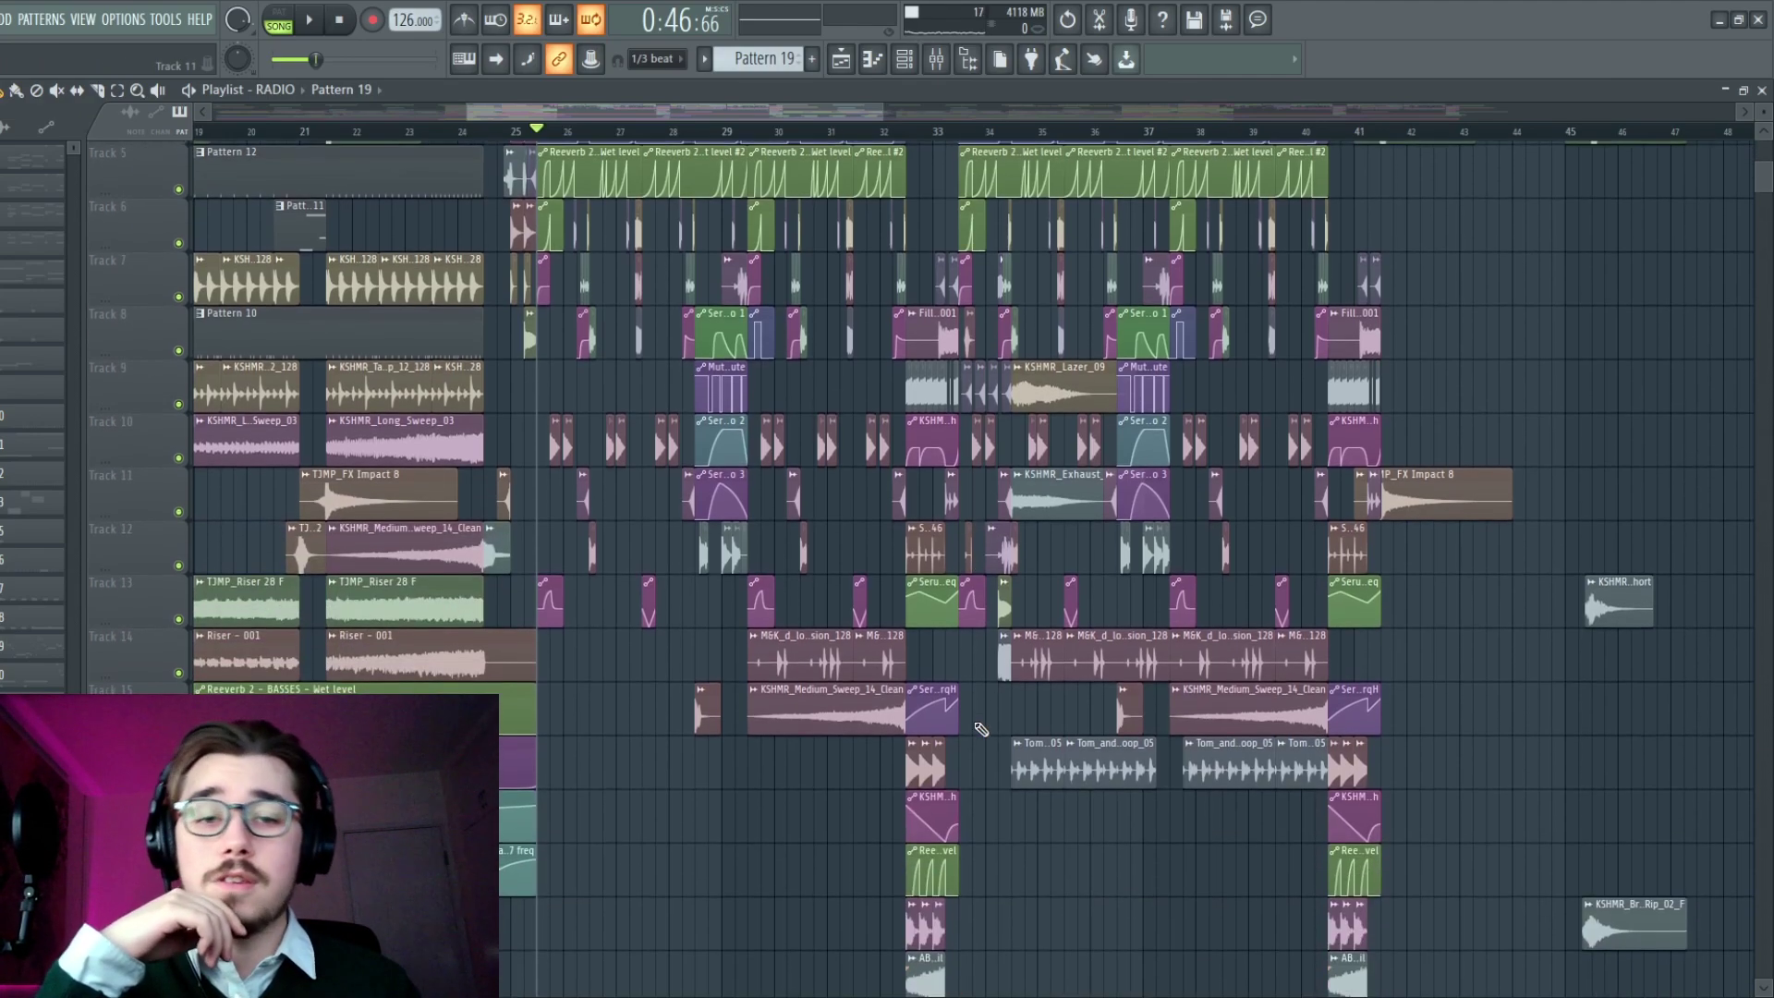